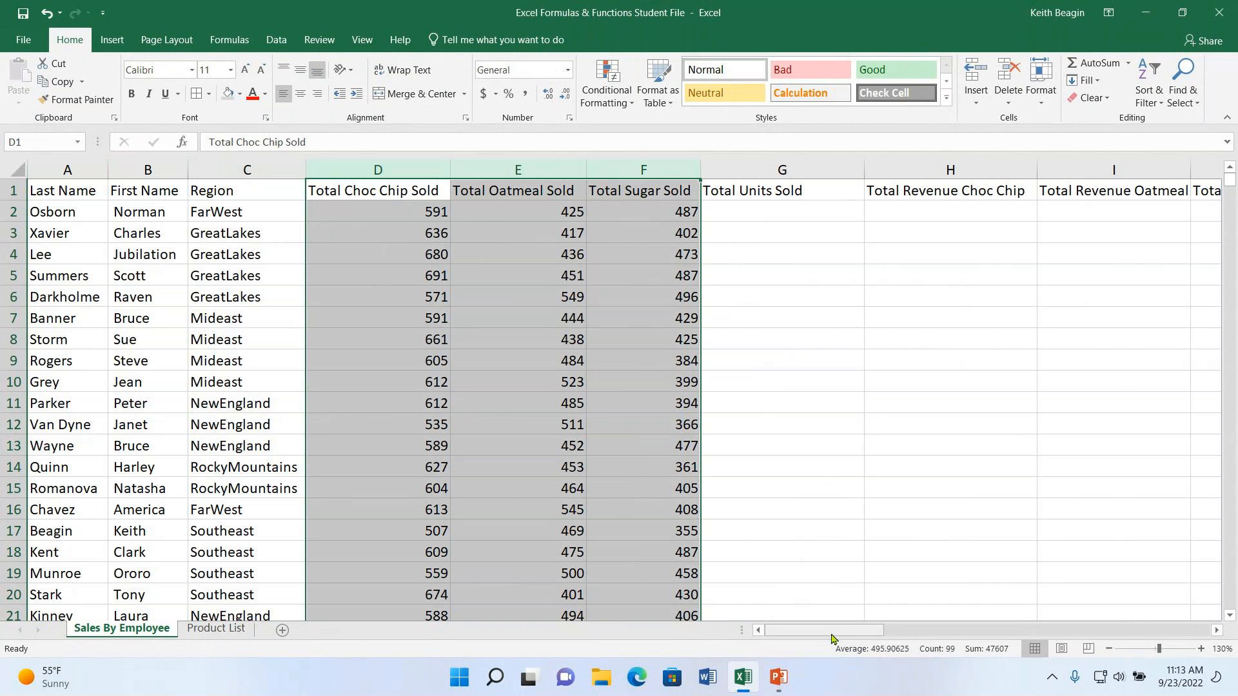
- Examine VLOOKUP's argument fields through Insert Function from cell D1, and leave without inserting the function
{"action": "left_click_drag", "start_coordinate": [832, 638], "coordinate": [901, 633]}
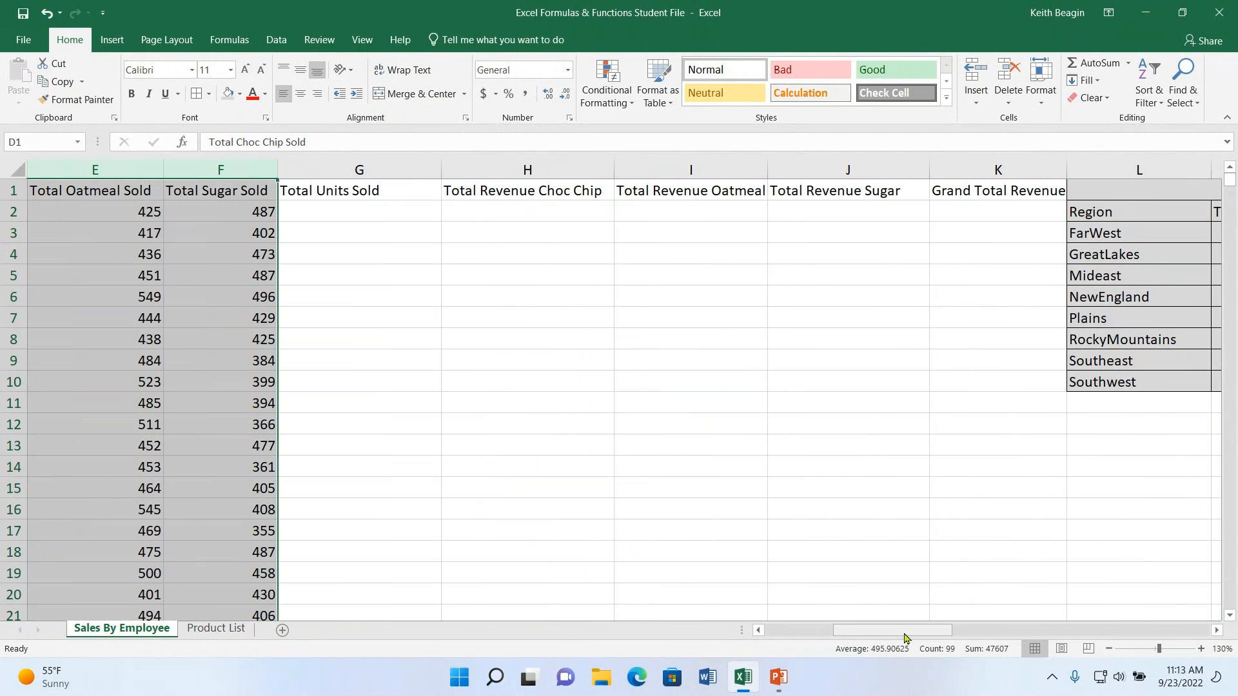
{"action": "mouse_move", "coordinate": [873, 636]}
{"action": "left_mouse_down"}
{"action": "mouse_move", "coordinate": [792, 638]}
{"action": "mouse_move", "coordinate": [867, 632]}
{"action": "left_mouse_up"}
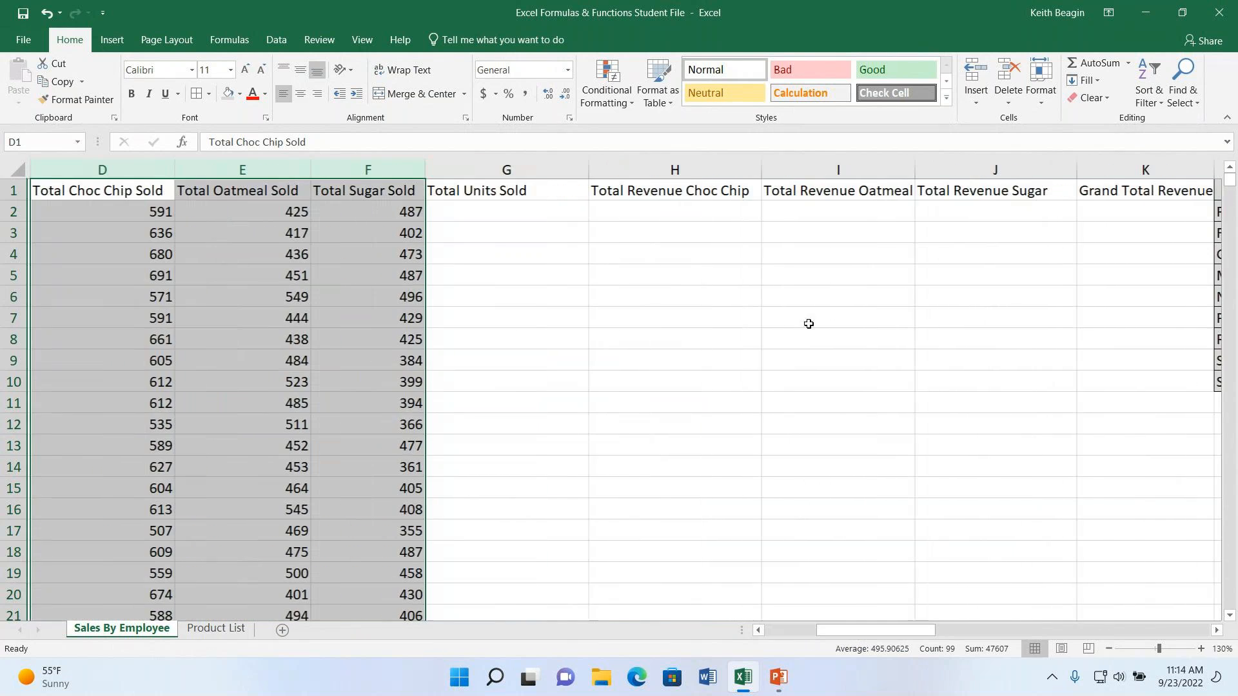
{"action": "left_click", "coordinate": [140, 185]}
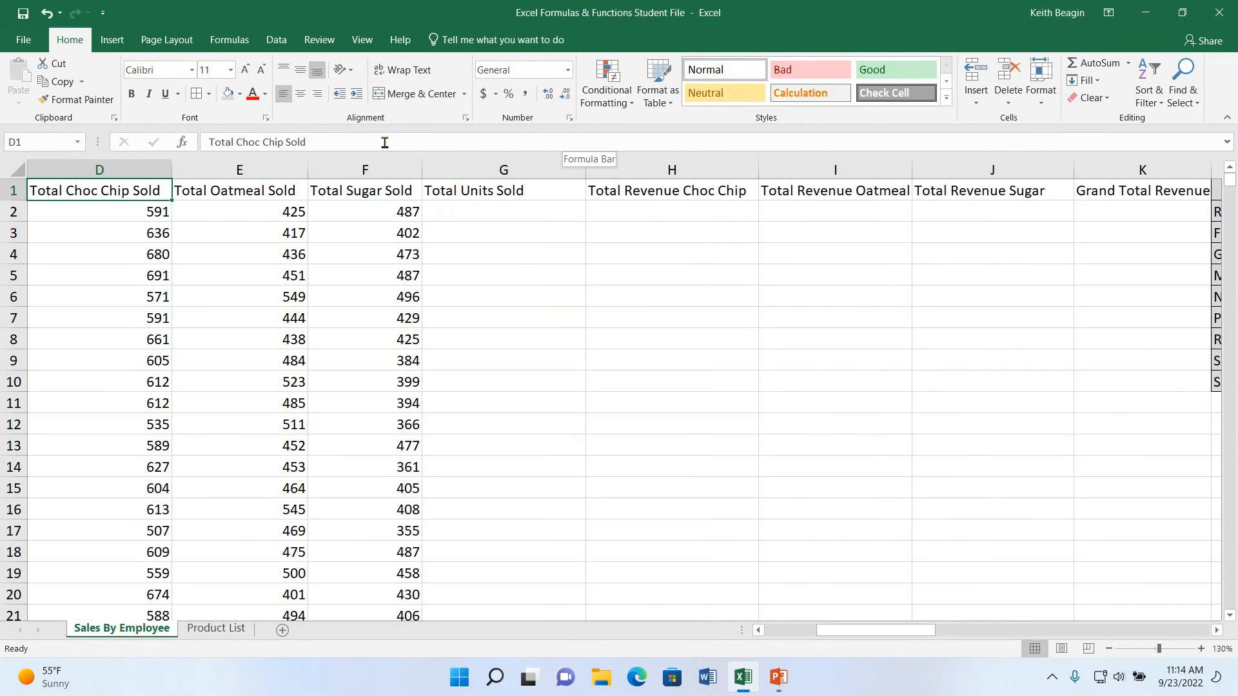
{"action": "left_click", "coordinate": [189, 148]}
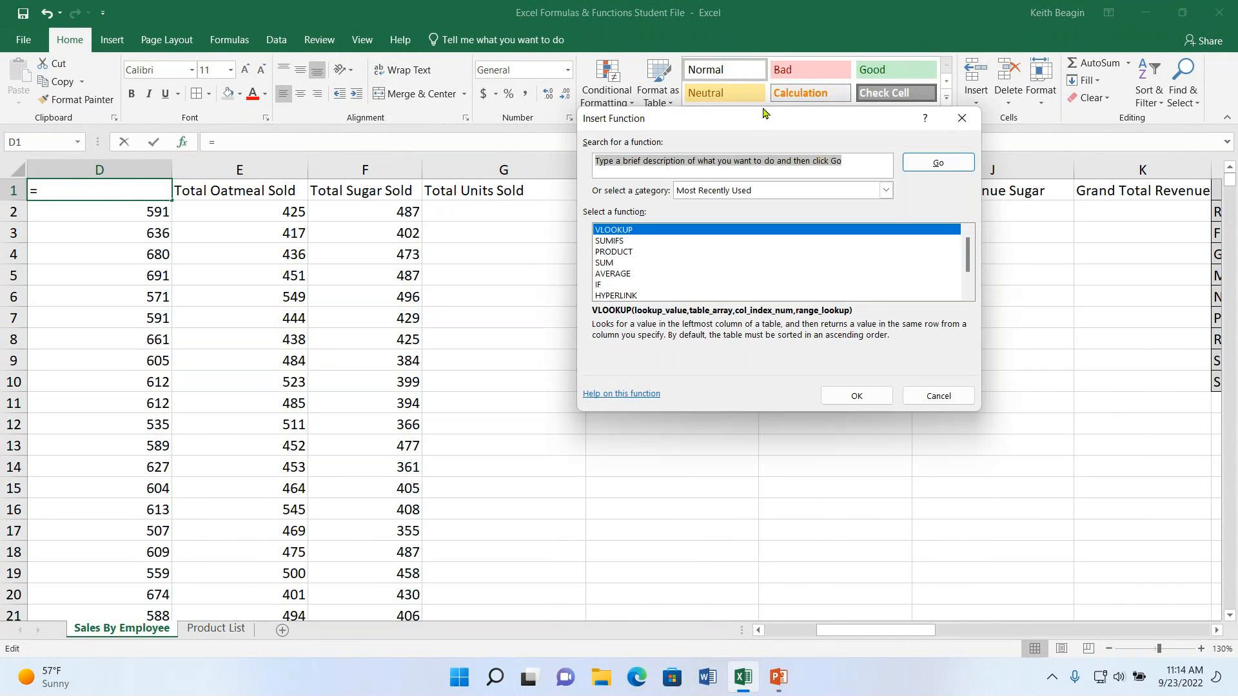
{"action": "left_click_drag", "start_coordinate": [763, 117], "coordinate": [670, 130]}
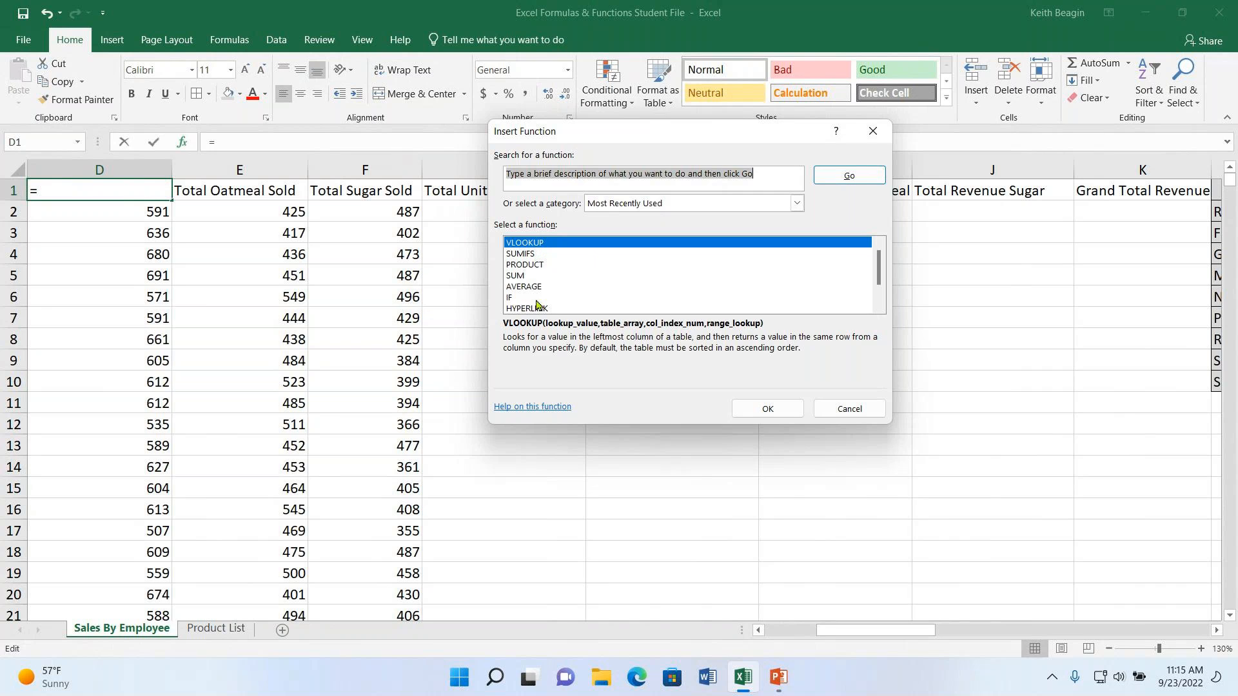
{"action": "left_click", "coordinate": [759, 178]}
{"action": "left_click_drag", "start_coordinate": [760, 178], "coordinate": [250, 165]}
{"action": "key", "text": "Delete"}
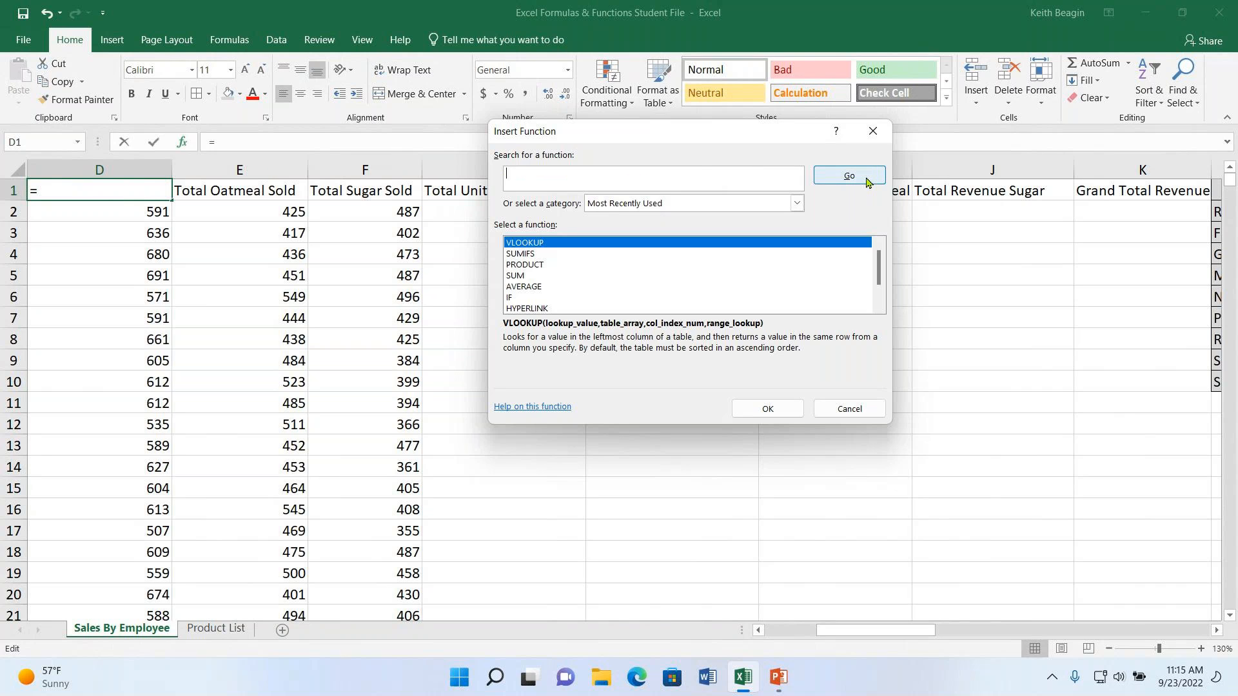
{"action": "left_click", "coordinate": [575, 241]}
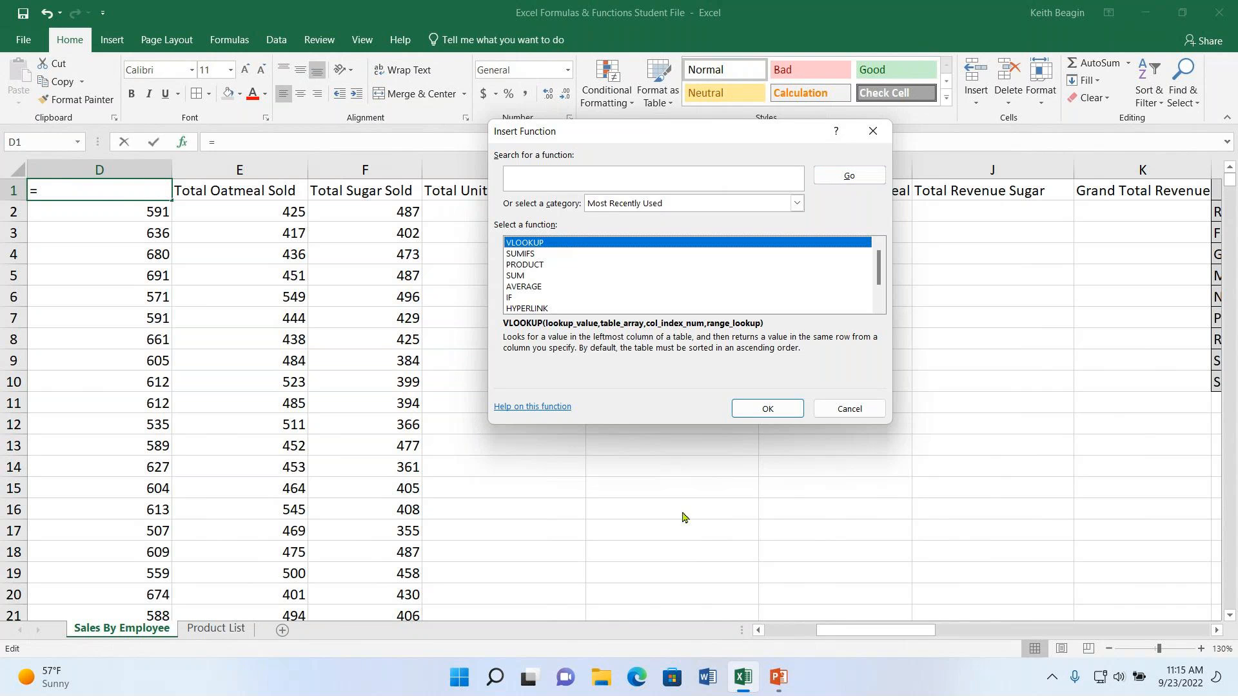
{"action": "left_click", "coordinate": [776, 406]}
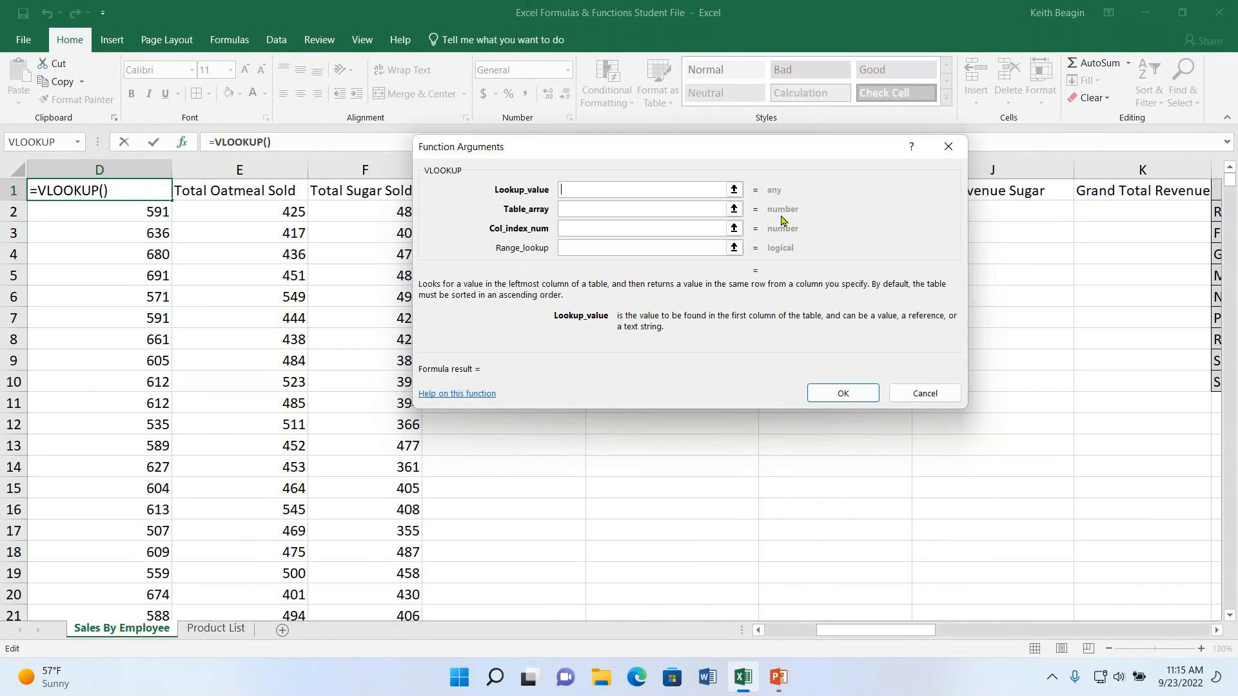
{"action": "left_click", "coordinate": [598, 212]}
{"action": "left_click", "coordinate": [600, 193]}
{"action": "left_click", "coordinate": [909, 400]}
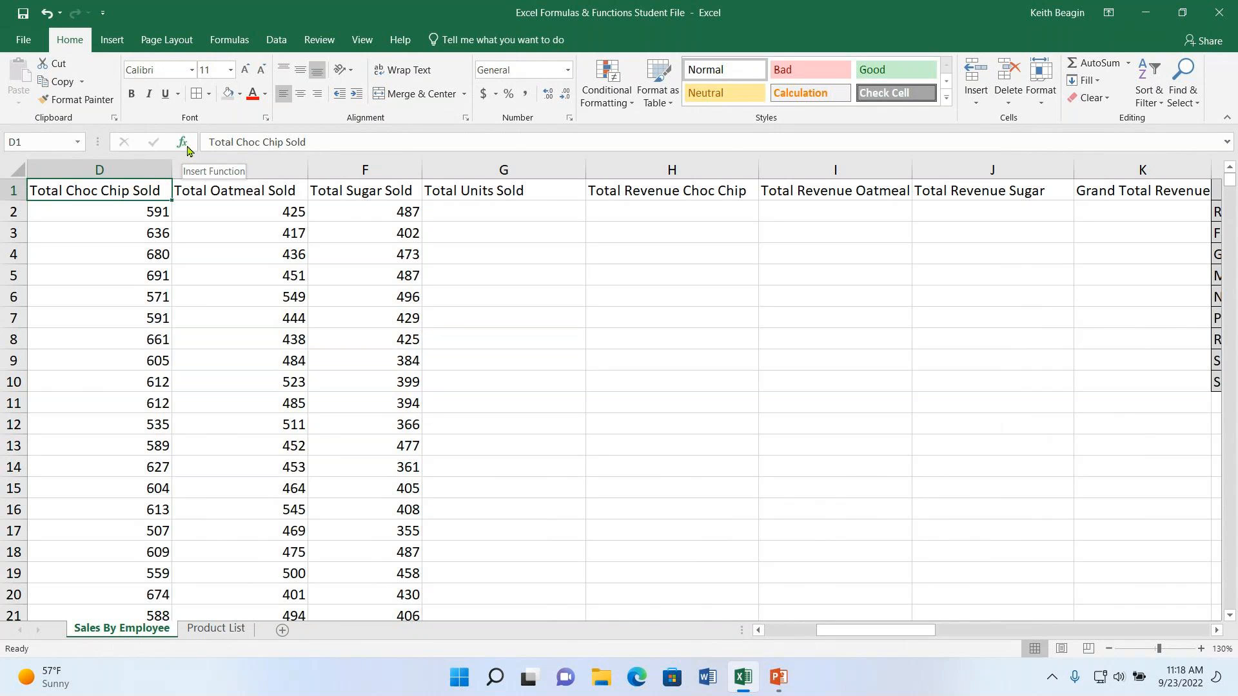
- Total the choc chip, oatmeal and sugar units in D2:F2 into G2 with AutoSum
{"action": "left_click", "coordinate": [513, 212]}
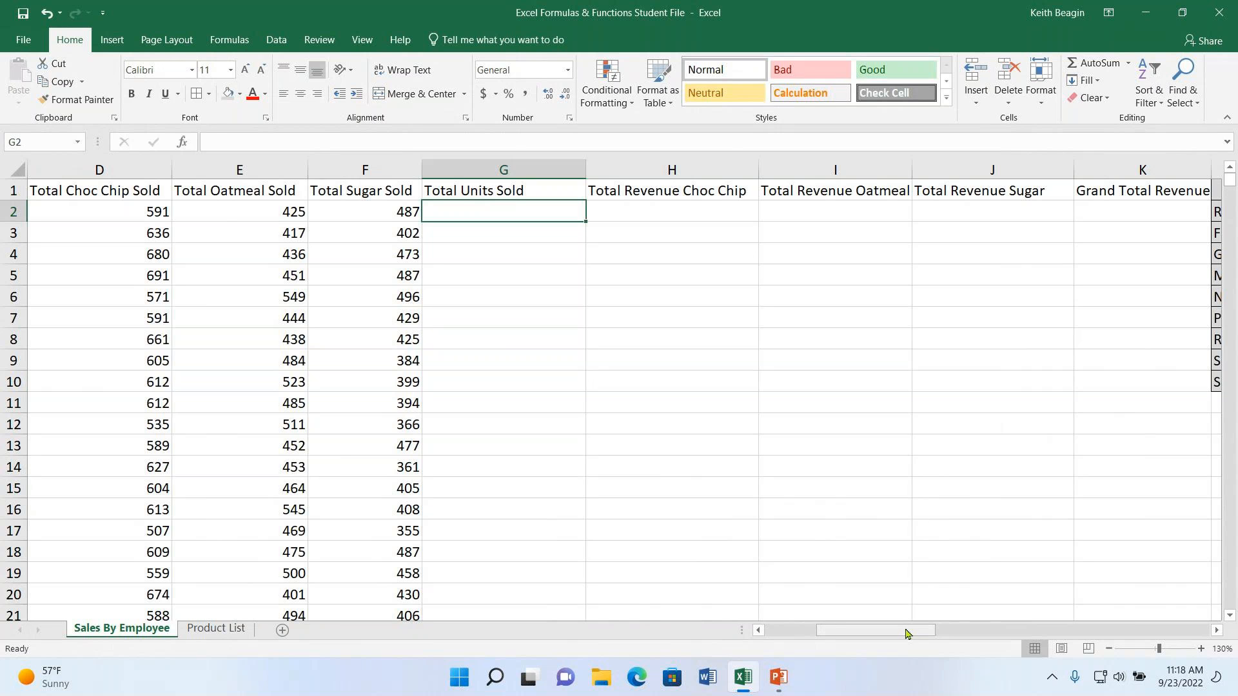
{"action": "left_click_drag", "start_coordinate": [906, 631], "coordinate": [885, 642]}
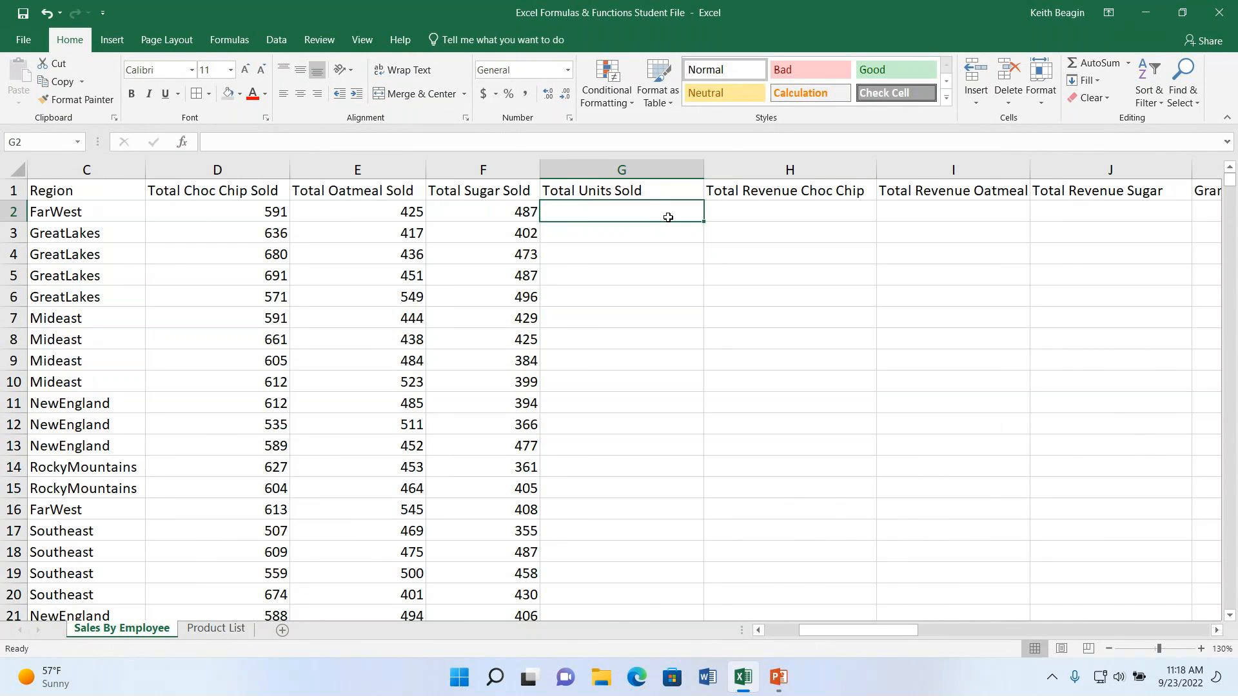
{"action": "left_click_drag", "start_coordinate": [254, 169], "coordinate": [464, 168]}
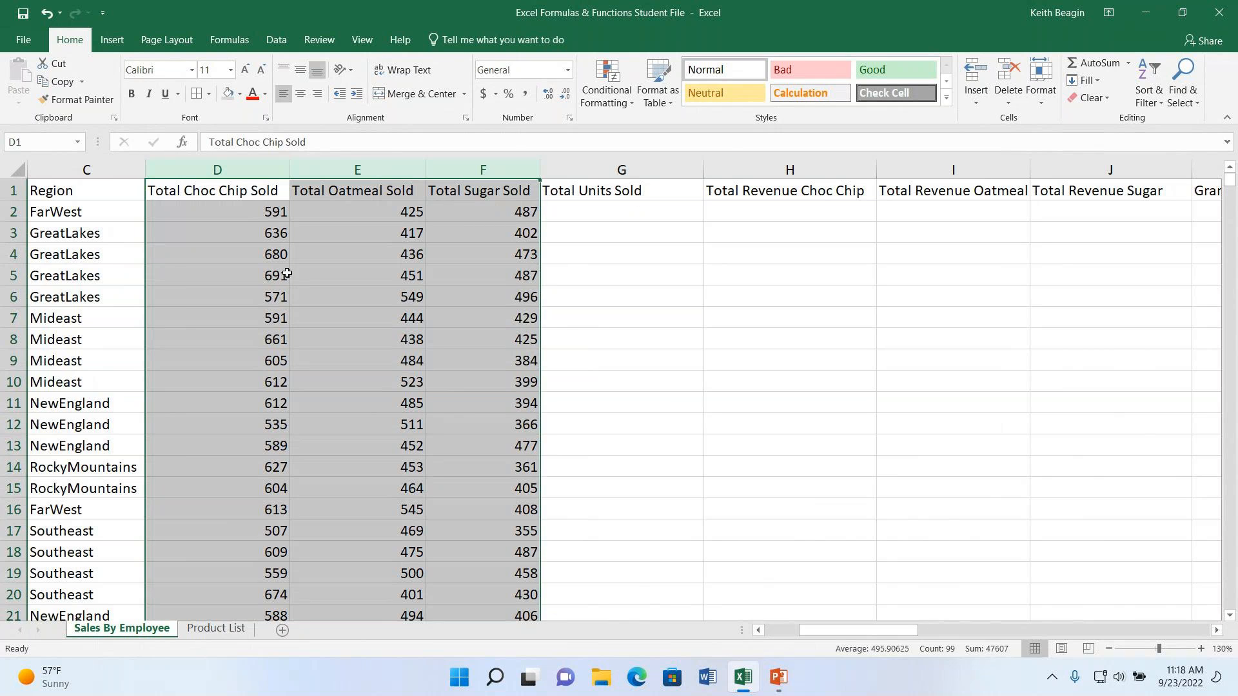
{"action": "left_click", "coordinate": [226, 217]}
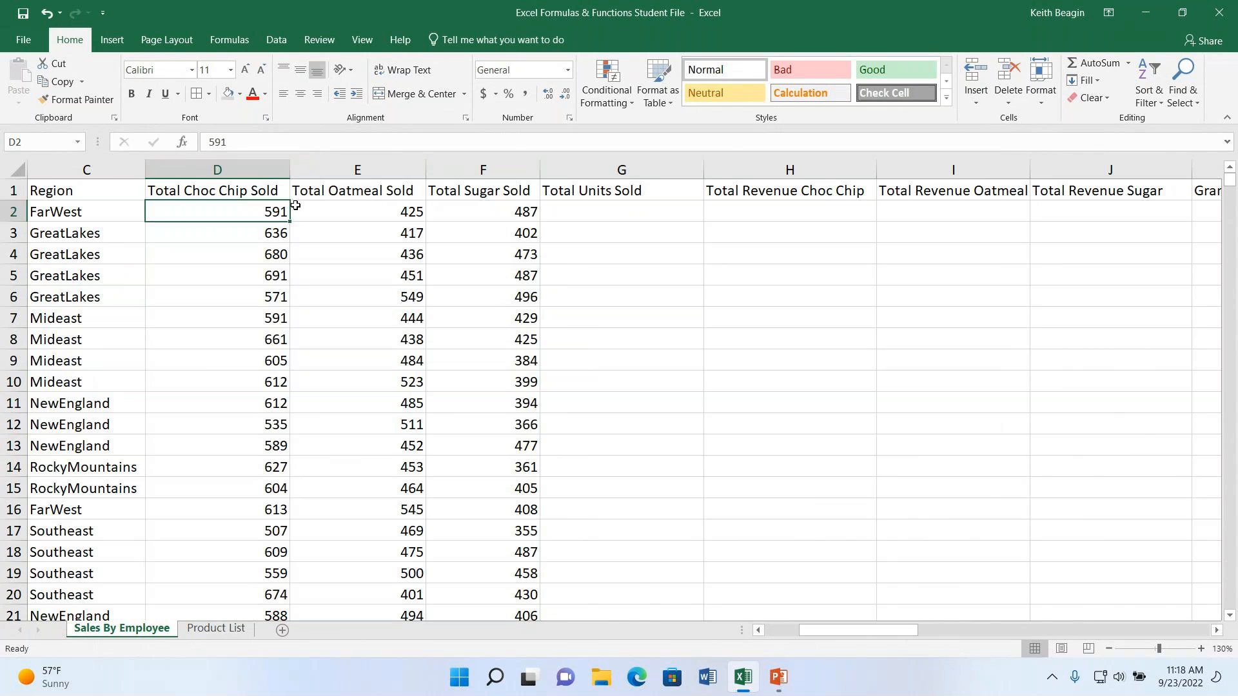
{"action": "left_click", "coordinate": [321, 208]}
{"action": "left_click", "coordinate": [477, 213]}
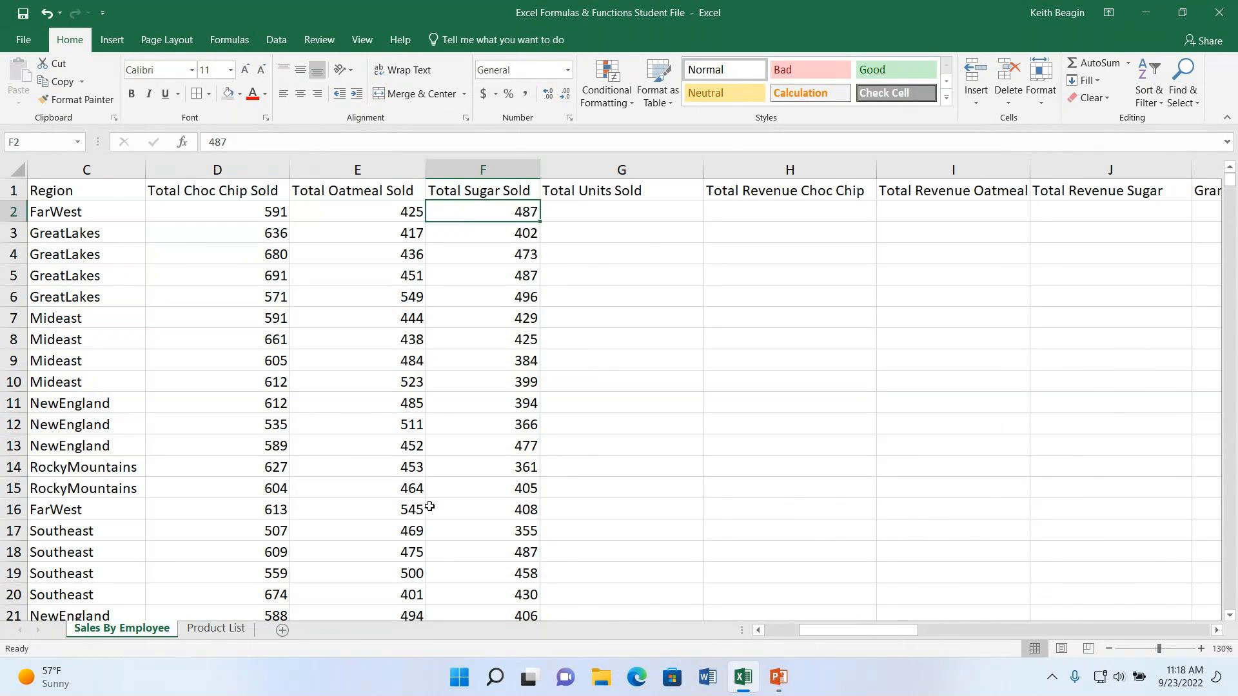
{"action": "left_click", "coordinate": [649, 213]}
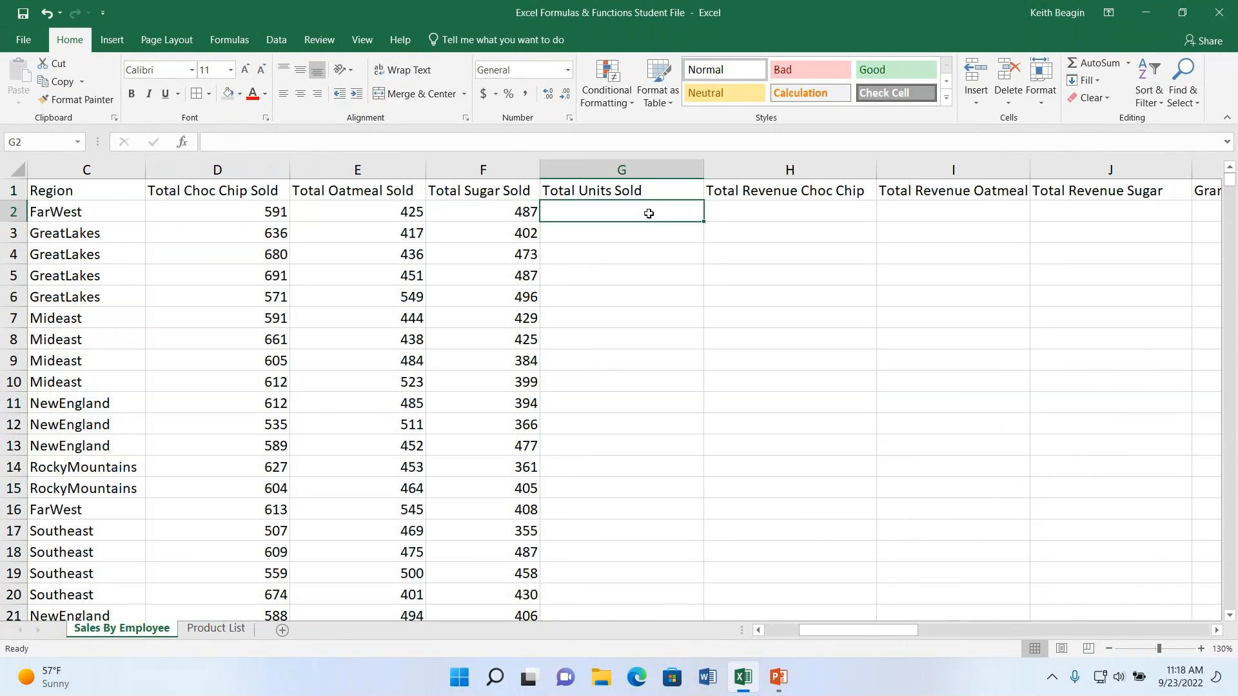
{"action": "left_click_drag", "start_coordinate": [234, 212], "coordinate": [439, 216]}
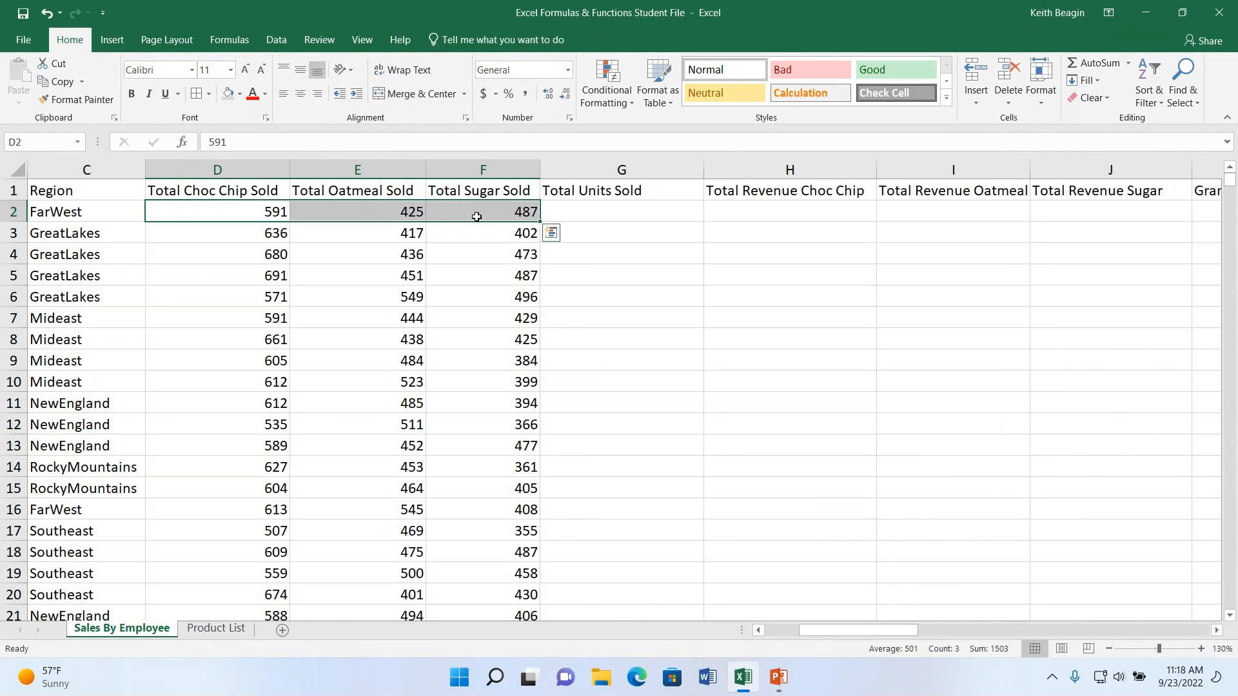
{"action": "left_click", "coordinate": [1093, 64]}
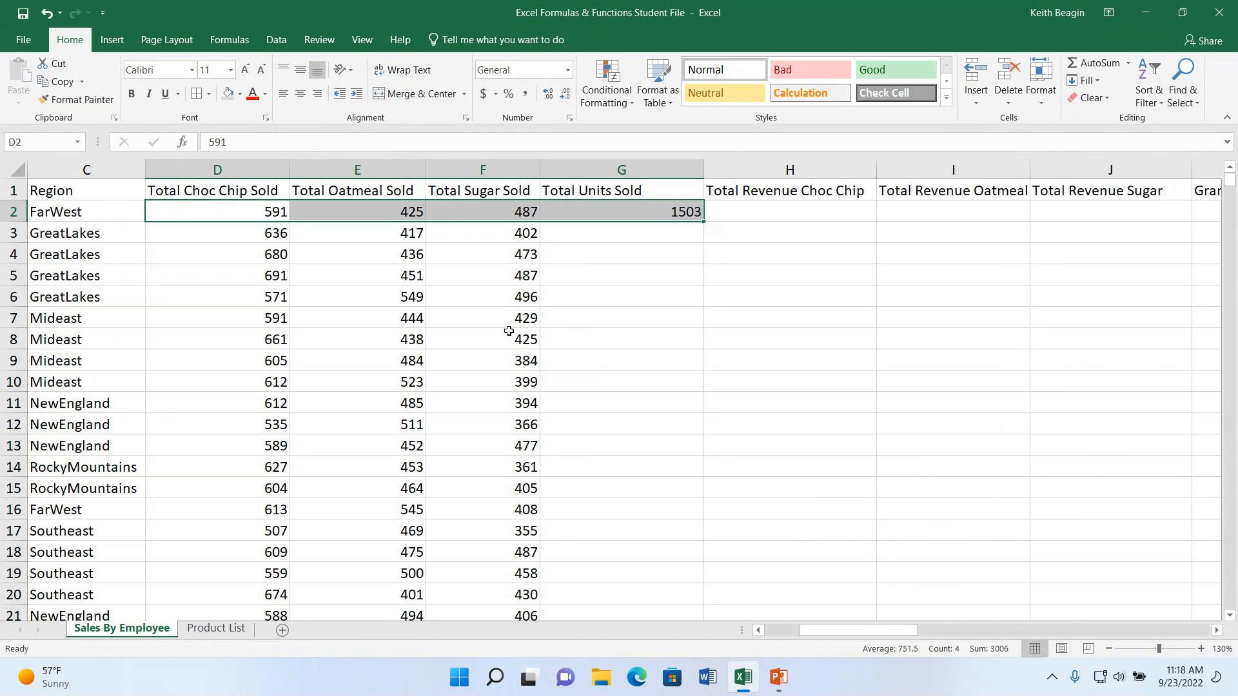
- Fill the SUM formula from G2 down the Total Units Sold column for all employee rows
{"action": "left_click", "coordinate": [664, 213]}
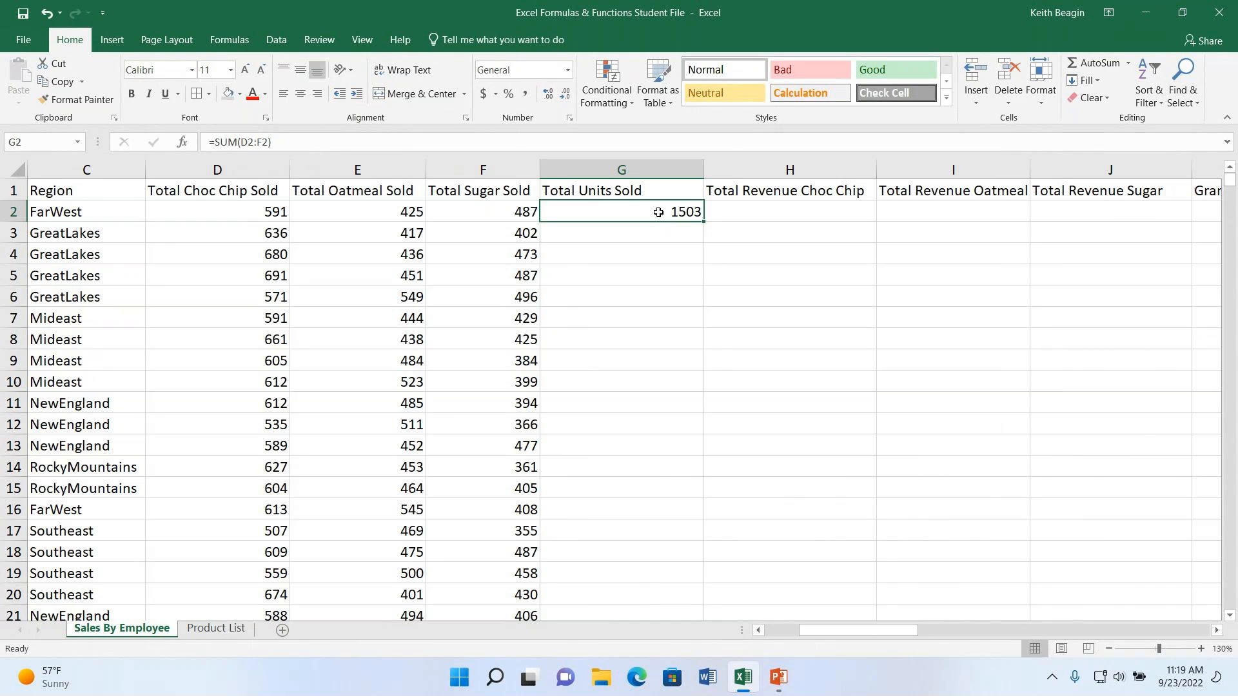
{"action": "double_click", "coordinate": [704, 220]}
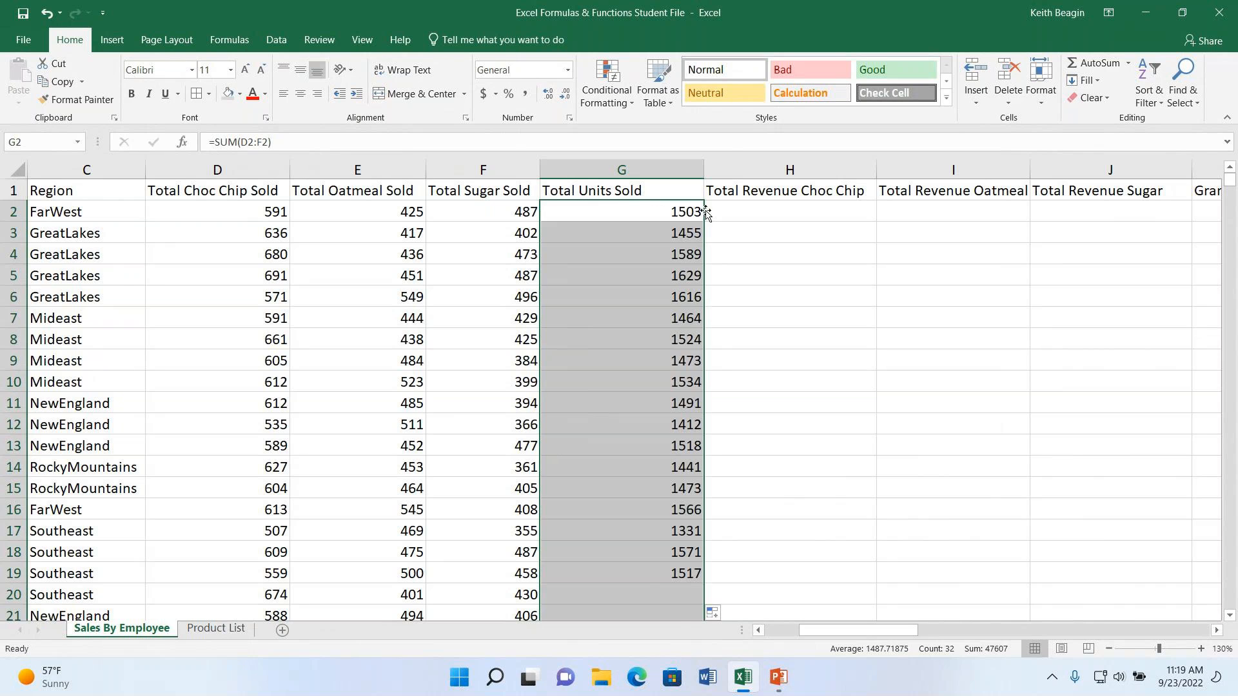
{"action": "scroll", "coordinate": [652, 476], "scroll_direction": "down", "scroll_amount": 2}
{"action": "scroll", "coordinate": [650, 502], "scroll_direction": "up", "scroll_amount": 2}
- Inspect the SUM formulas in G2 and G3 to compare their row references
{"action": "left_click", "coordinate": [630, 212]}
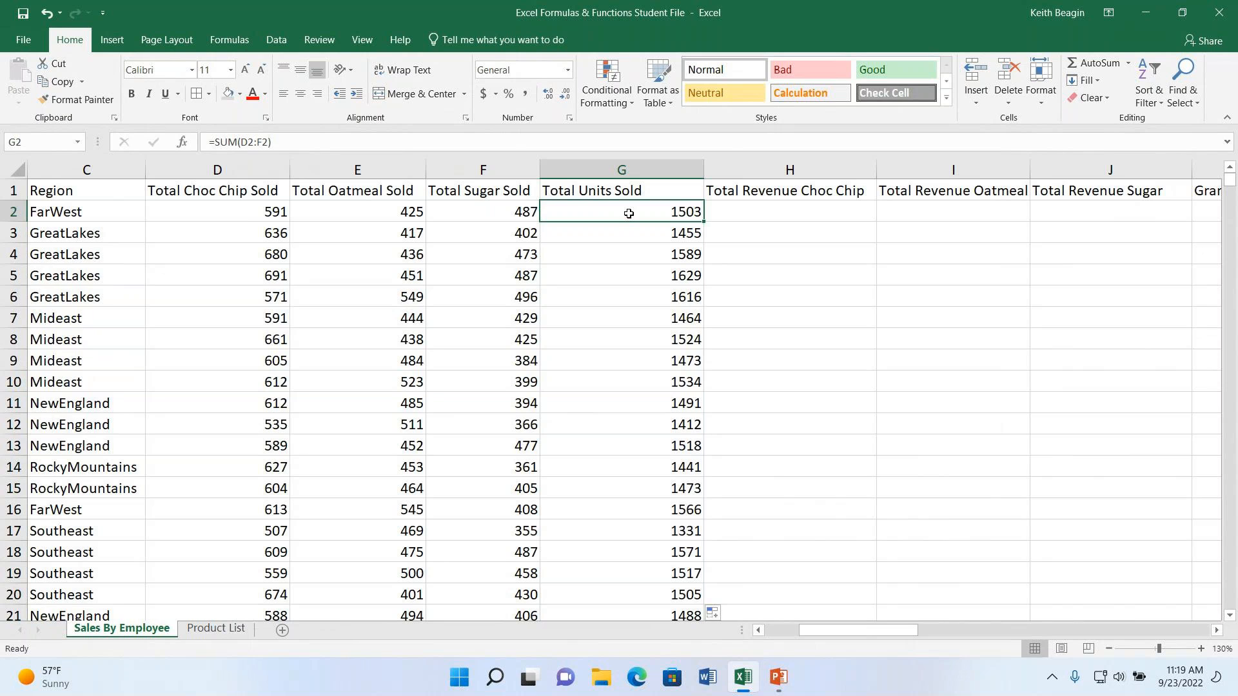
{"action": "double_click", "coordinate": [629, 214]}
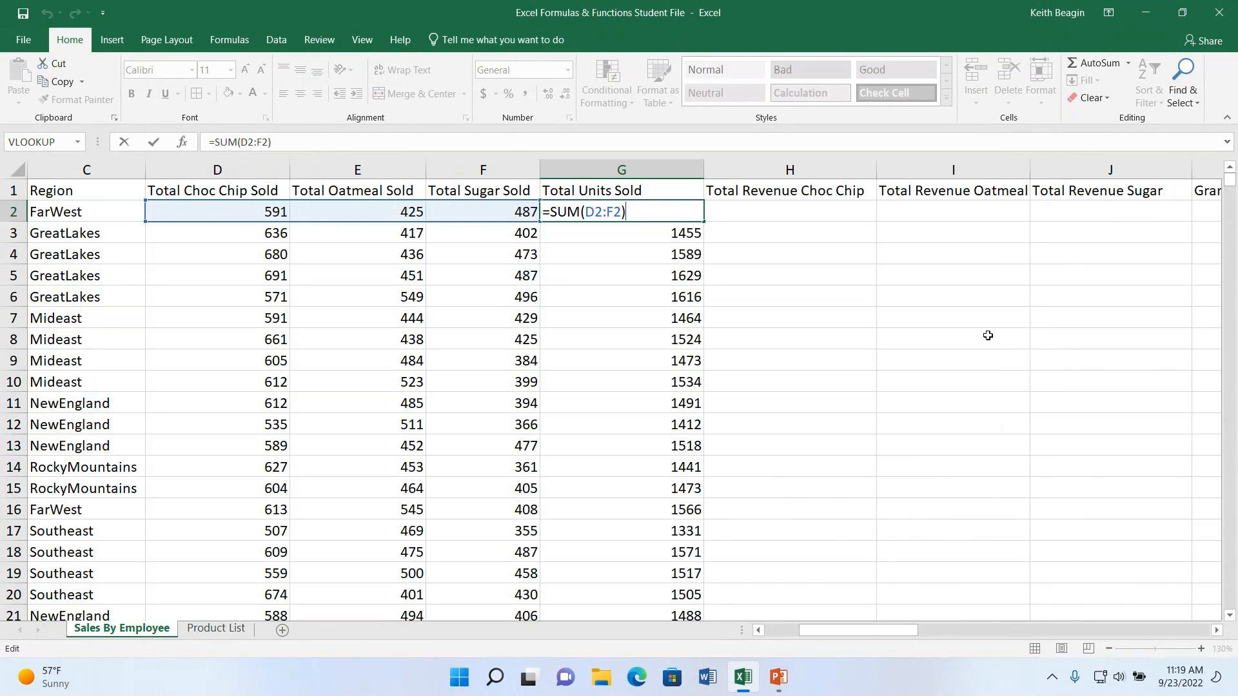
{"action": "key", "text": "Return"}
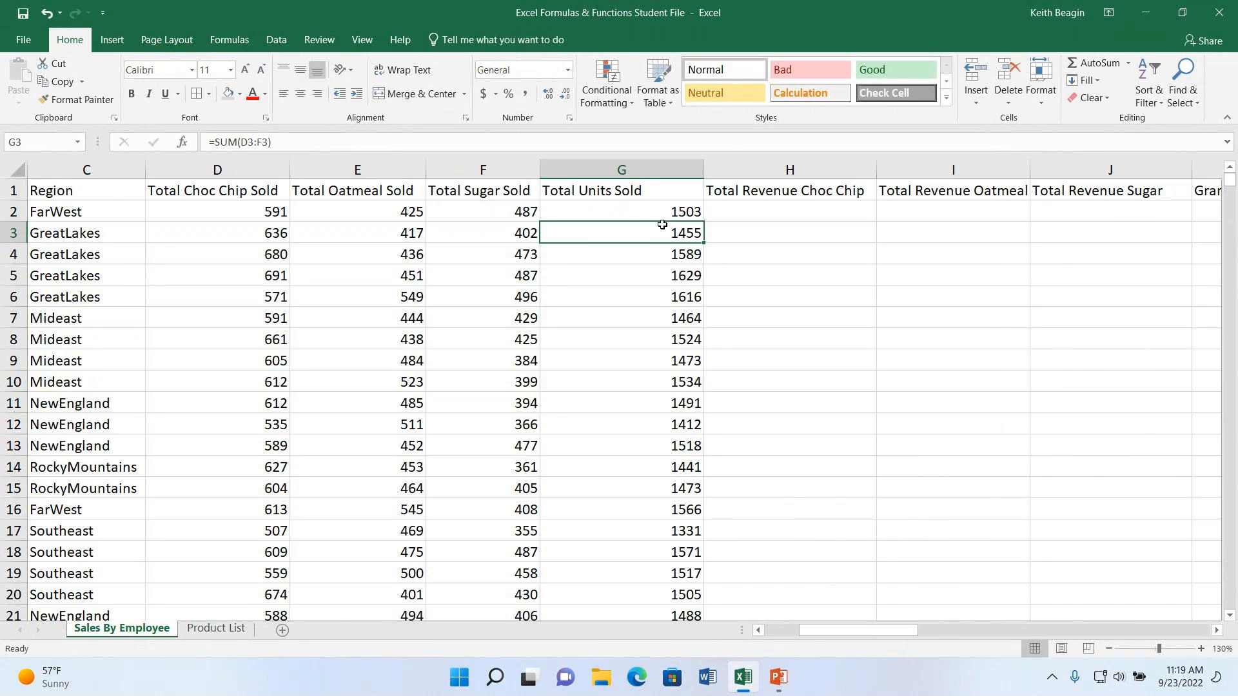
{"action": "double_click", "coordinate": [663, 234]}
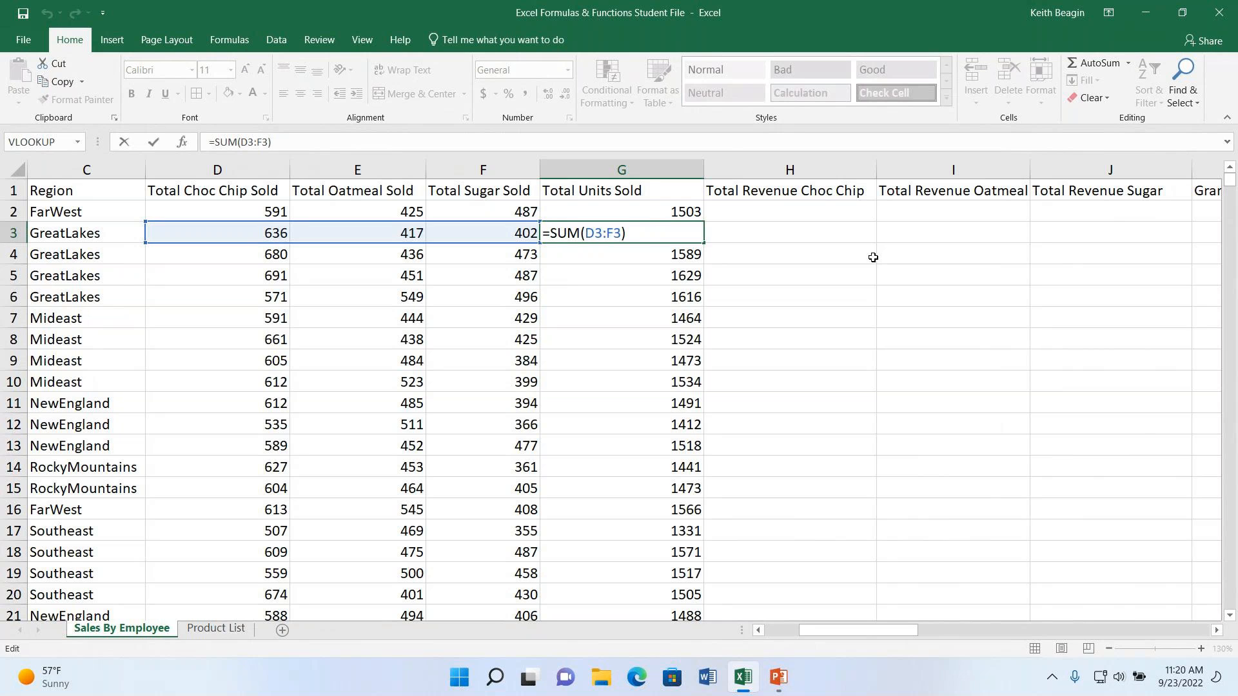
{"action": "key", "text": "Return"}
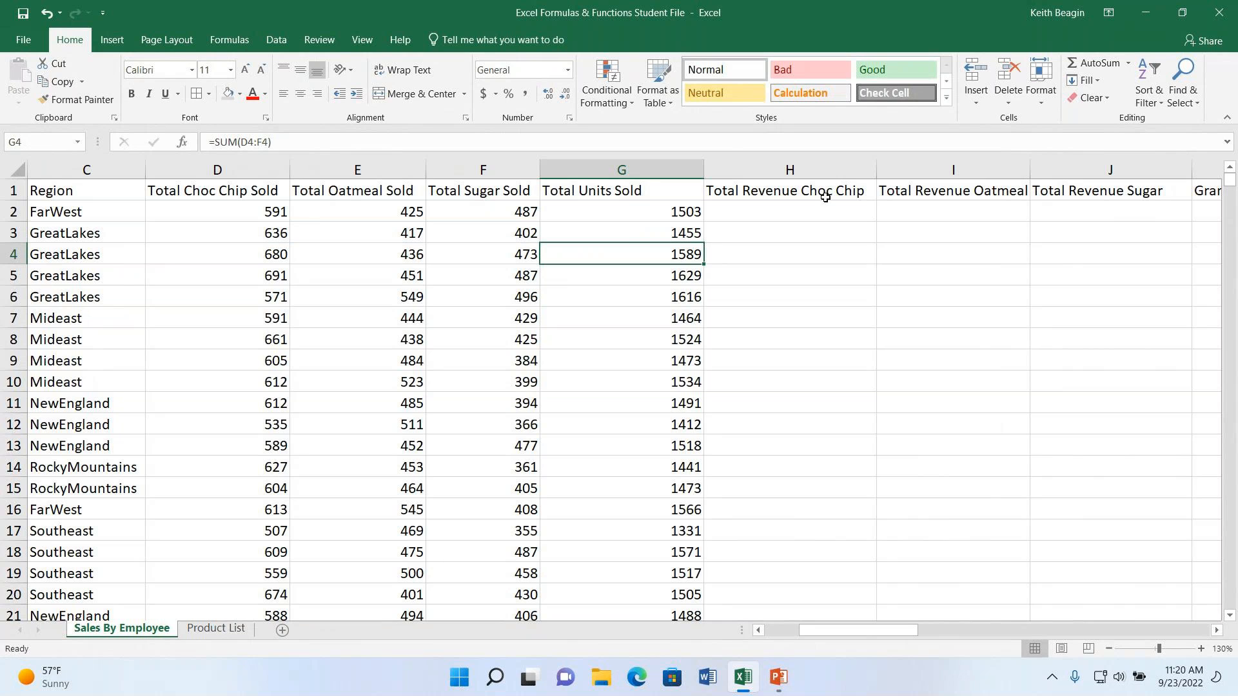
{"action": "left_click", "coordinate": [627, 211]}
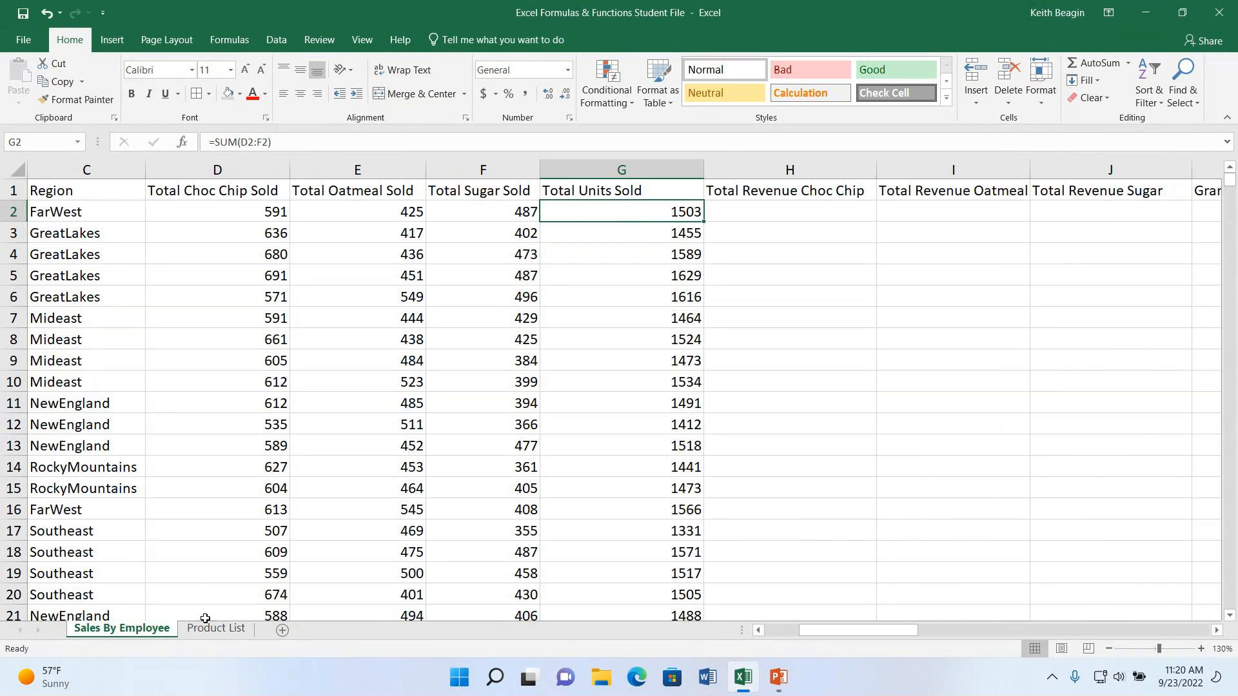
- Review the chocolate chip, oatmeal and sugar cookie prices on the Product List sheet
{"action": "left_click", "coordinate": [209, 639]}
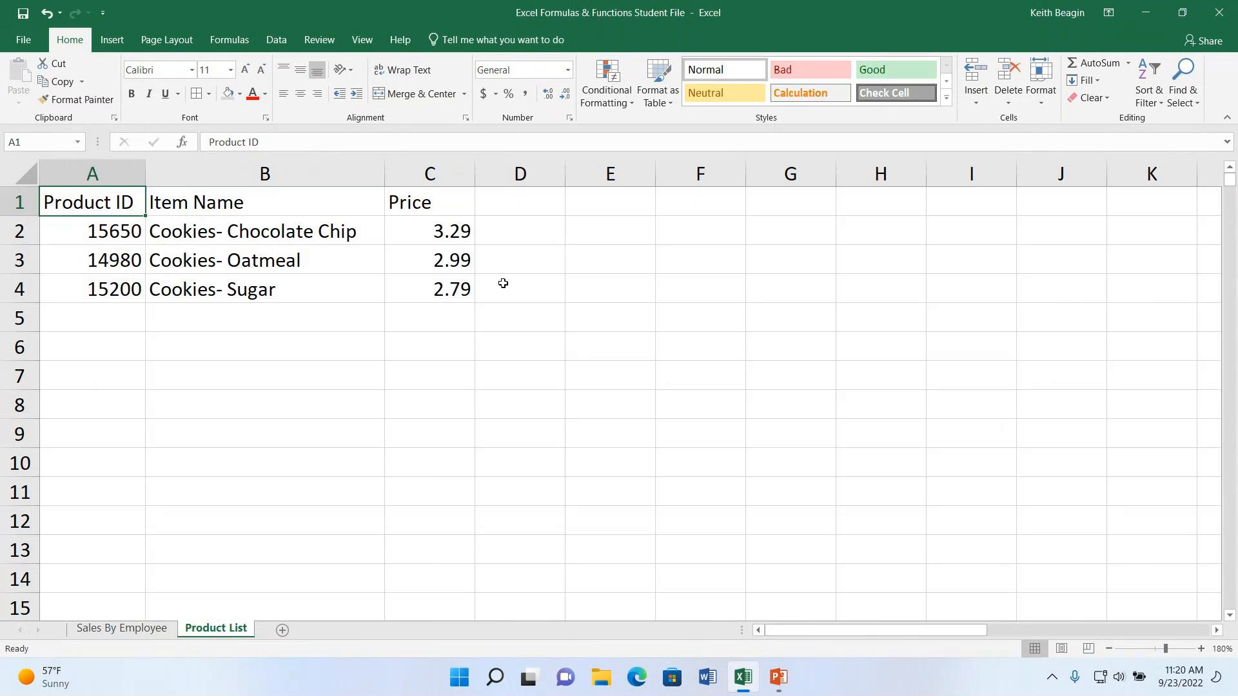
{"action": "left_click", "coordinate": [460, 236]}
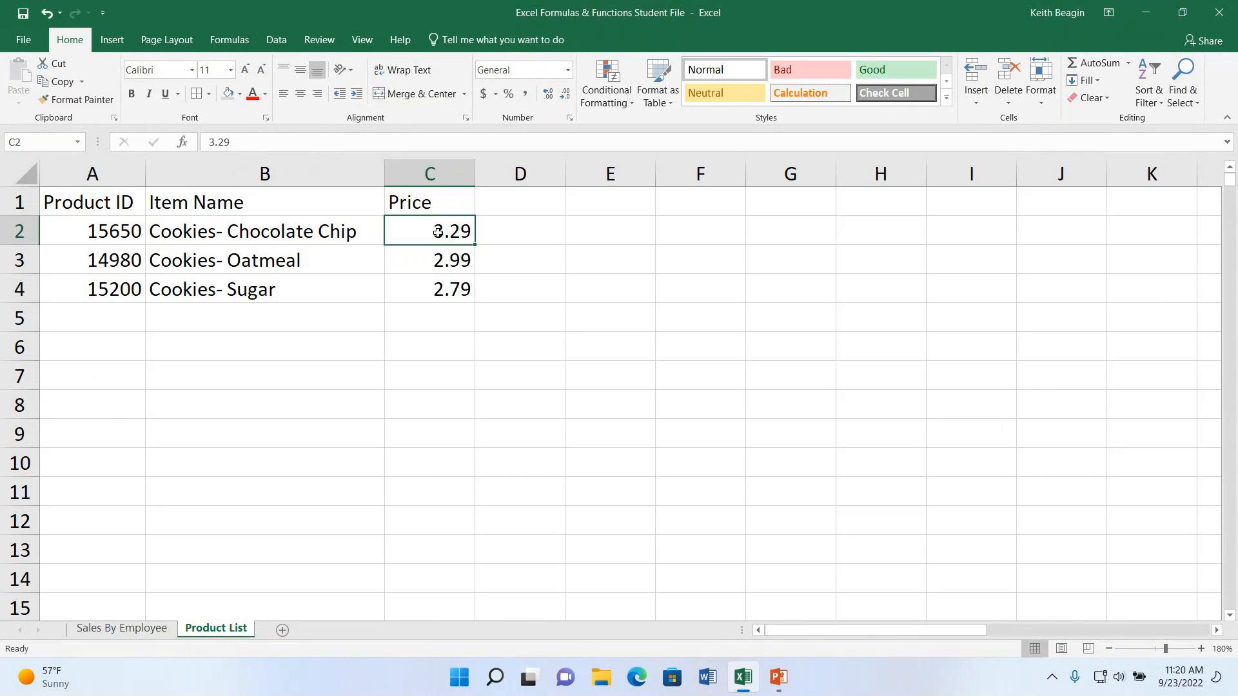
{"action": "left_click_drag", "start_coordinate": [441, 241], "coordinate": [442, 260]}
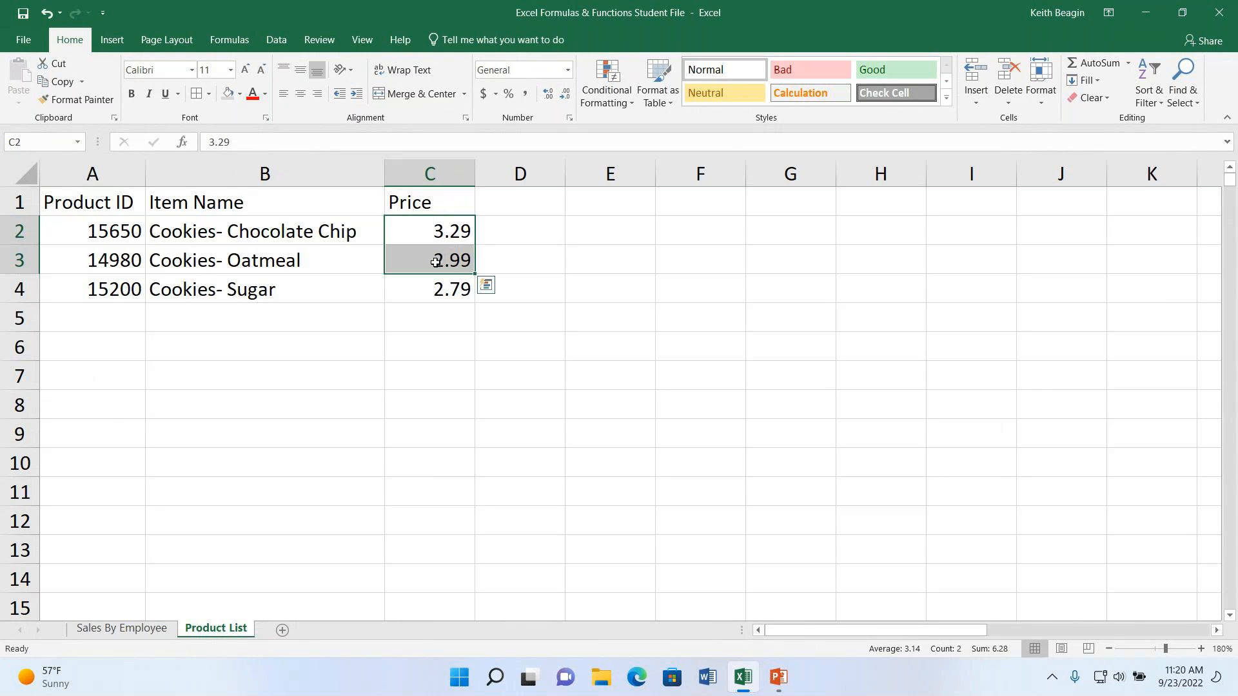
{"action": "left_click", "coordinate": [439, 284]}
{"action": "mouse_move", "coordinate": [439, 323]}
{"action": "left_mouse_down"}
{"action": "mouse_move", "coordinate": [445, 530]}
{"action": "mouse_move", "coordinate": [459, 434]}
{"action": "mouse_move", "coordinate": [449, 313]}
{"action": "left_mouse_up"}
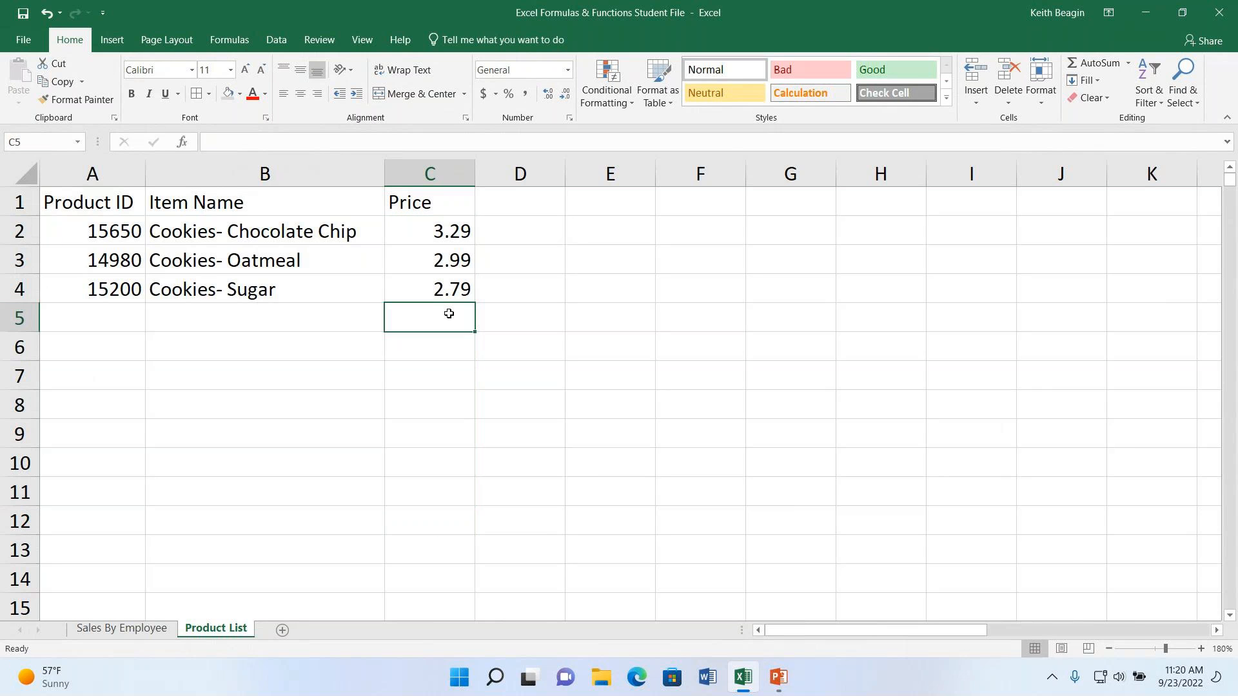
{"action": "left_click", "coordinate": [451, 231]}
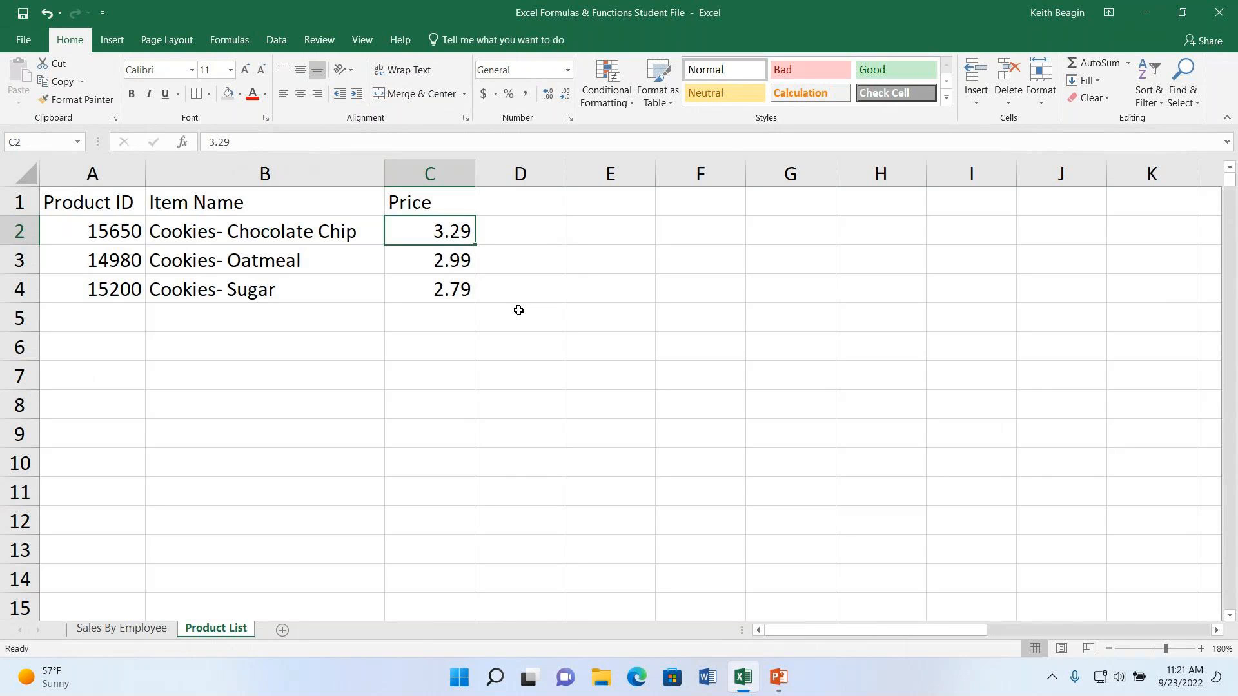
- Insert the PRODUCT function into H2 under Total Revenue Choc Chip on the Sales By Employee sheet
{"action": "left_click", "coordinate": [123, 628]}
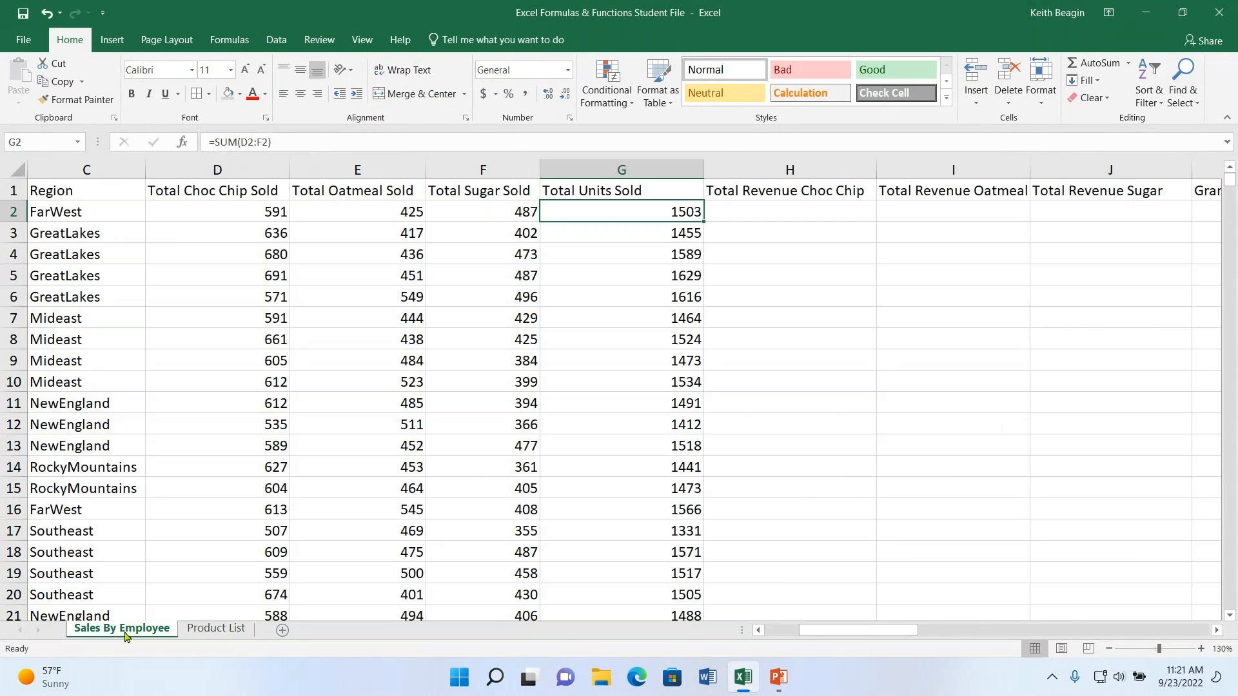
{"action": "left_click", "coordinate": [831, 211]}
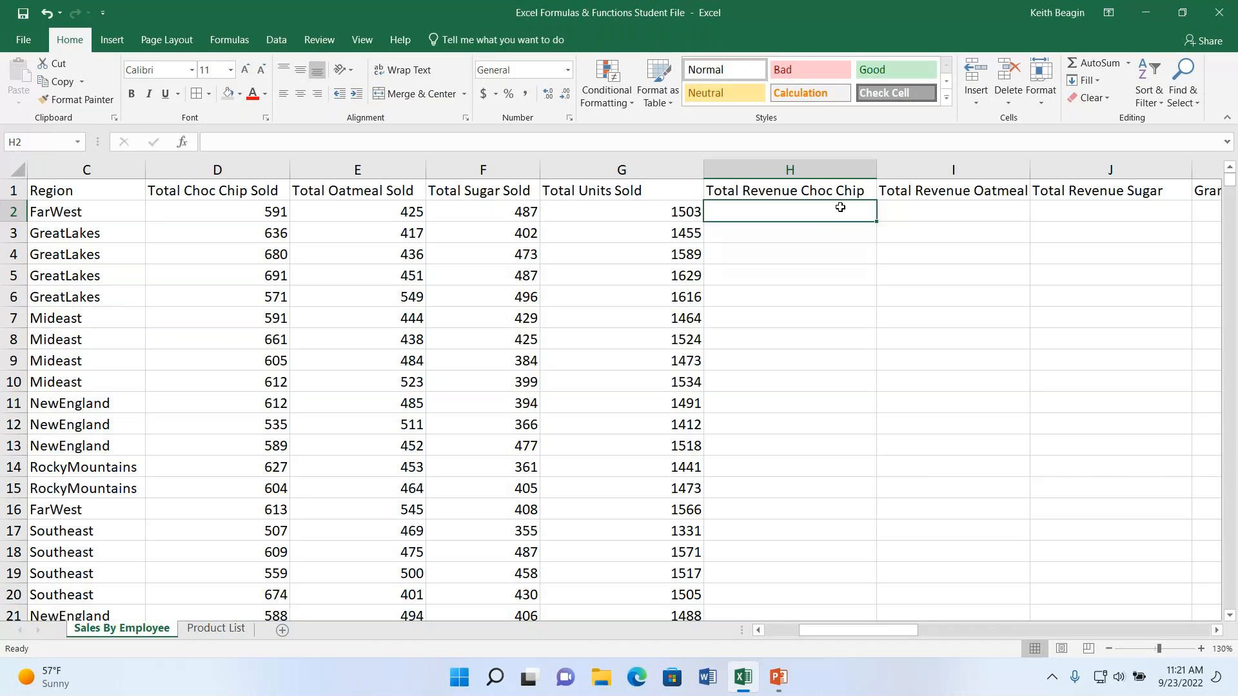
{"action": "left_click", "coordinate": [231, 211]}
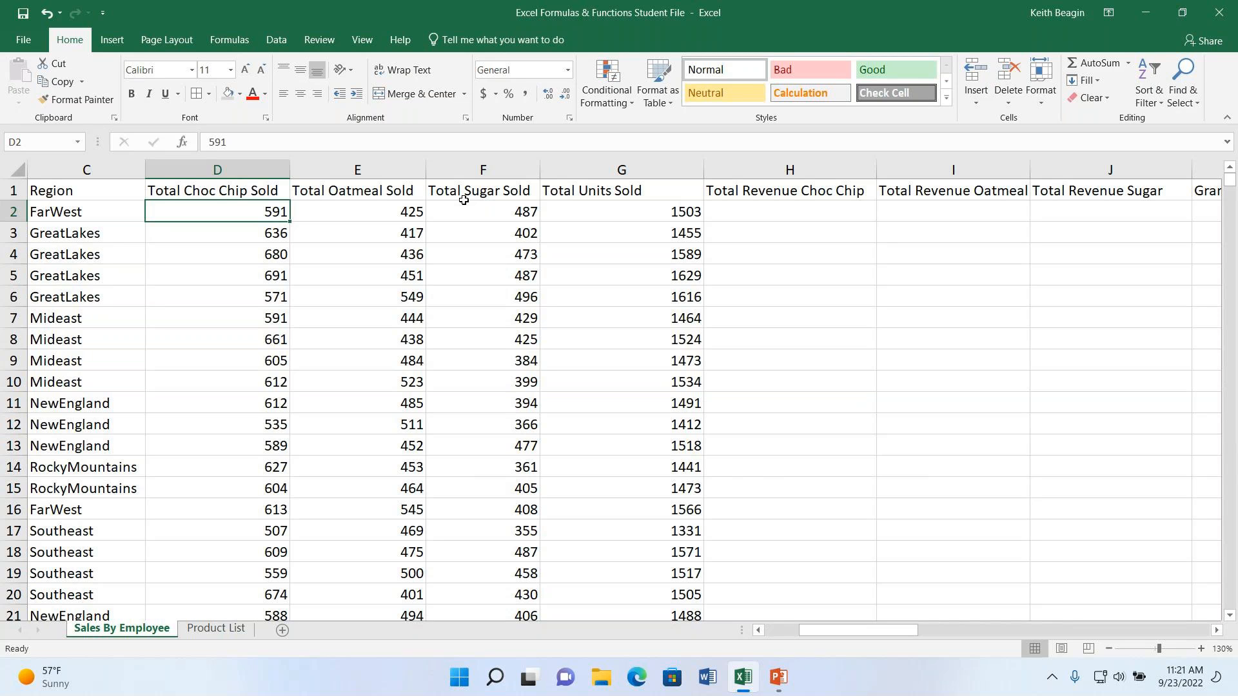
{"action": "left_click", "coordinate": [749, 216]}
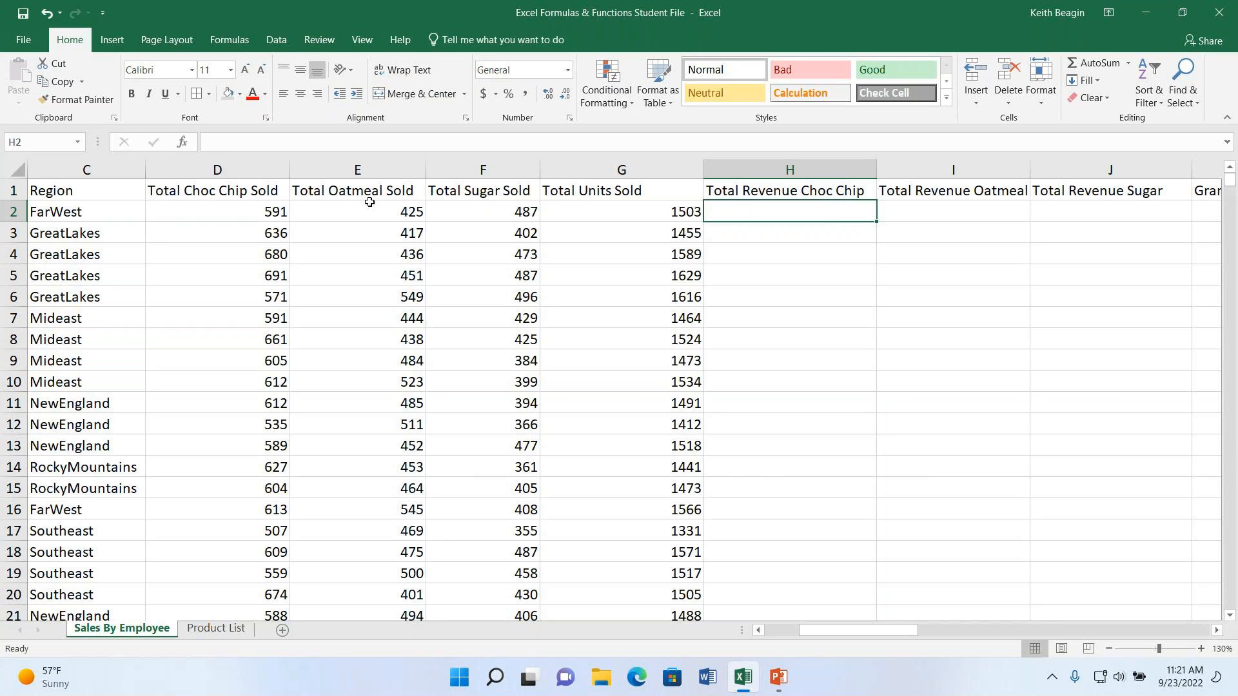
{"action": "left_click", "coordinate": [184, 142]}
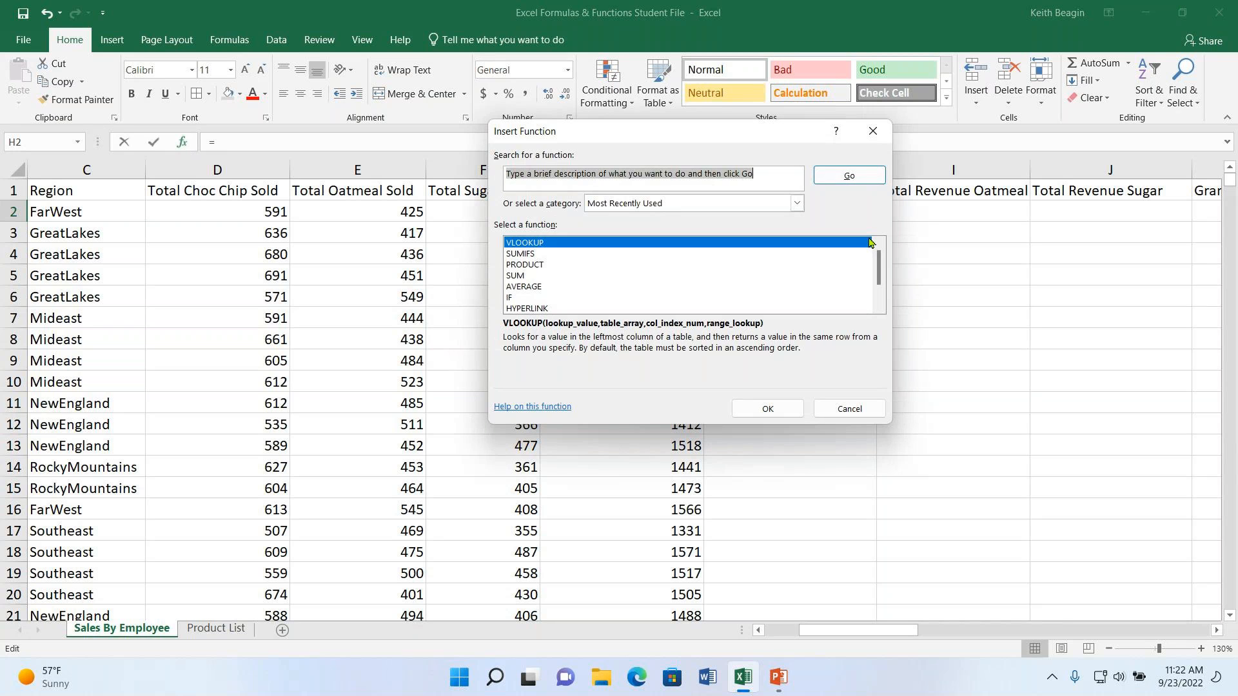
{"action": "left_click", "coordinate": [541, 267]}
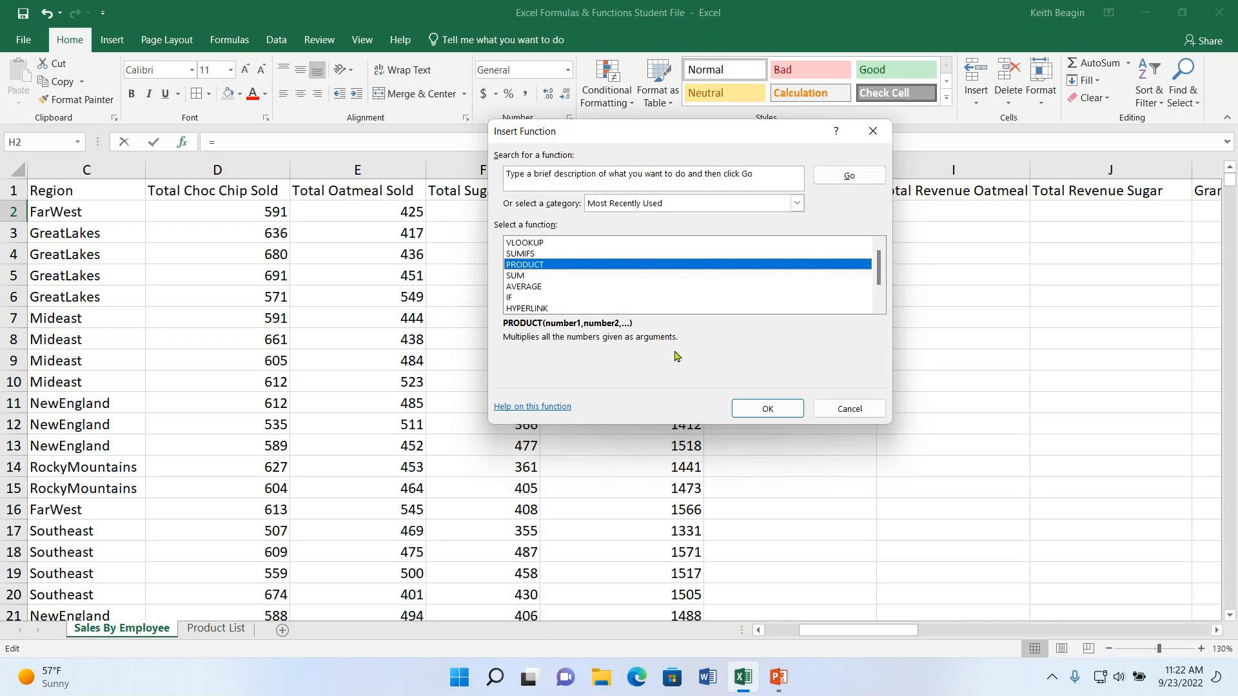
{"action": "left_click", "coordinate": [765, 408]}
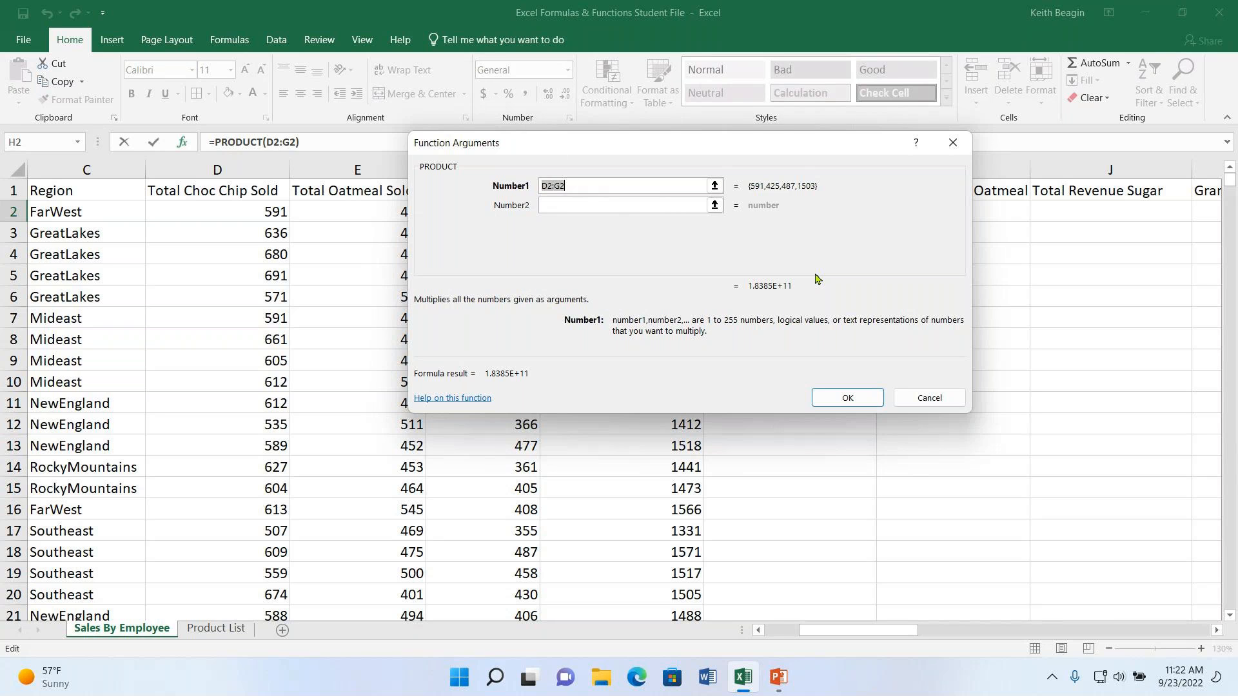
- Multiply the choc chip units in D2 by the chocolate chip price in C2 of the Product List sheet
{"action": "key", "text": "BackSpace"}
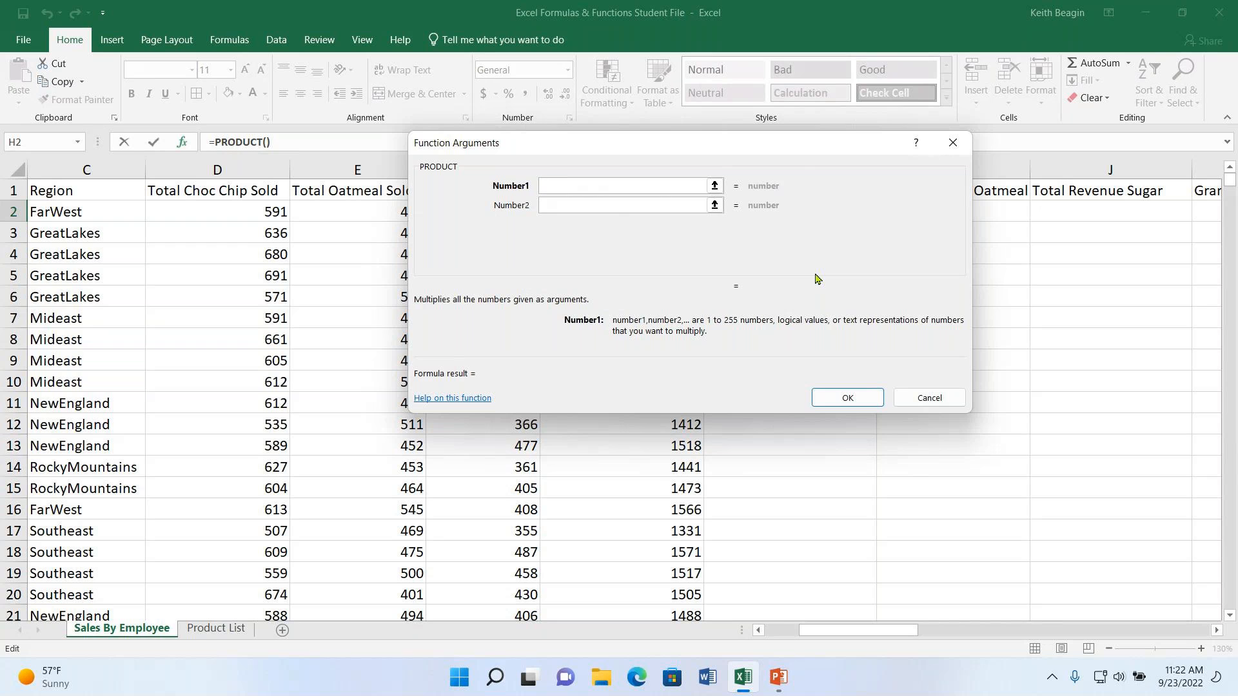
{"action": "type", "text": "d2"}
{"action": "left_click", "coordinate": [584, 206]}
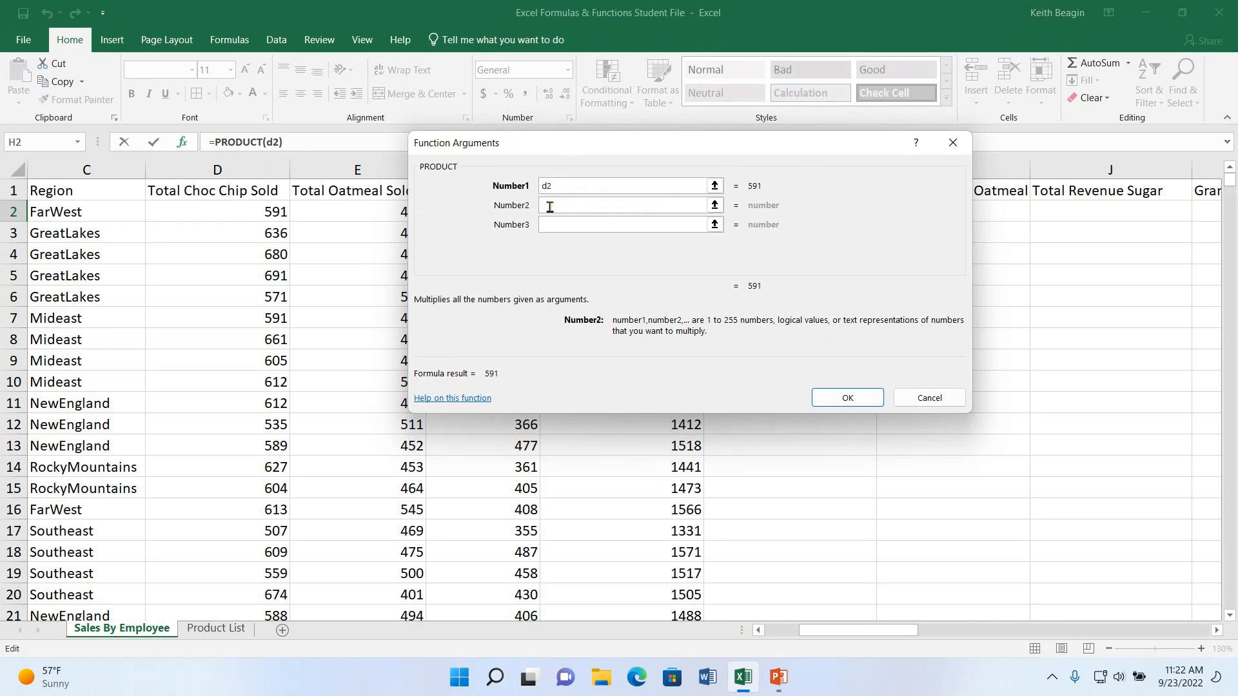
{"action": "left_click", "coordinate": [715, 205]}
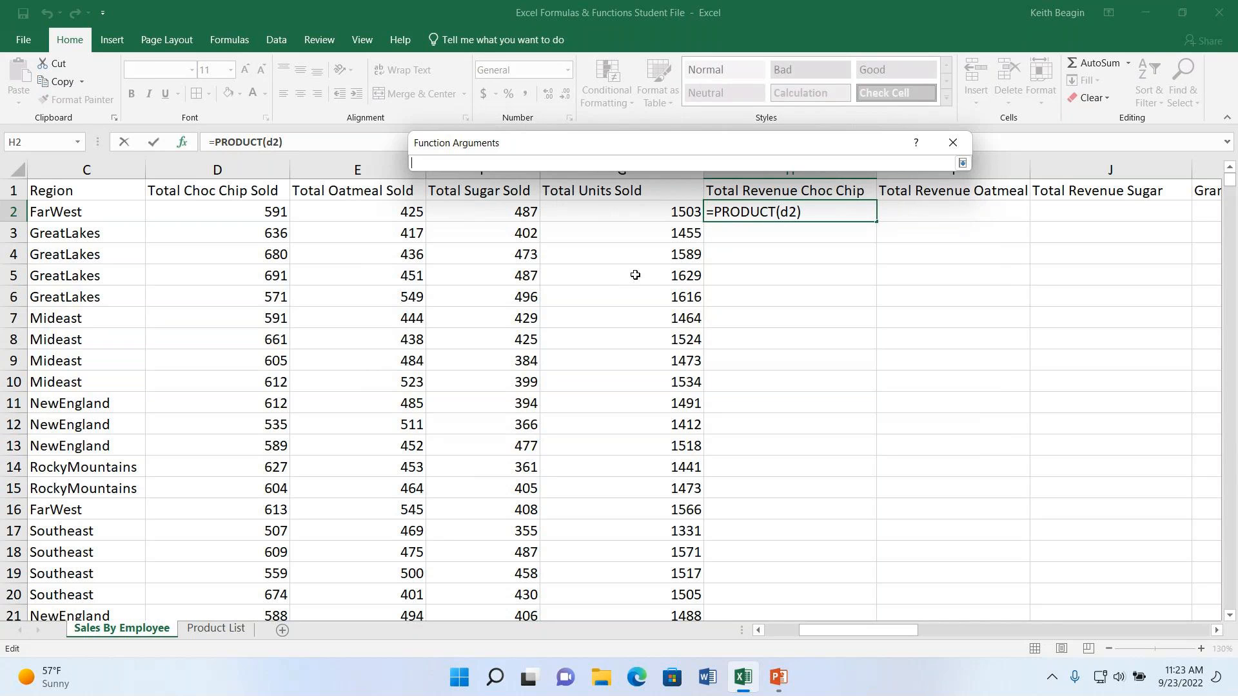
{"action": "left_click", "coordinate": [227, 629]}
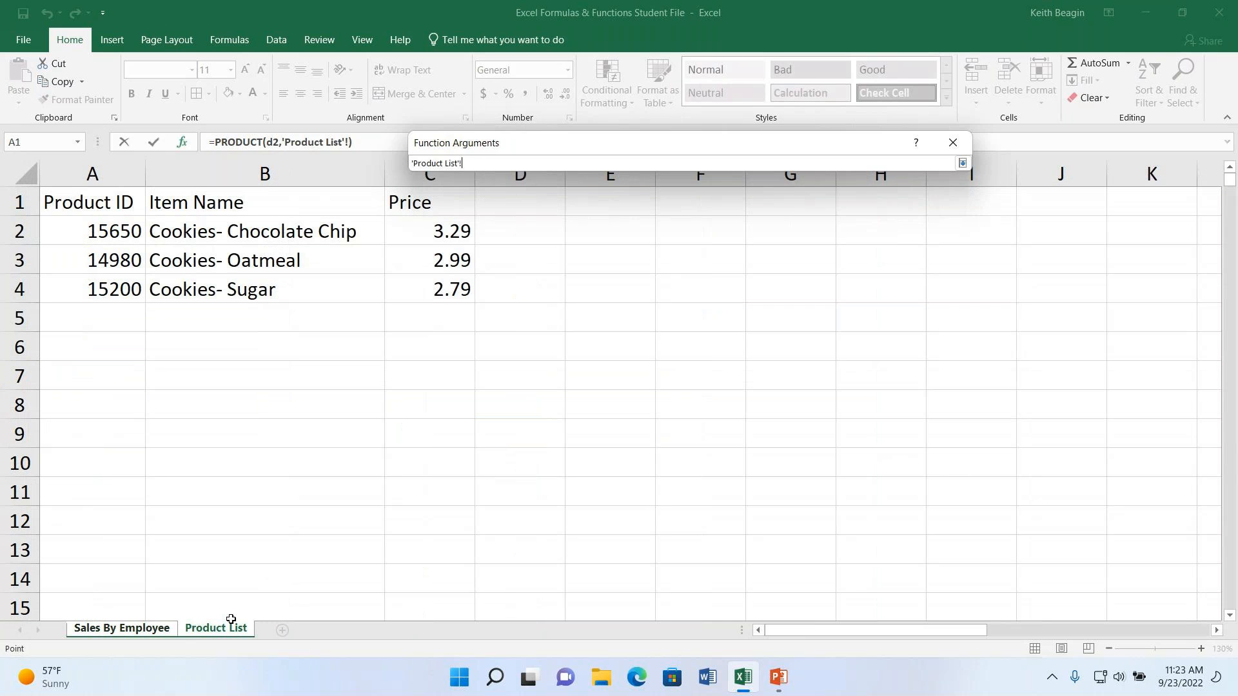
{"action": "left_click", "coordinate": [454, 231]}
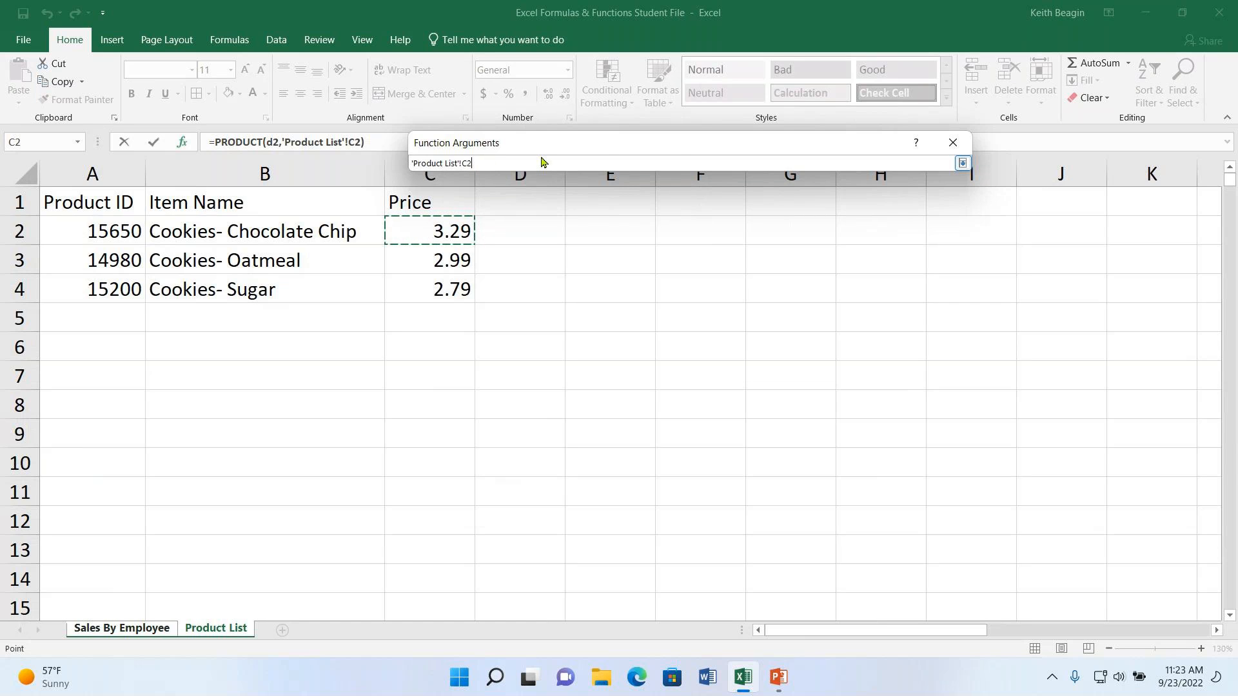
{"action": "left_click", "coordinate": [963, 164]}
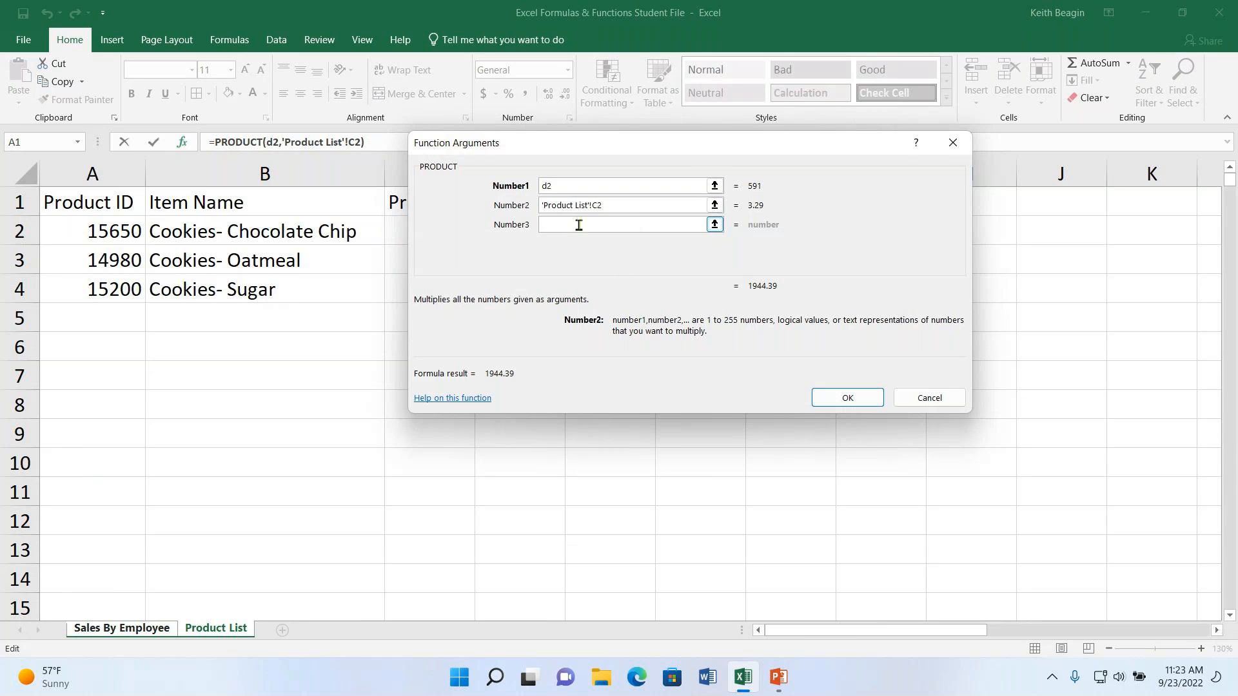
{"action": "left_click", "coordinate": [845, 397]}
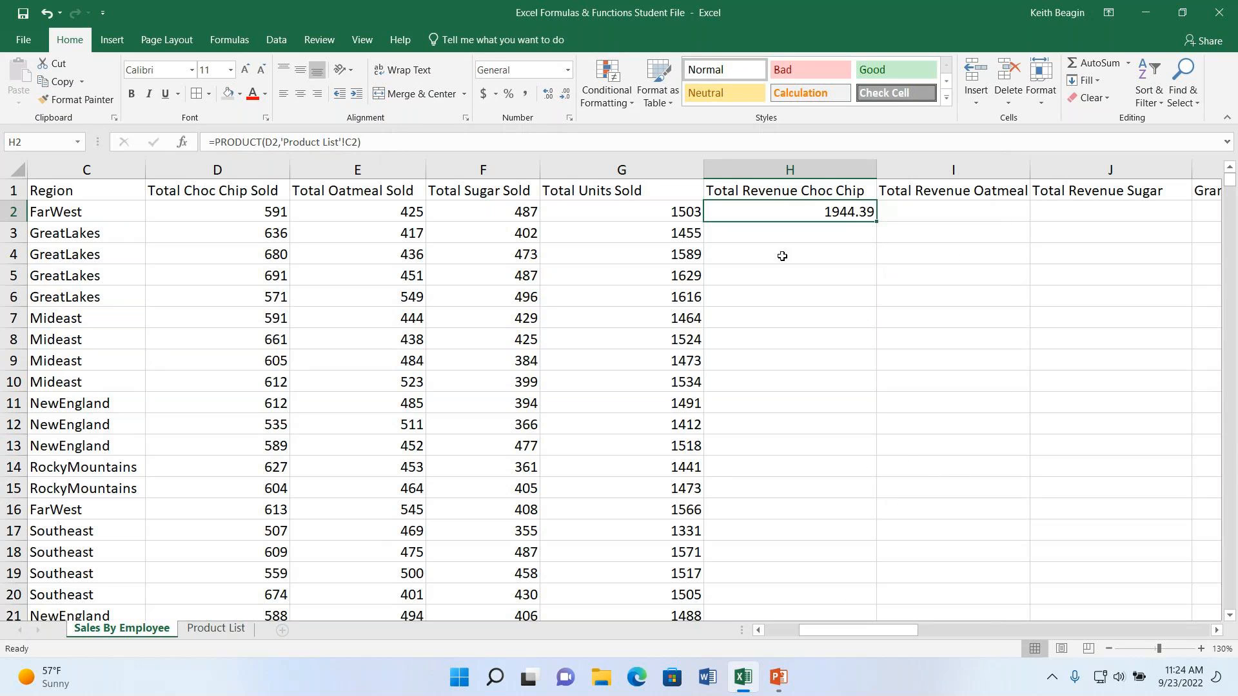
- Make the Product List price reference in the H2 formula absolute as $C$2
{"action": "double_click", "coordinate": [837, 211]}
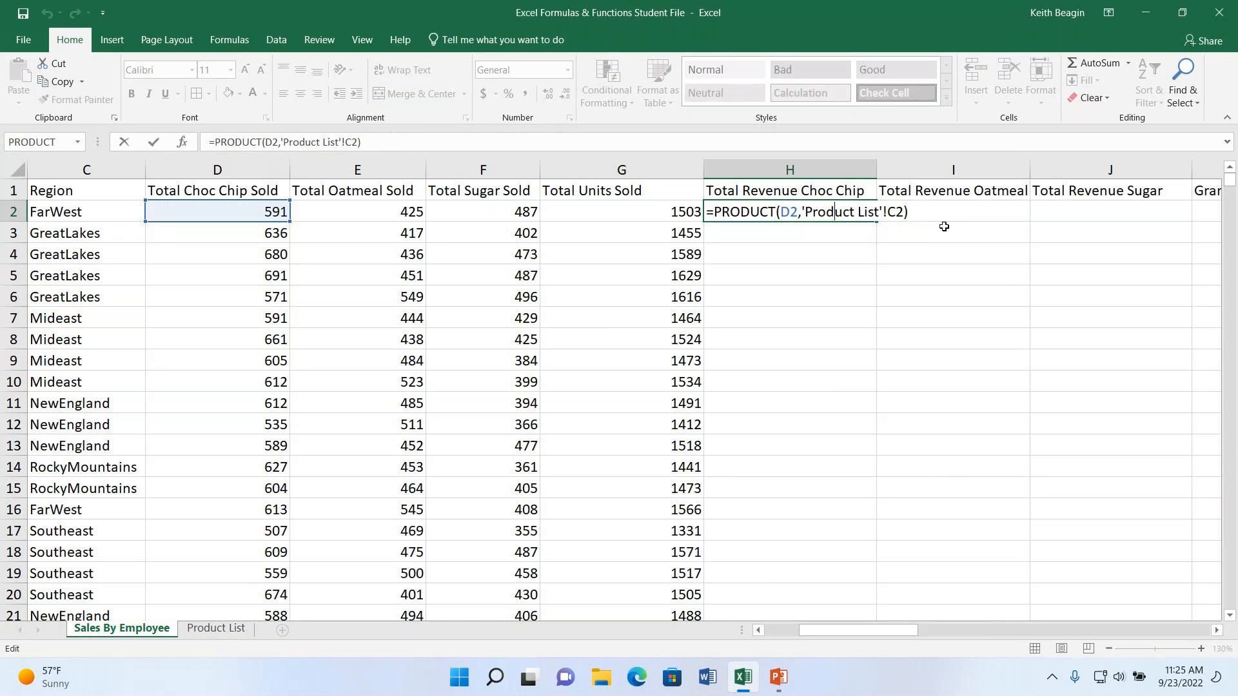
{"action": "key", "text": "Return"}
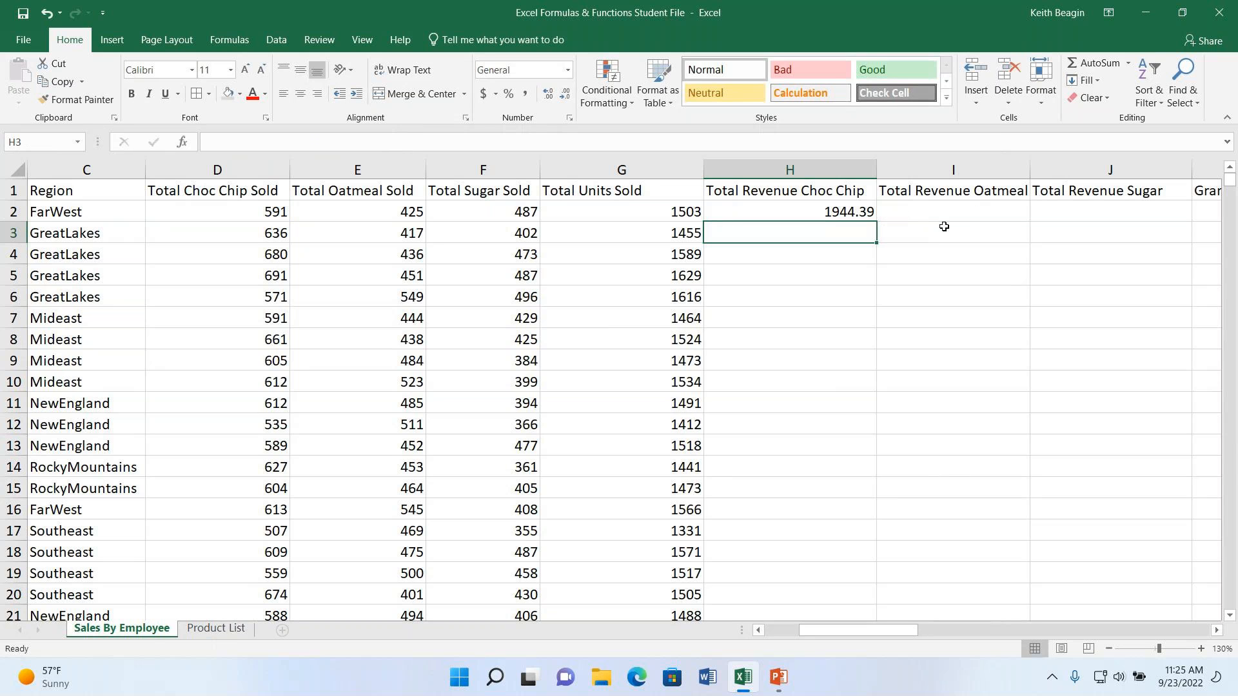
{"action": "left_click", "coordinate": [849, 213]}
{"action": "left_click", "coordinate": [357, 143]}
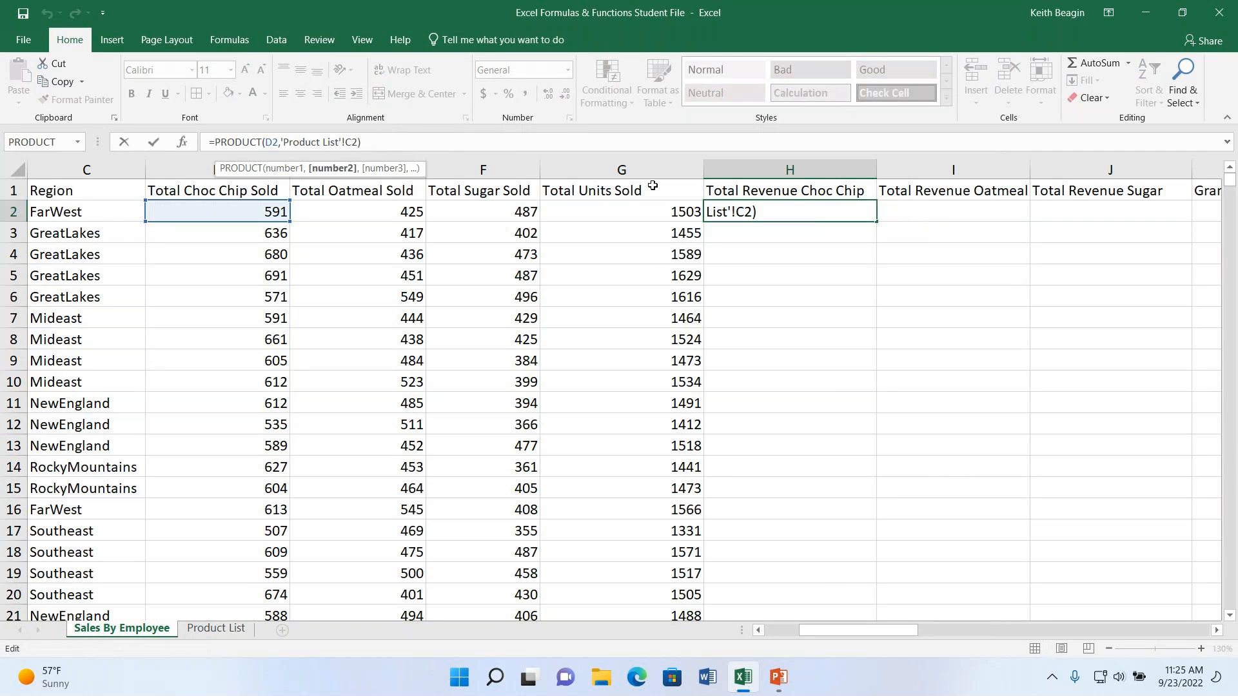
{"action": "key", "text": "F4"}
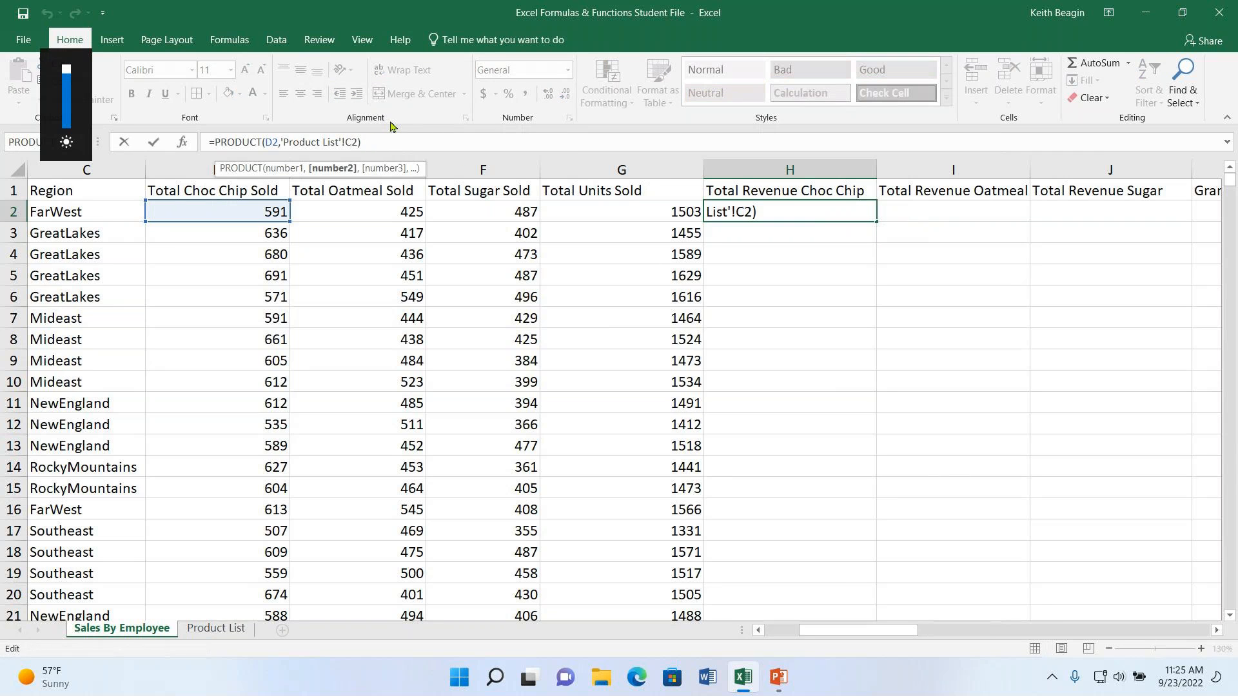
{"action": "left_click", "coordinate": [361, 142]}
{"action": "left_click", "coordinate": [353, 142]}
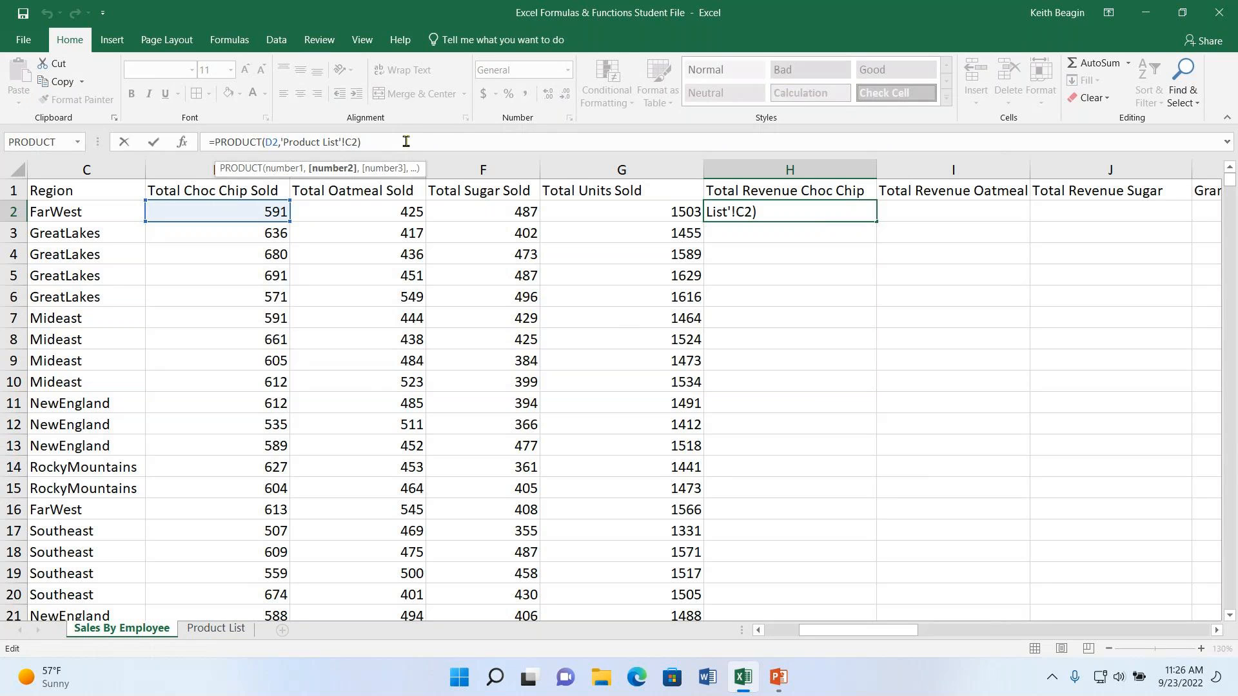
{"action": "type", "text": "$C$"}
{"action": "key", "text": "Return"}
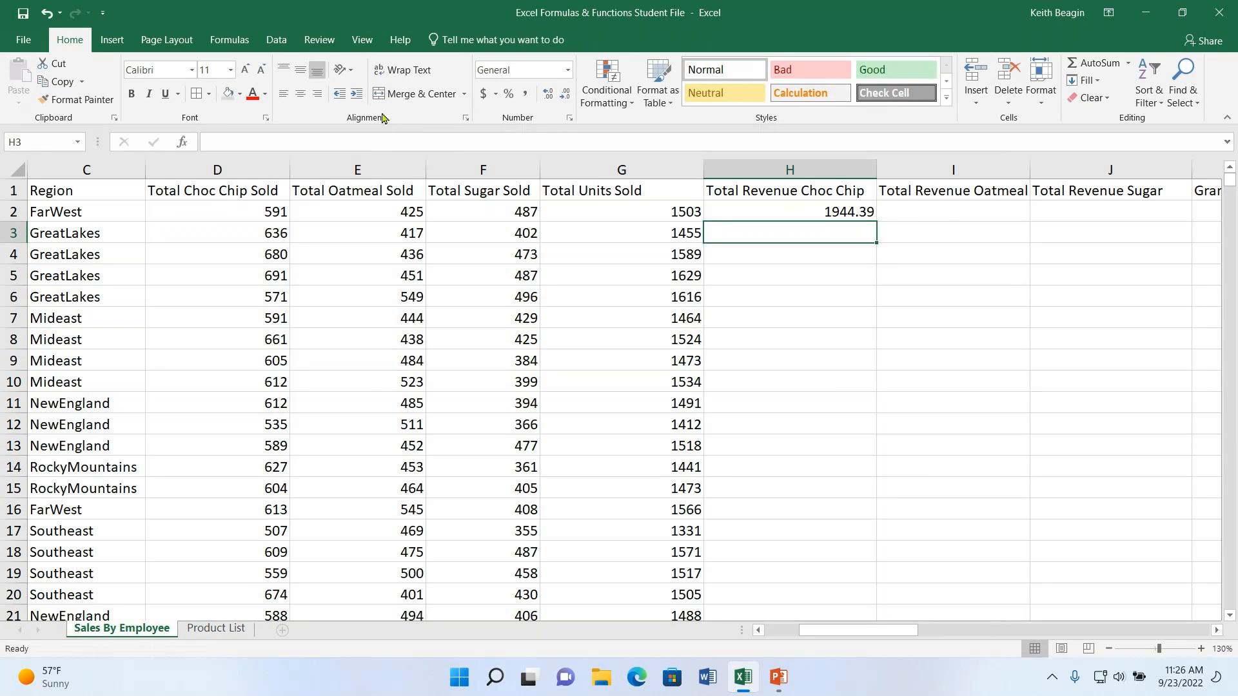
- Fill the H2 PRODUCT formula down the Total Revenue Choc Chip column and check the references in H3
{"action": "double_click", "coordinate": [793, 212]}
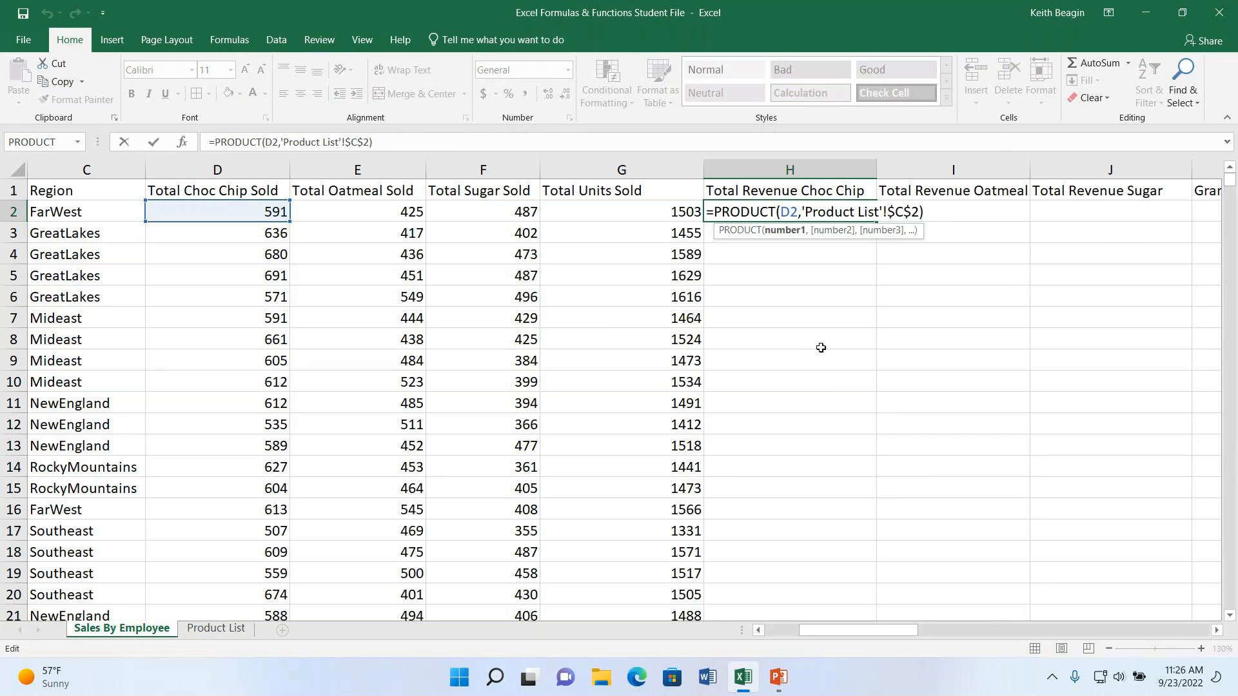
{"action": "key", "text": "Return"}
{"action": "left_click", "coordinate": [835, 212]}
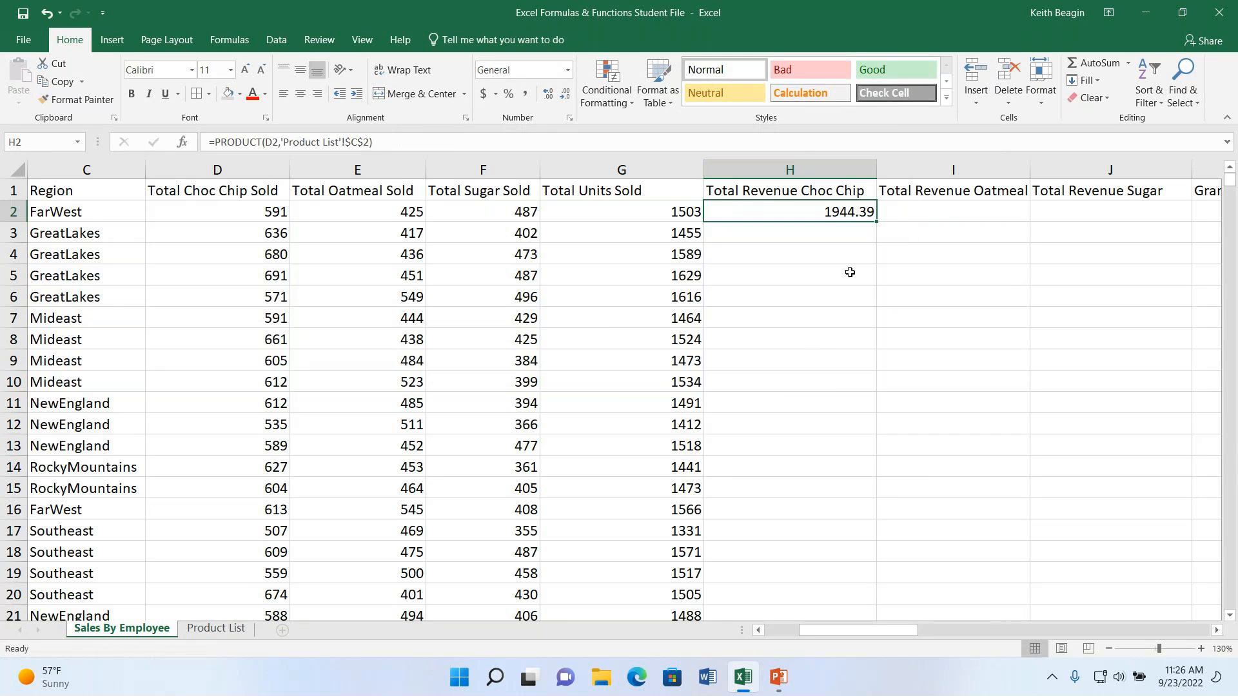
{"action": "double_click", "coordinate": [877, 222]}
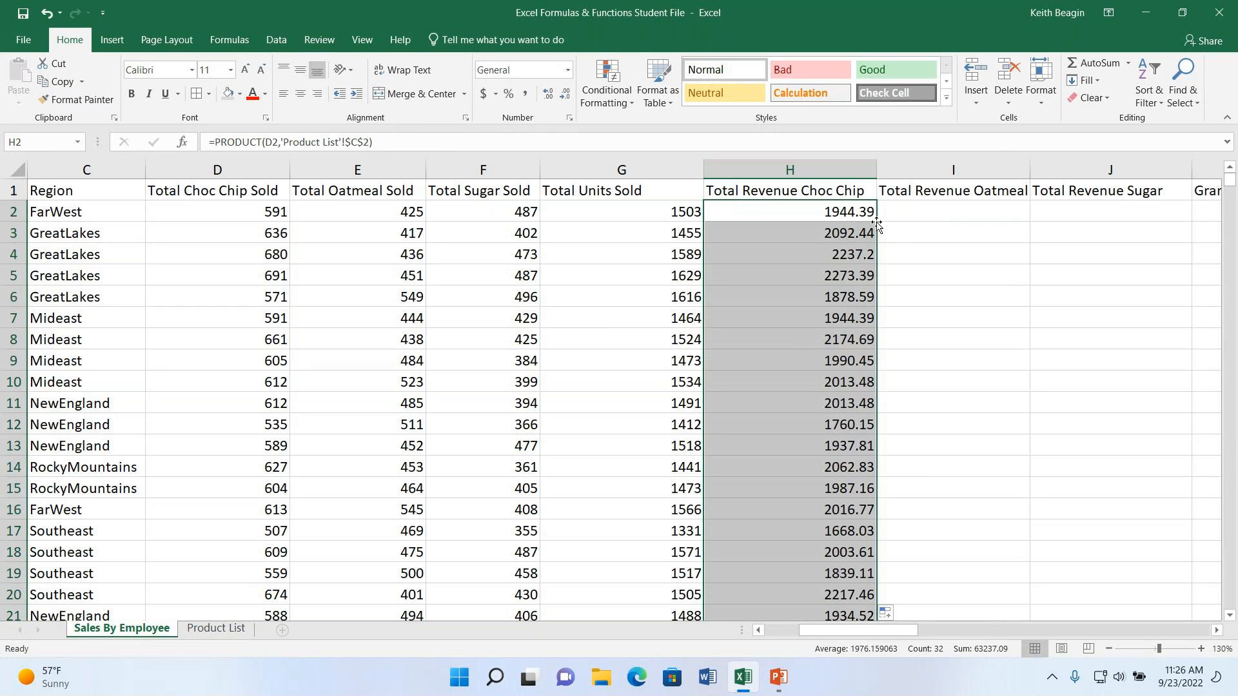
{"action": "double_click", "coordinate": [850, 233]}
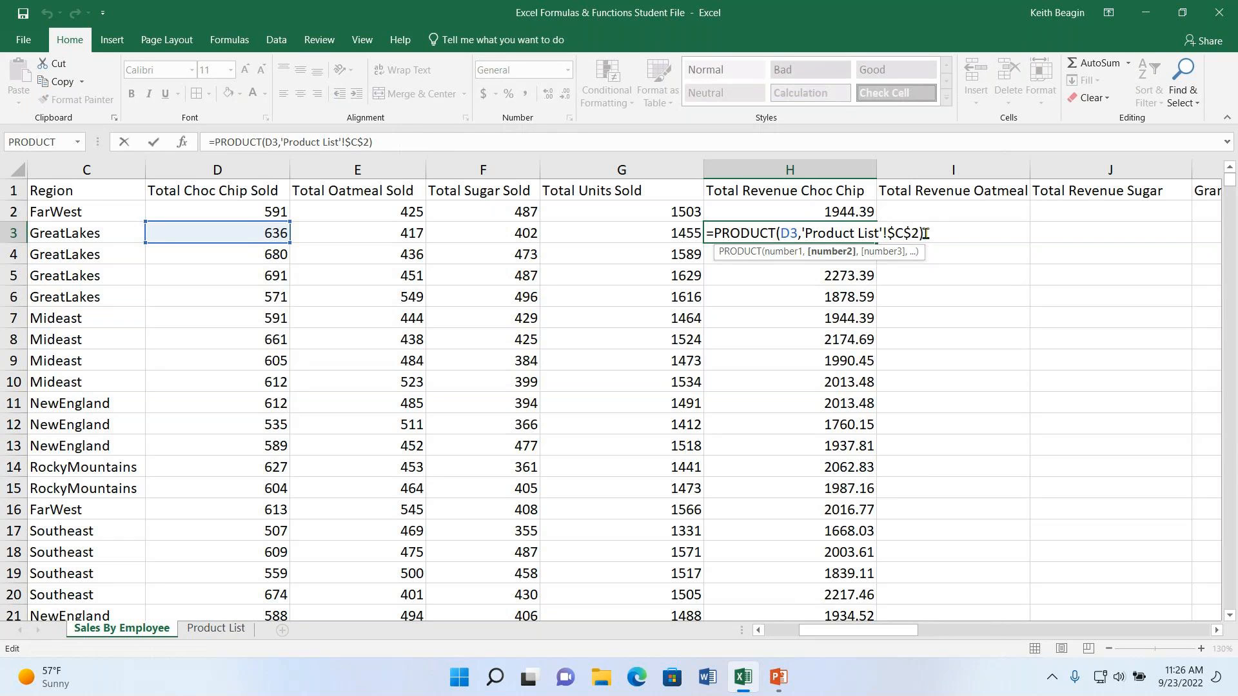
{"action": "key", "text": "Return"}
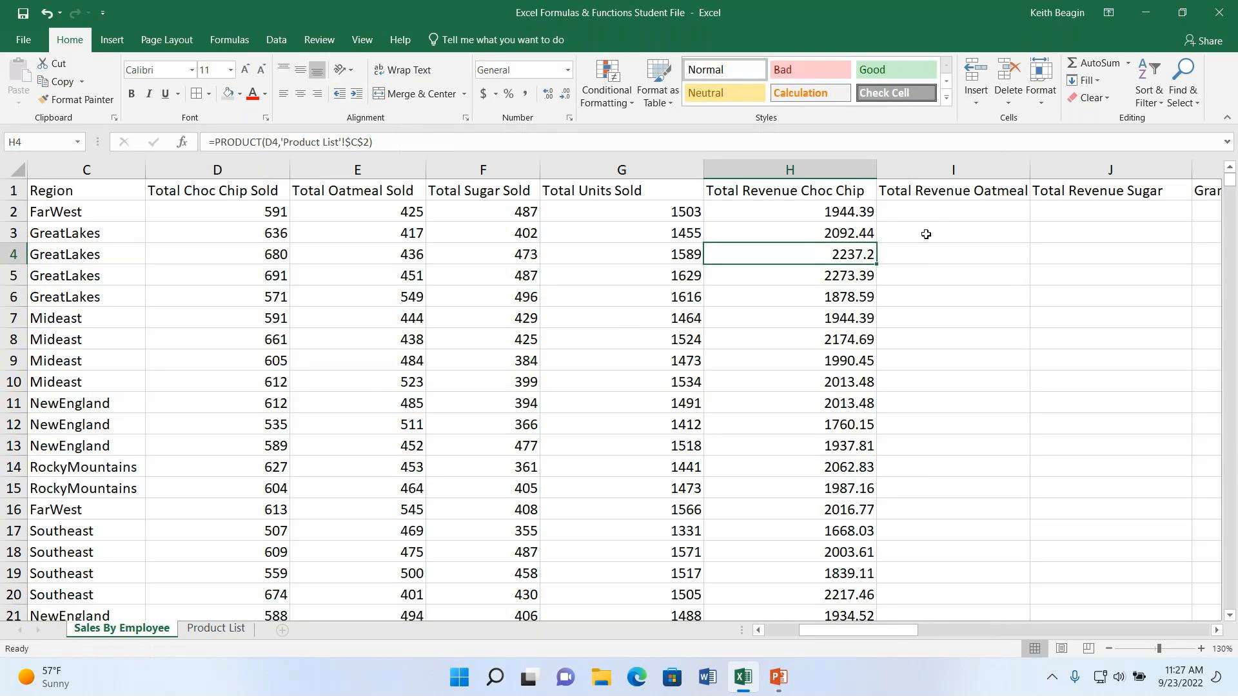
- Copy the H2 formula across into I2 for Total Revenue Oatmeal and check its cell references
{"action": "left_click", "coordinate": [806, 207]}
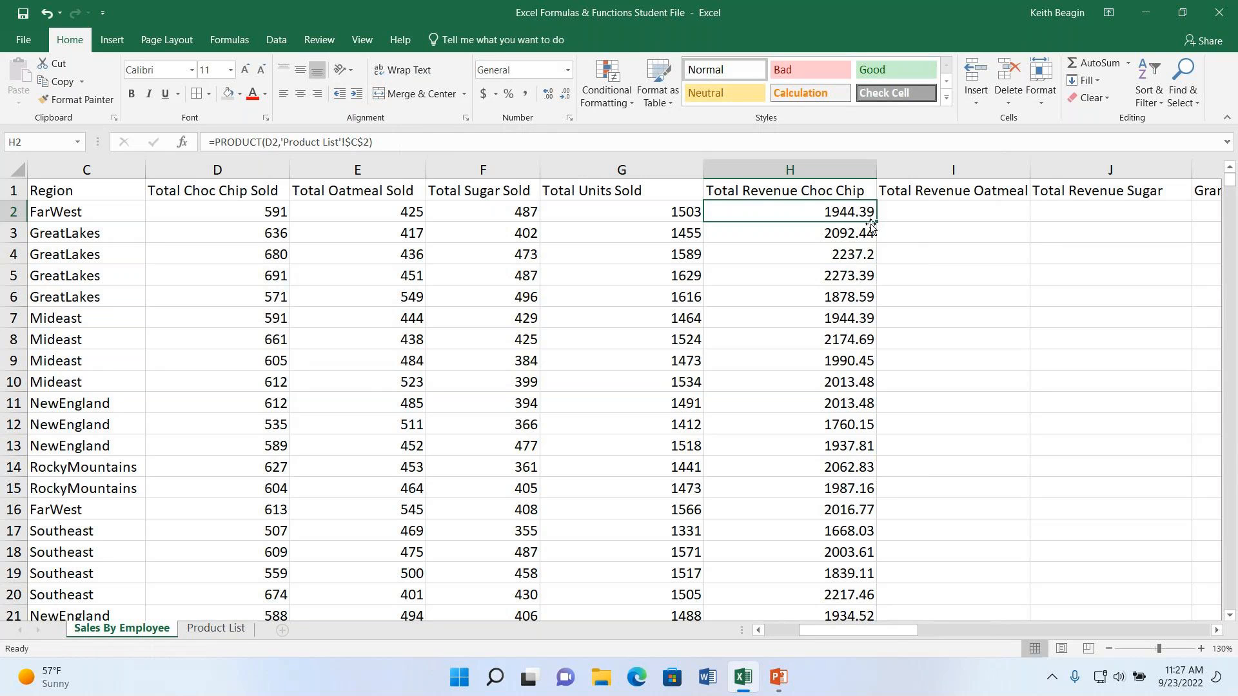
{"action": "left_click_drag", "start_coordinate": [876, 221], "coordinate": [1022, 215]}
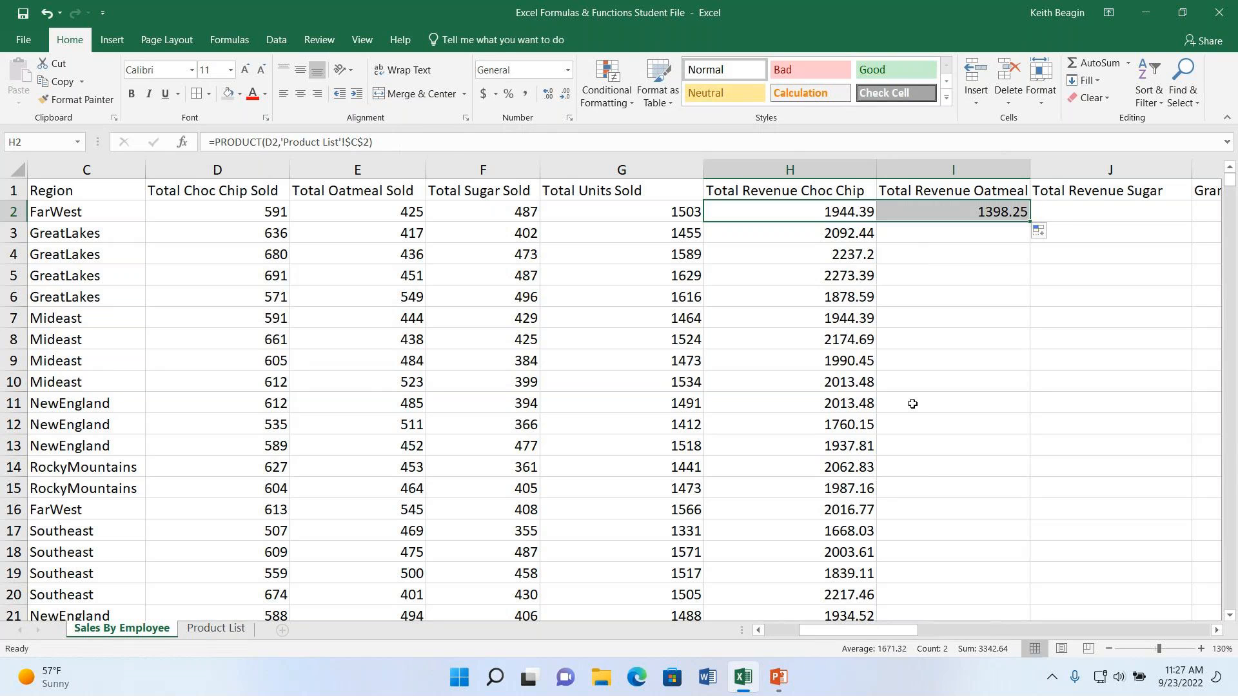
{"action": "double_click", "coordinate": [973, 216]}
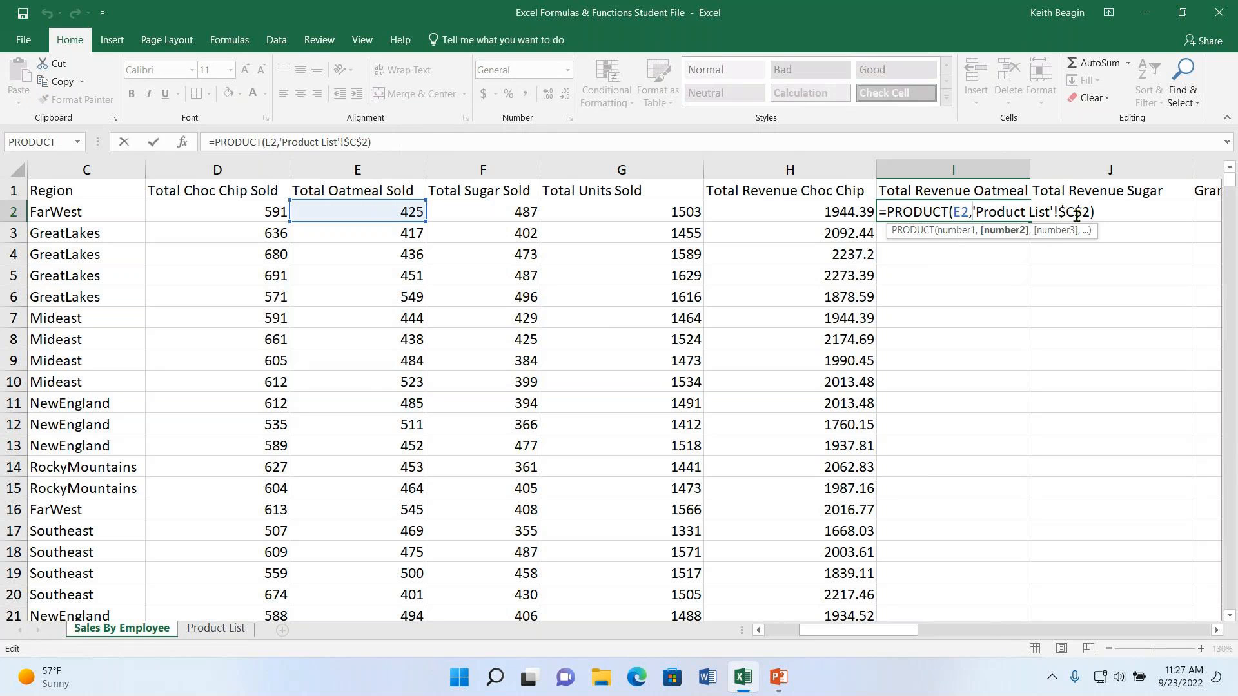
{"action": "key", "text": "Return"}
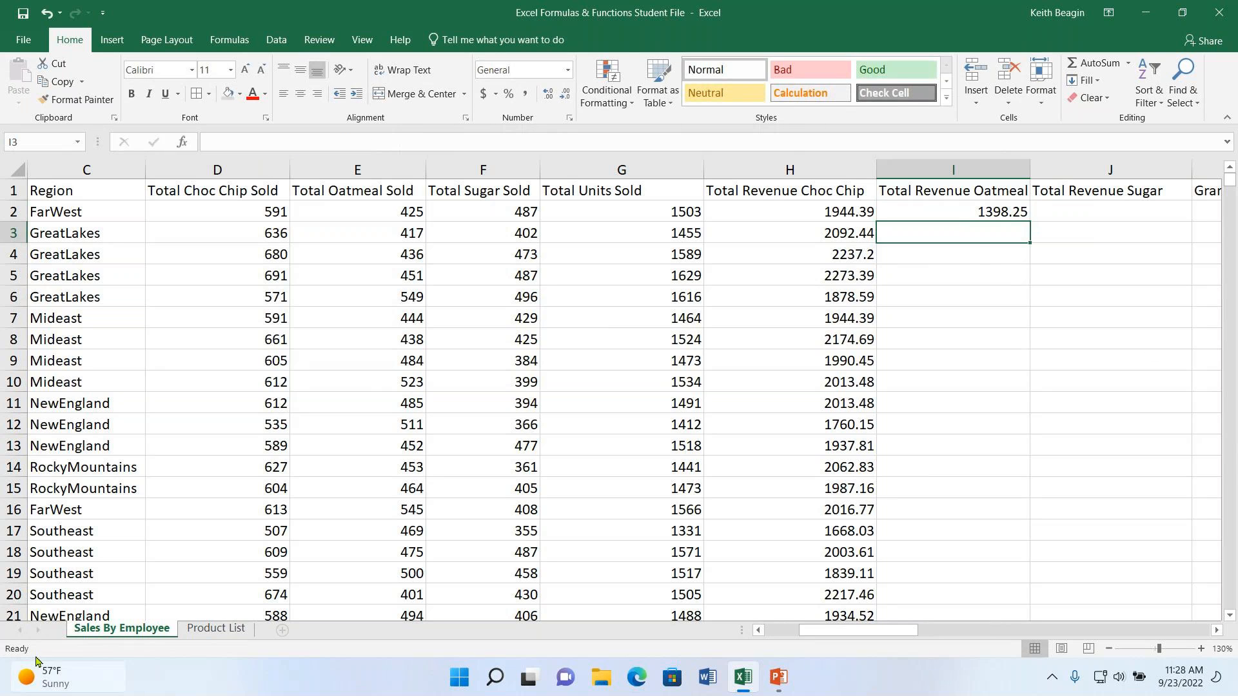
- Change the I2 formula's price reference to the oatmeal price $C$3 in Product List and fill it down the Total Revenue Oatmeal column
{"action": "left_click", "coordinate": [213, 631]}
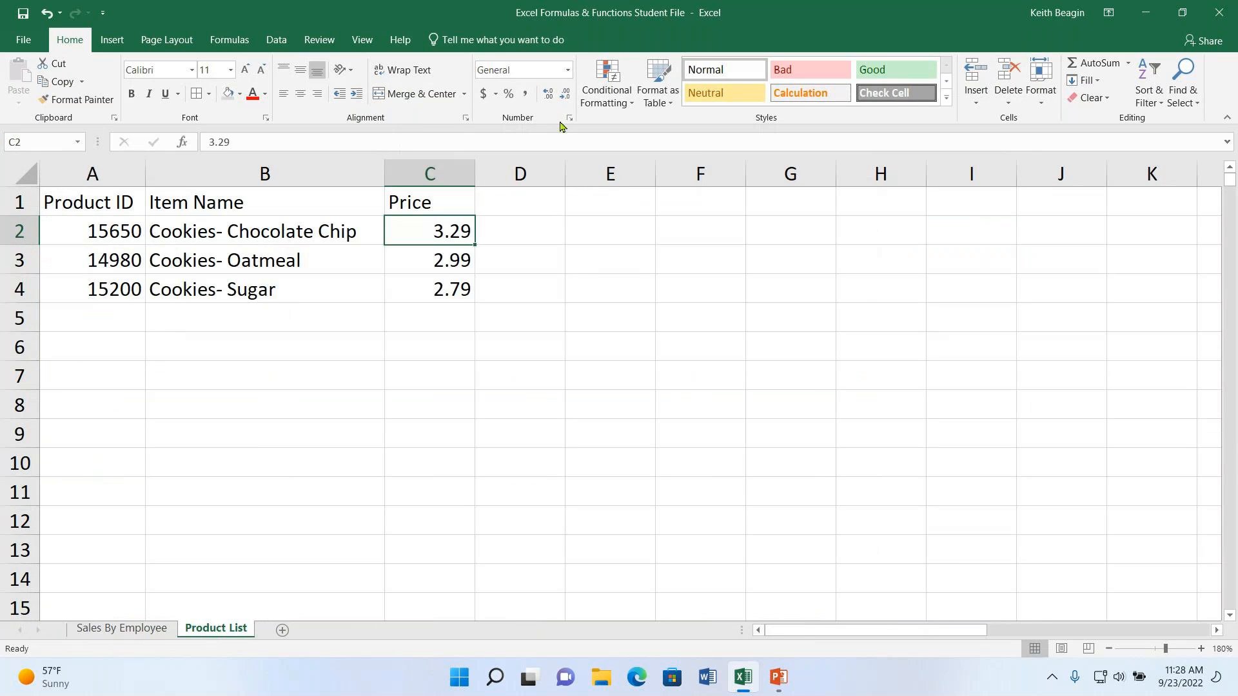
{"action": "left_click", "coordinate": [444, 263]}
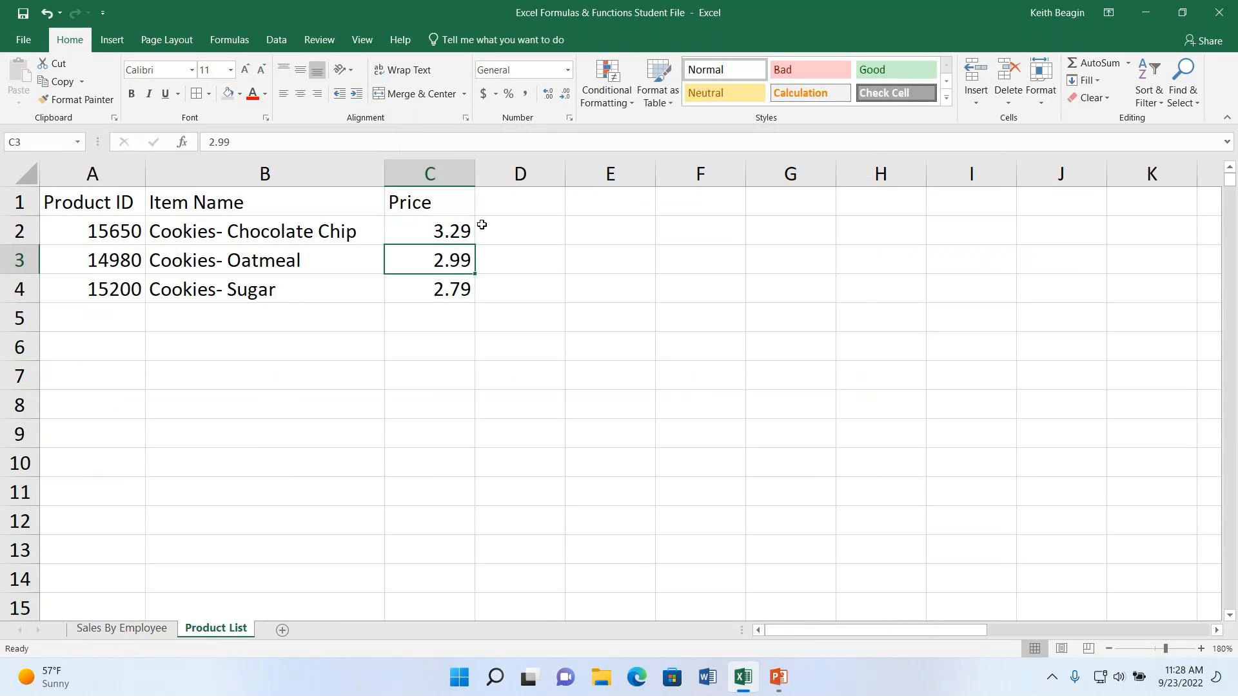
{"action": "left_click", "coordinate": [98, 633]}
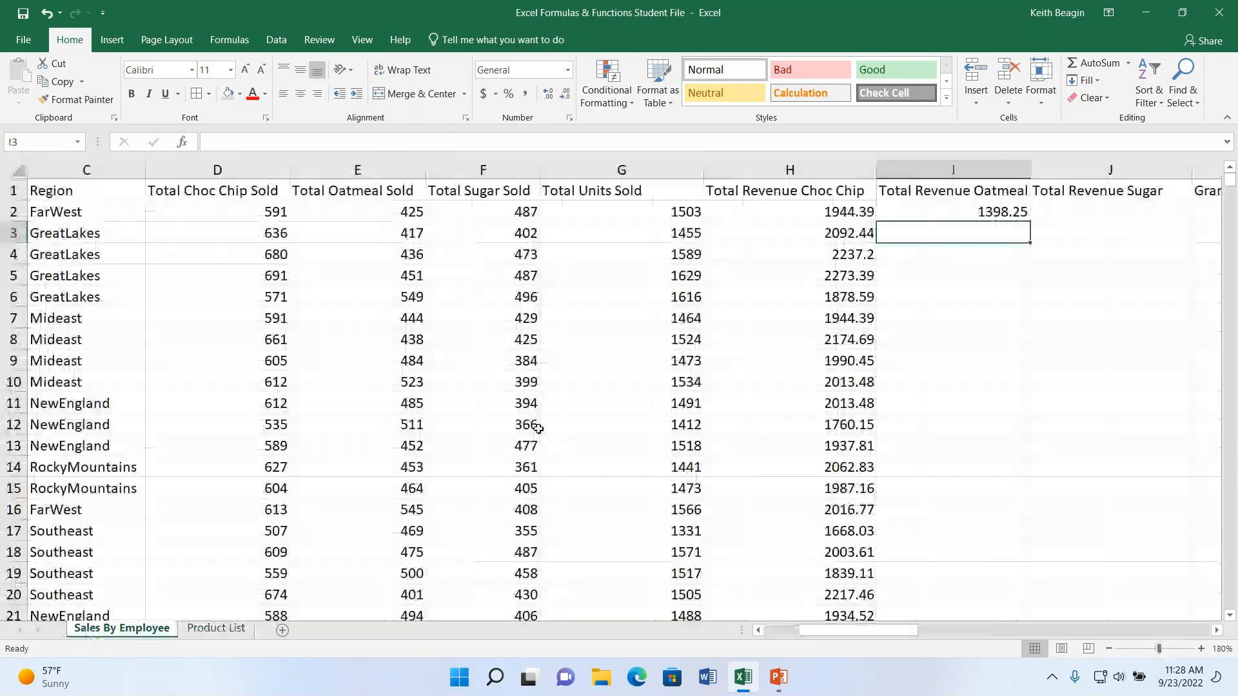
{"action": "left_click", "coordinate": [998, 213]}
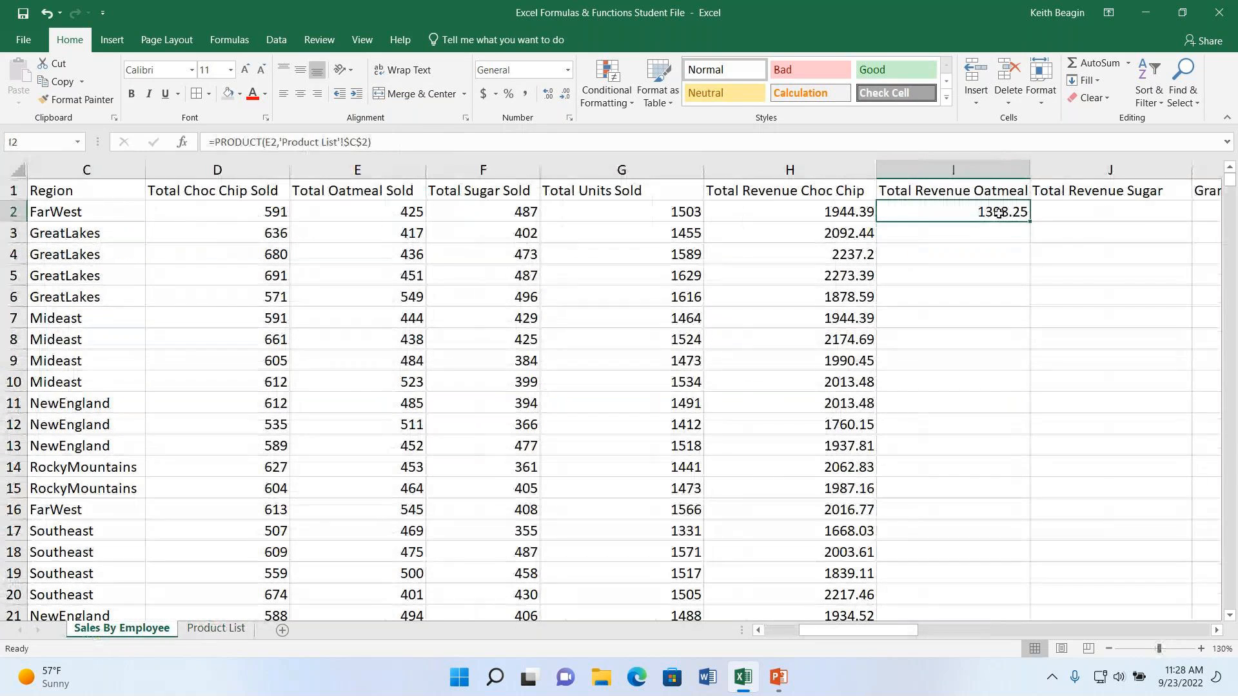
{"action": "left_click", "coordinate": [369, 142]}
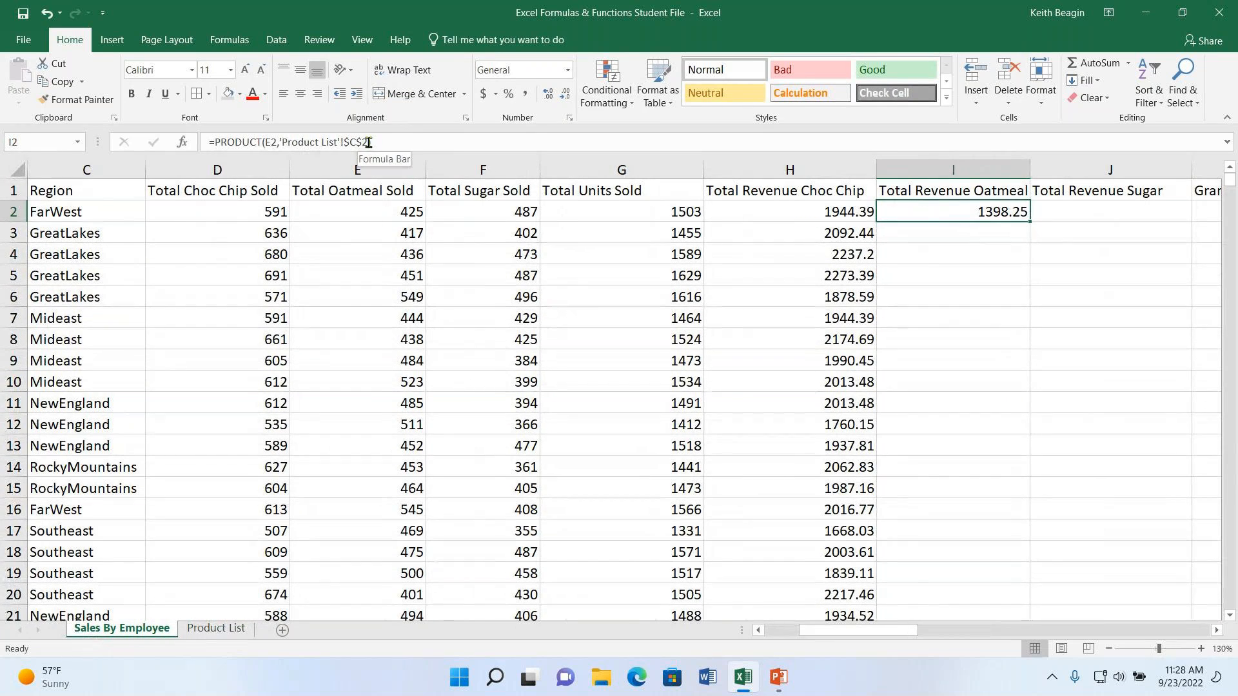
{"action": "key", "text": "BackSpace"}
{"action": "type", "text": "3"}
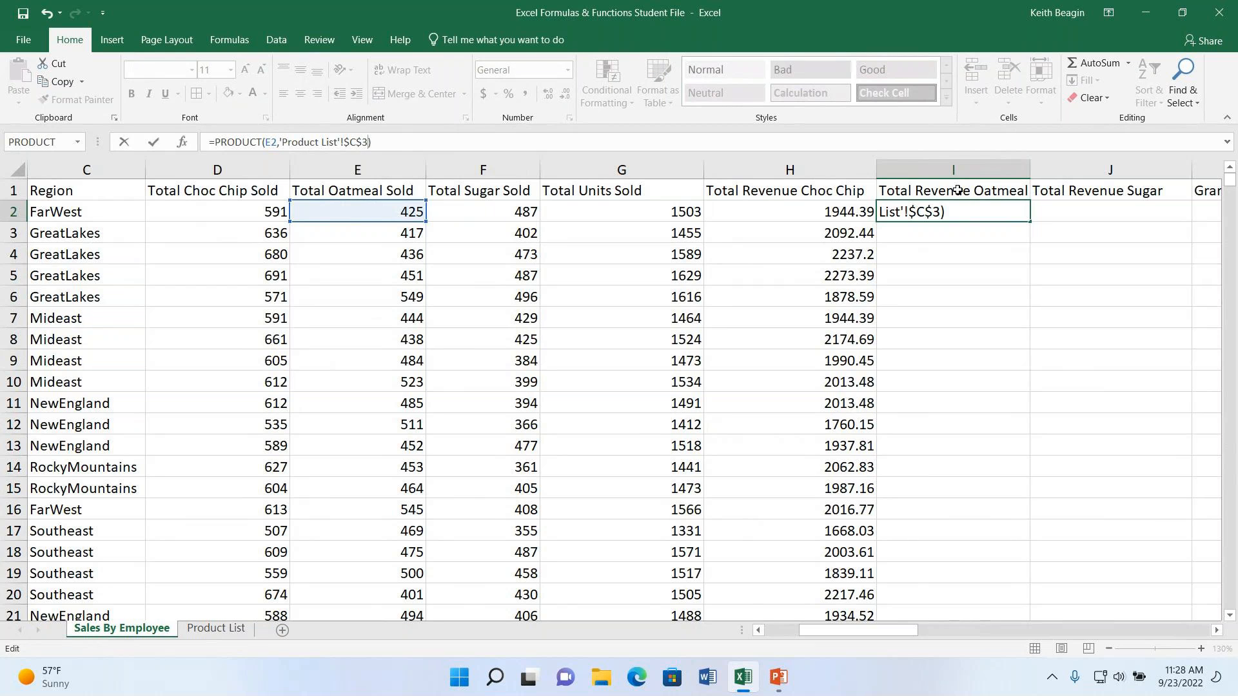
{"action": "key", "text": "Return"}
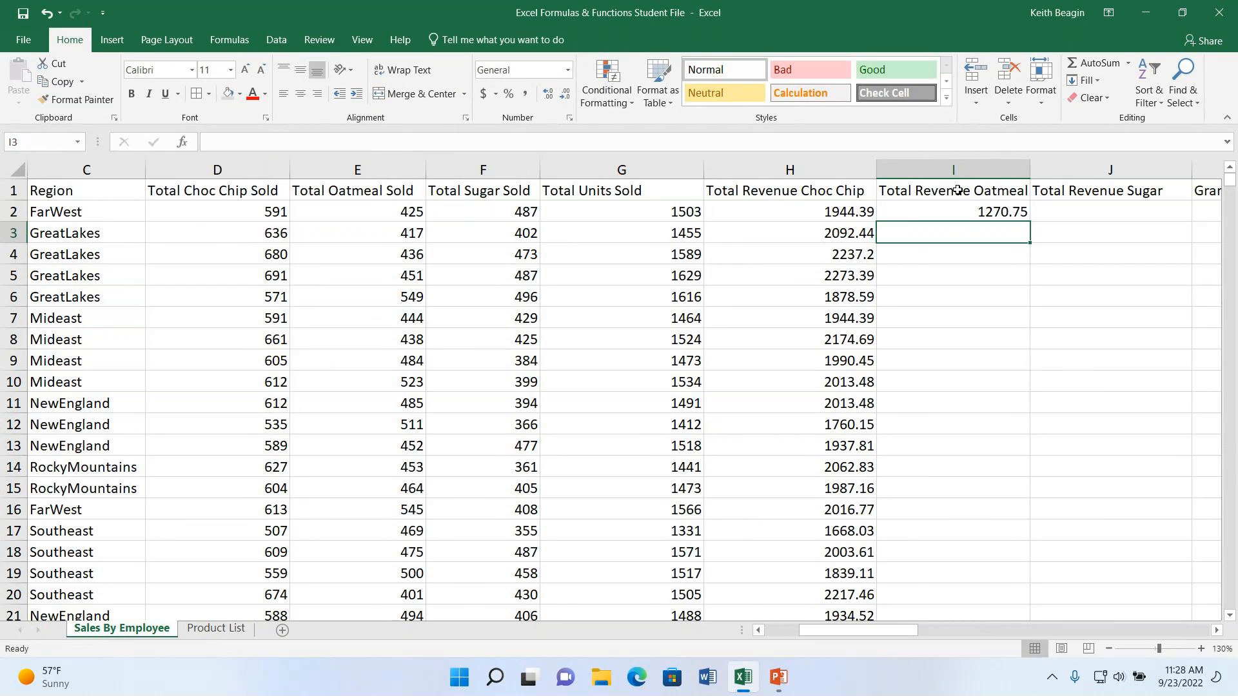
{"action": "left_click", "coordinate": [983, 212]}
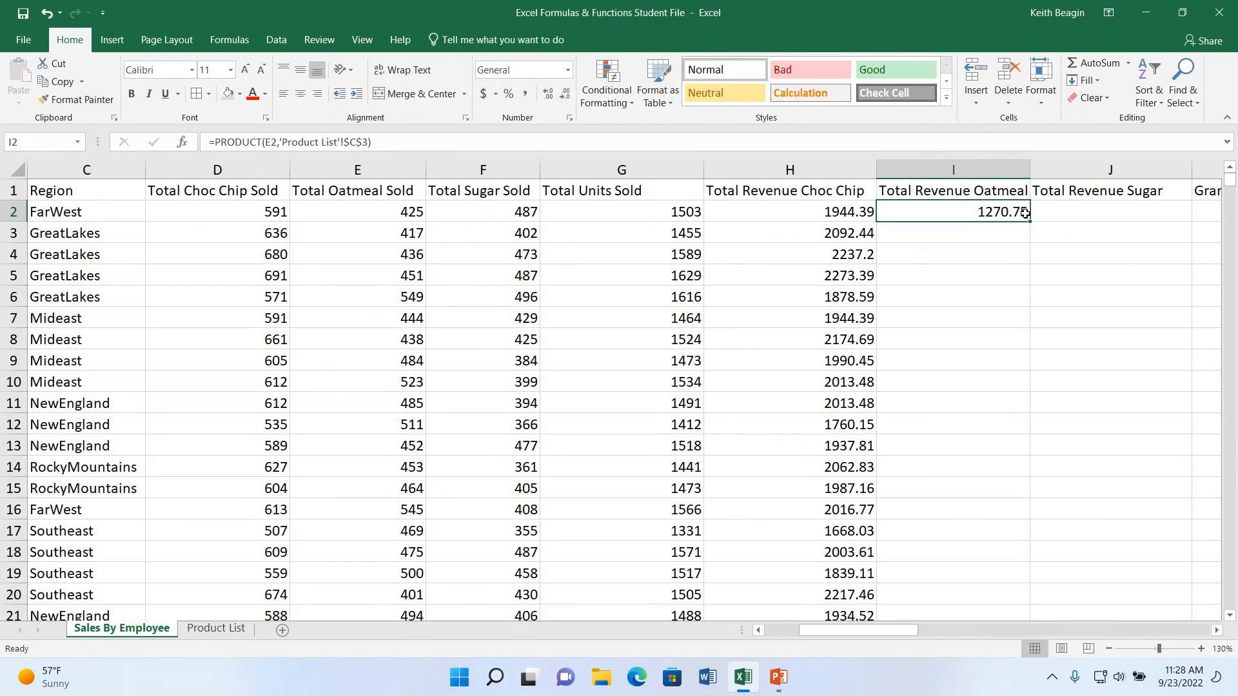
{"action": "double_click", "coordinate": [1029, 221]}
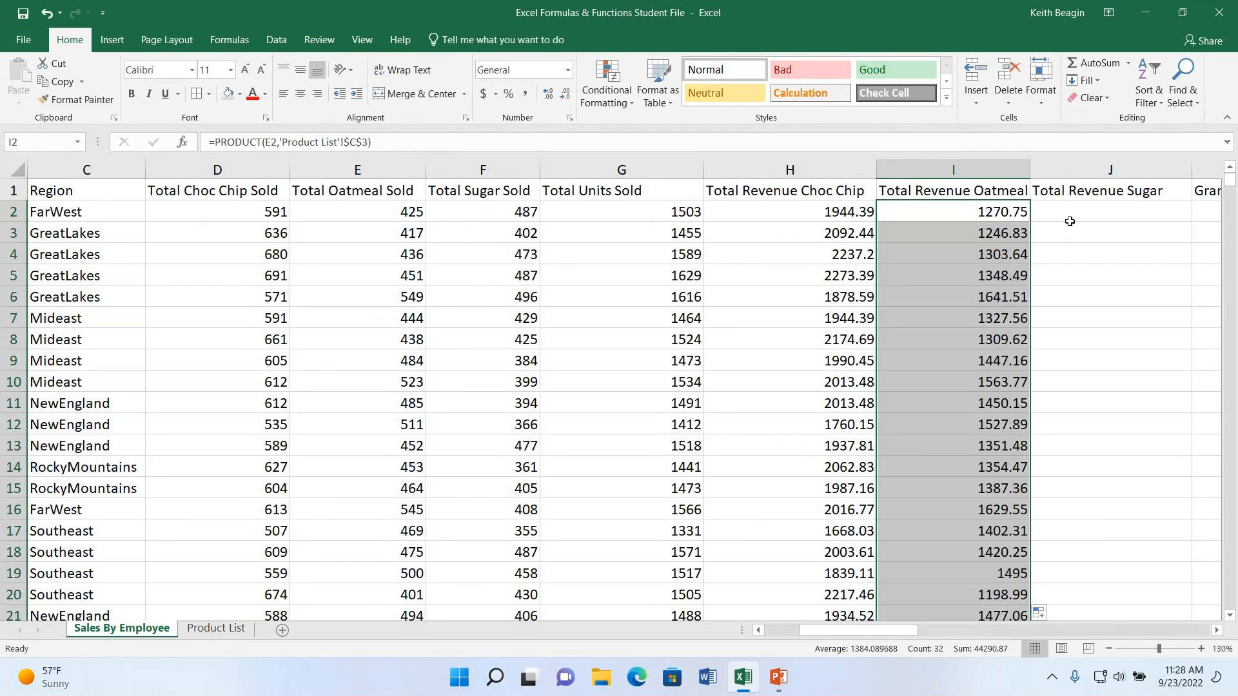
- Copy the I2 formula across into J2 for Total Revenue Sugar and check its cell references
{"action": "left_click_drag", "start_coordinate": [888, 630], "coordinate": [906, 630]}
{"action": "left_click", "coordinate": [892, 215]}
{"action": "left_click_drag", "start_coordinate": [912, 220], "coordinate": [1037, 218]}
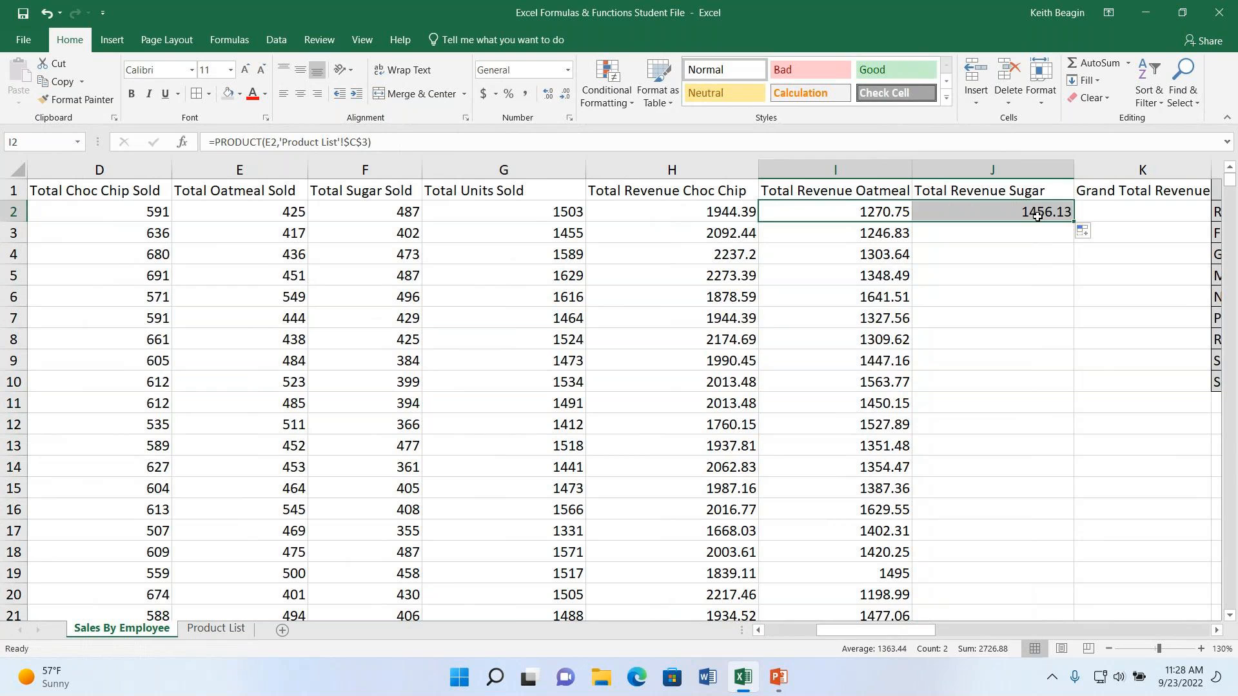
{"action": "left_click", "coordinate": [1036, 216]}
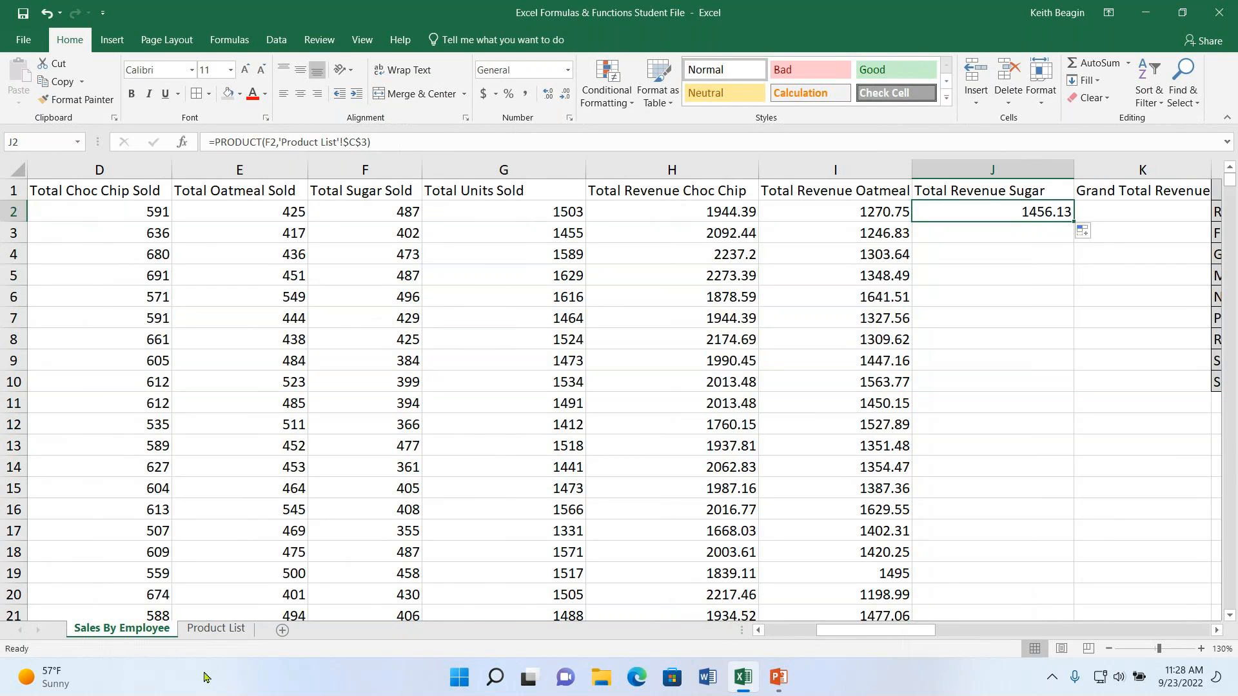
- Change the J2 formula's price reference to the sugar price $C$4 in Product List and fill it down the Total Revenue Sugar column
{"action": "left_click", "coordinate": [218, 629]}
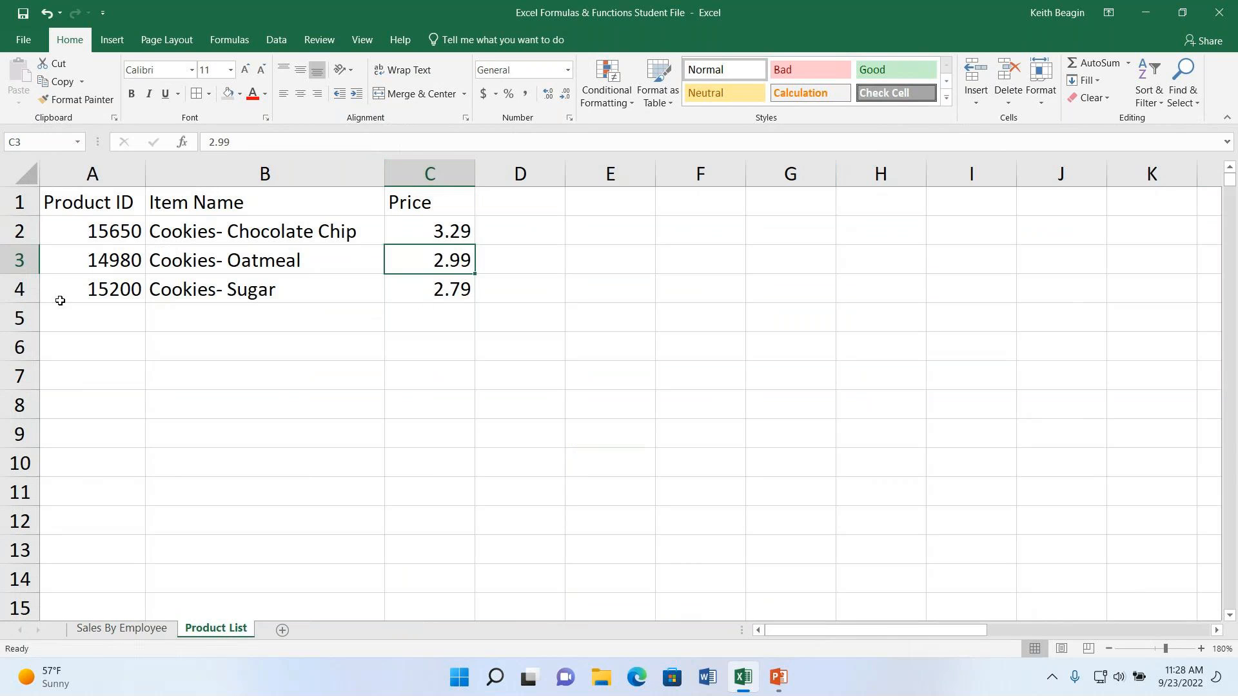
{"action": "left_click", "coordinate": [437, 298]}
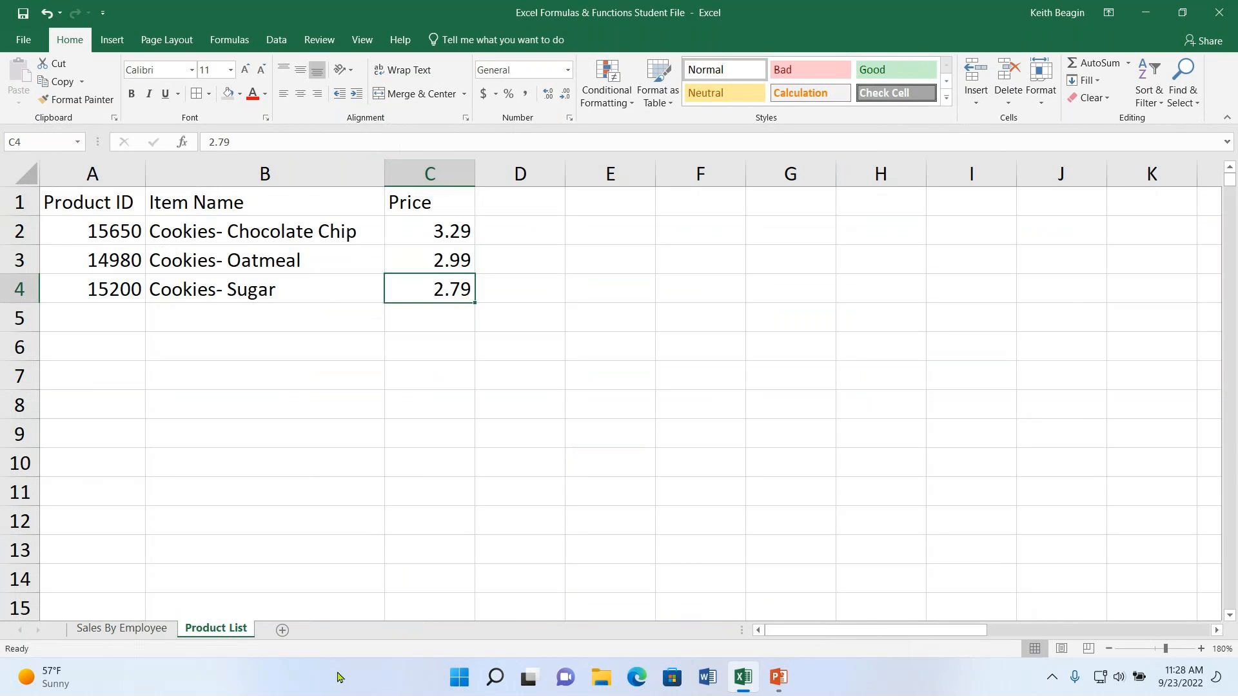
{"action": "left_click", "coordinate": [98, 629]}
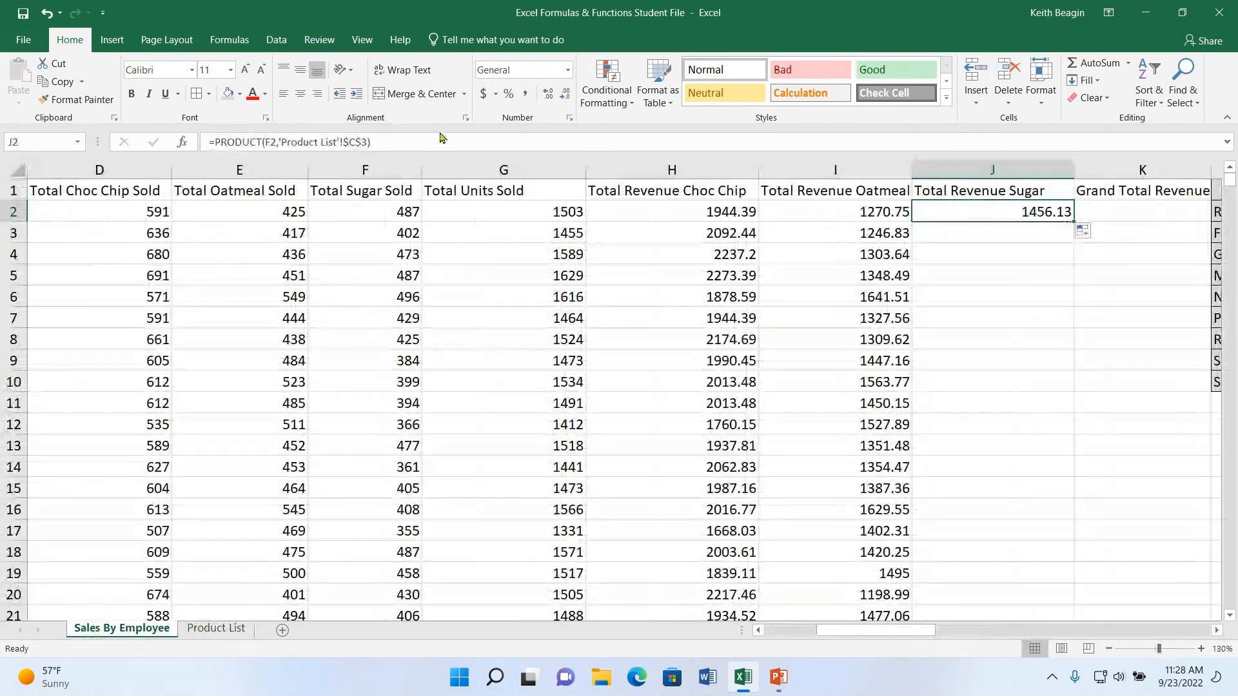
{"action": "left_click", "coordinate": [360, 143]}
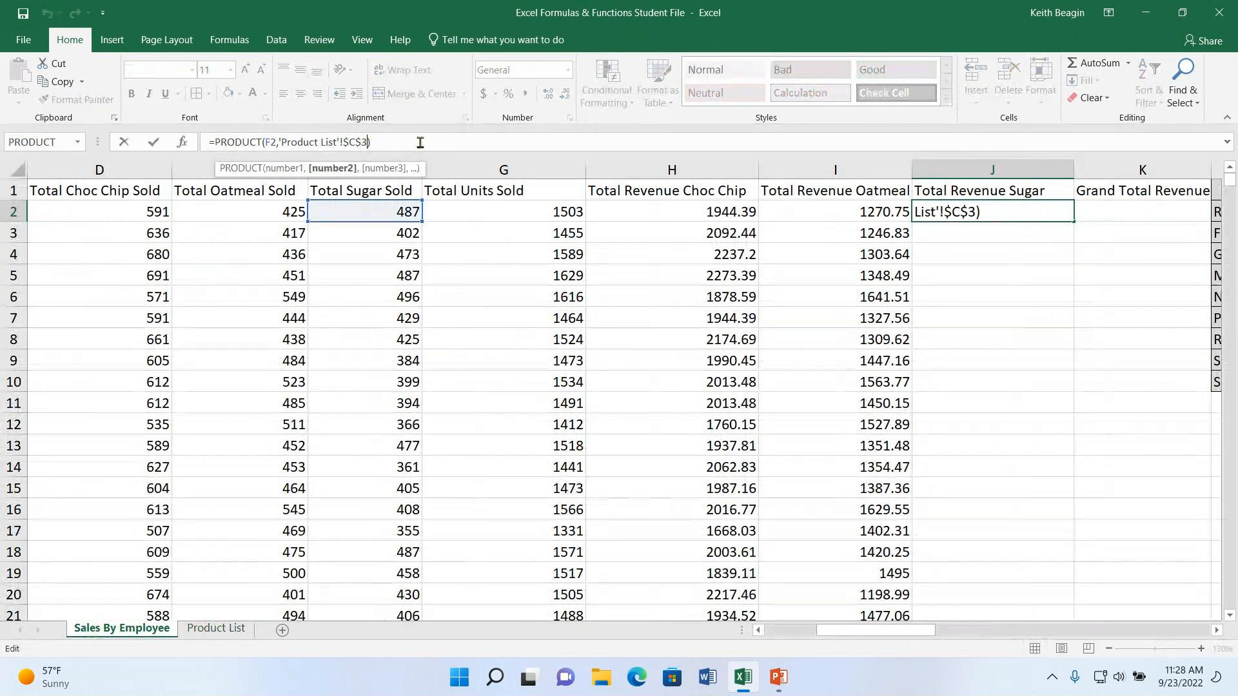
{"action": "key", "text": "BackSpace"}
{"action": "type", "text": "4"}
{"action": "key", "text": "Return"}
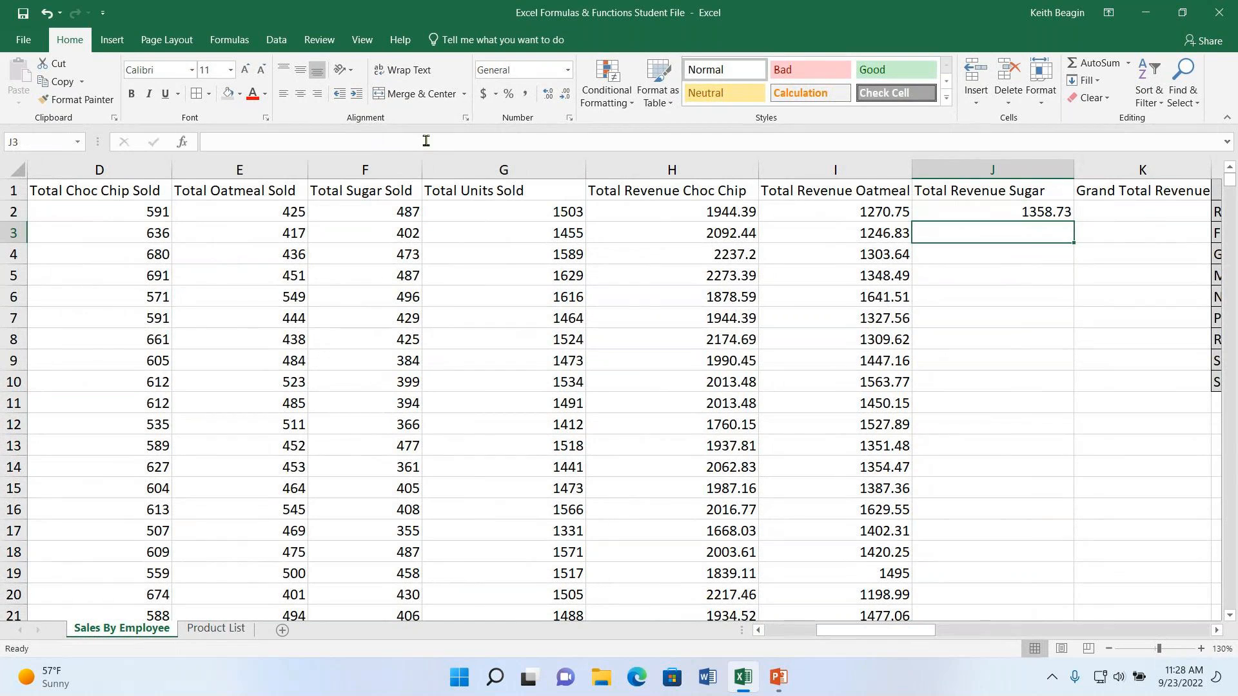
{"action": "left_click", "coordinate": [1029, 213]}
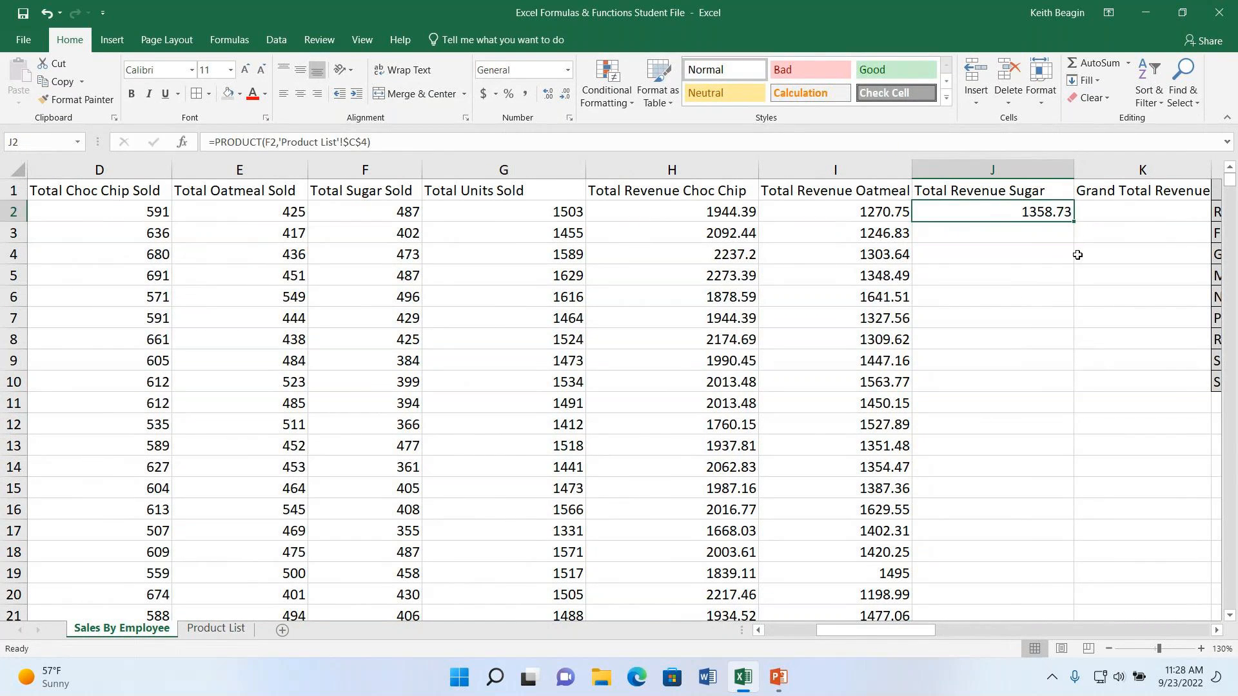
{"action": "double_click", "coordinate": [1073, 222]}
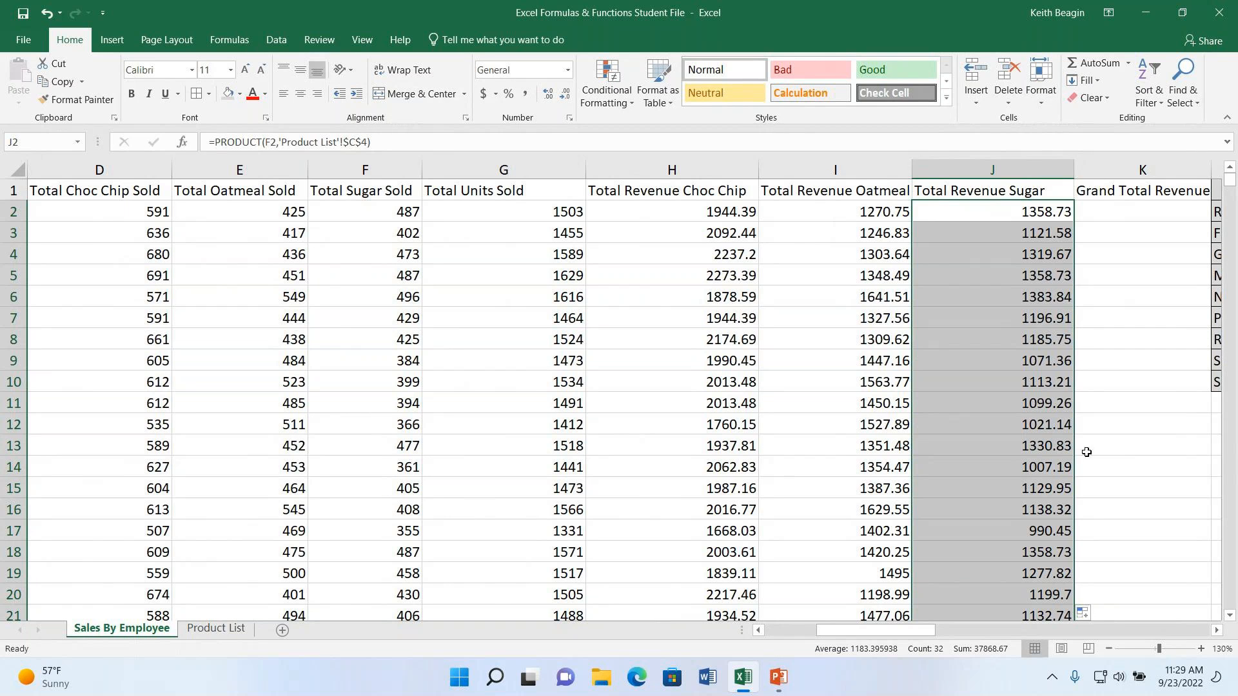
- Sum the three cookie revenues H2:J2 into K2 with AutoSum and fill the formula down the Grand Total Revenue column
{"action": "left_click_drag", "start_coordinate": [933, 635], "coordinate": [962, 634]}
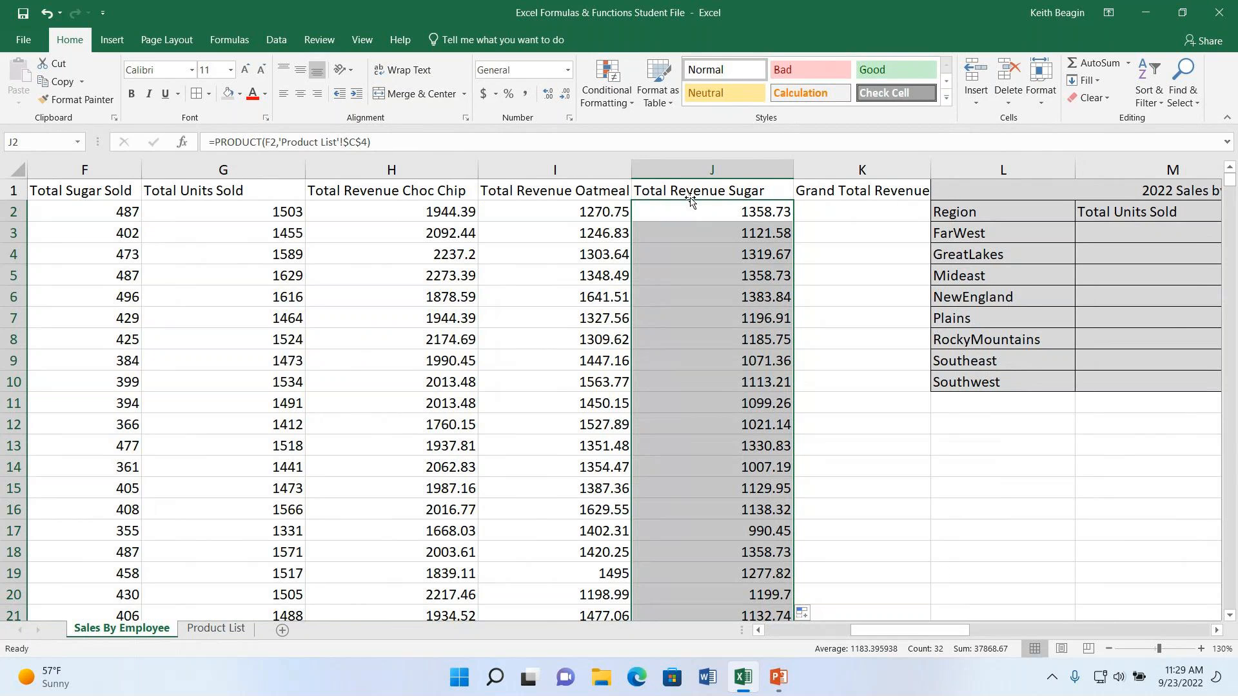
{"action": "mouse_move", "coordinate": [896, 641]}
{"action": "left_mouse_down"}
{"action": "mouse_move", "coordinate": [771, 641]}
{"action": "mouse_move", "coordinate": [894, 631]}
{"action": "left_mouse_up"}
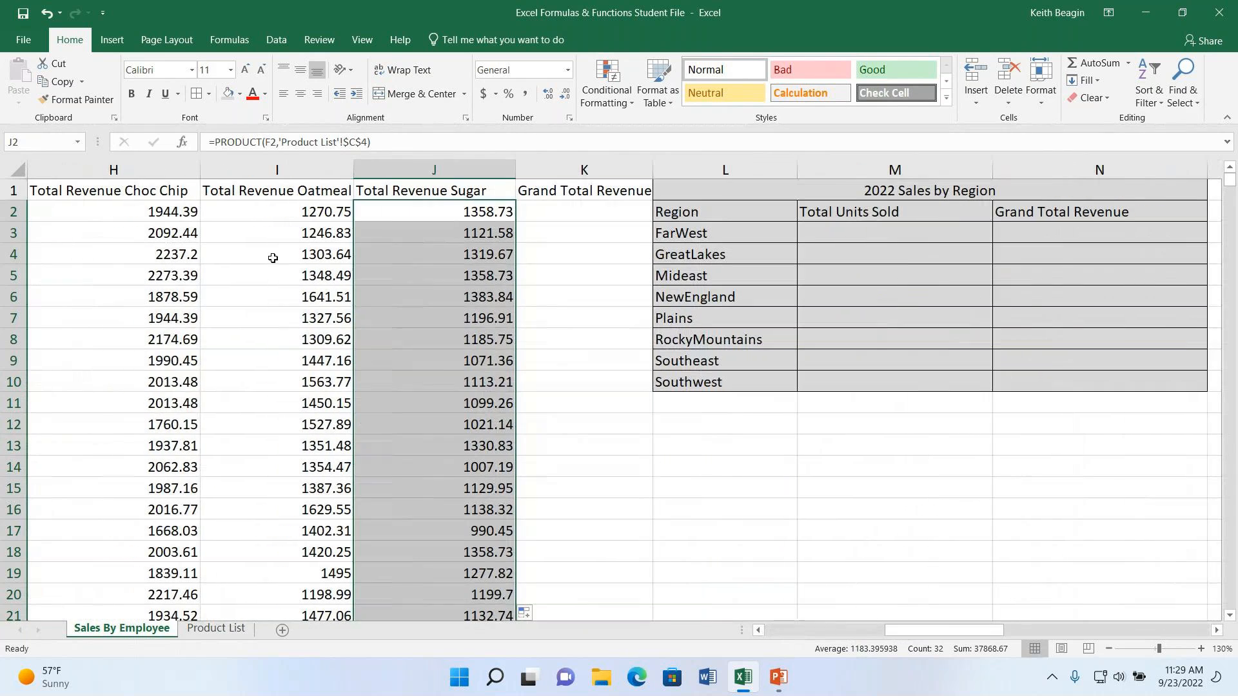
{"action": "left_click_drag", "start_coordinate": [171, 171], "coordinate": [387, 178]}
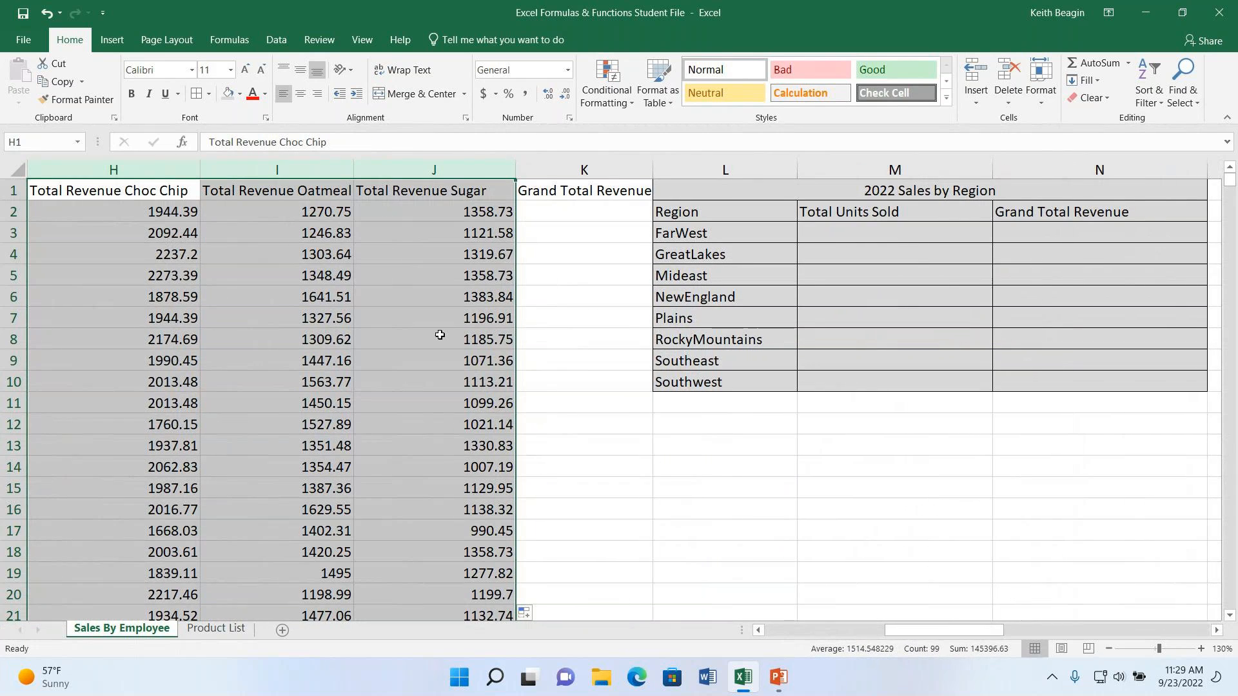
{"action": "left_click", "coordinate": [103, 251]}
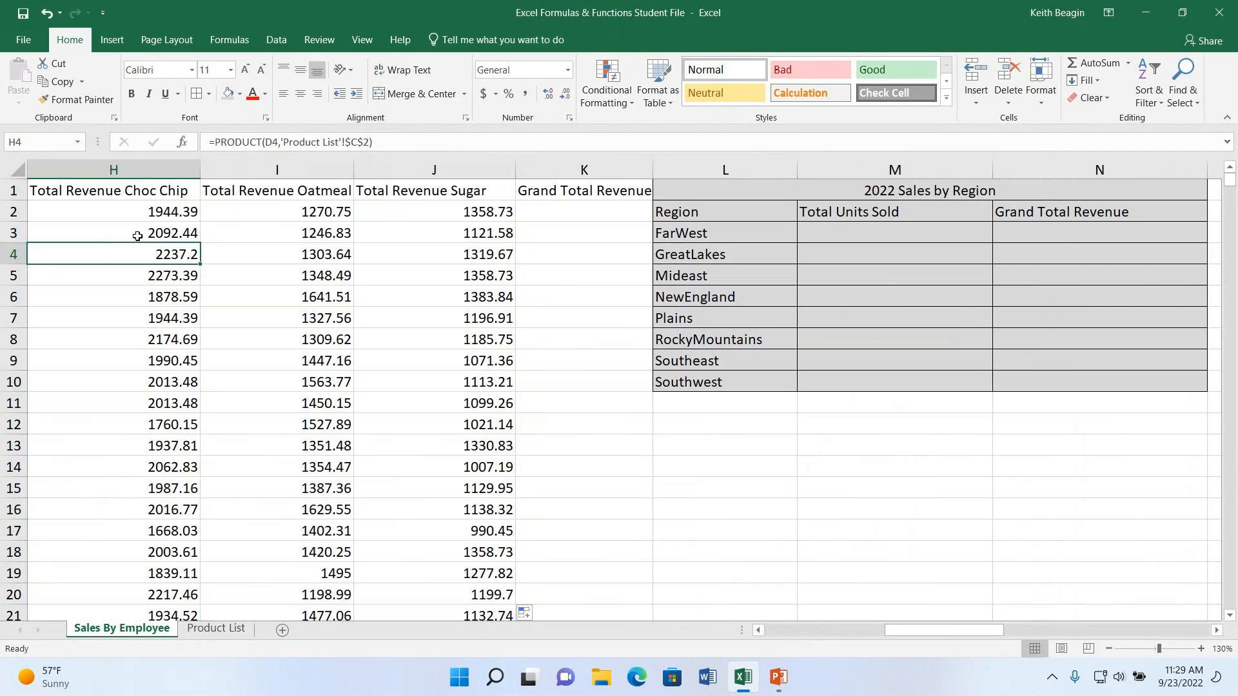
{"action": "left_click_drag", "start_coordinate": [143, 211], "coordinate": [429, 219]}
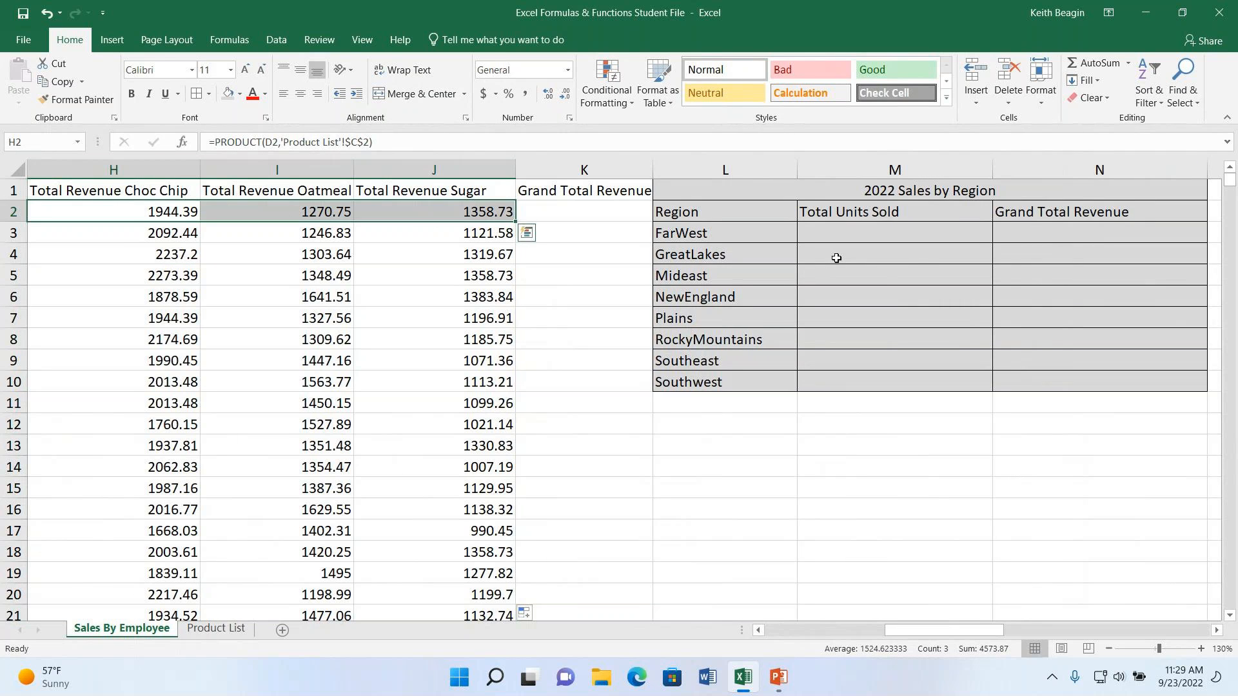
{"action": "left_click", "coordinate": [1103, 62]}
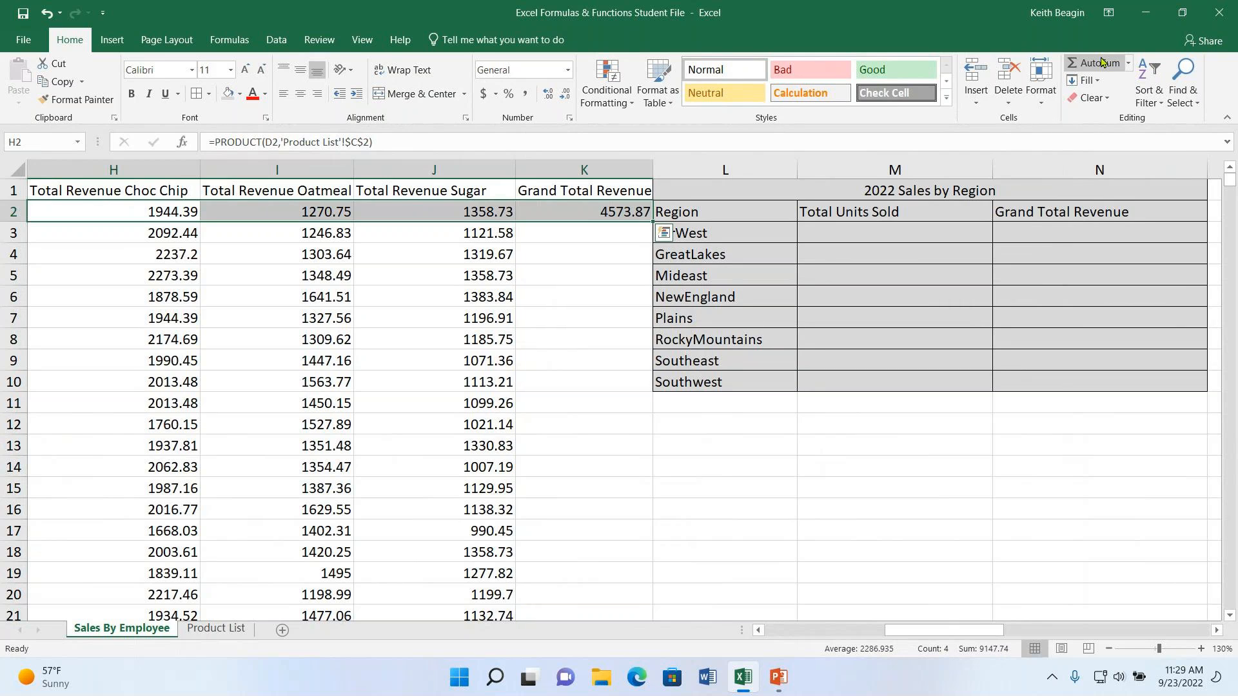
{"action": "left_click", "coordinate": [582, 213]}
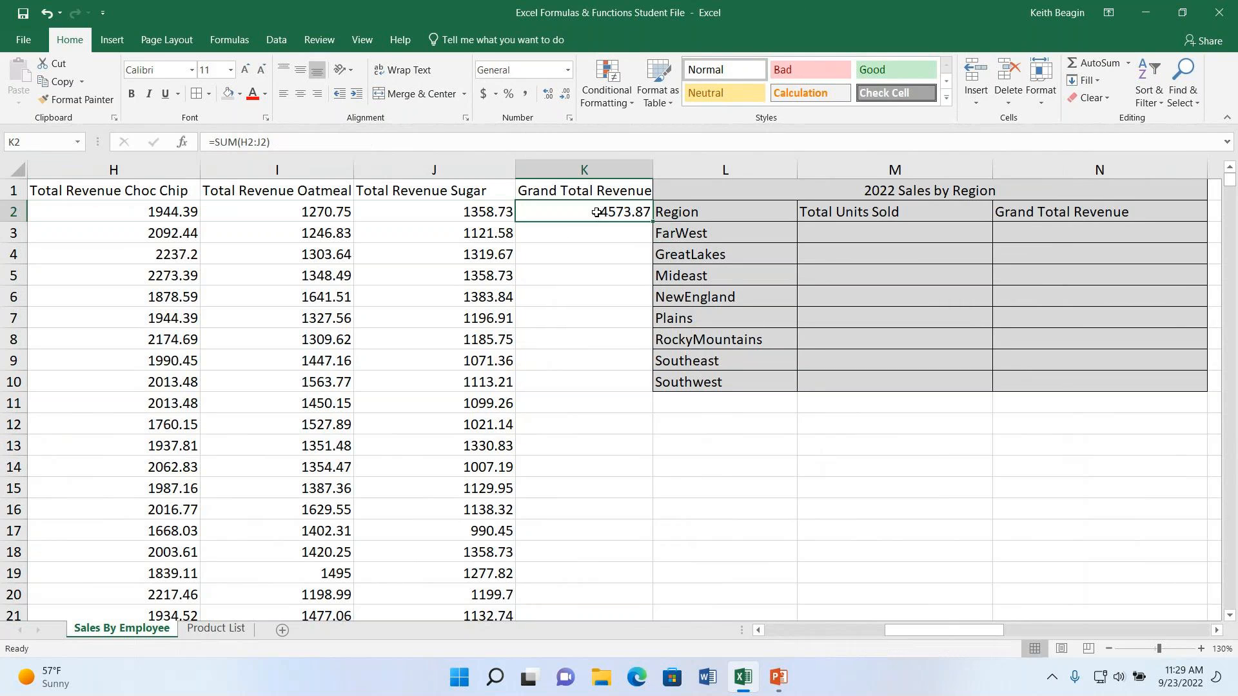
{"action": "double_click", "coordinate": [653, 221]}
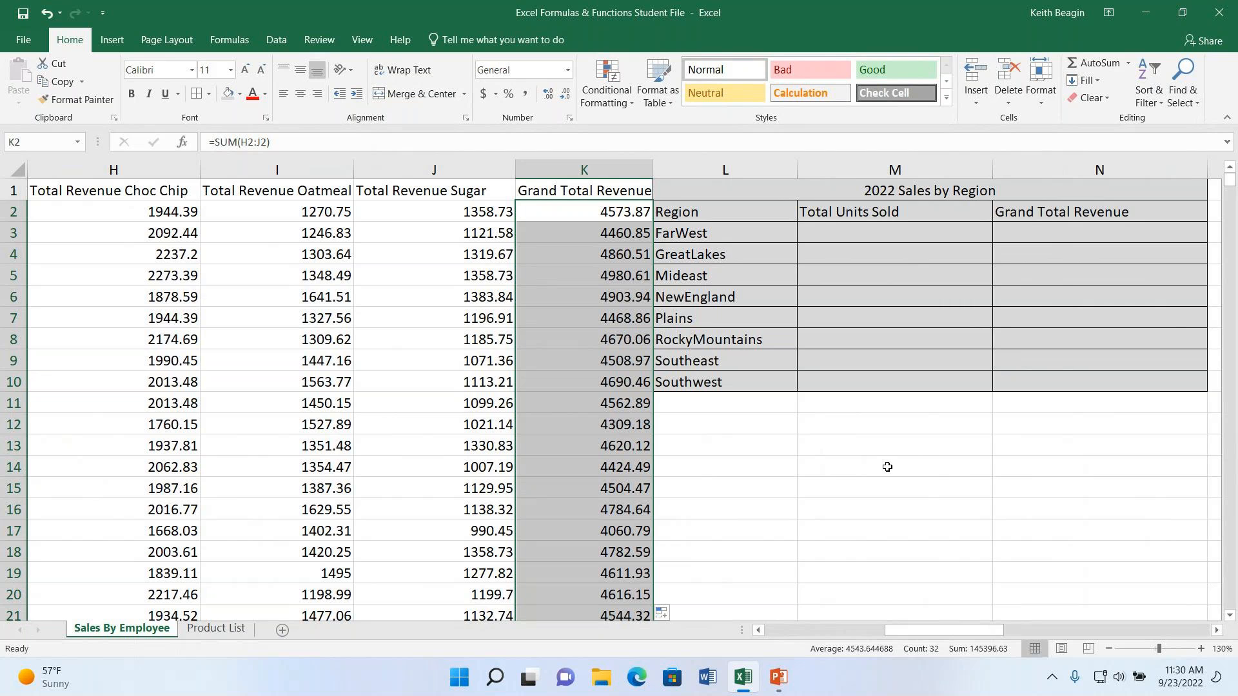
- Format all revenue values in columns H through K, from row 2 down, as Currency
{"action": "left_click_drag", "start_coordinate": [958, 632], "coordinate": [940, 632]}
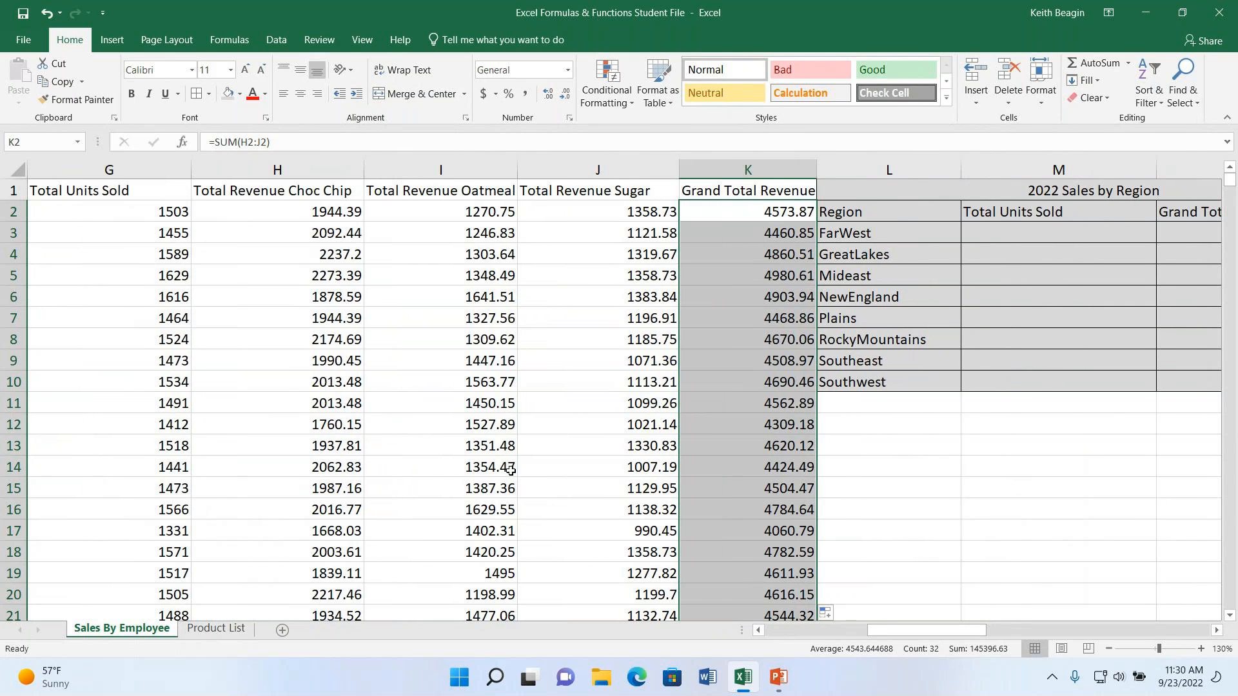
{"action": "left_click", "coordinate": [1108, 649]}
{"action": "left_click", "coordinate": [1108, 649]}
{"action": "left_click", "coordinate": [1109, 649]}
{"action": "scroll", "coordinate": [464, 222], "scroll_direction": "up", "scroll_amount": 1}
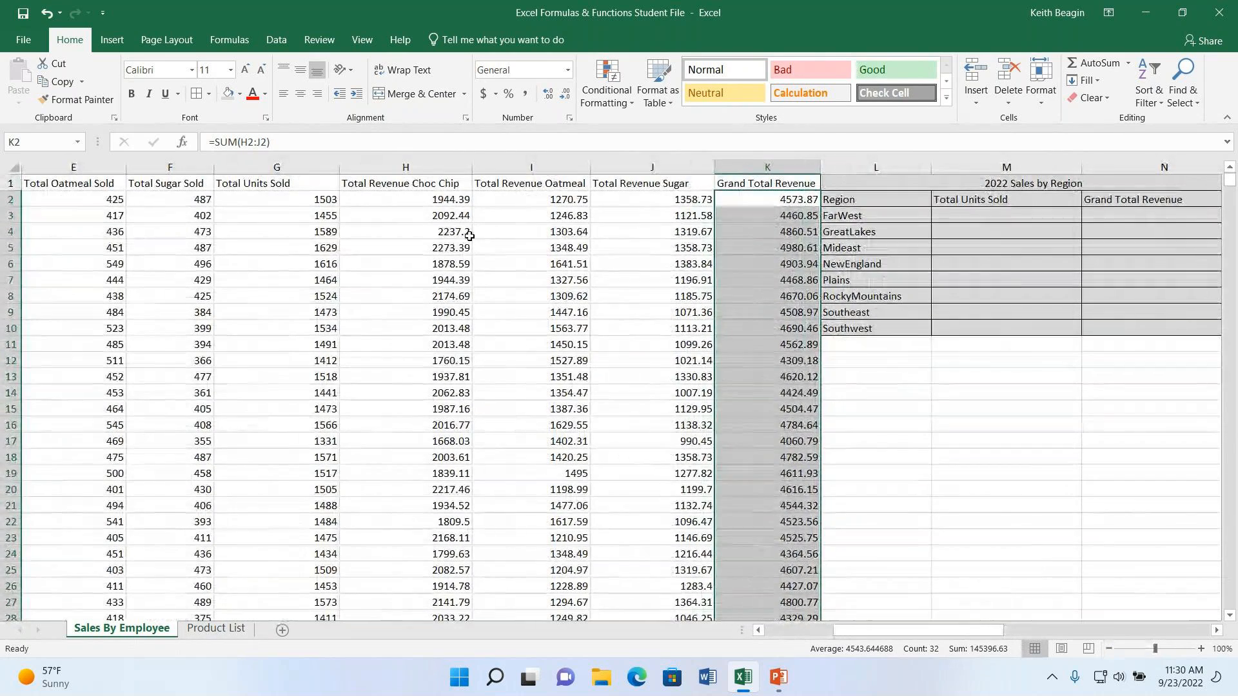
{"action": "left_click", "coordinate": [452, 202]}
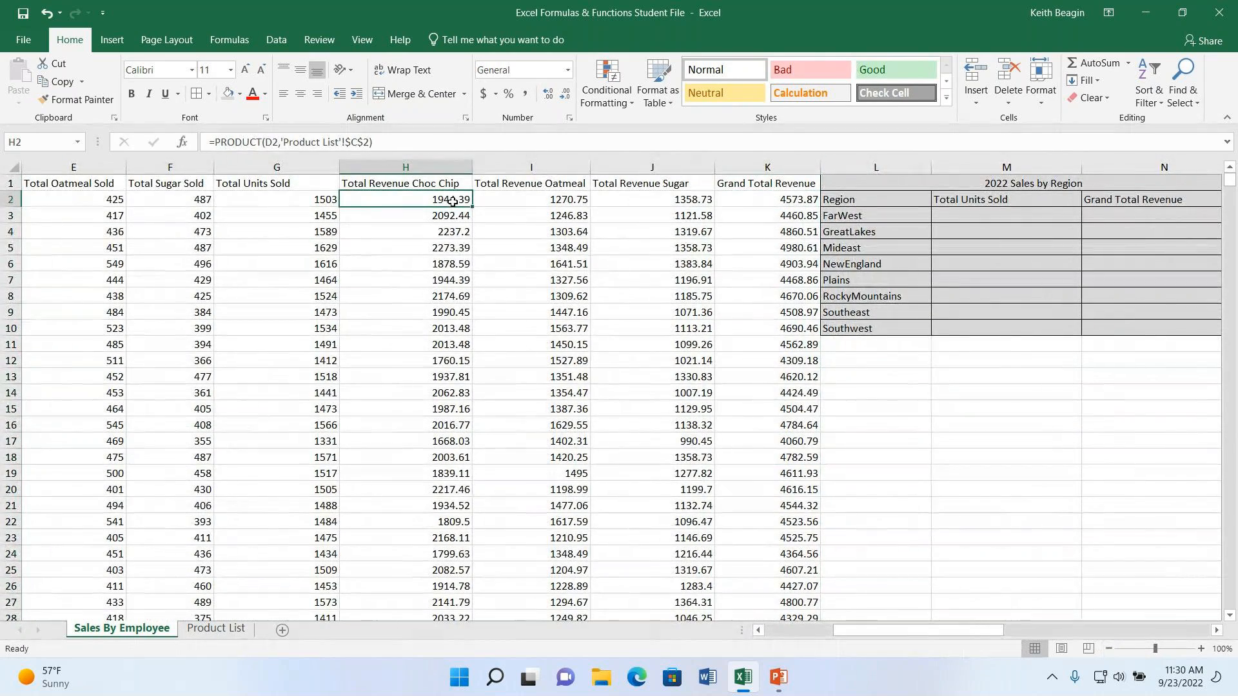
{"action": "left_click_drag", "start_coordinate": [396, 203], "coordinate": [789, 584]}
{"action": "scroll", "coordinate": [684, 555], "scroll_direction": "up", "scroll_amount": 3}
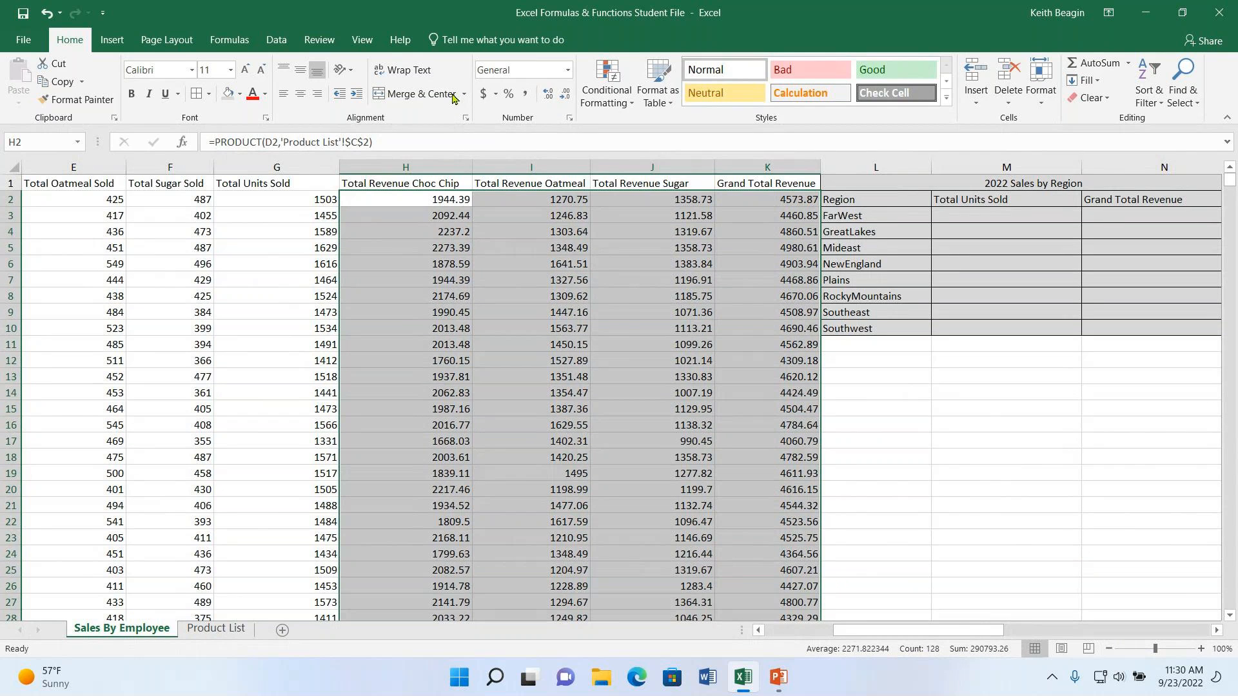
{"action": "left_click", "coordinate": [567, 70]}
{"action": "left_click", "coordinate": [510, 164]}
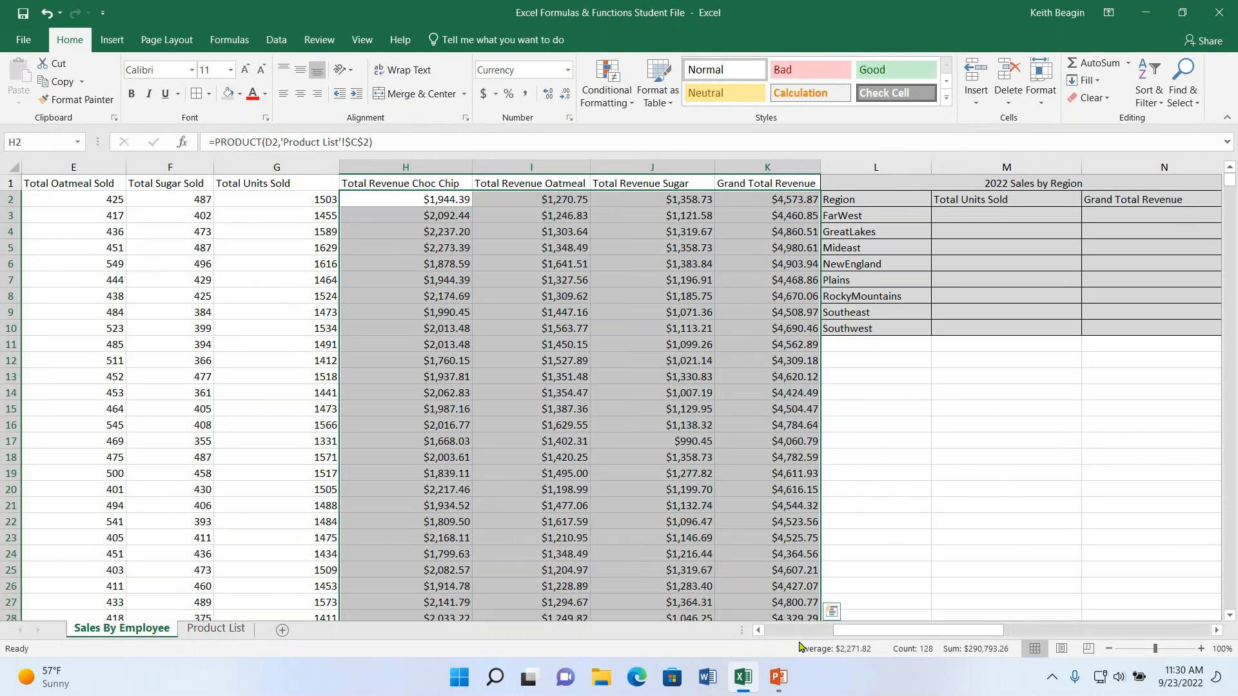
- Examine the 2022 Sales by Region table, its list of regions and its Total Units Sold and Grand Total Revenue columns
{"action": "left_click_drag", "start_coordinate": [868, 630], "coordinate": [942, 628]}
{"action": "left_click", "coordinate": [875, 221]}
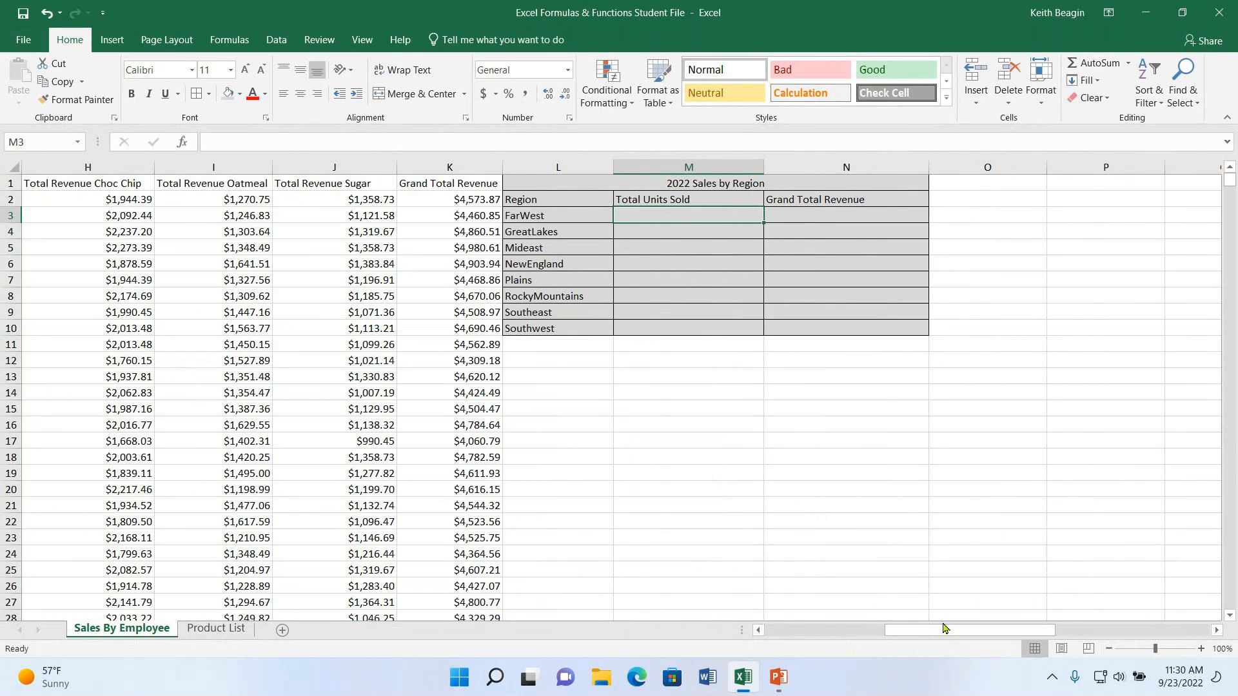
{"action": "left_click", "coordinate": [1201, 649]}
{"action": "left_click", "coordinate": [1200, 649]}
{"action": "left_click", "coordinate": [1201, 649]}
{"action": "left_click", "coordinate": [1200, 650]}
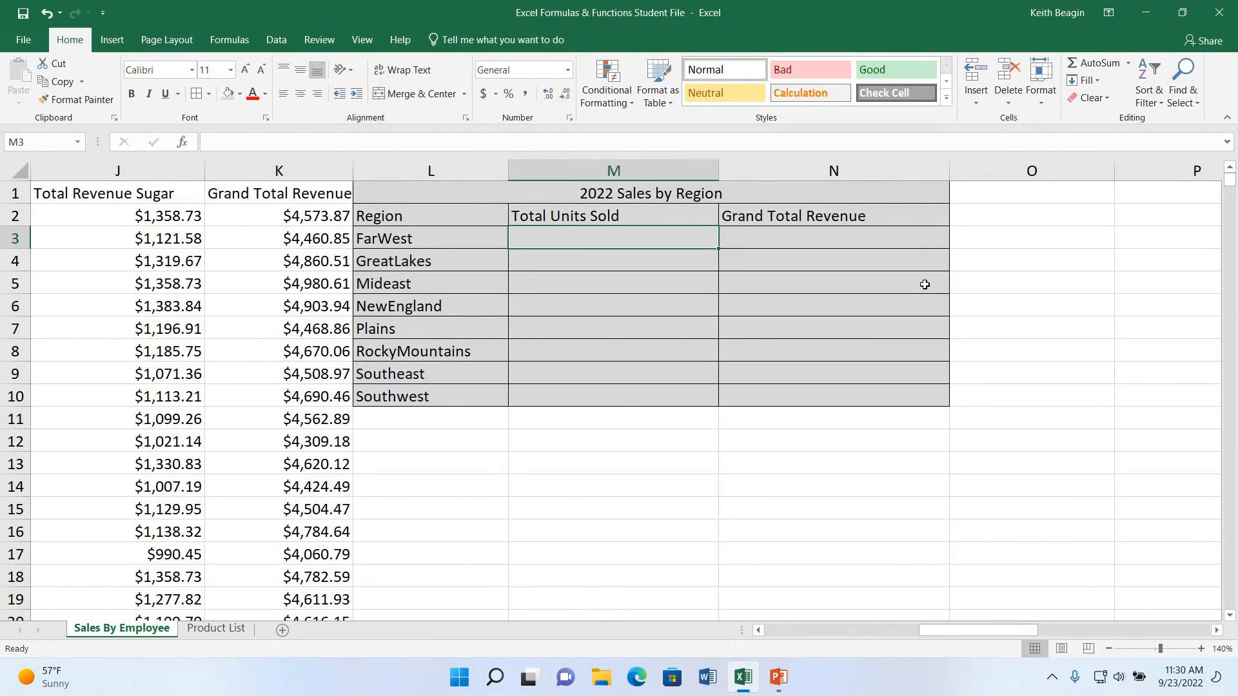
{"action": "left_click", "coordinate": [410, 239]}
{"action": "left_click", "coordinate": [416, 264]}
{"action": "left_click", "coordinate": [410, 284]}
{"action": "left_click", "coordinate": [433, 310]}
{"action": "left_click", "coordinate": [410, 335]}
{"action": "left_click", "coordinate": [464, 211]}
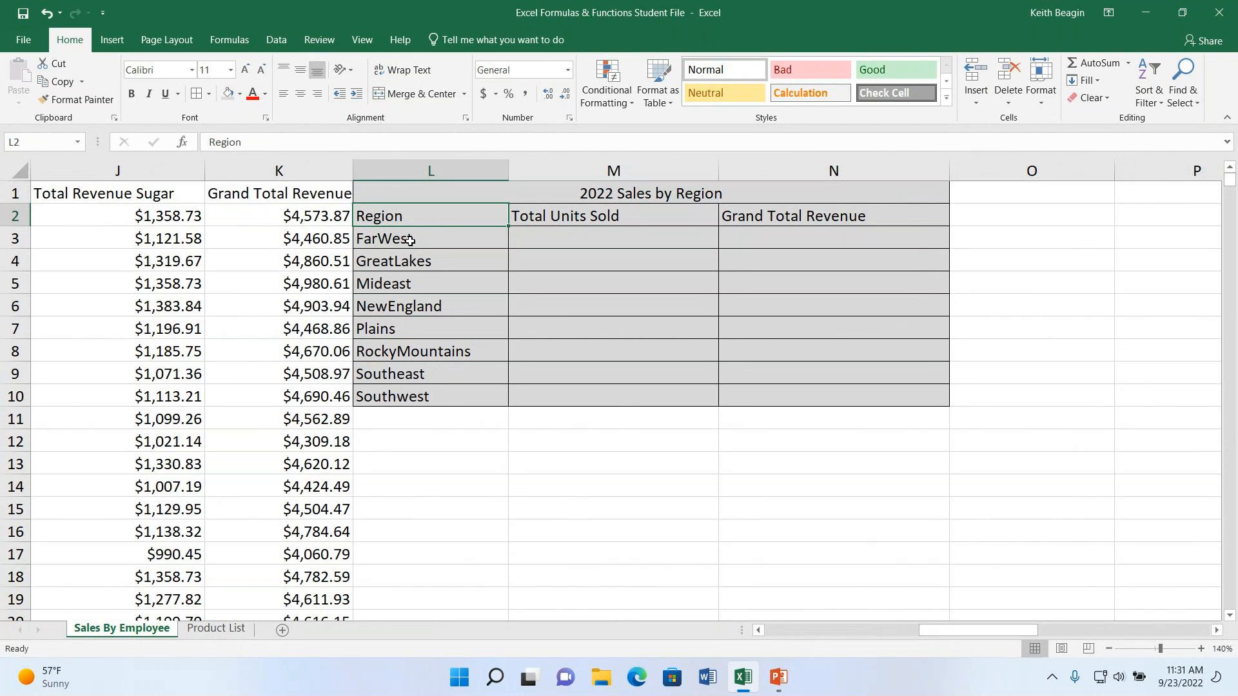
{"action": "left_click", "coordinate": [421, 261]}
{"action": "left_click", "coordinate": [411, 287]}
{"action": "left_click", "coordinate": [439, 305]}
{"action": "left_click", "coordinate": [419, 326]}
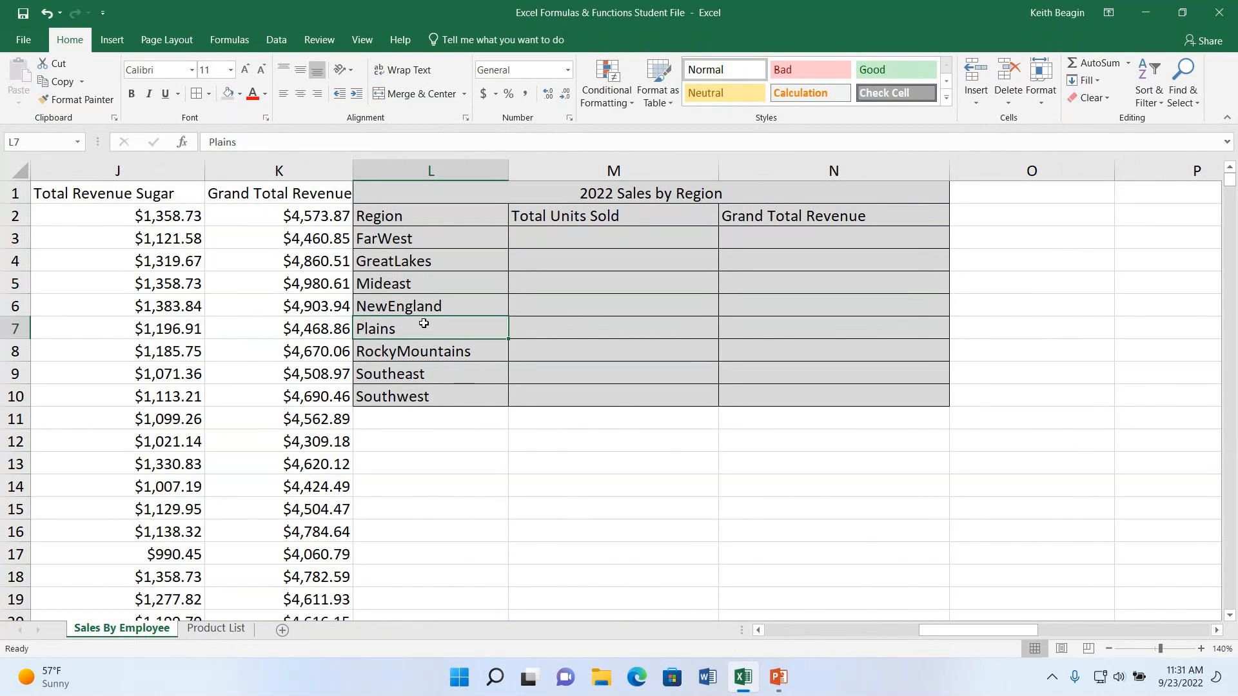
- Examine the summary table's region list and the Total Units Sold, Grand Total Revenue and Region columns that feed it
{"action": "left_click", "coordinate": [458, 354]}
{"action": "left_click", "coordinate": [439, 376]}
{"action": "left_click", "coordinate": [450, 398]}
{"action": "left_click", "coordinate": [457, 220]}
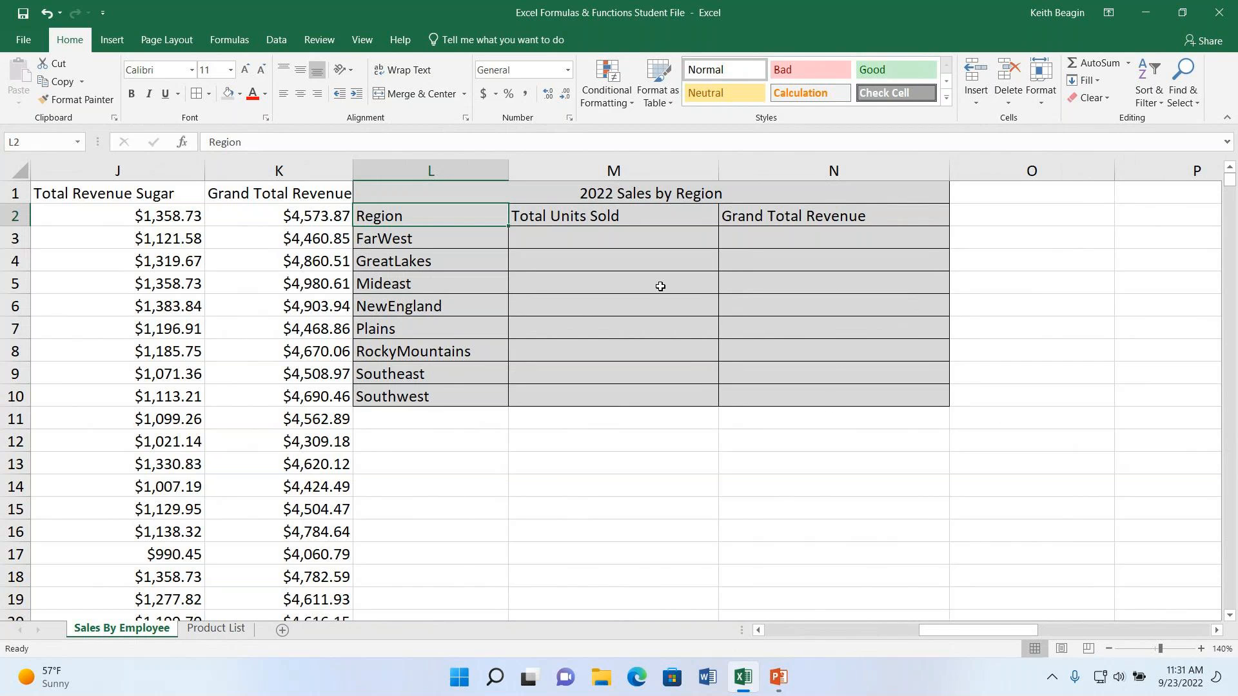
{"action": "left_click_drag", "start_coordinate": [989, 631], "coordinate": [901, 637]}
{"action": "left_click", "coordinate": [393, 171]}
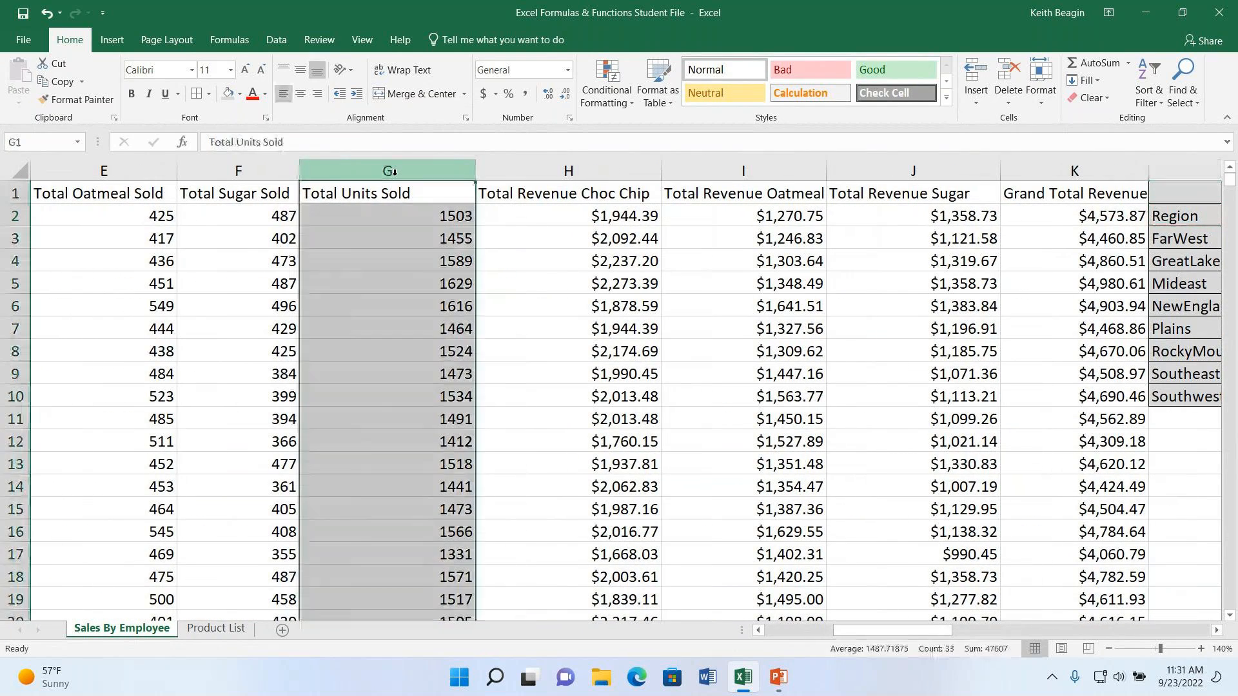
{"action": "left_click", "coordinate": [1083, 169], "text": "ctrl"}
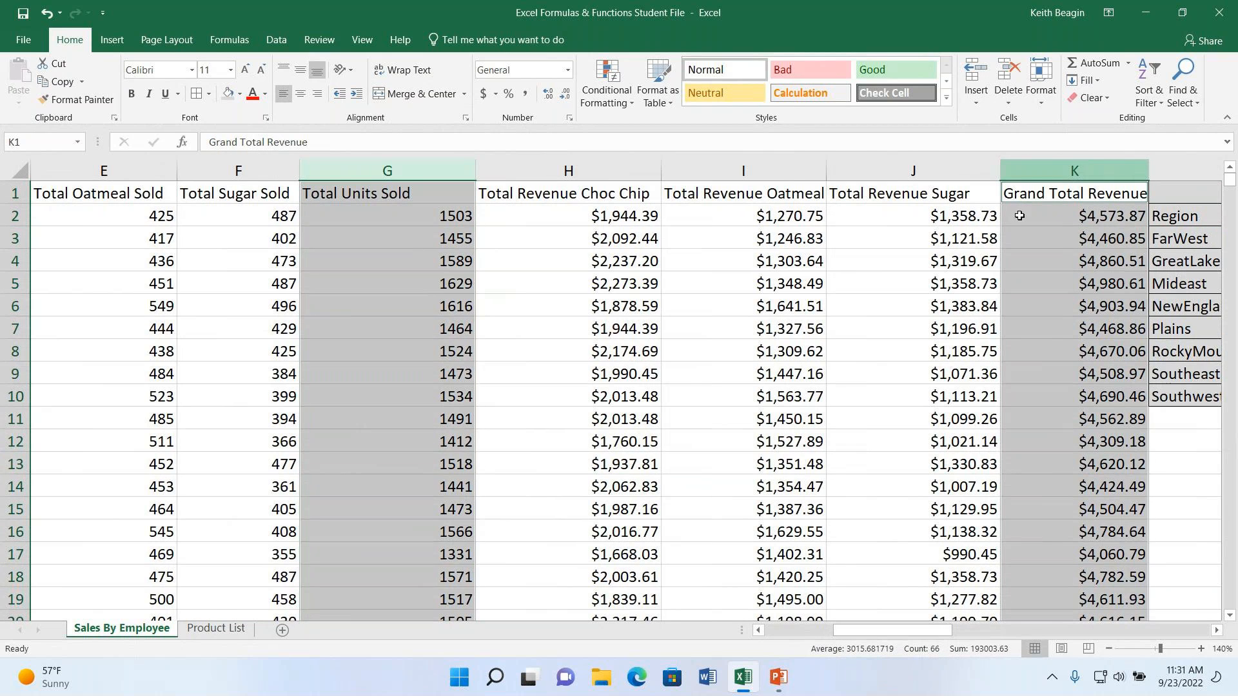
{"action": "left_click_drag", "start_coordinate": [939, 639], "coordinate": [866, 643]}
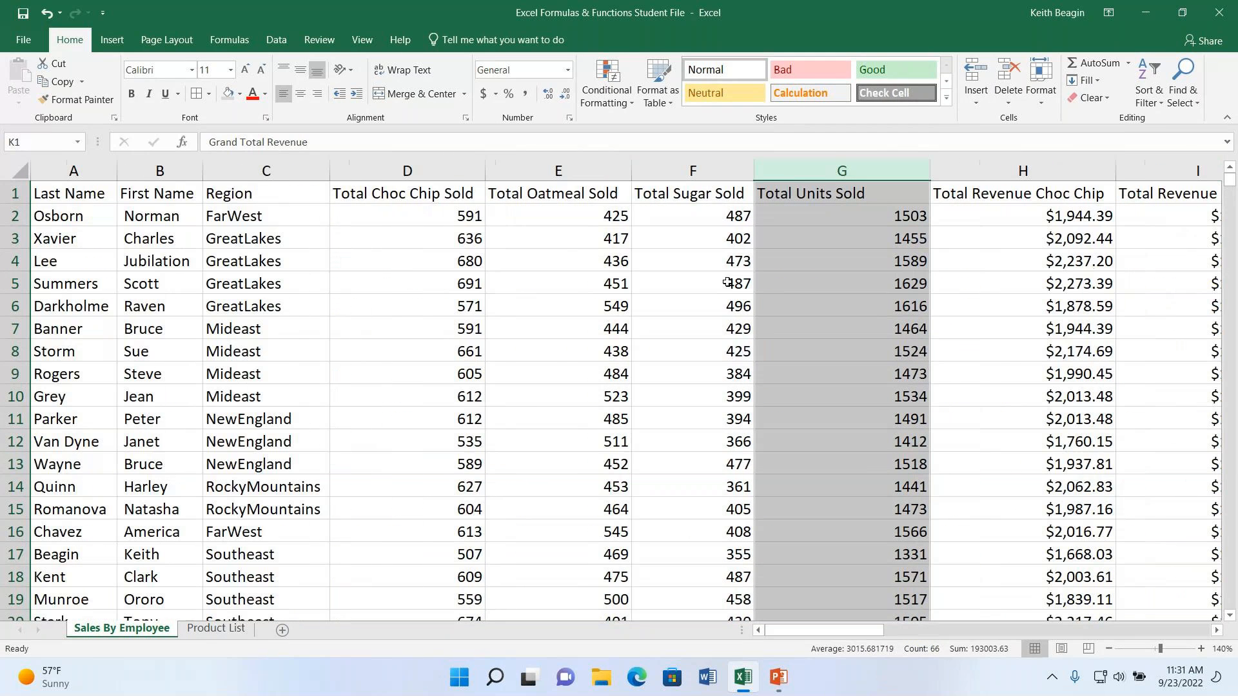
{"action": "left_click", "coordinate": [285, 169], "text": "ctrl"}
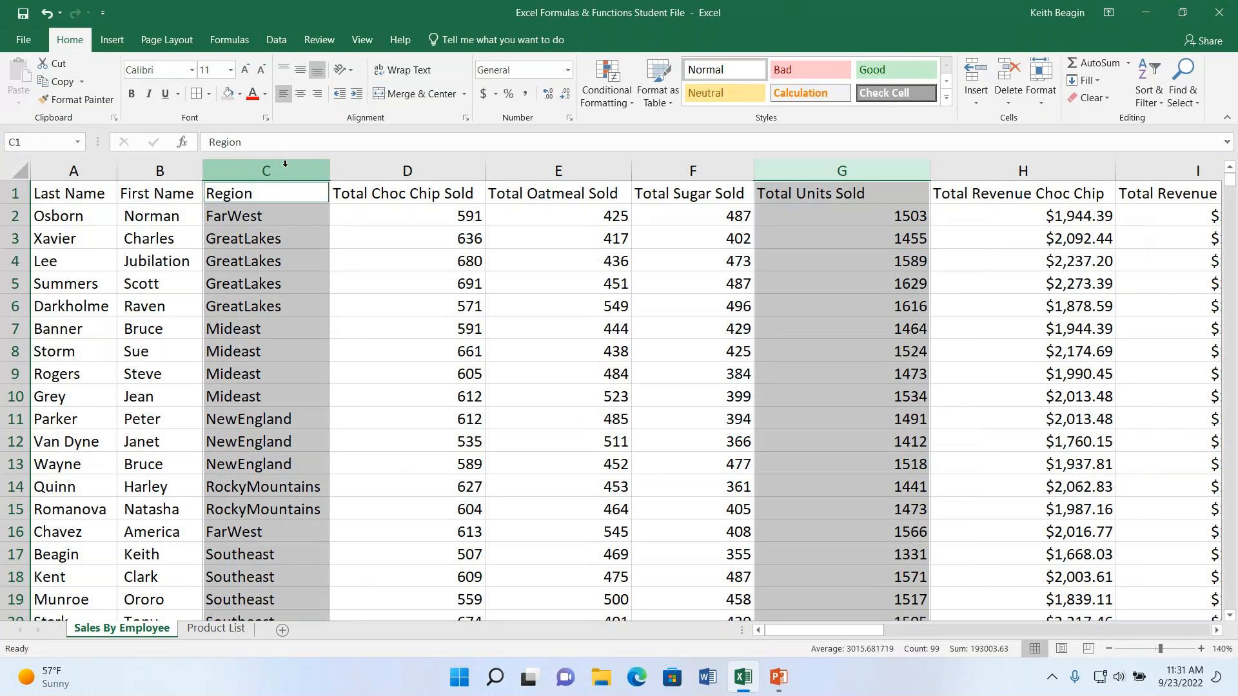
- Compare the GreatLakes entries in the Region column with the matching Total Units Sold values in column G
{"action": "left_click_drag", "start_coordinate": [263, 238], "coordinate": [267, 307]}
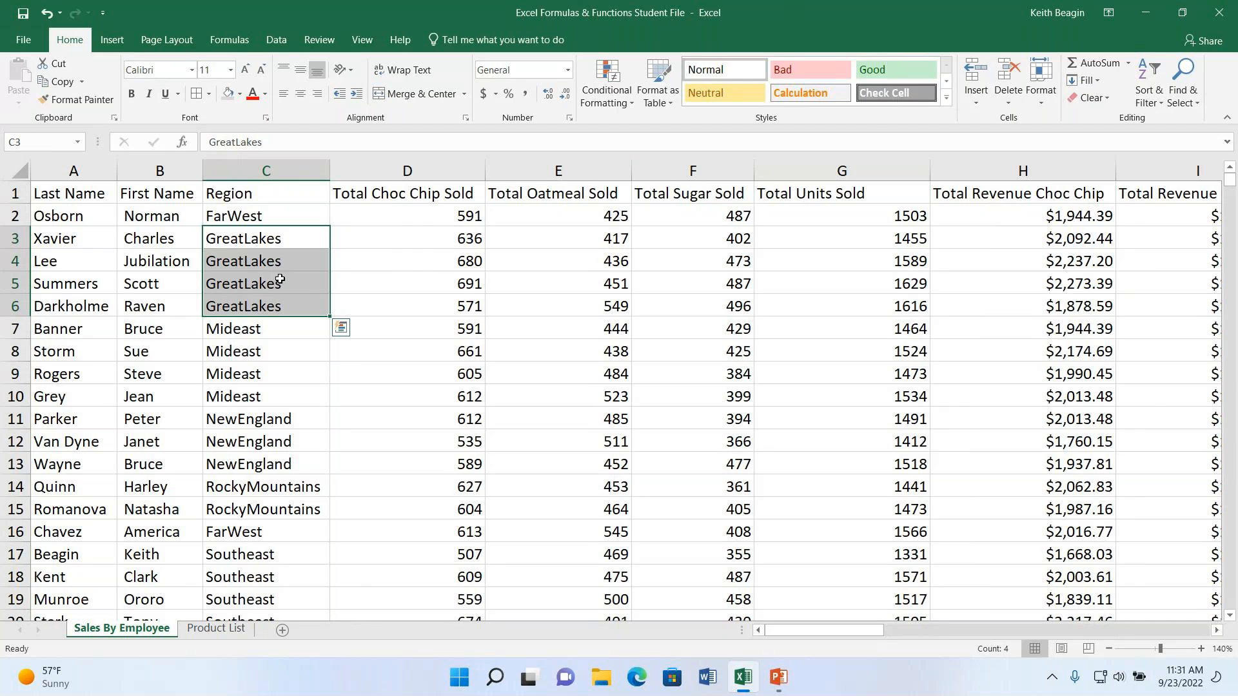
{"action": "left_click", "coordinate": [851, 160]}
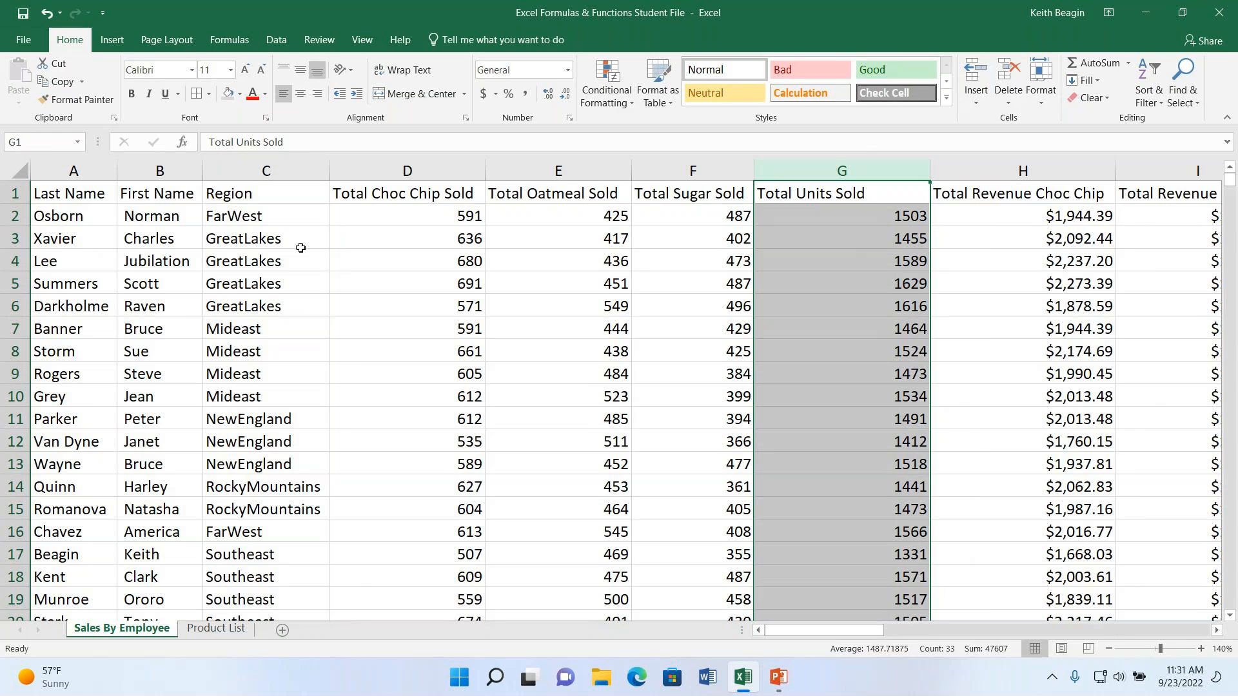
{"action": "left_click", "coordinate": [905, 219]}
{"action": "left_click", "coordinate": [906, 239]}
{"action": "left_click_drag", "start_coordinate": [902, 238], "coordinate": [288, 240]}
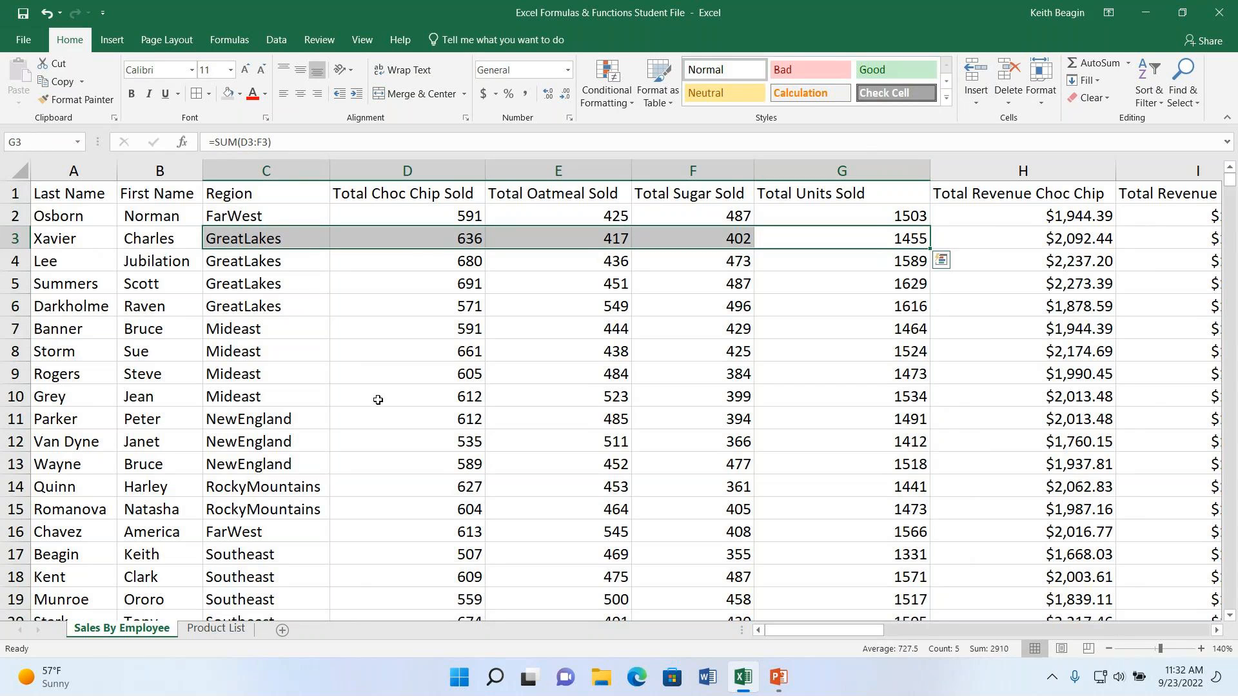
{"action": "left_click_drag", "start_coordinate": [840, 217], "coordinate": [303, 232]}
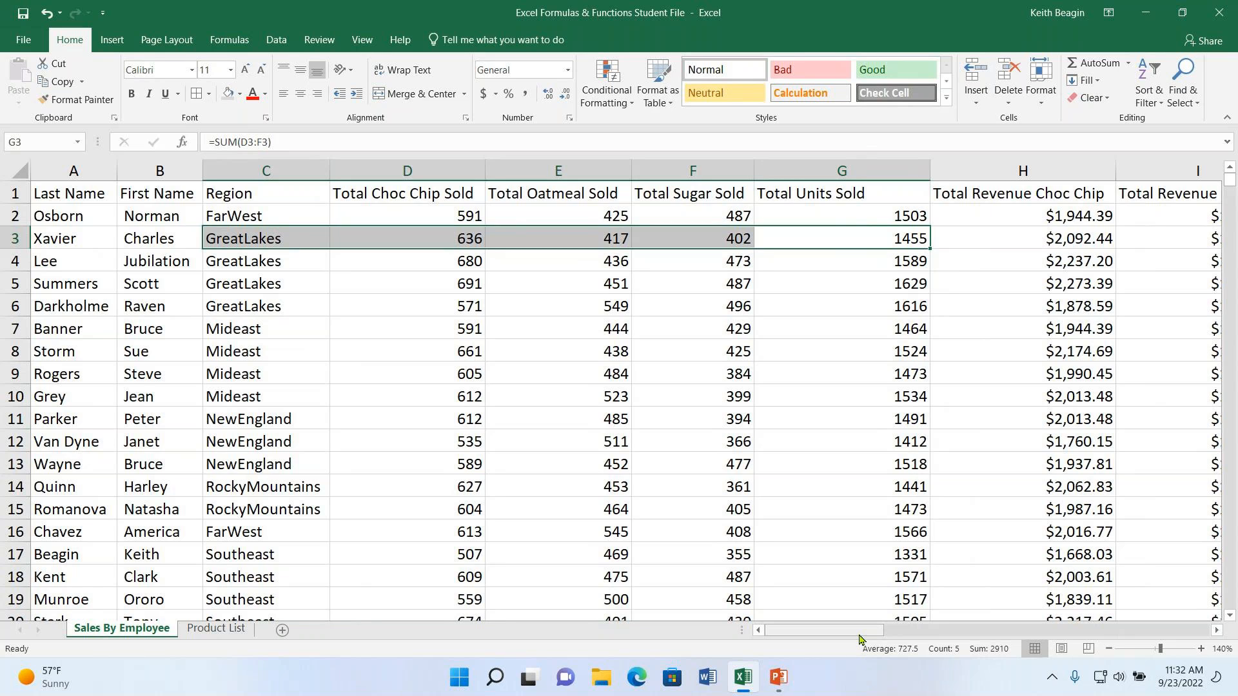
- Insert a SUMIFS function in M3 for FarWest's Total Units Sold, with G2:G33 as the sum range
{"action": "left_click_drag", "start_coordinate": [859, 636], "coordinate": [880, 638]}
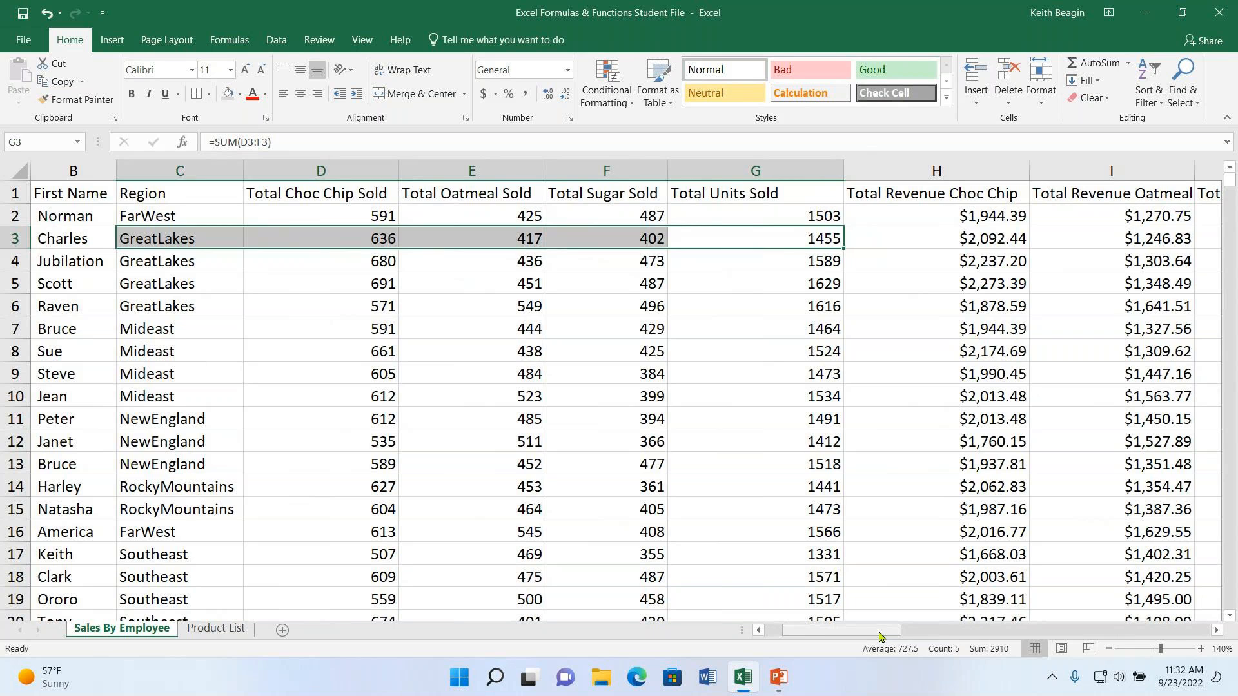
{"action": "left_click_drag", "start_coordinate": [880, 637], "coordinate": [996, 634]}
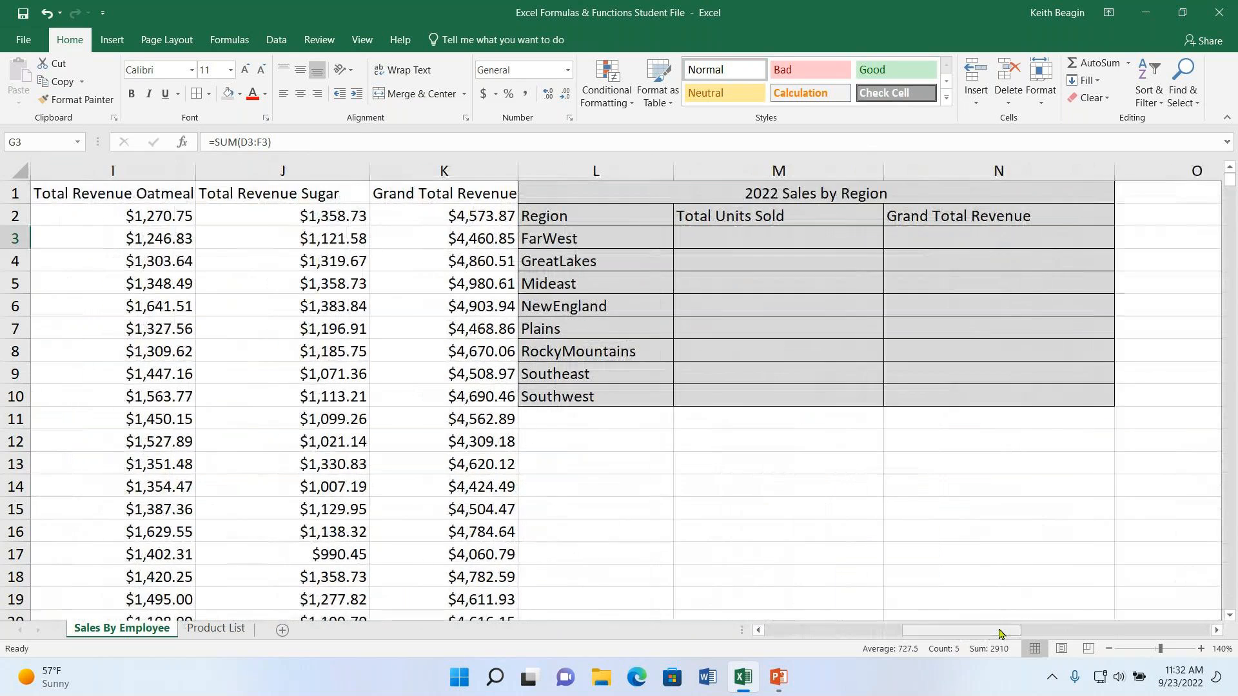
{"action": "left_click", "coordinate": [794, 242]}
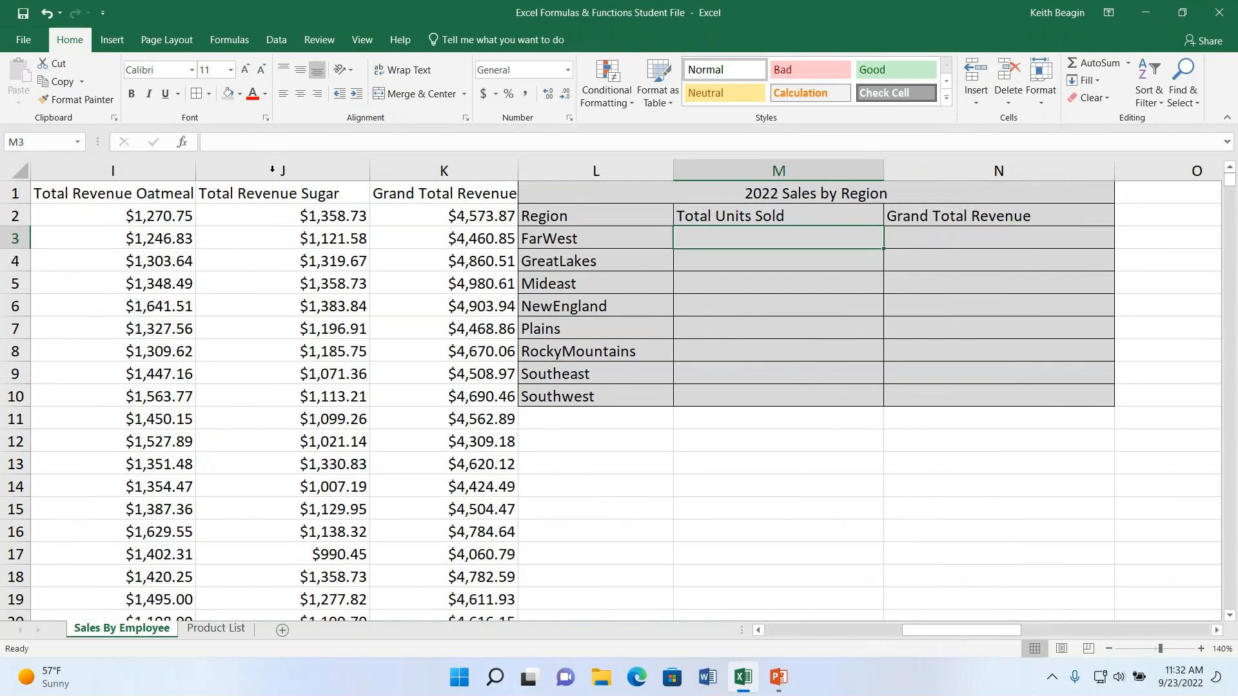
{"action": "left_click", "coordinate": [183, 143]}
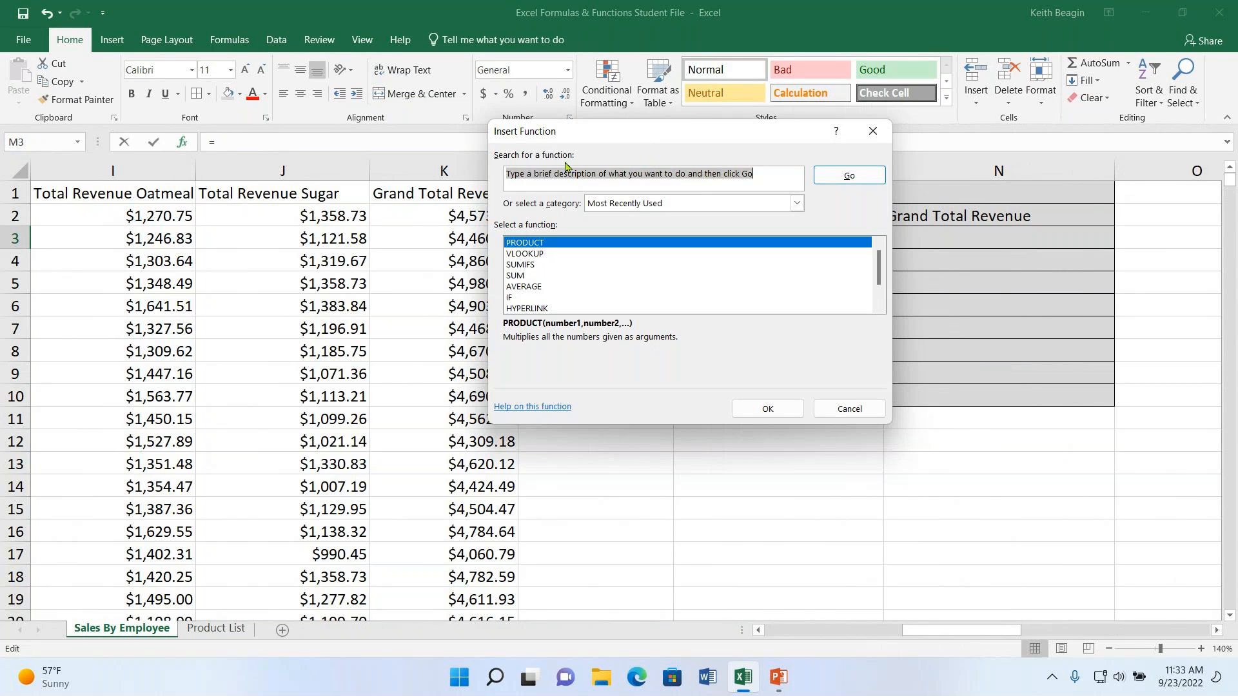
{"action": "left_click", "coordinate": [535, 265]}
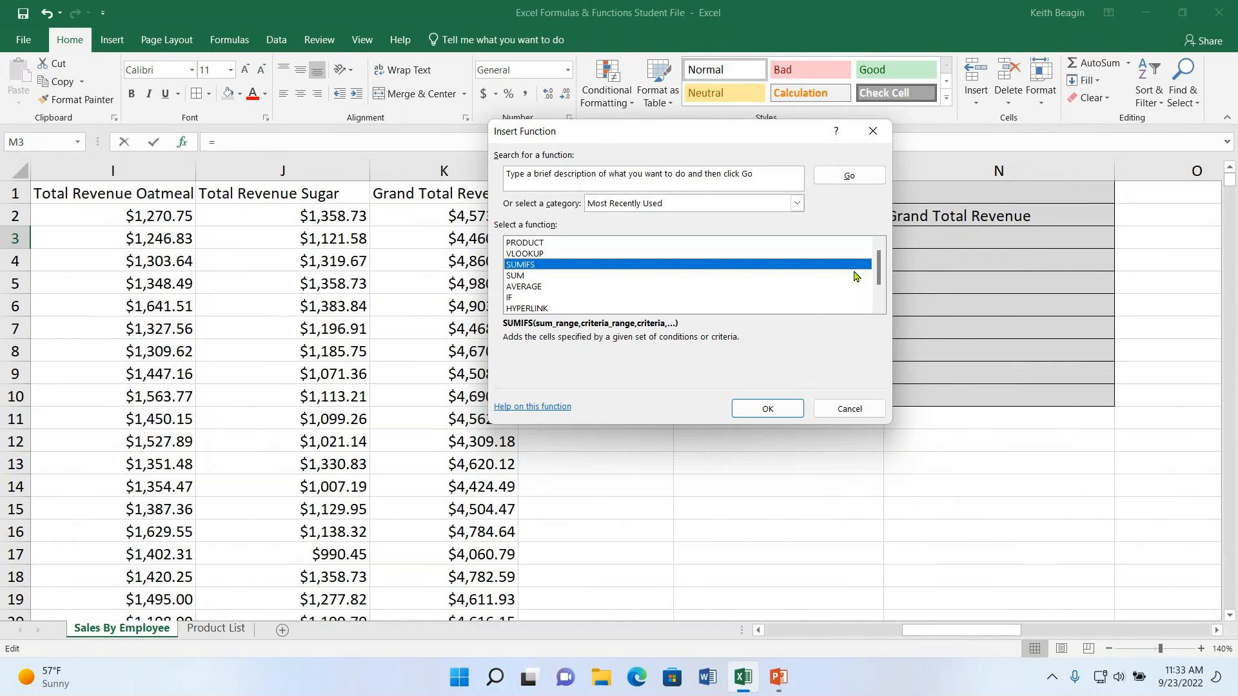
{"action": "left_click", "coordinate": [767, 409]}
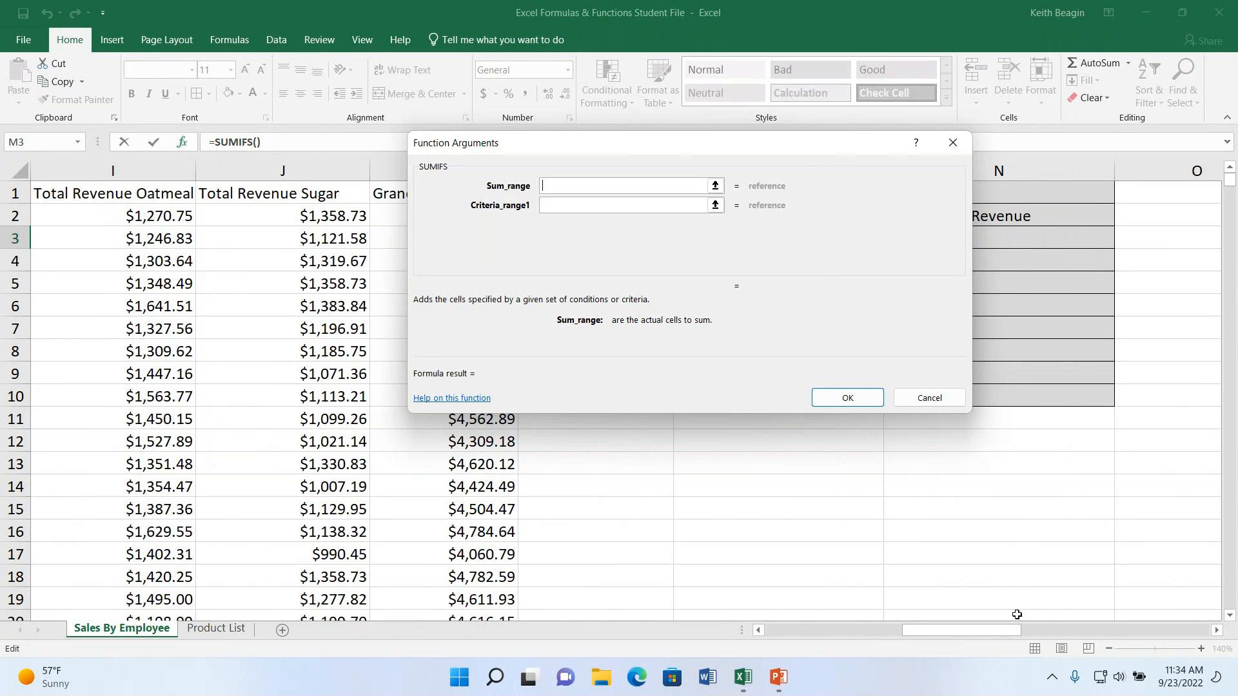
{"action": "mouse_move", "coordinate": [969, 636]}
{"action": "left_mouse_down"}
{"action": "mouse_move", "coordinate": [920, 639]}
{"action": "mouse_move", "coordinate": [948, 635]}
{"action": "left_mouse_up"}
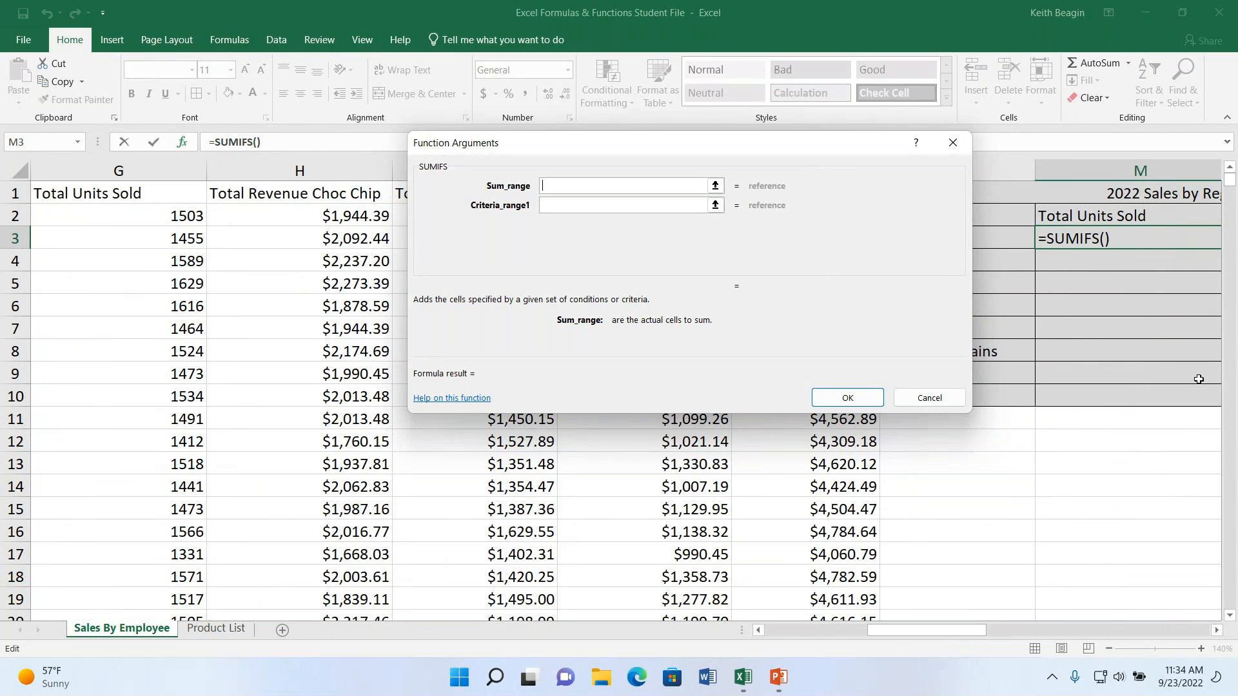
{"action": "left_click_drag", "start_coordinate": [945, 637], "coordinate": [926, 646]}
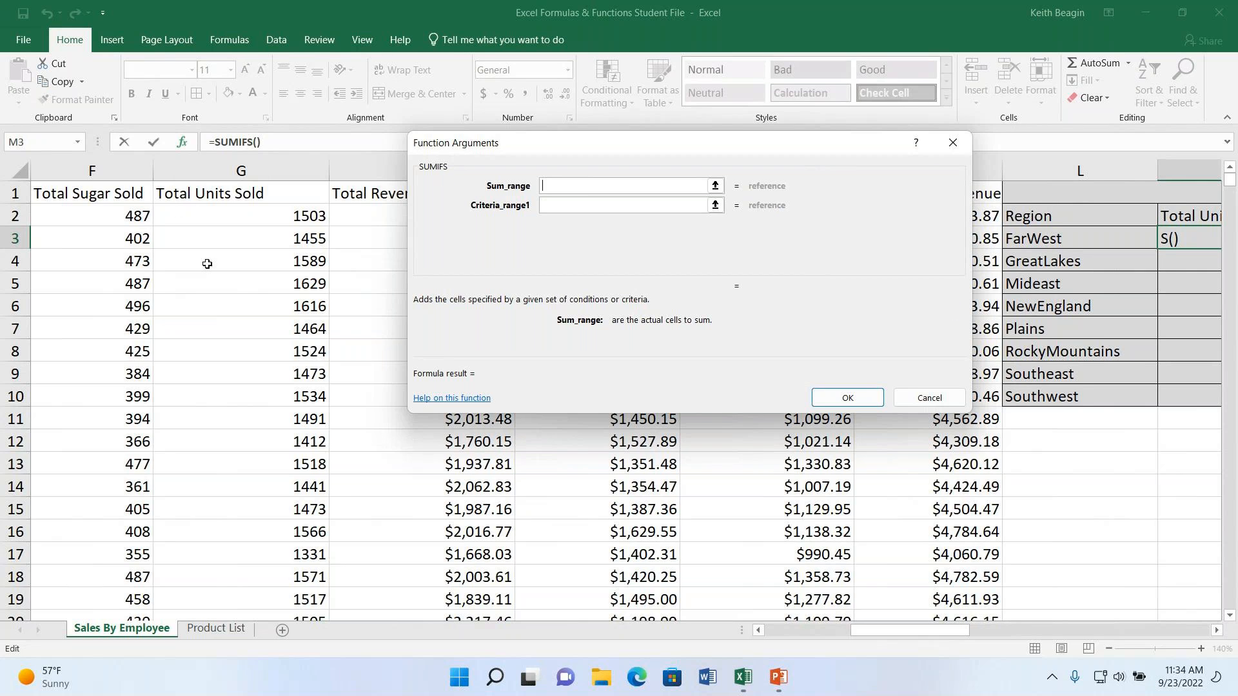
{"action": "left_click", "coordinate": [243, 218]}
{"action": "left_click_drag", "start_coordinate": [243, 218], "coordinate": [223, 573]}
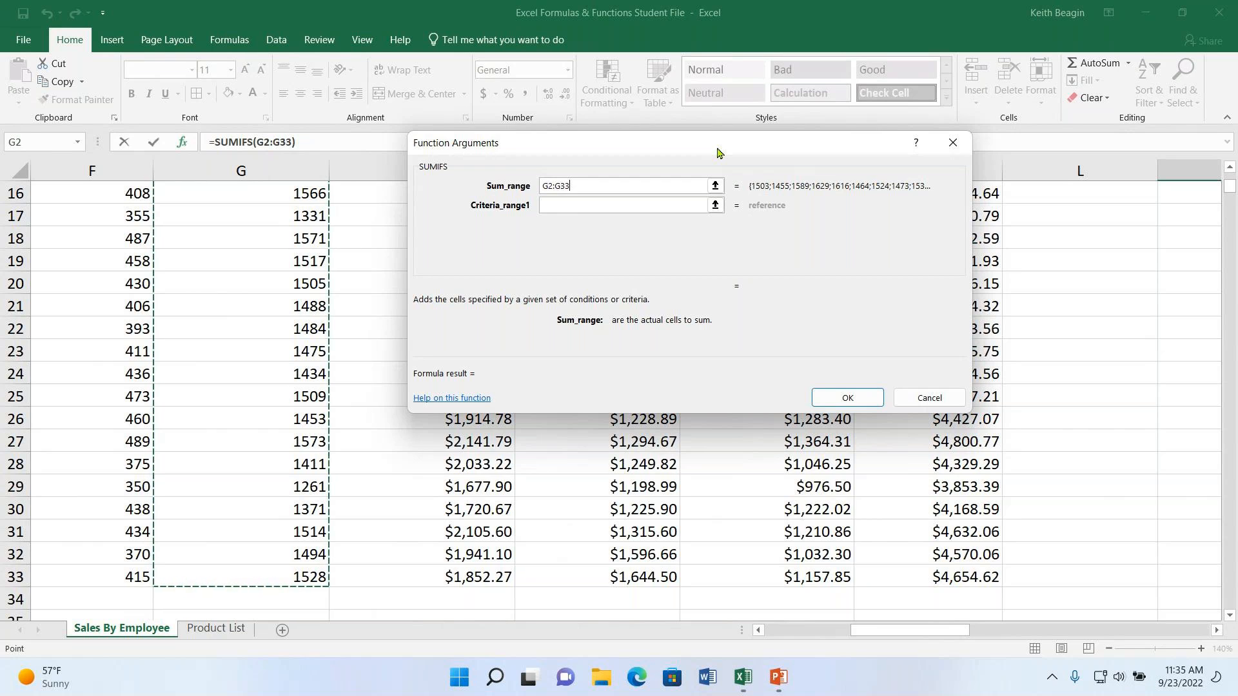
- Set the first criteria range of the SUMIFS function to the Region column cells C2:C33
{"action": "left_click", "coordinate": [580, 206]}
{"action": "left_click_drag", "start_coordinate": [869, 631], "coordinate": [793, 634]}
{"action": "scroll", "coordinate": [293, 464], "scroll_direction": "up", "scroll_amount": 5}
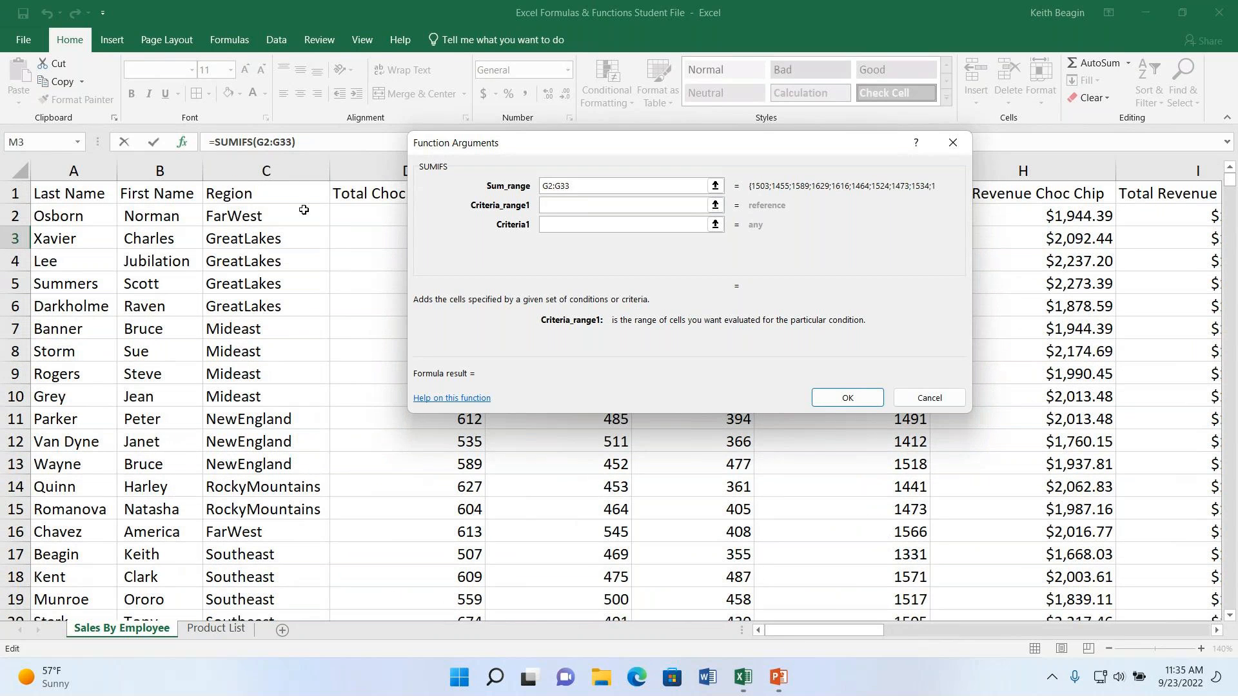
{"action": "left_click", "coordinate": [263, 221]}
{"action": "left_click_drag", "start_coordinate": [263, 221], "coordinate": [268, 580]}
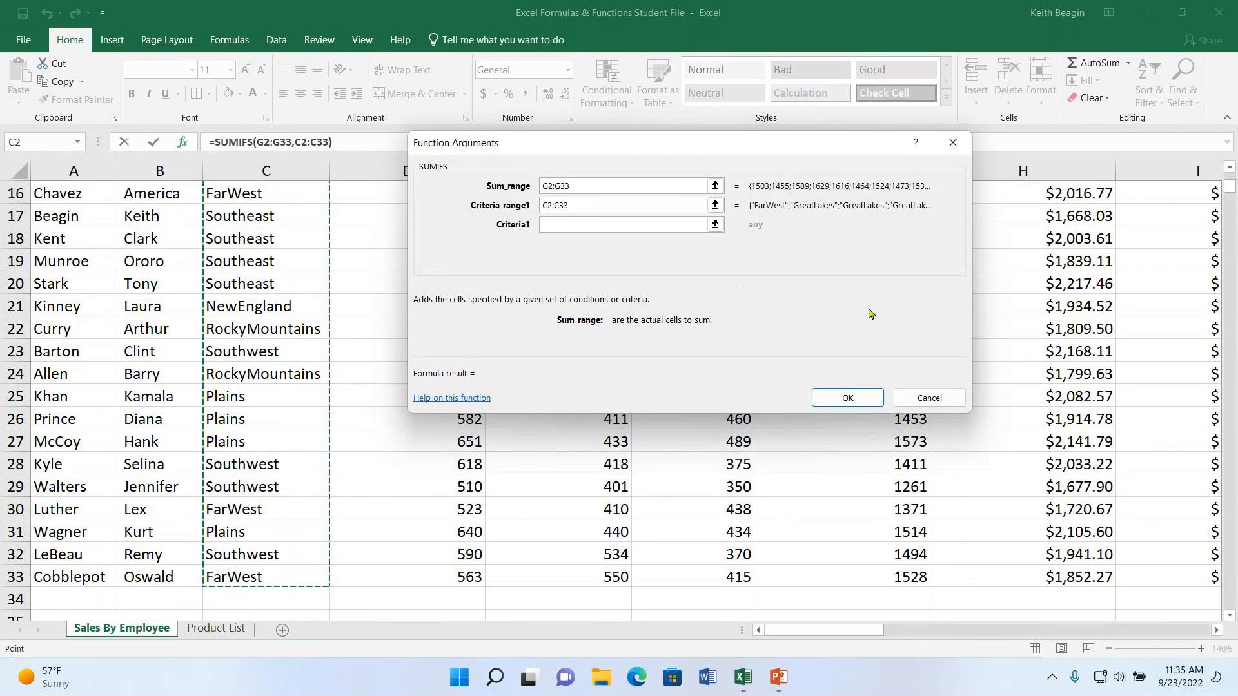
- Set the first SUMIFS criterion to the FarWest region cell L3 and complete the function
{"action": "left_click", "coordinate": [621, 227]}
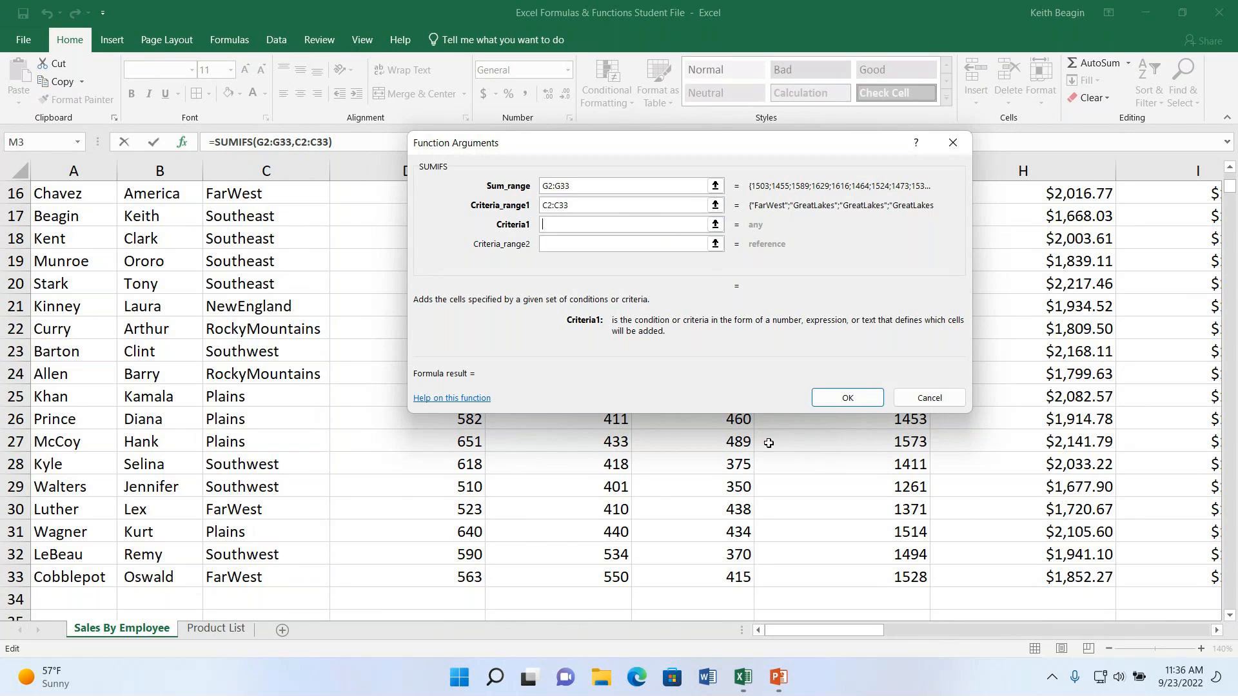
{"action": "left_click_drag", "start_coordinate": [790, 637], "coordinate": [941, 640]}
{"action": "scroll", "coordinate": [777, 525], "scroll_direction": "up", "scroll_amount": 5}
{"action": "left_click_drag", "start_coordinate": [784, 148], "coordinate": [1104, 110]}
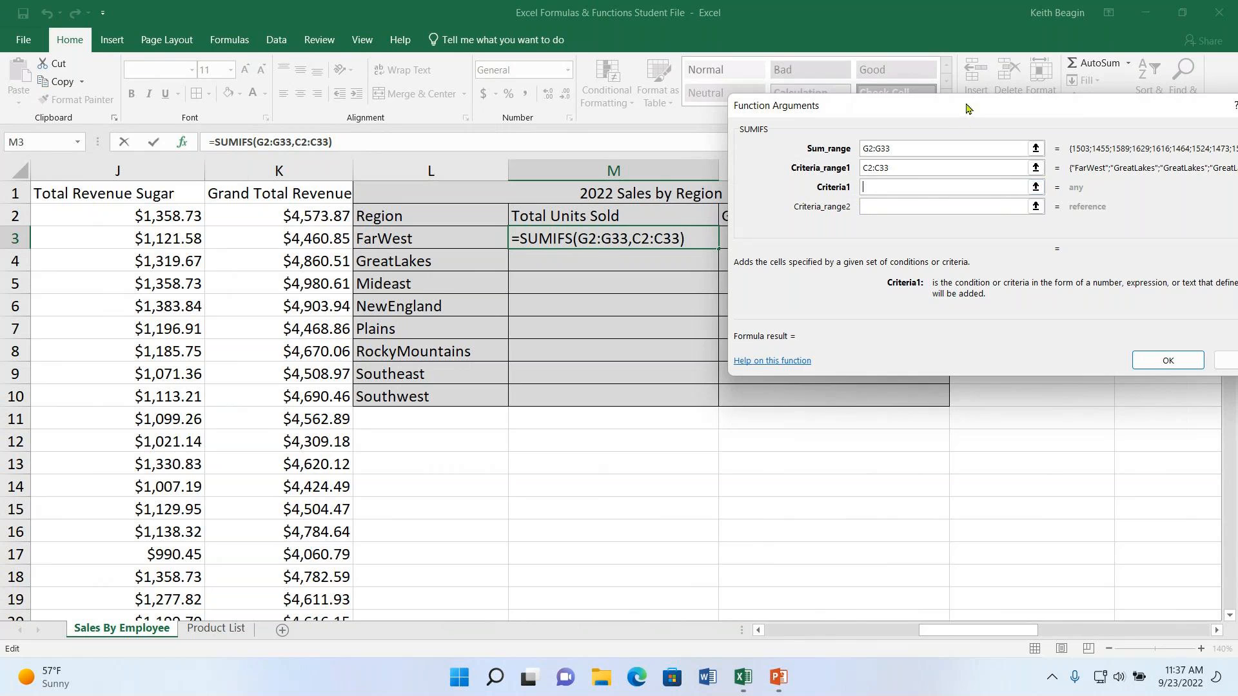
{"action": "left_click_drag", "start_coordinate": [967, 110], "coordinate": [912, 117]}
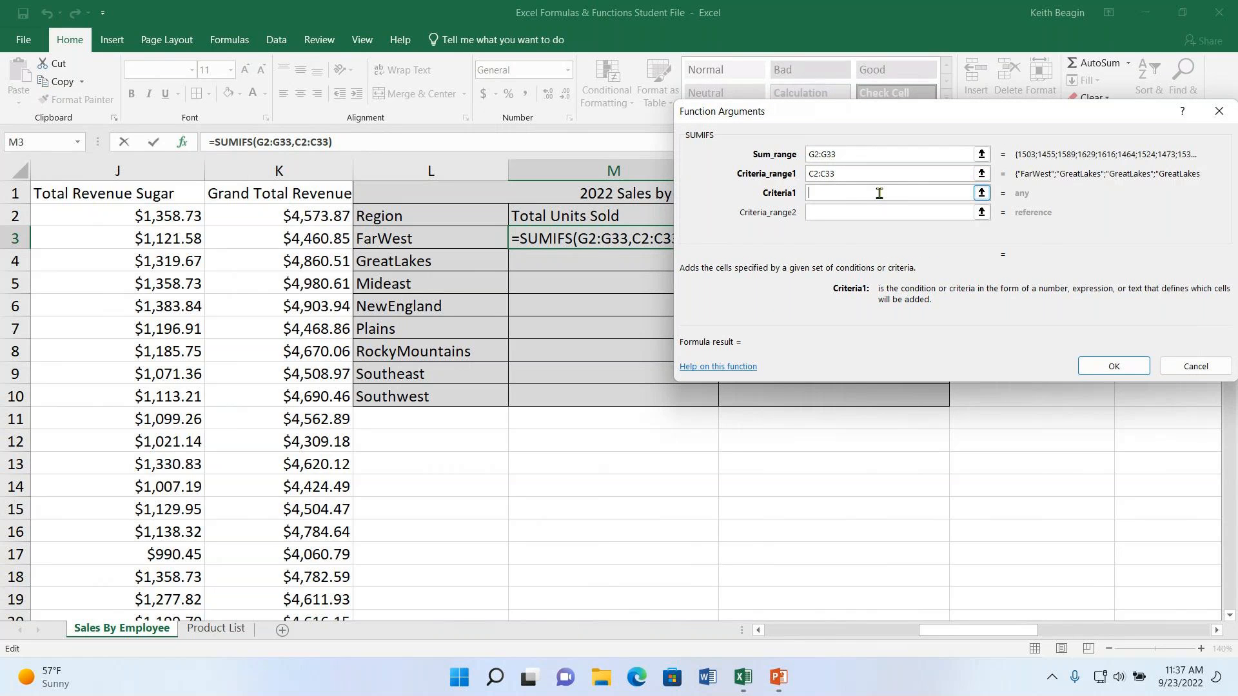
{"action": "type", "text": "l3"}
{"action": "left_click", "coordinate": [1114, 366]}
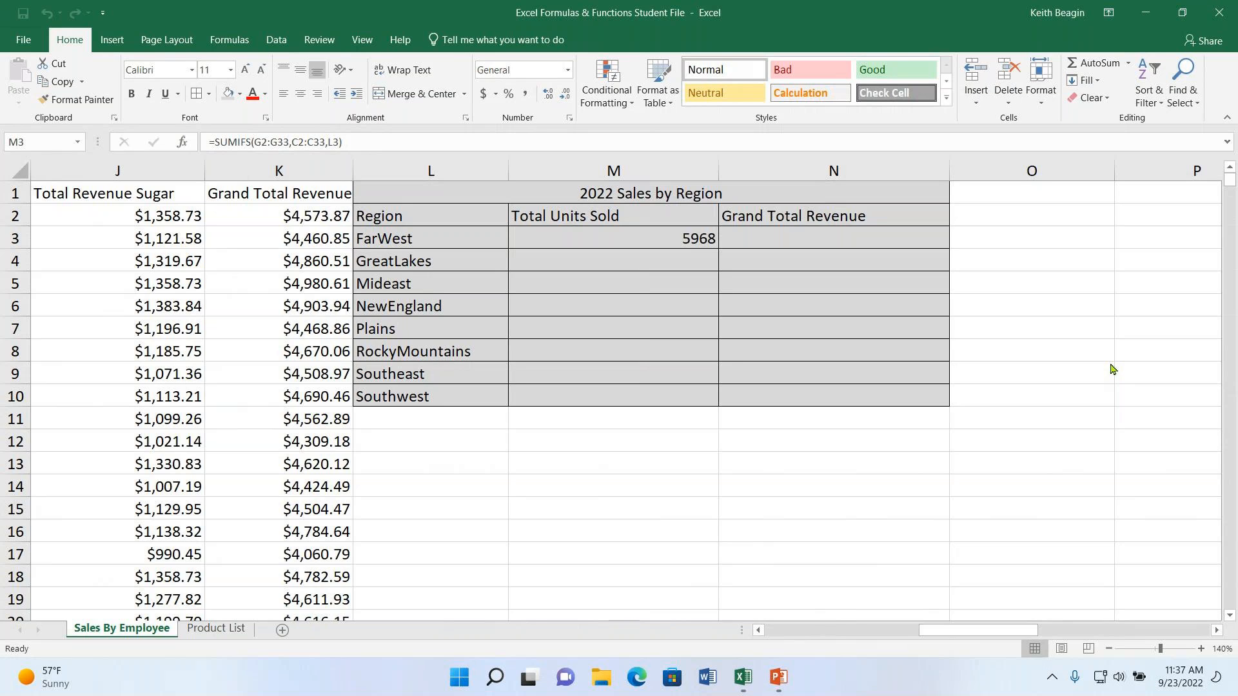
- Review the SUMIFS formula in M3, including its sum range, criteria range and reference to the FarWest cell
{"action": "left_click", "coordinate": [631, 239]}
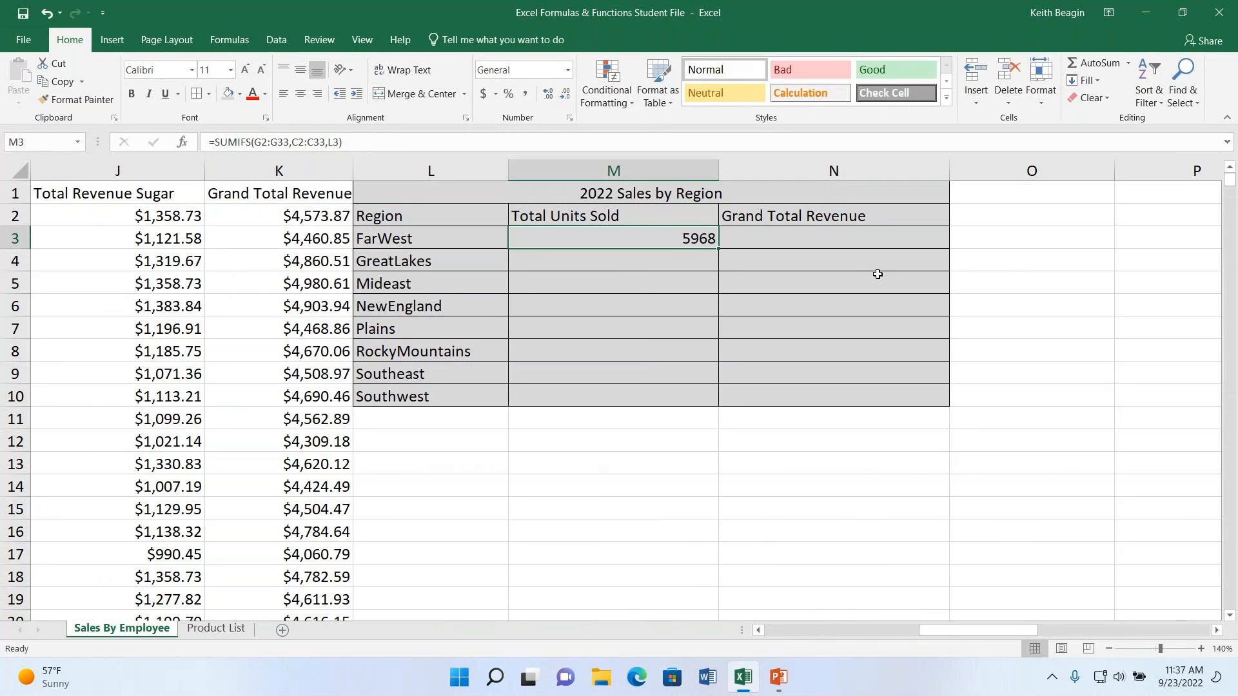
{"action": "left_click_drag", "start_coordinate": [971, 630], "coordinate": [972, 635]}
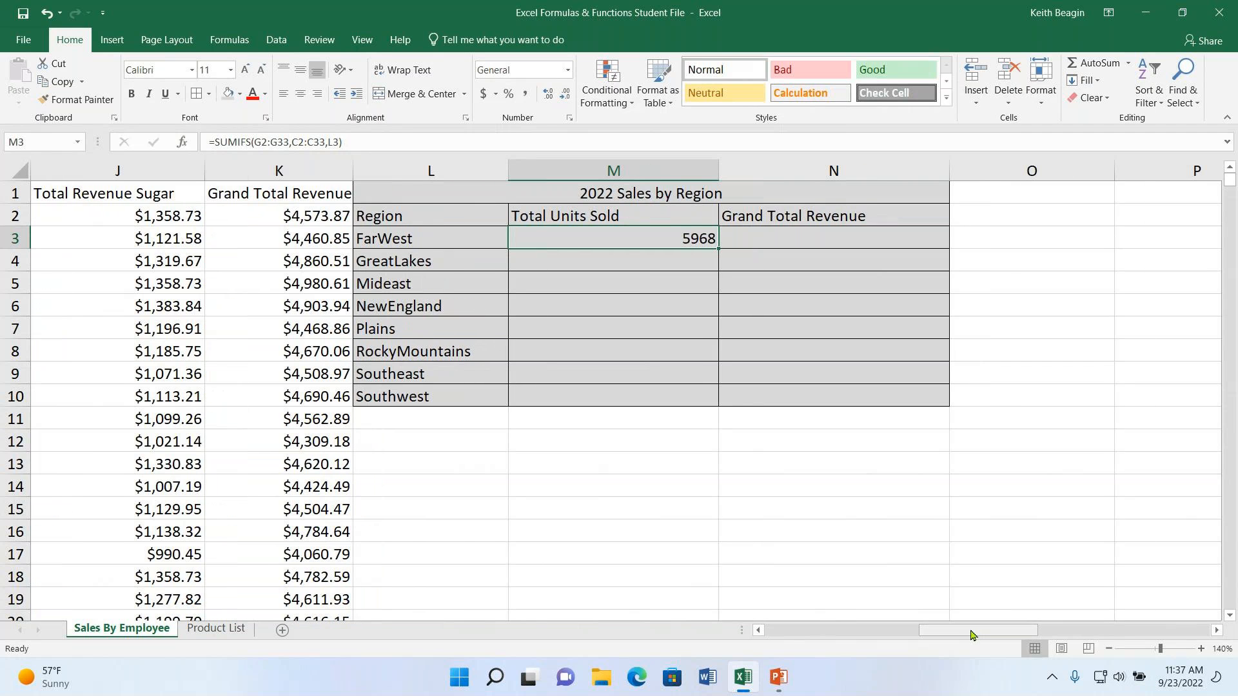
{"action": "left_click", "coordinate": [491, 236]}
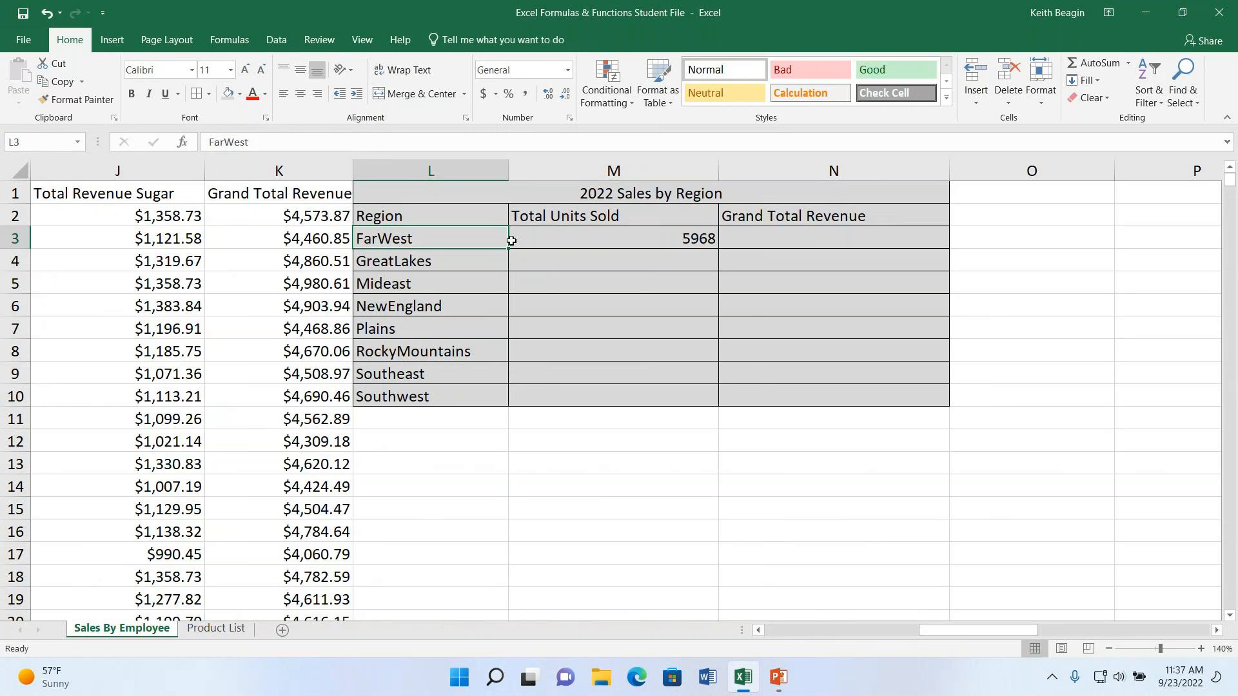
{"action": "left_click", "coordinate": [662, 263]}
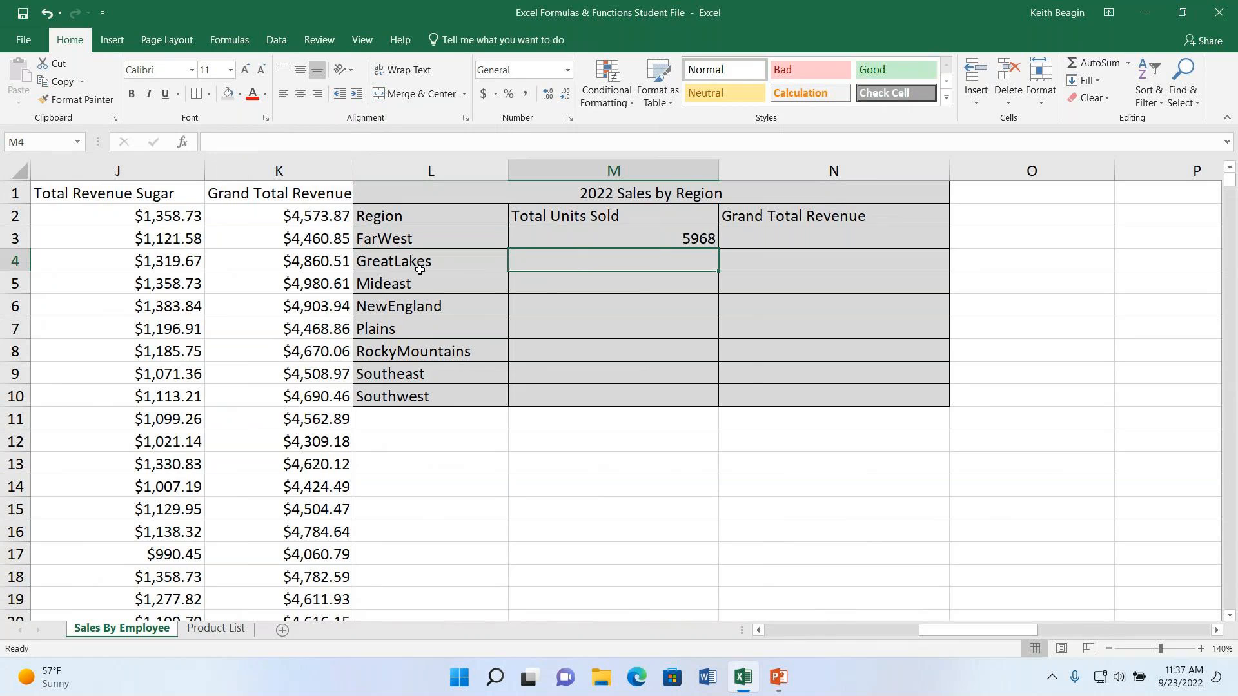
{"action": "left_click", "coordinate": [674, 238]}
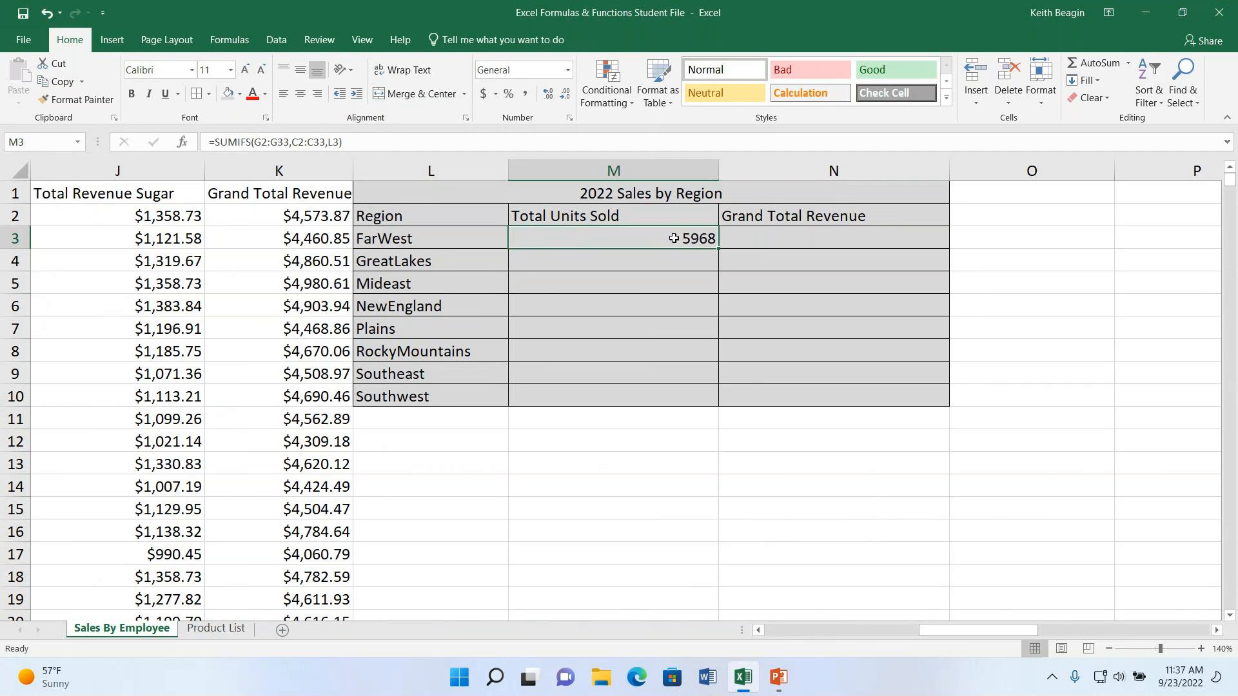
{"action": "double_click", "coordinate": [673, 239]}
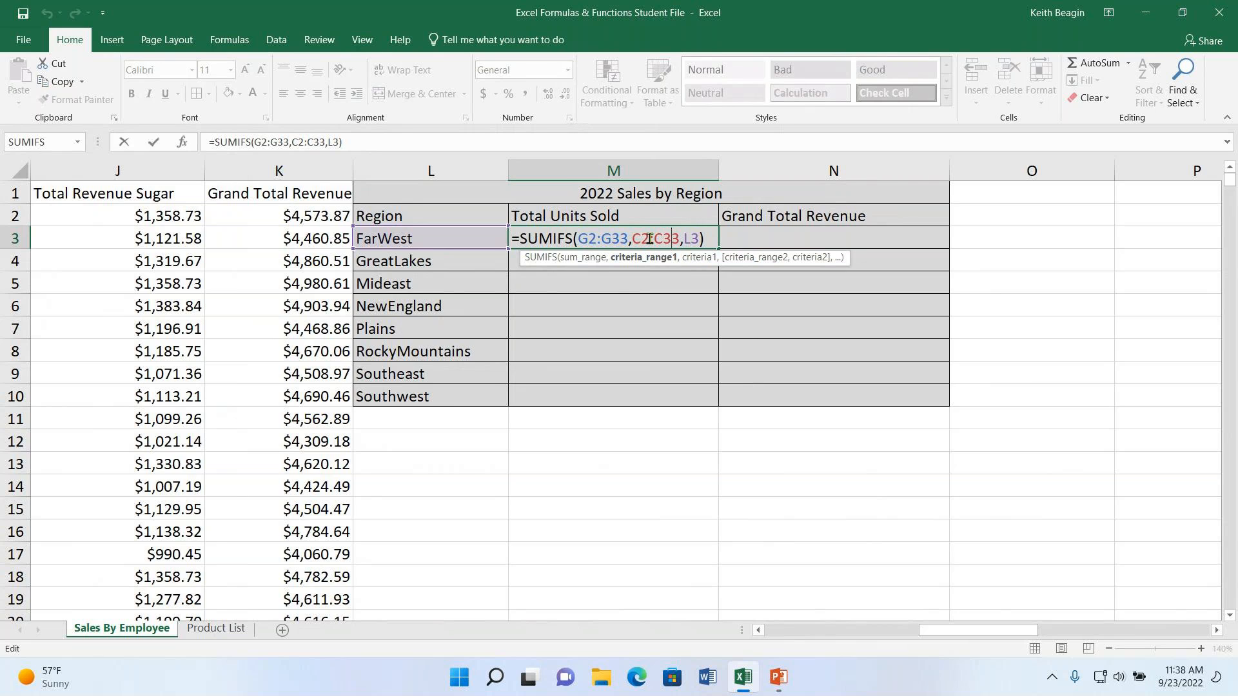
{"action": "key", "text": "Return"}
- Make both ranges in M3's SUMIFS formula absolute, as $G$2:$G$33 and $C$2:$C$33, keeping the criterion L3 relative
{"action": "left_click", "coordinate": [622, 233]}
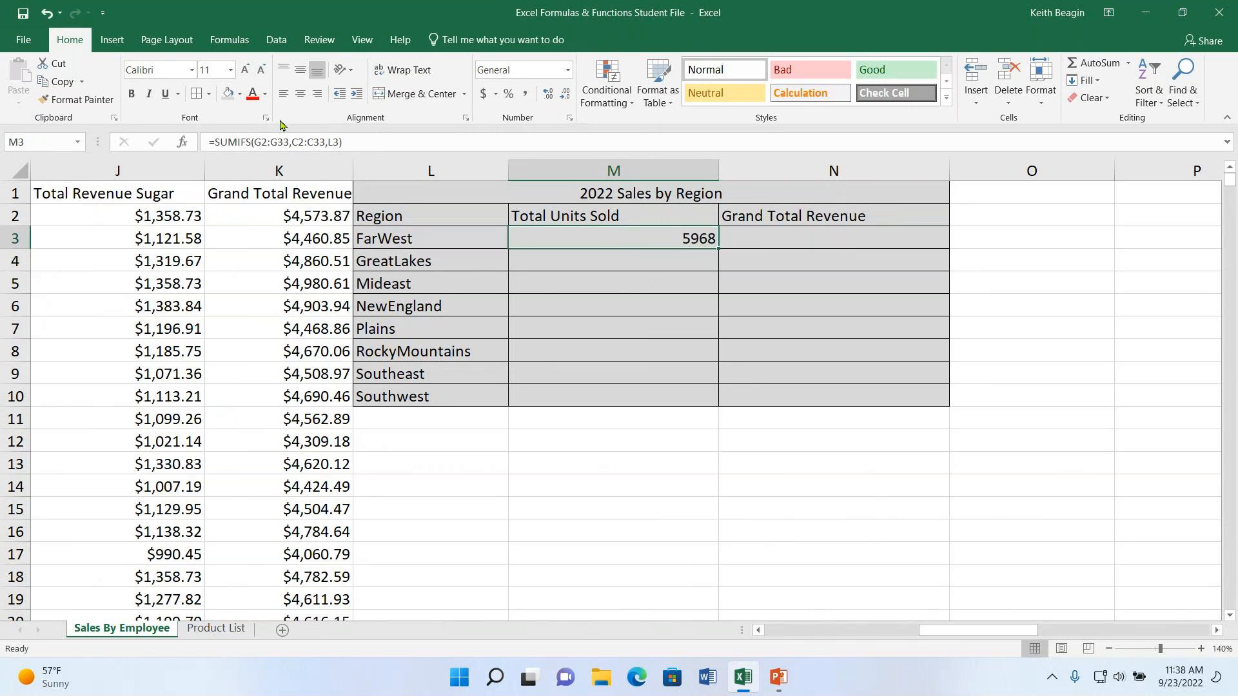
{"action": "left_click", "coordinate": [267, 141]}
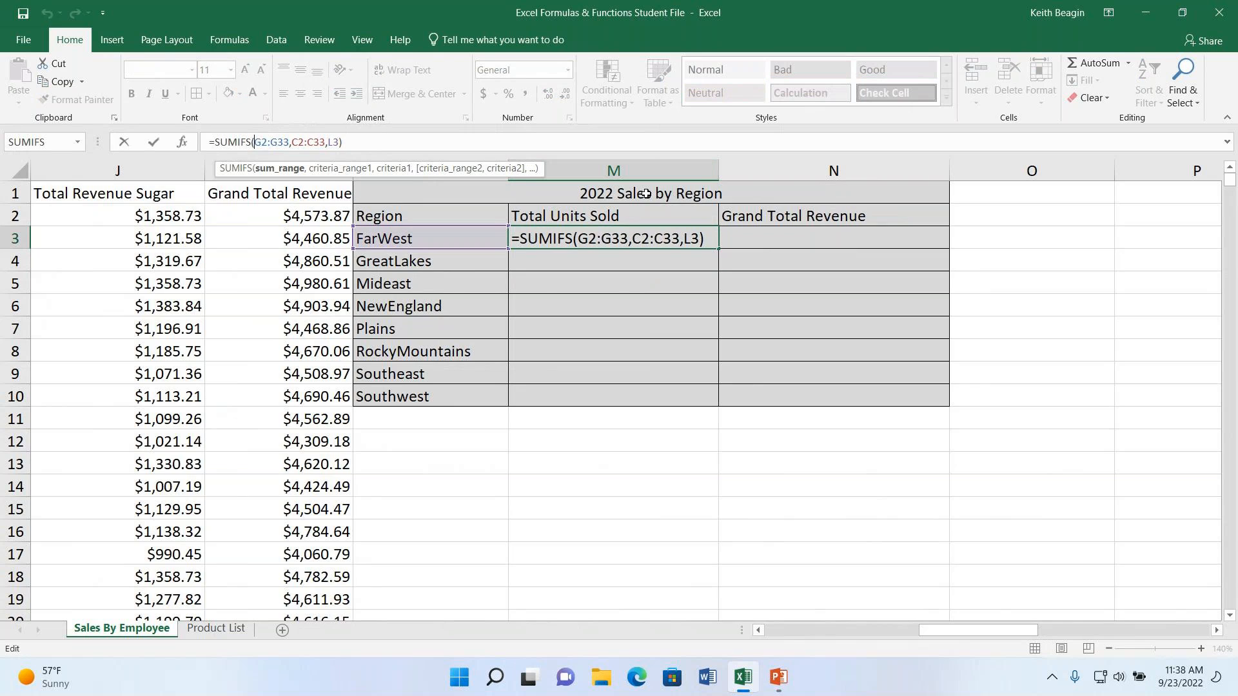
{"action": "type", "text": "$G$2:$G"}
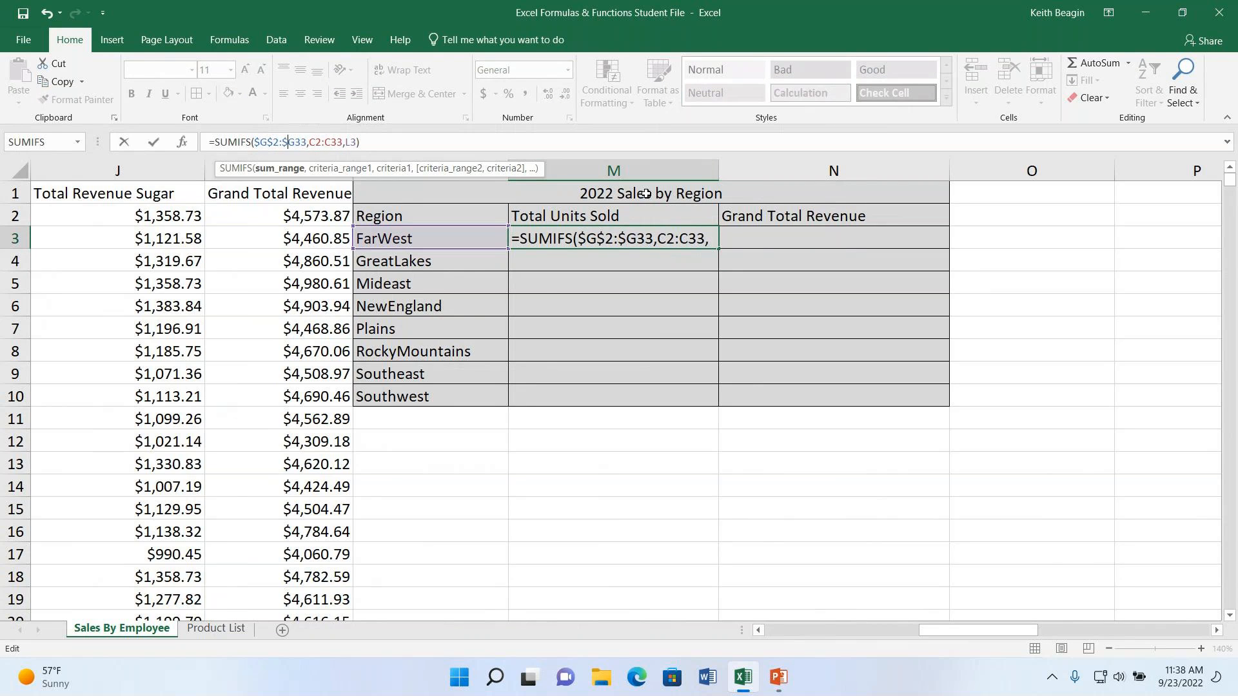
{"action": "type", "text": "$"}
{"action": "key", "text": "Right"}
{"action": "type", "text": "$"}
{"action": "key", "text": "Right"}
{"action": "type", "text": "$"}
{"action": "key", "text": "Right"}
{"action": "type", "text": "$"}
{"action": "key", "text": "Right"}
{"action": "type", "text": "$"}
{"action": "key", "text": "Return"}
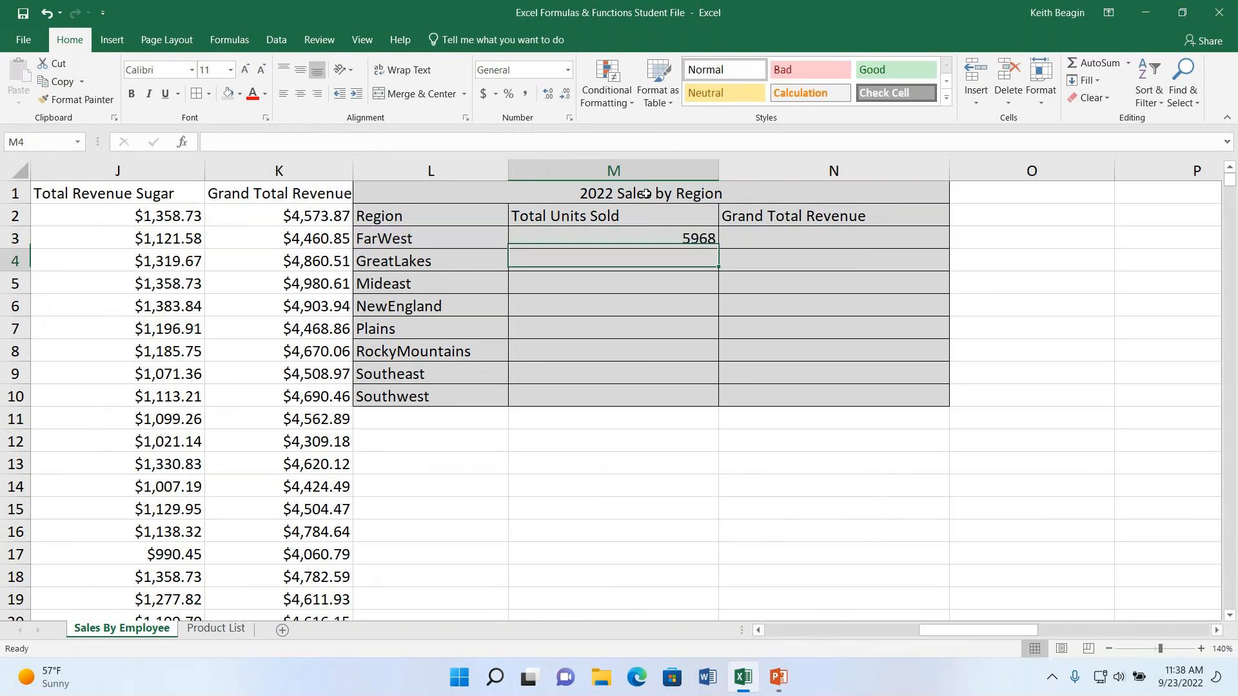
- Check the SUMIFS formula in M3 and fill it down through M10 for all regions' Total Units Sold
{"action": "double_click", "coordinate": [663, 236]}
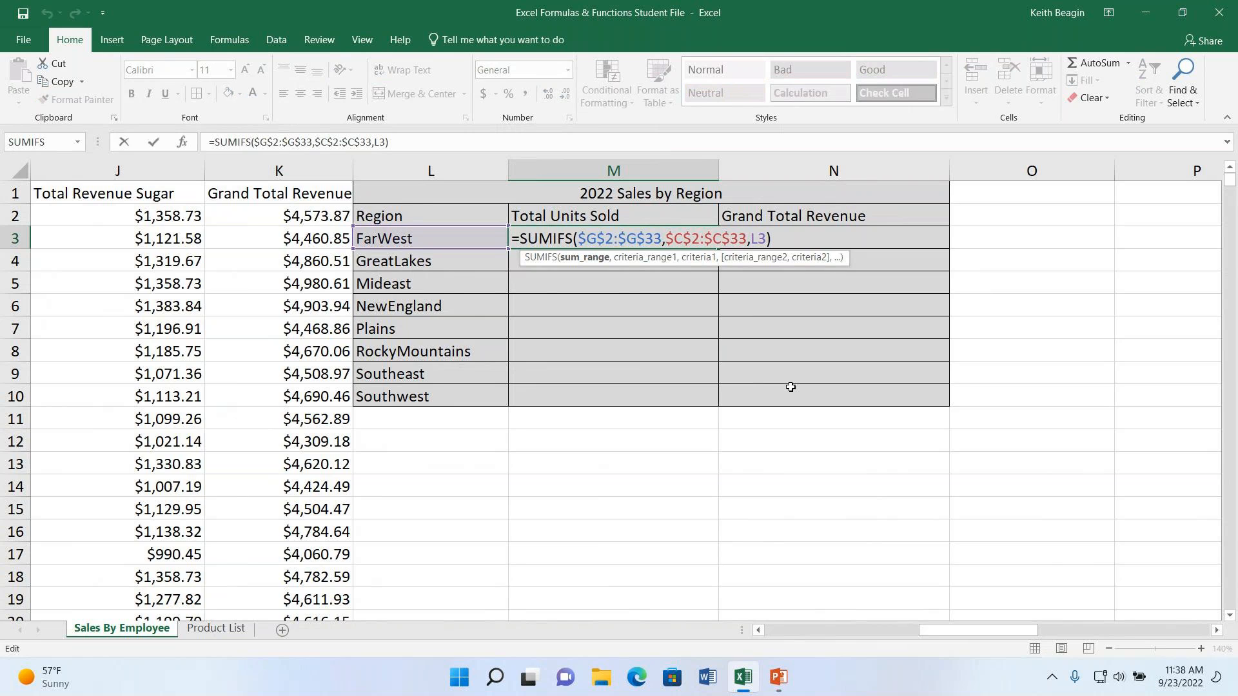
{"action": "key", "text": "Return"}
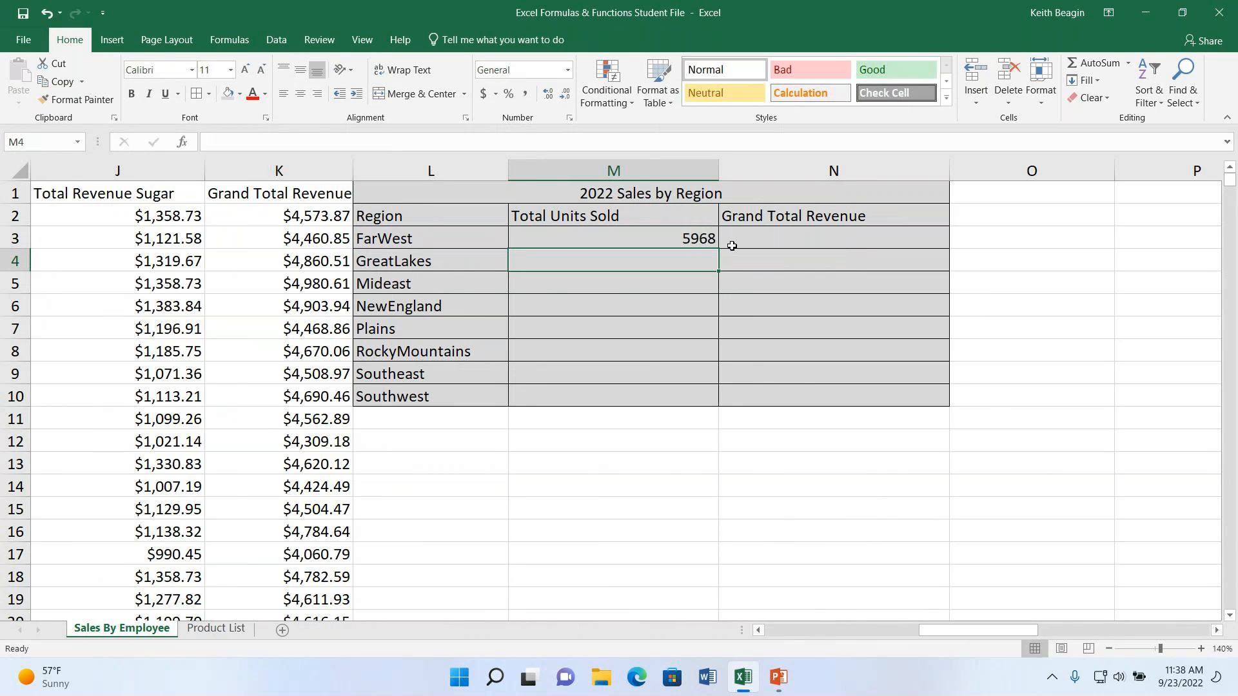
{"action": "left_click", "coordinate": [708, 236]}
{"action": "left_click_drag", "start_coordinate": [717, 247], "coordinate": [713, 402]}
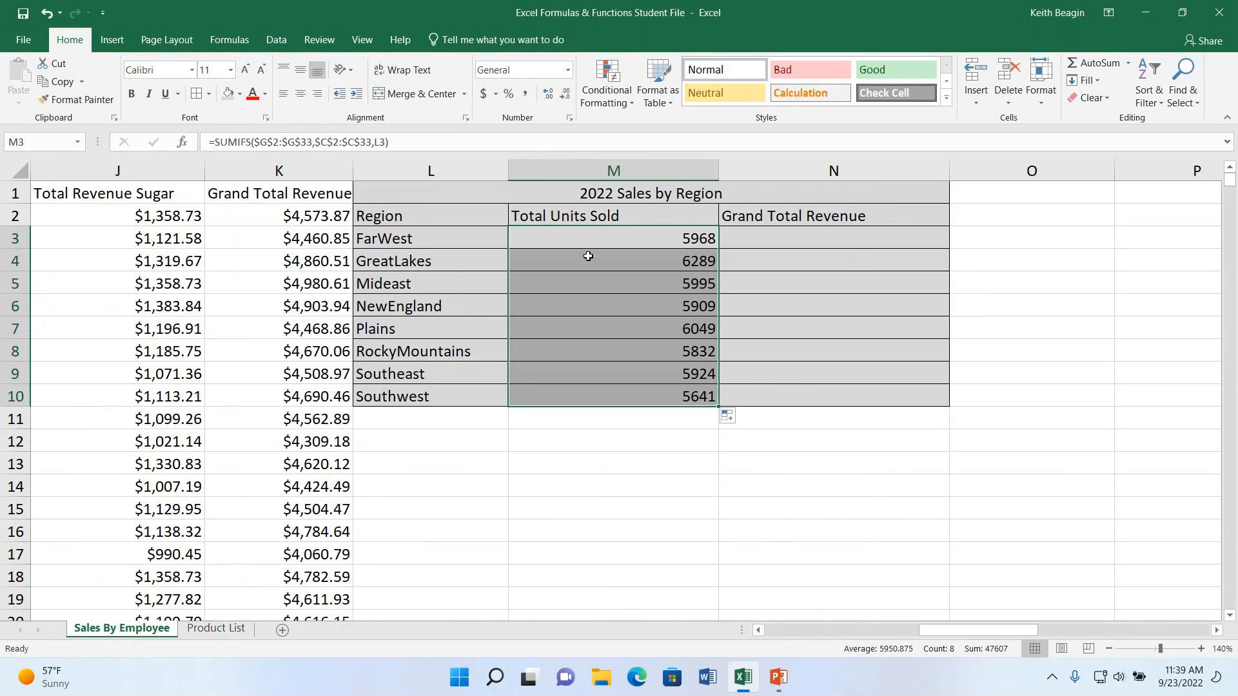
- Copy the SUMIFS formula from M3 across to N3 under Grand Total Revenue and compare the two cells
{"action": "left_click", "coordinate": [601, 242]}
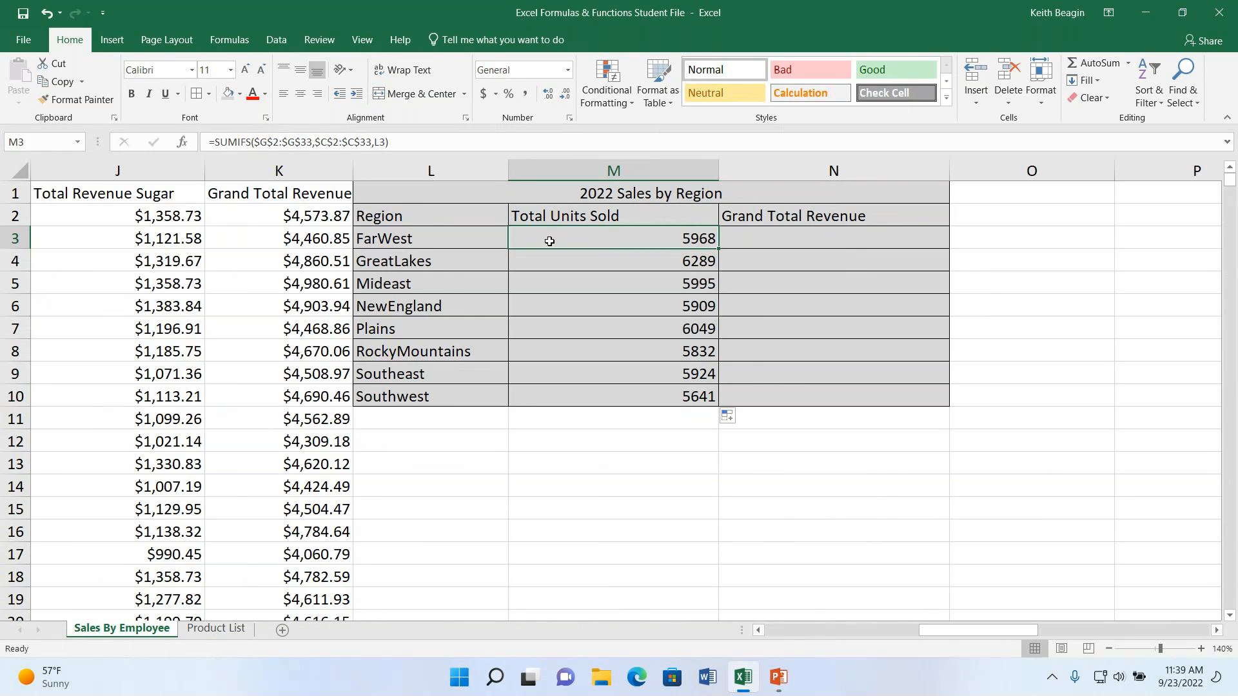
{"action": "left_click_drag", "start_coordinate": [720, 250], "coordinate": [915, 260]}
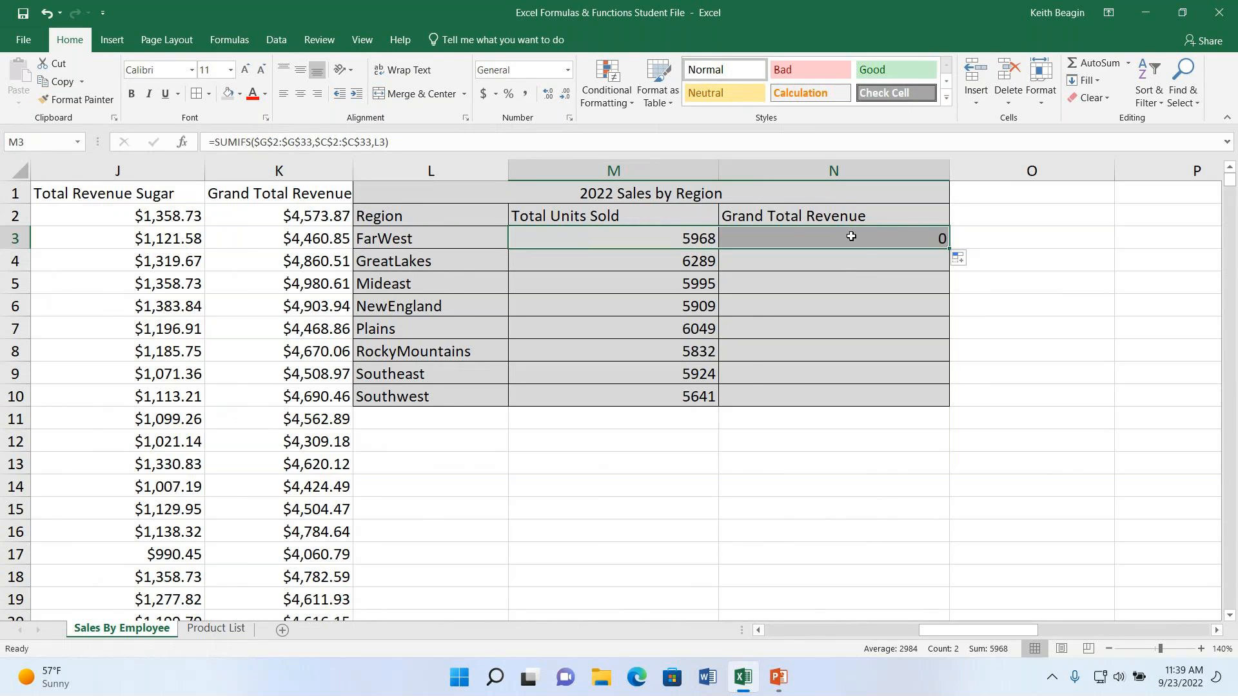
{"action": "left_click", "coordinate": [780, 236]}
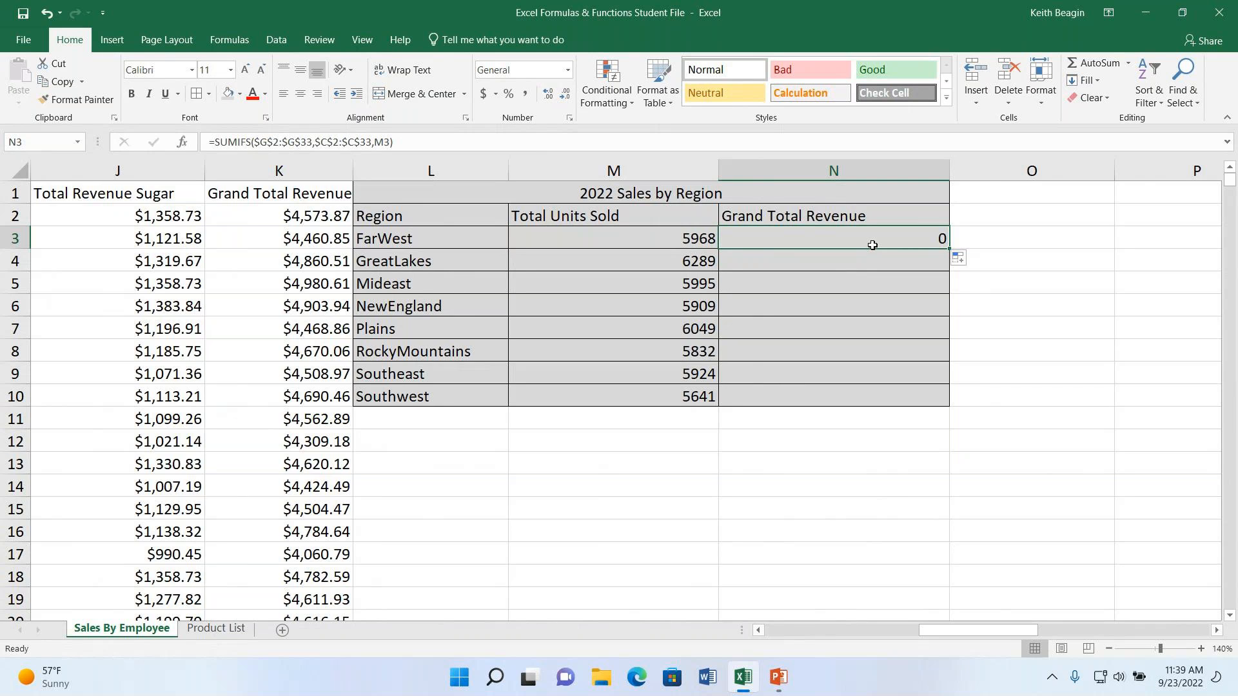
{"action": "left_click_drag", "start_coordinate": [645, 240], "coordinate": [821, 238]}
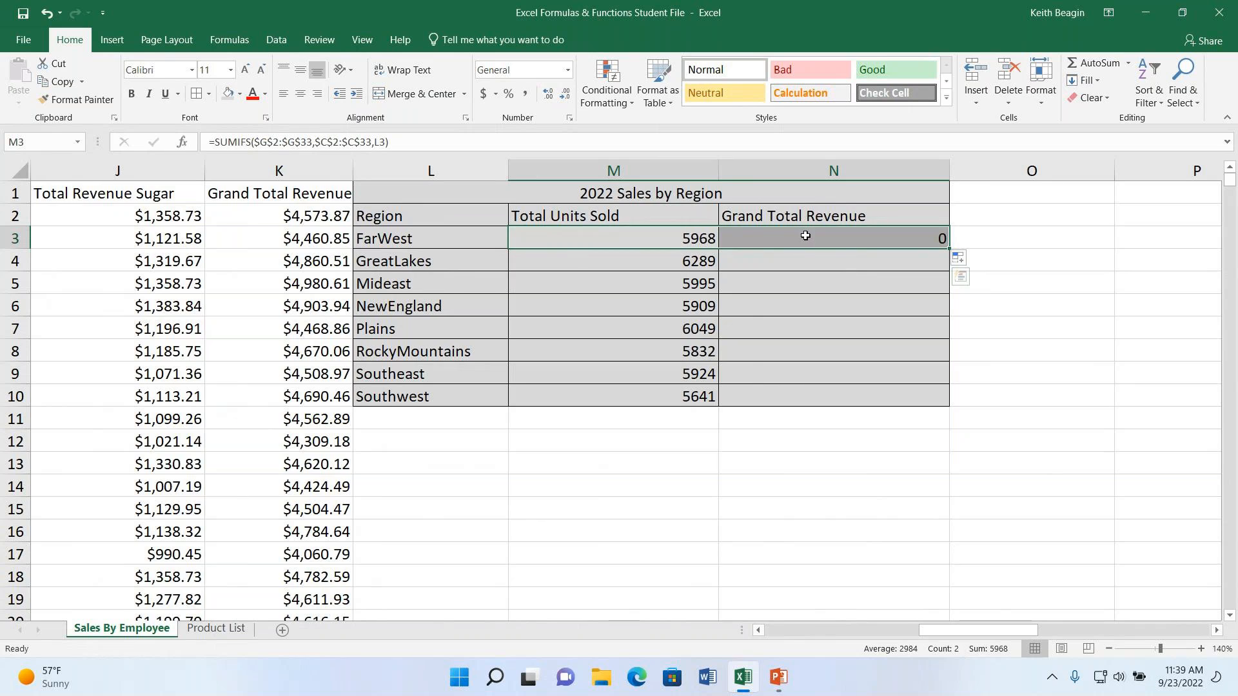
{"action": "left_click", "coordinate": [800, 242]}
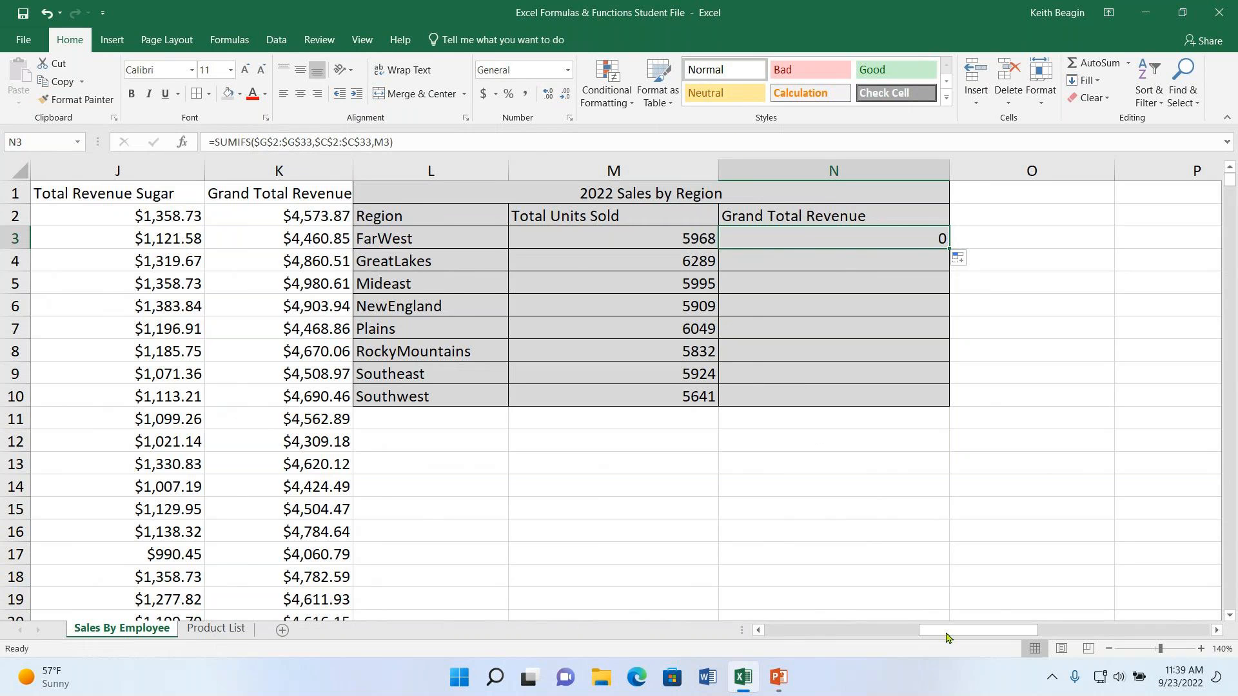
- Change the sum range of N3's SUMIFS formula to the Grand Total Revenue column cells $K$2:$K$33
{"action": "left_click_drag", "start_coordinate": [970, 634], "coordinate": [997, 629]}
{"action": "left_click", "coordinate": [639, 171]}
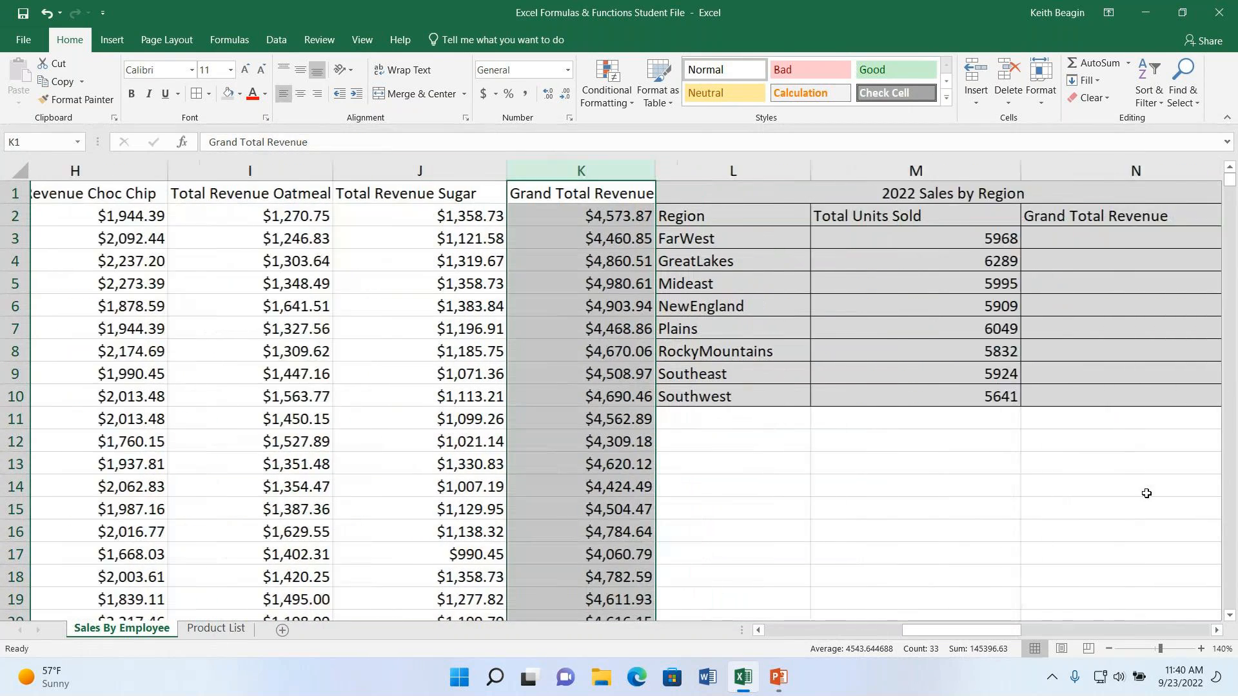
{"action": "left_click", "coordinate": [976, 243]}
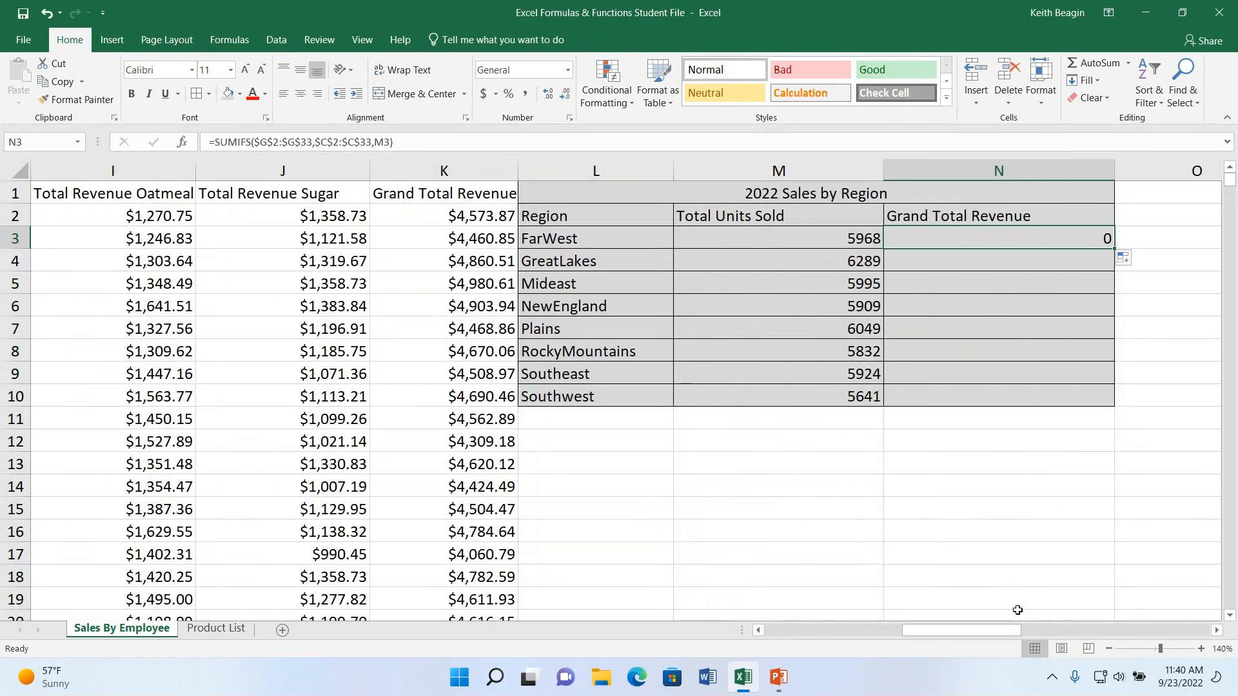
{"action": "left_click", "coordinate": [268, 142]}
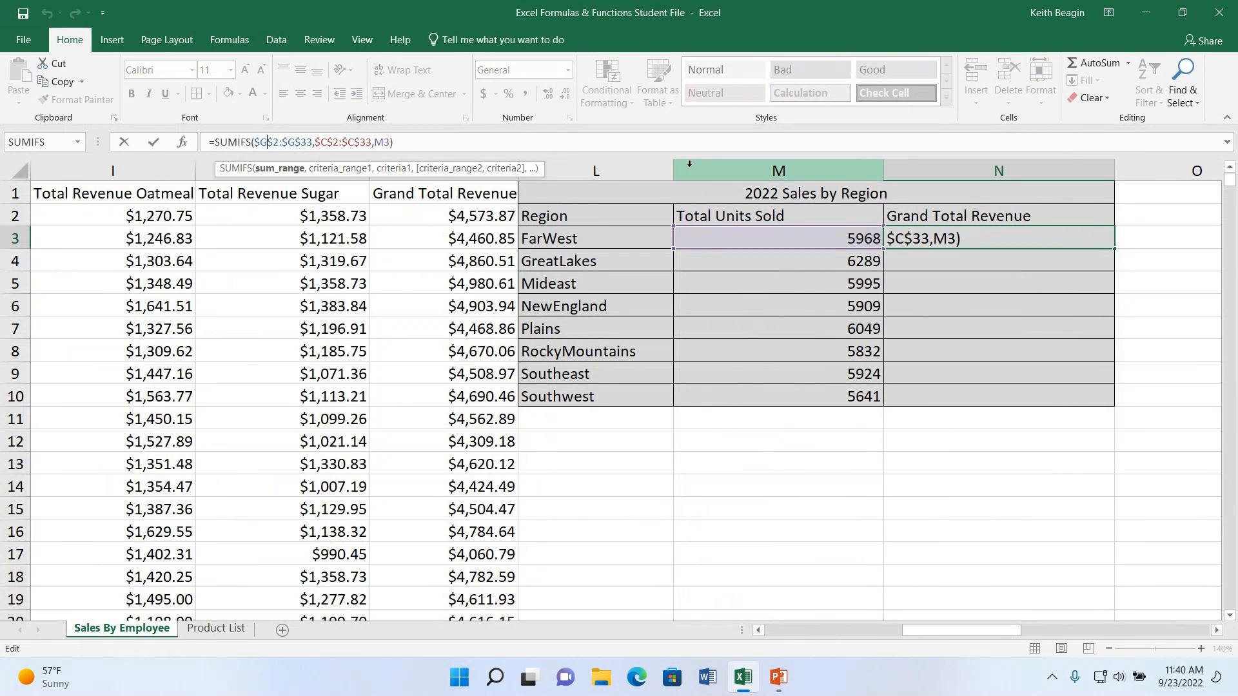
{"action": "key", "text": "BackSpace"}
{"action": "type", "text": "k"}
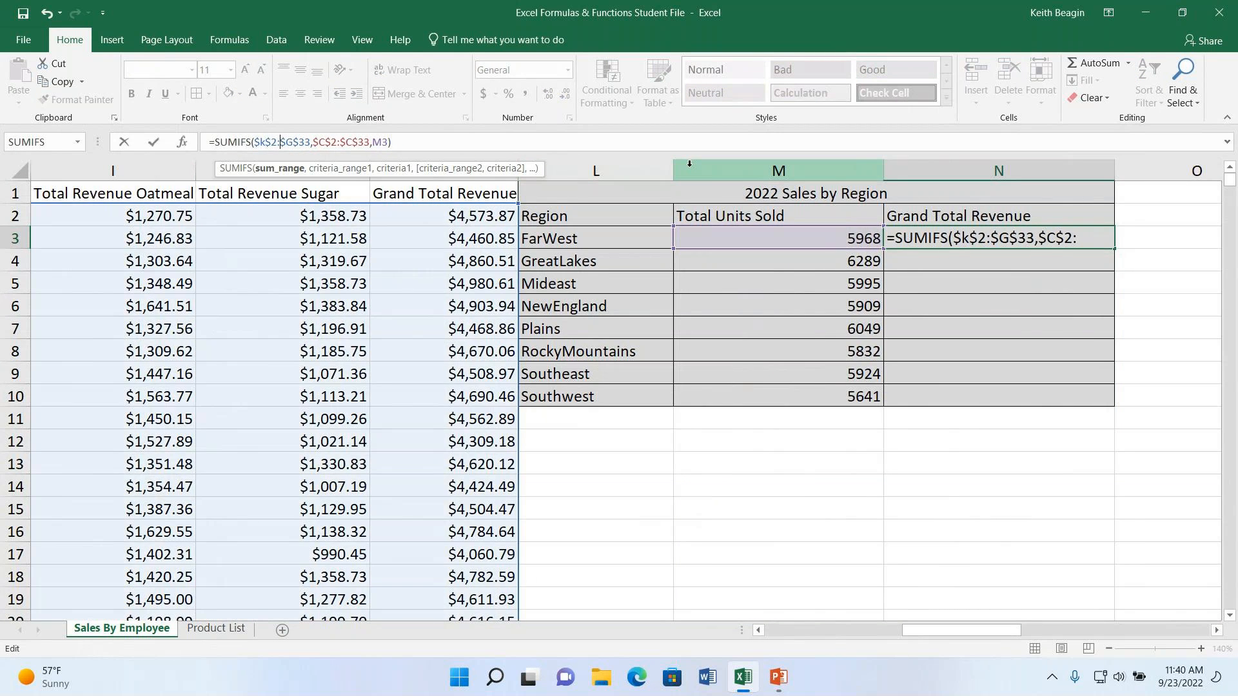
{"action": "key", "text": "BackSpace"}
{"action": "type", "text": "k"}
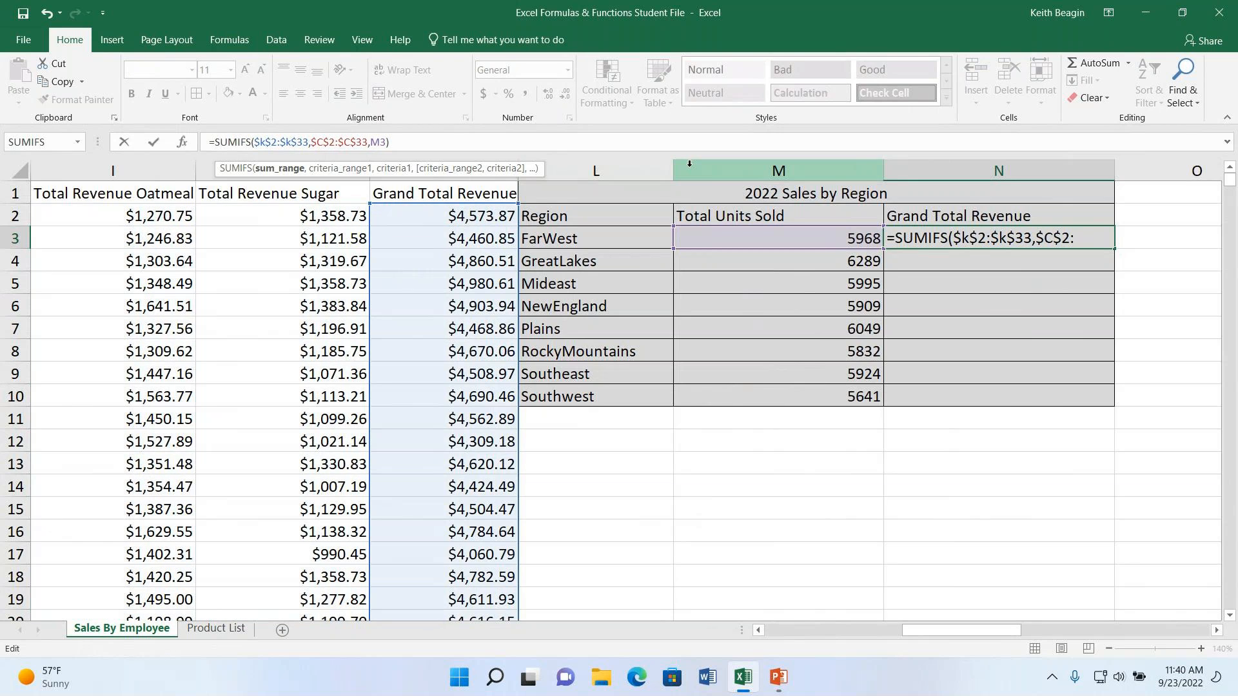
- Change the criterion in N3's SUMIFS formula to the FarWest region cell L3 and commit the formula
{"action": "key", "text": "Right"}
{"action": "key", "text": "Right"}
{"action": "key", "text": "Right"}
{"action": "key", "text": "Right"}
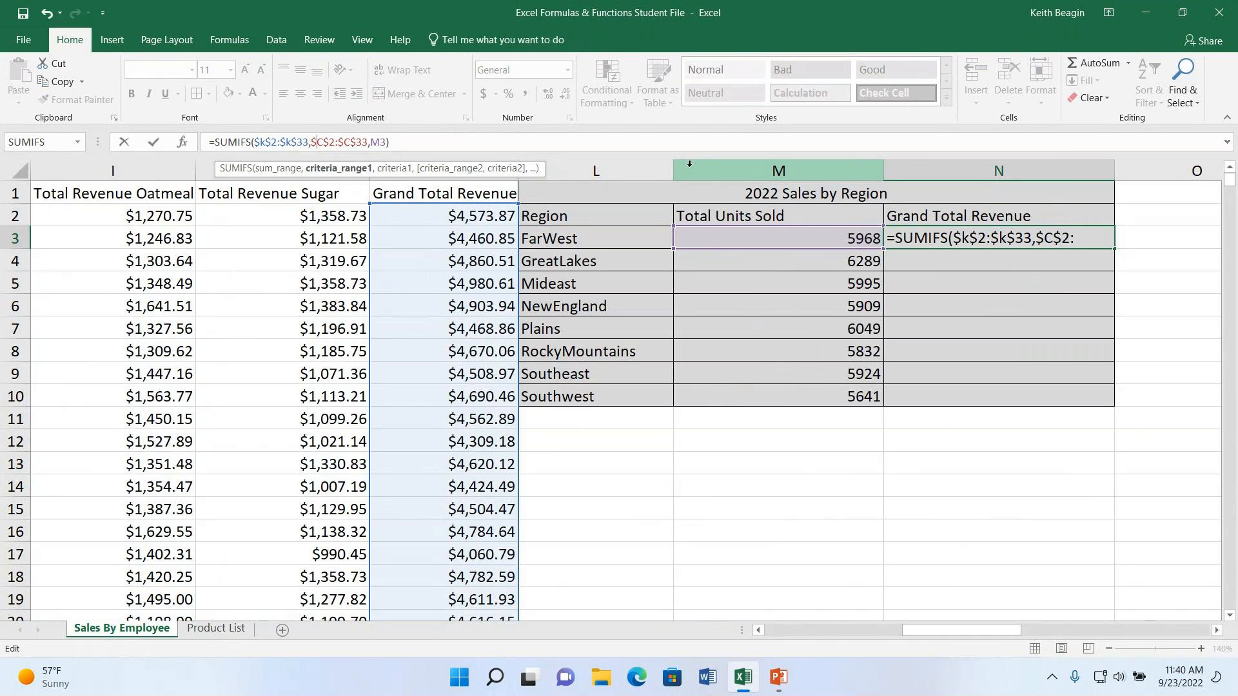
{"action": "key", "text": "Right"}
{"action": "key", "text": "Right"}
{"action": "key", "text": "Right"}
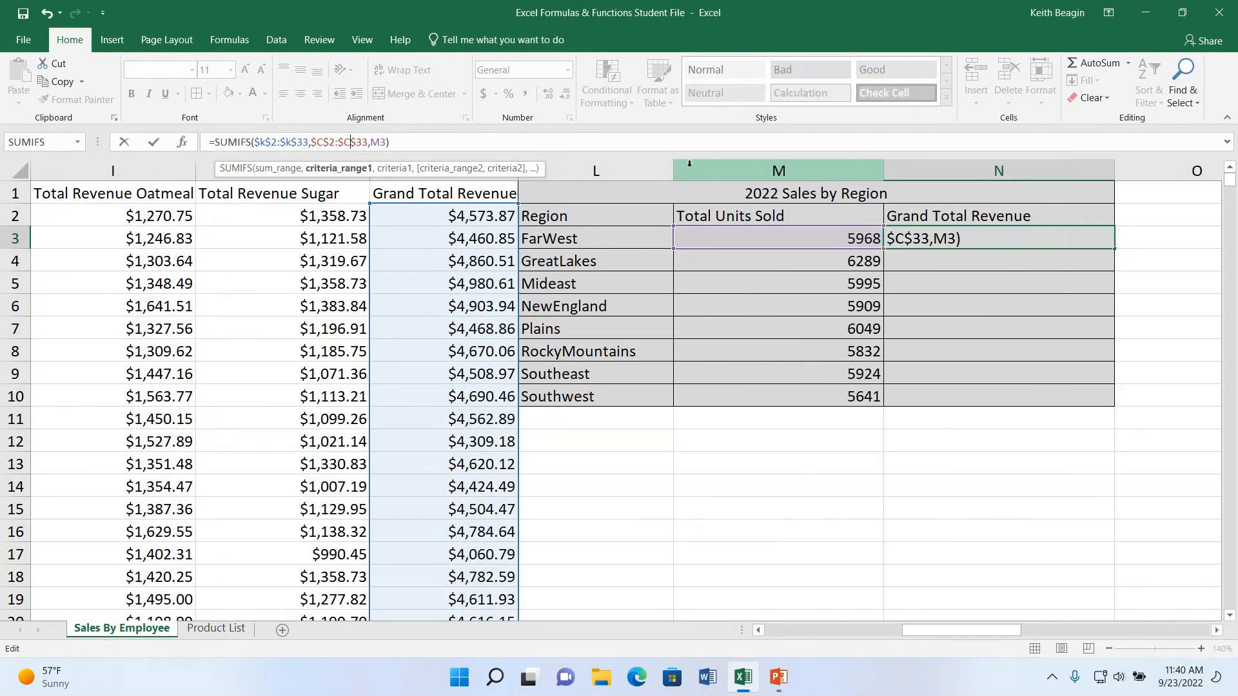
{"action": "key", "text": "Right"}
{"action": "key", "text": "Right"}
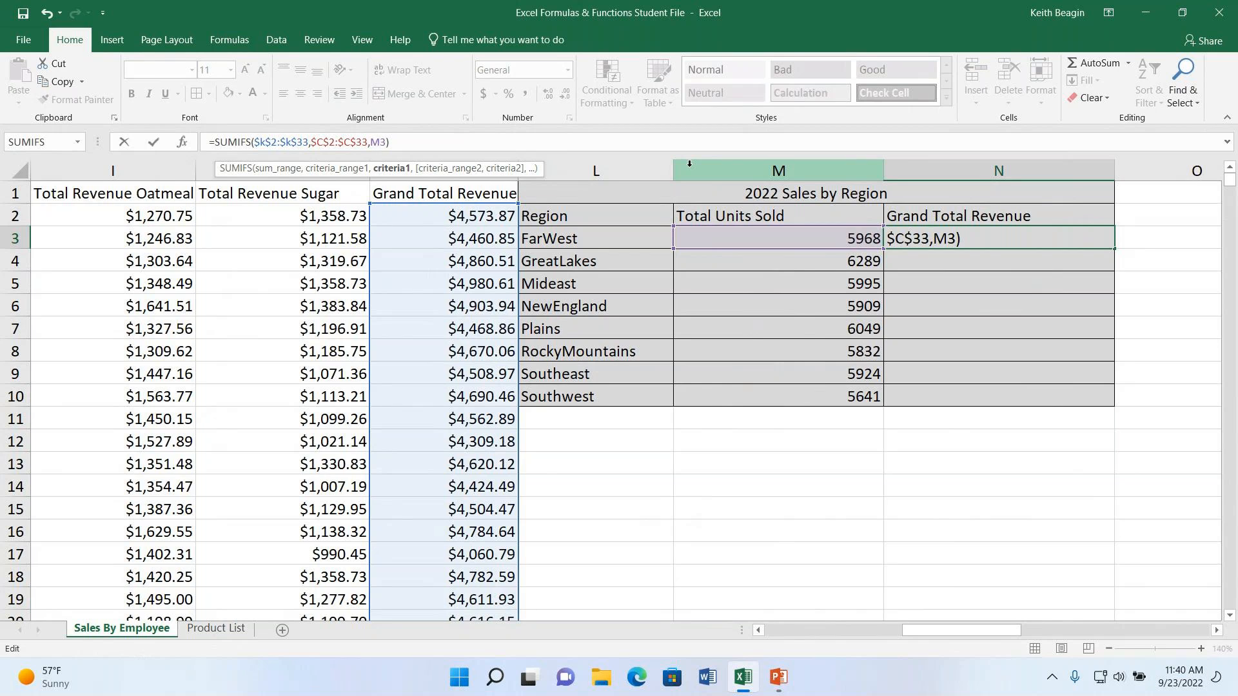
{"action": "key", "text": "BackSpace"}
{"action": "type", "text": "l"}
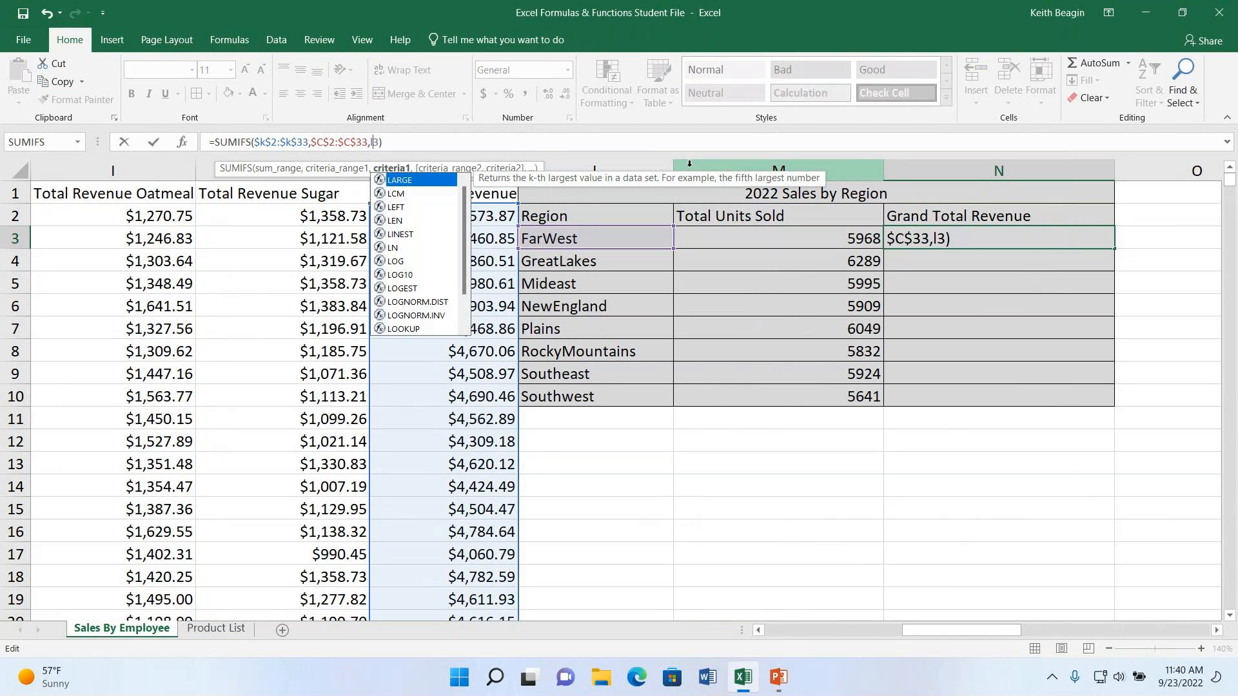
{"action": "key", "text": "Return"}
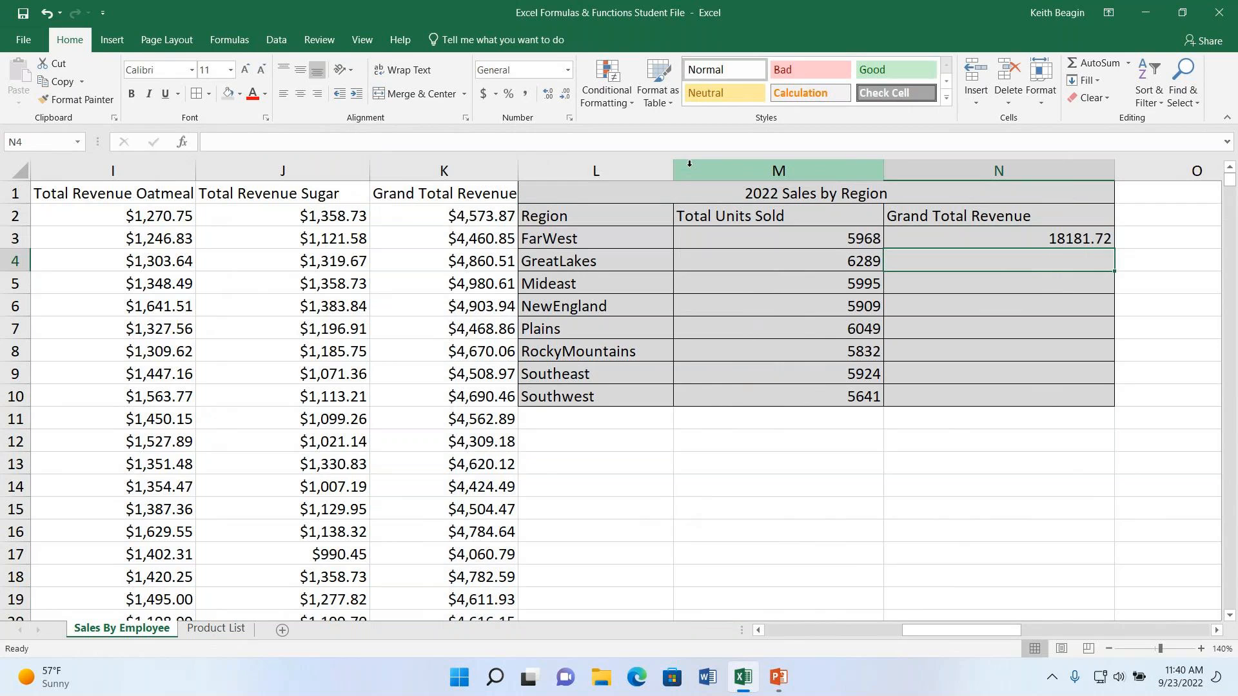
- Check N3's SUMIFS formula and fill it down through N10 for all regions' Grand Total Revenue
{"action": "double_click", "coordinate": [1055, 237]}
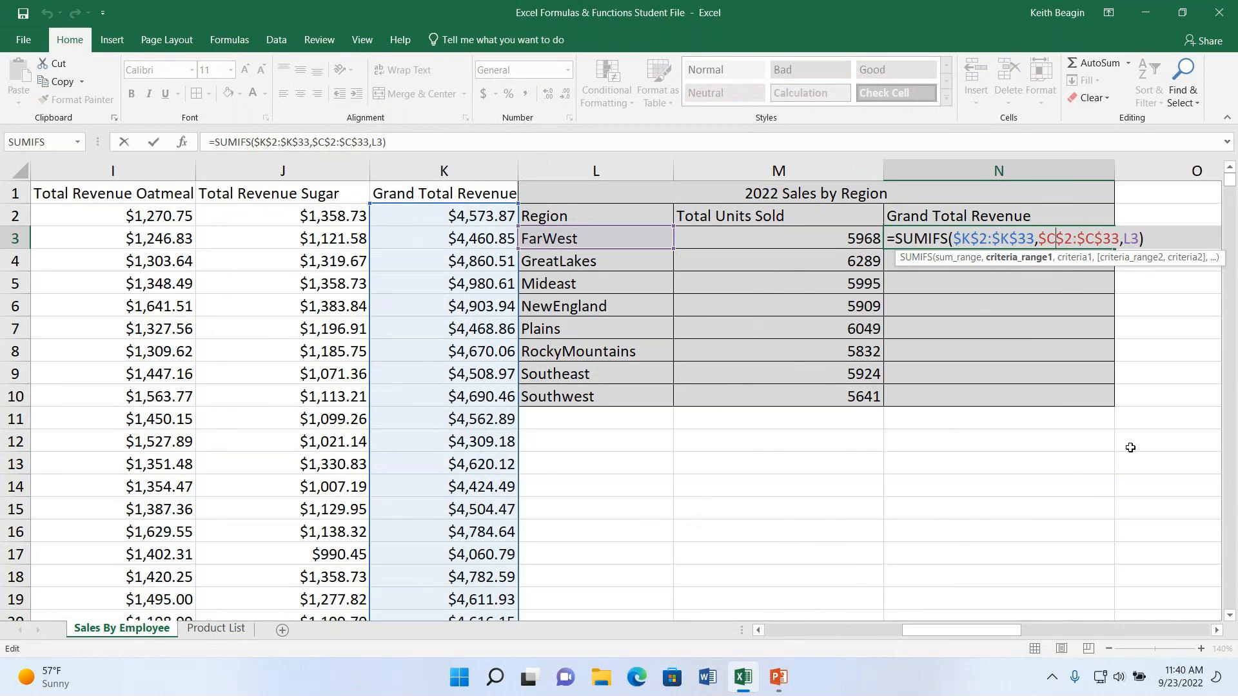
{"action": "key", "text": "Return"}
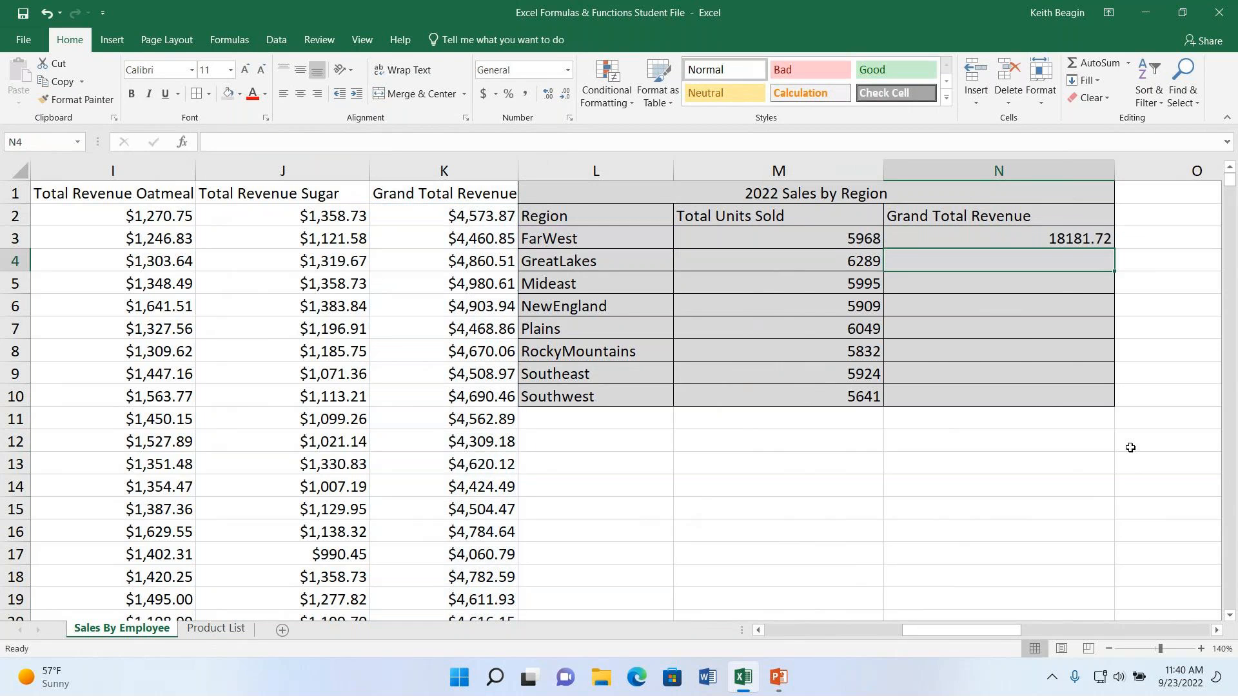
{"action": "left_click", "coordinate": [1096, 240]}
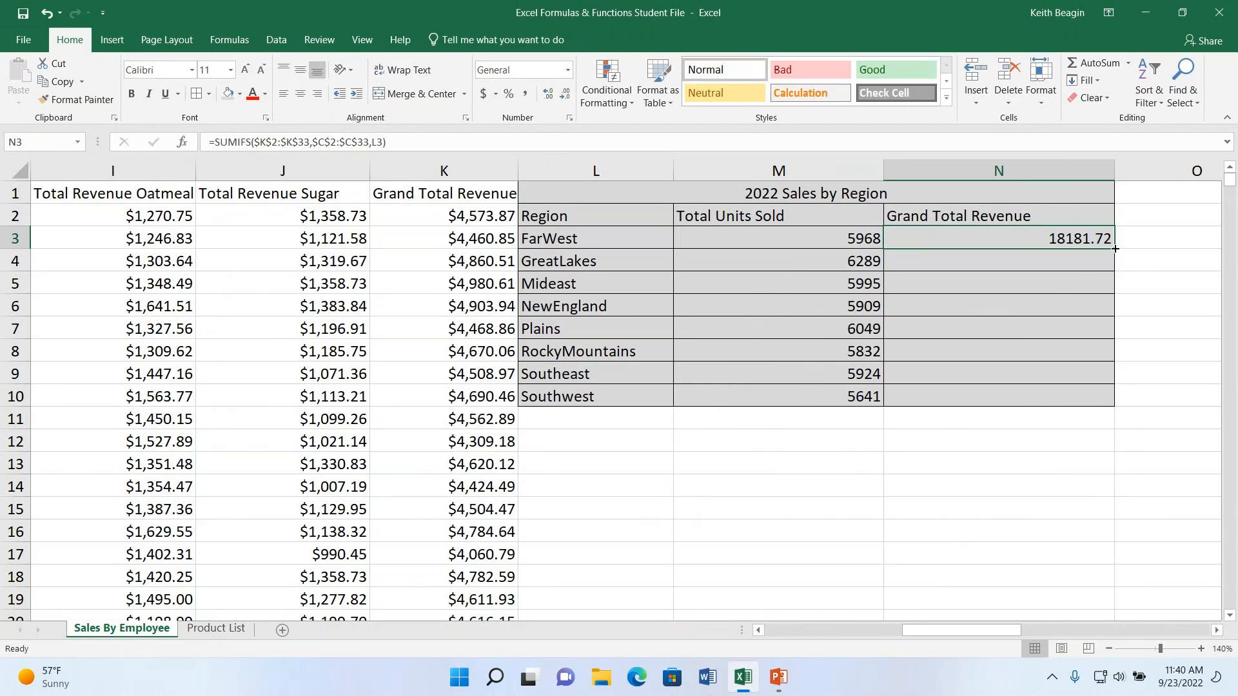
{"action": "left_click_drag", "start_coordinate": [1114, 249], "coordinate": [1121, 401]}
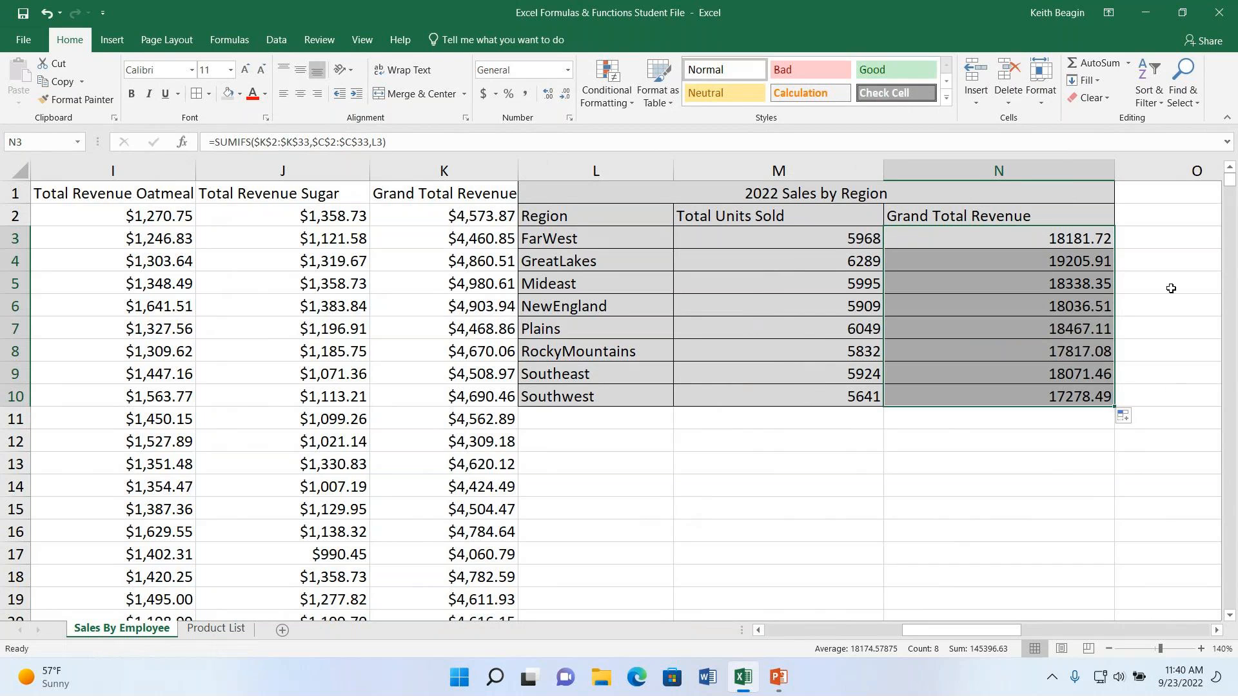
- Format the regional Grand Total Revenue cells N3:N10 as Currency
{"action": "left_click", "coordinate": [1067, 244]}
{"action": "left_click_drag", "start_coordinate": [1078, 239], "coordinate": [1076, 397]}
{"action": "left_click", "coordinate": [567, 69]}
{"action": "left_click", "coordinate": [535, 163]}
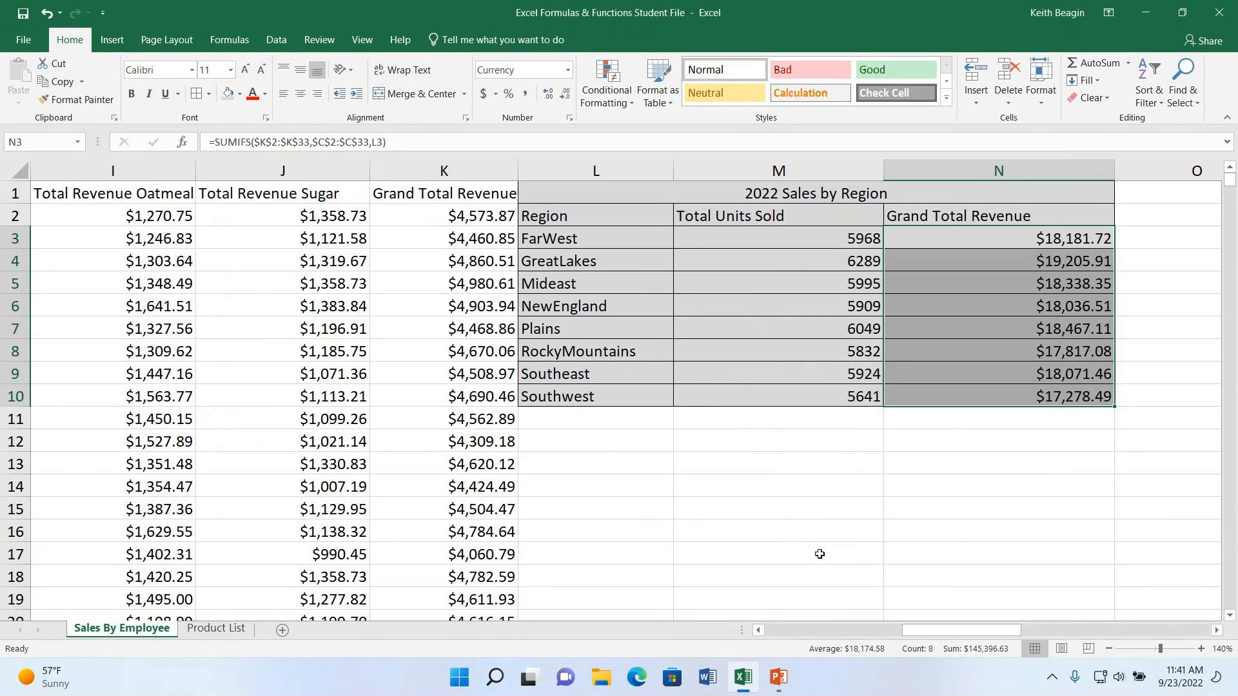
- Open the Product List sheet and review its Product ID, Item Name and Price columns
{"action": "left_click", "coordinate": [216, 631]}
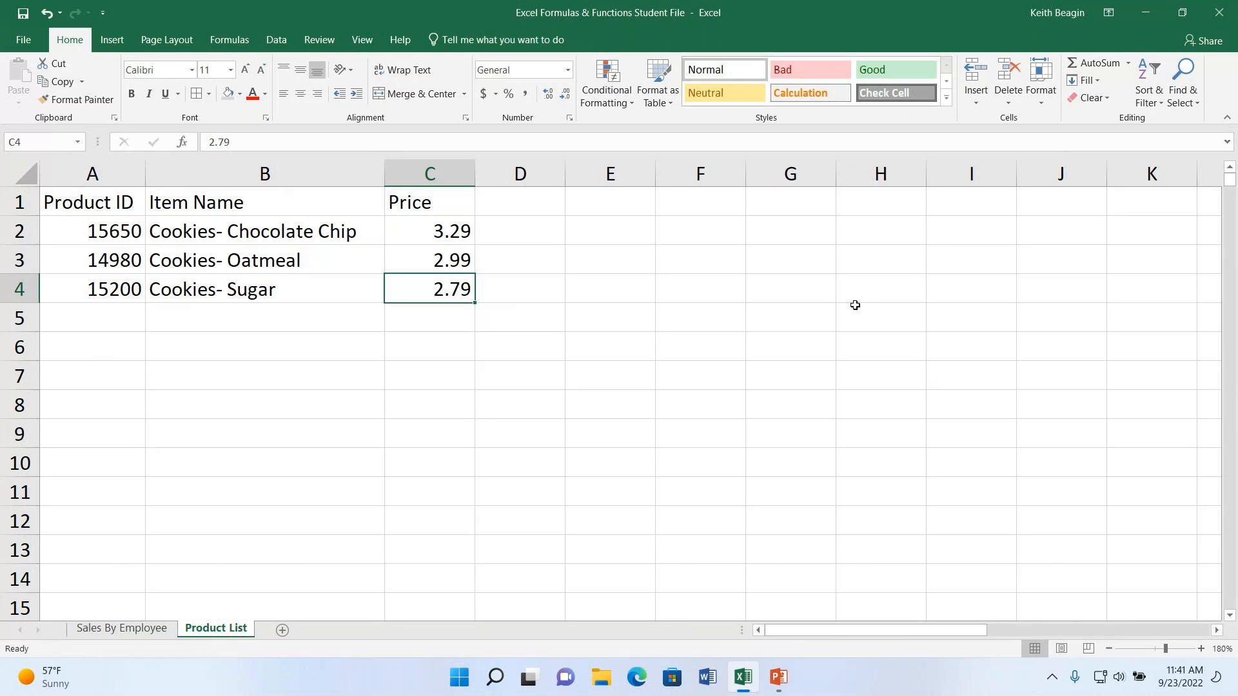
{"action": "left_click", "coordinate": [632, 207]}
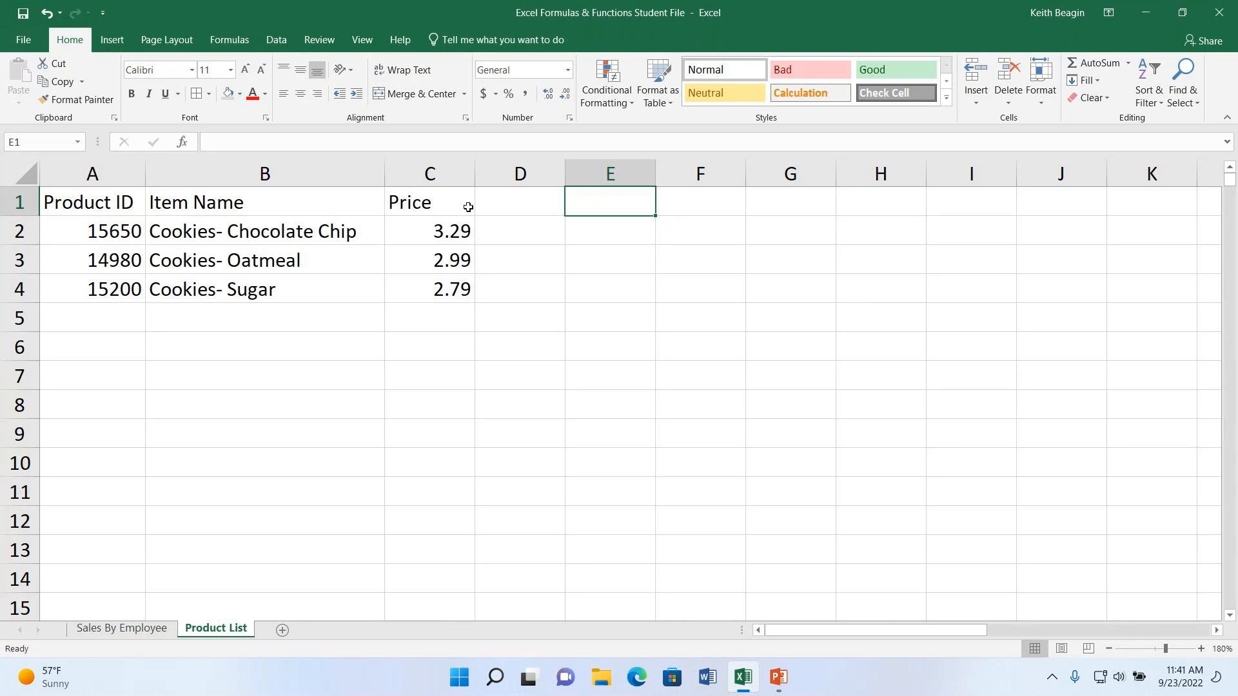
{"action": "left_click", "coordinate": [110, 175]}
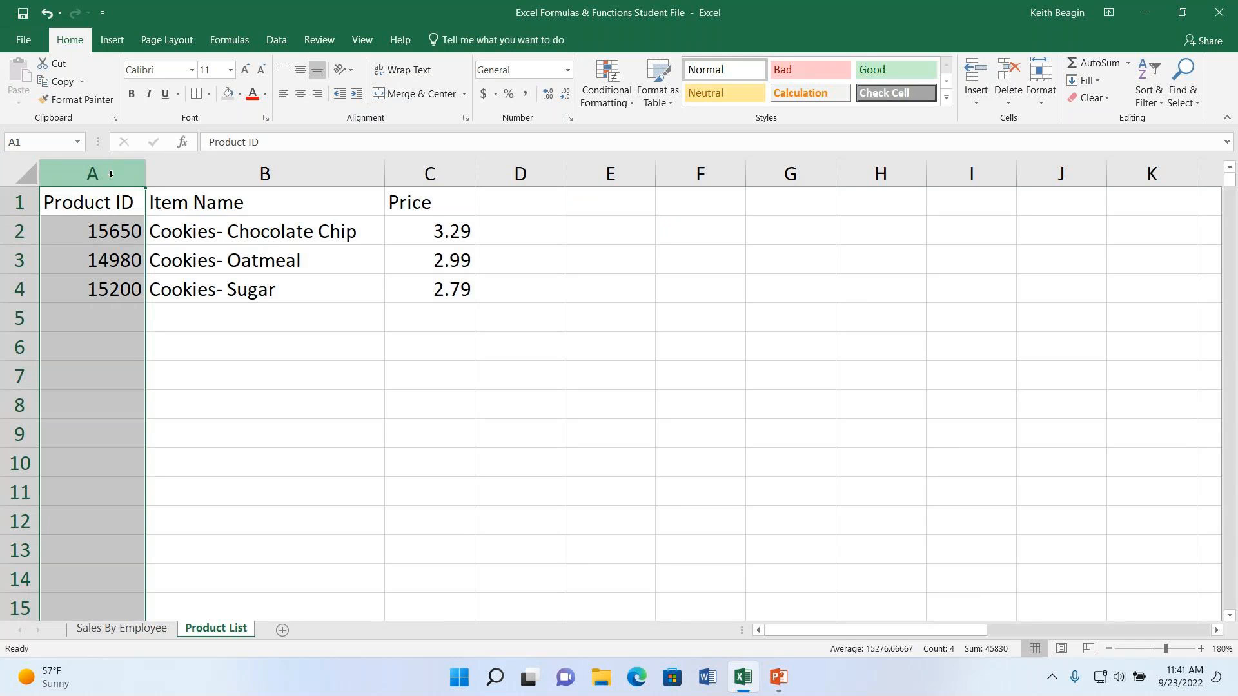
{"action": "left_click", "coordinate": [263, 205]}
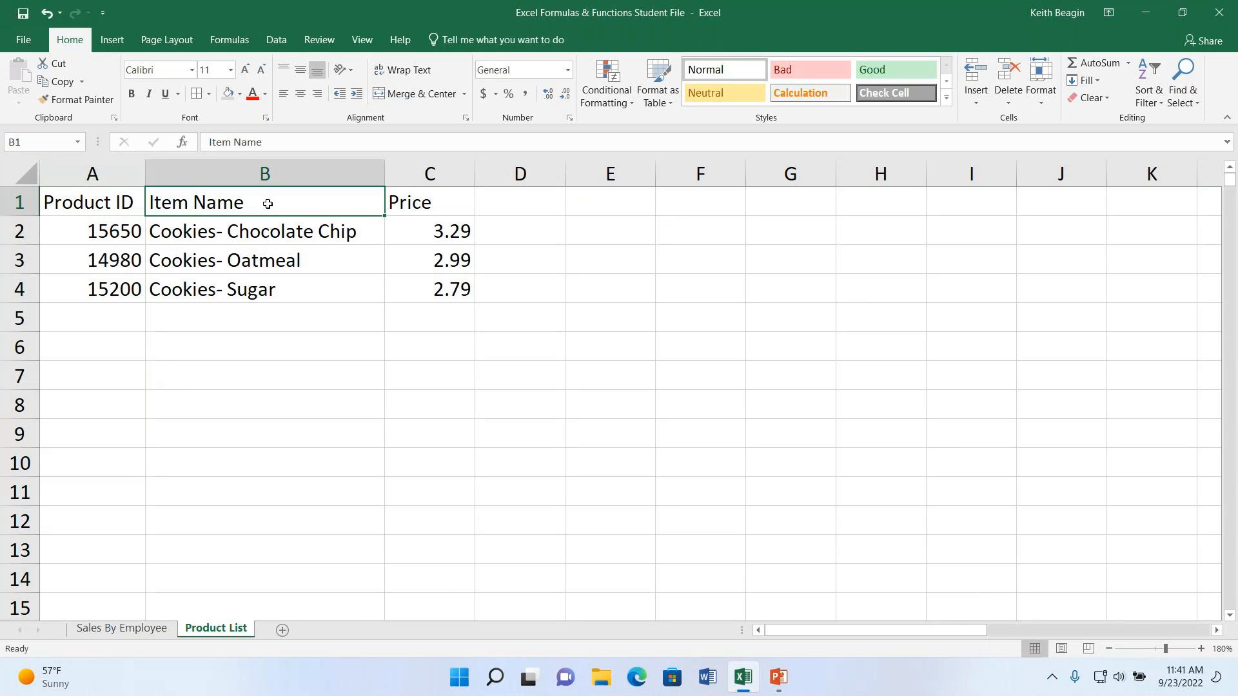
{"action": "left_click", "coordinate": [445, 198]}
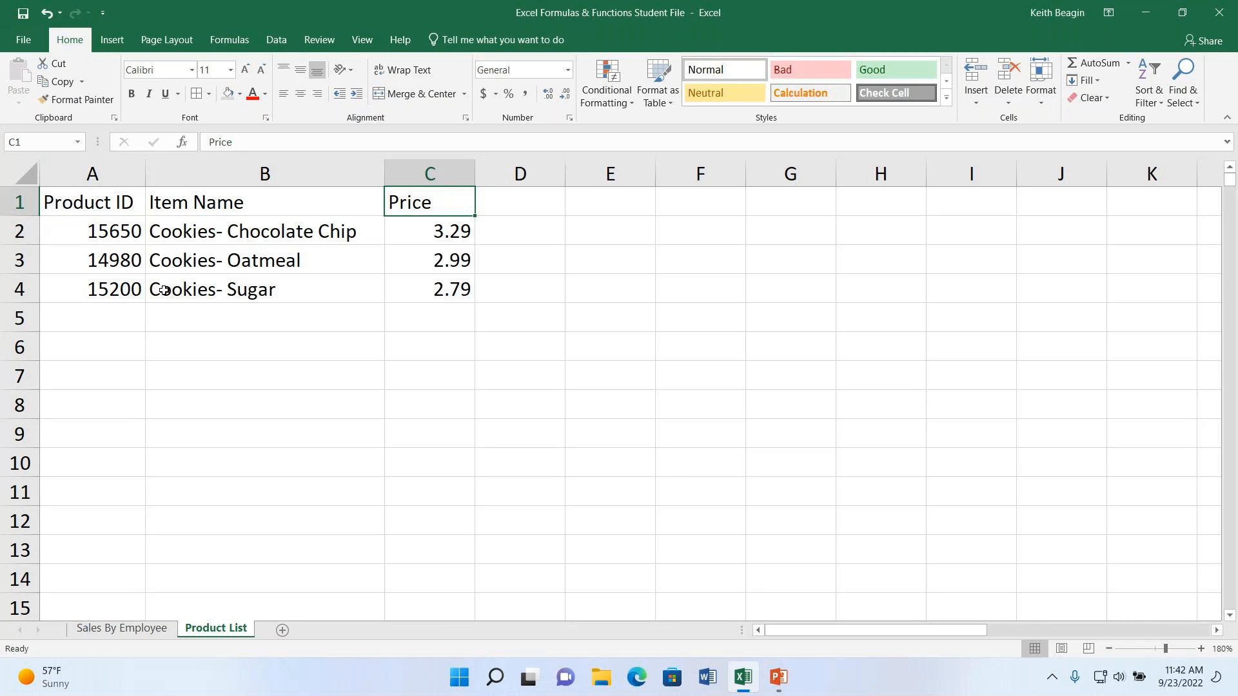
{"action": "left_click", "coordinate": [592, 207]}
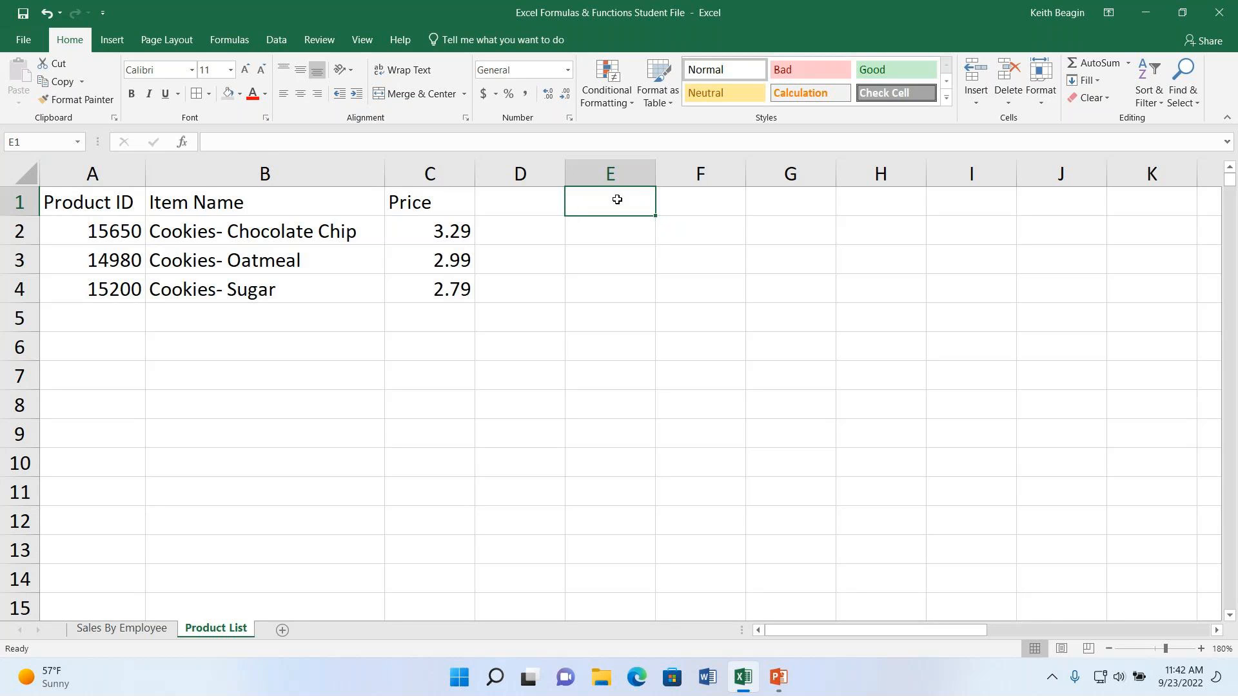
- Enter the headers Product ID in E1 and Item Name in F1, widening columns E and F to fit the text
{"action": "type", "text": "Product Id"}
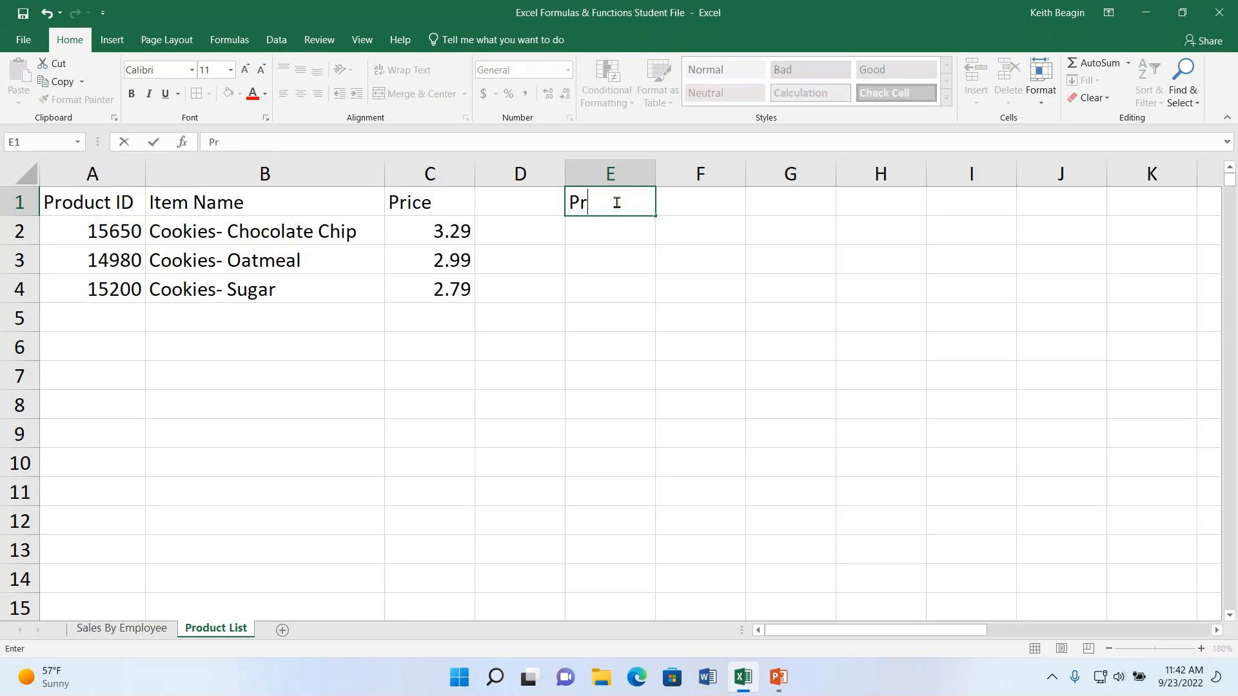
{"action": "key", "text": "BackSpace"}
{"action": "type", "text": "D"}
{"action": "key", "text": "Return"}
{"action": "left_click_drag", "start_coordinate": [662, 179], "coordinate": [671, 178]}
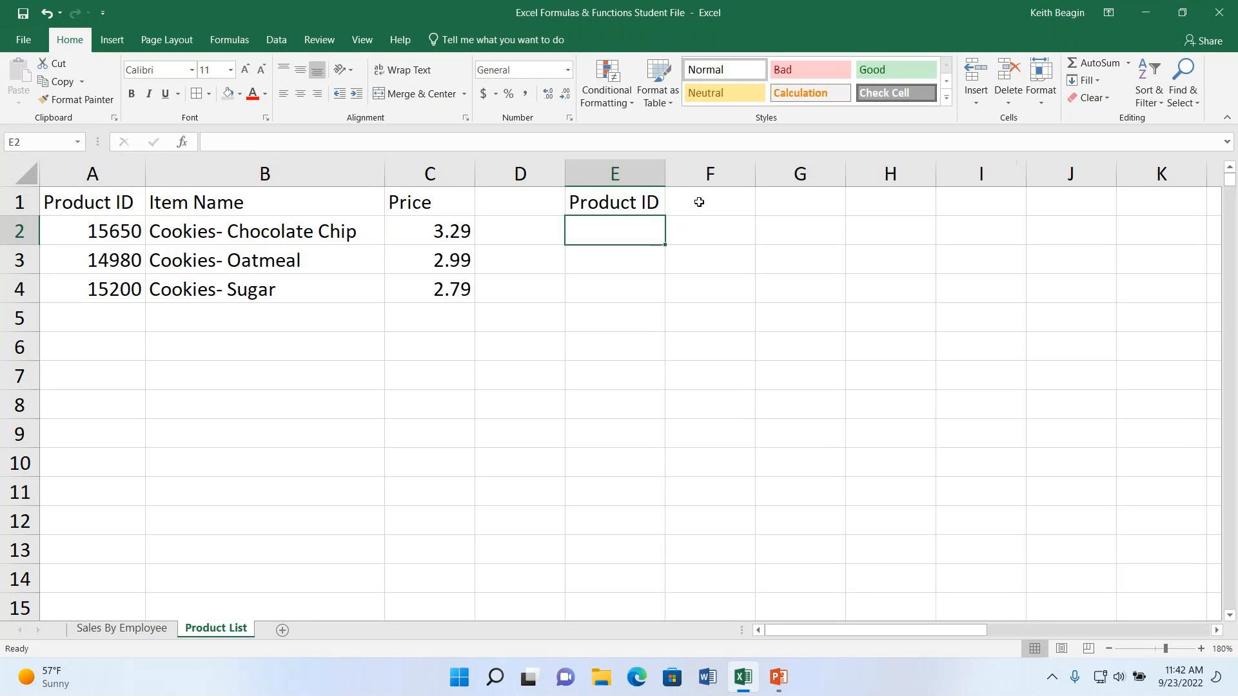
{"action": "left_click", "coordinate": [712, 204]}
{"action": "type", "text": "Item Name"}
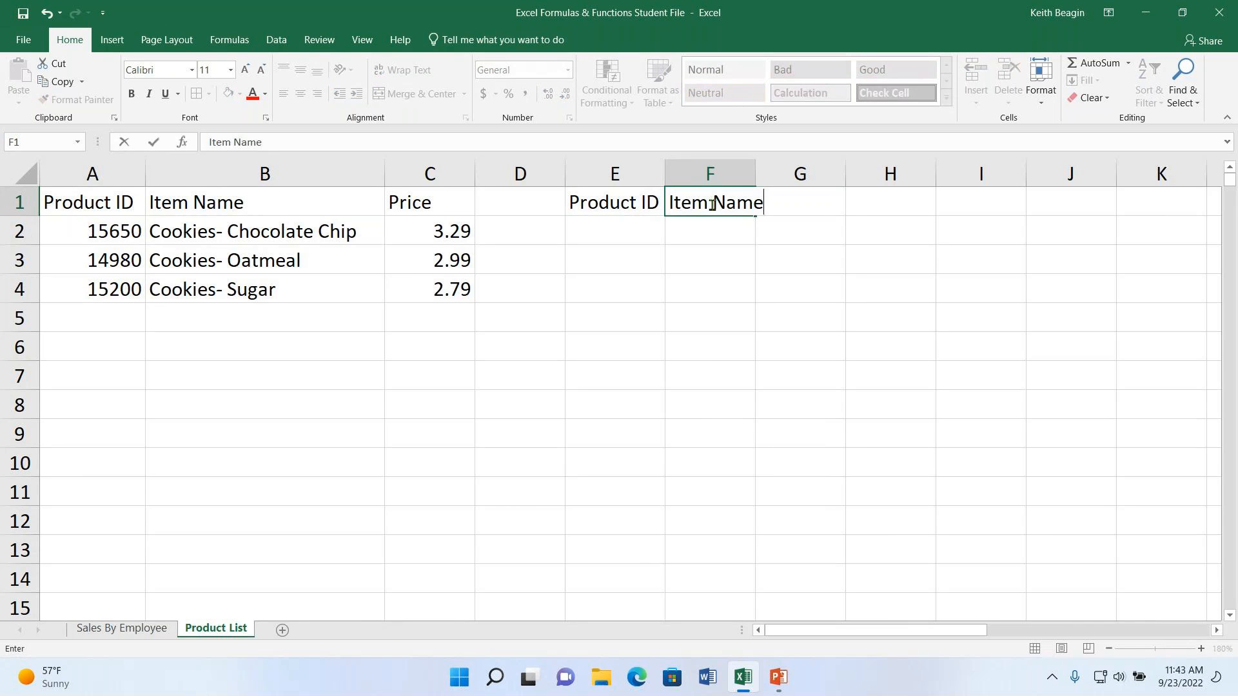
{"action": "key", "text": "Tab"}
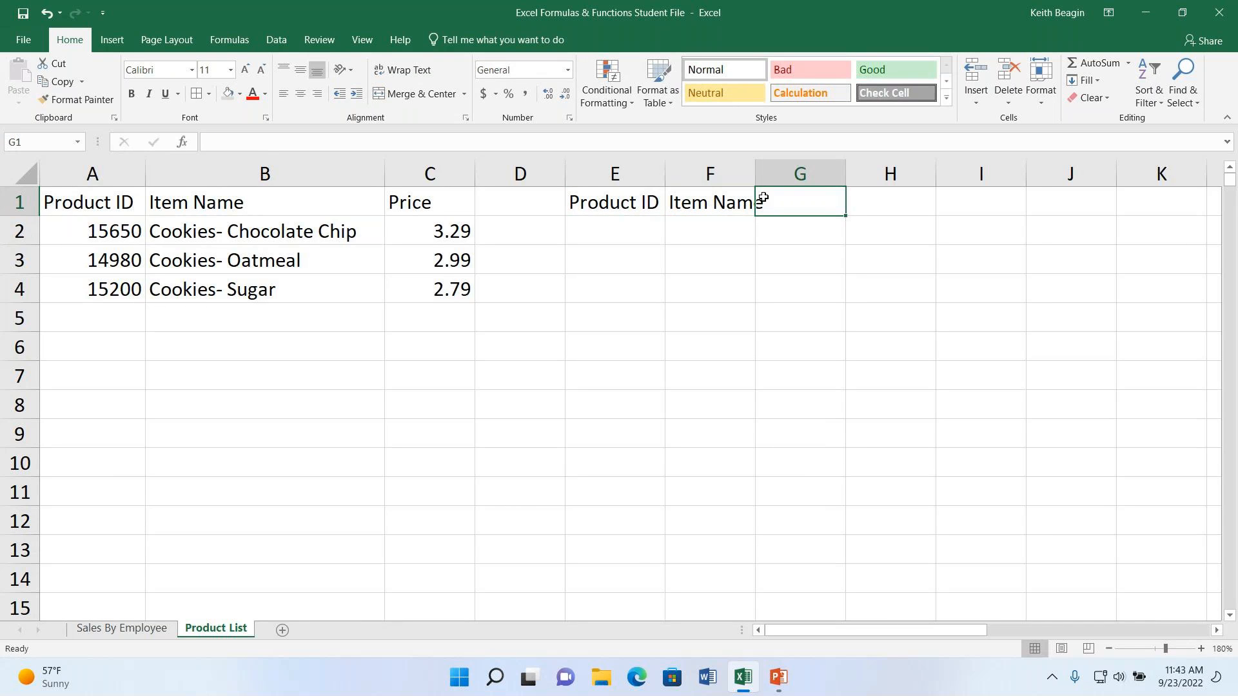
{"action": "left_click_drag", "start_coordinate": [755, 174], "coordinate": [771, 174]}
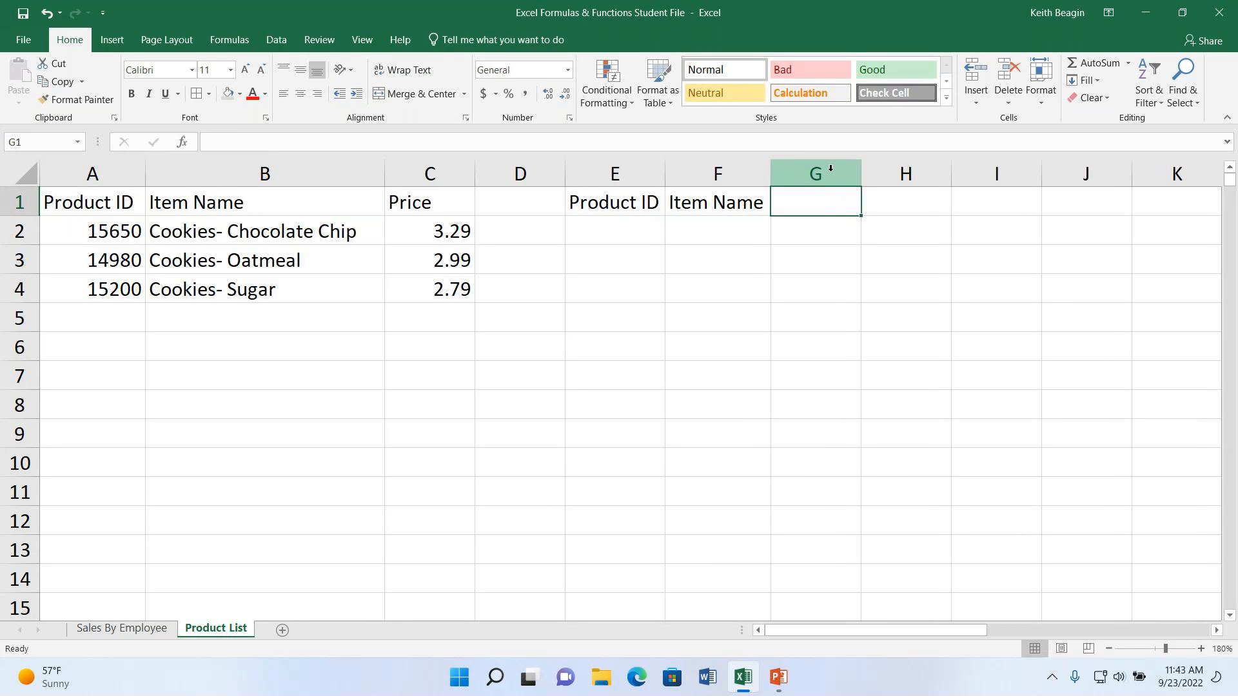
- Enter the headers Price, Quantity, Subtotal, Sales Tax and Grand Total in G1:K1, and fit column K to its header
{"action": "type", "text": "Price"}
{"action": "key", "text": "Tab"}
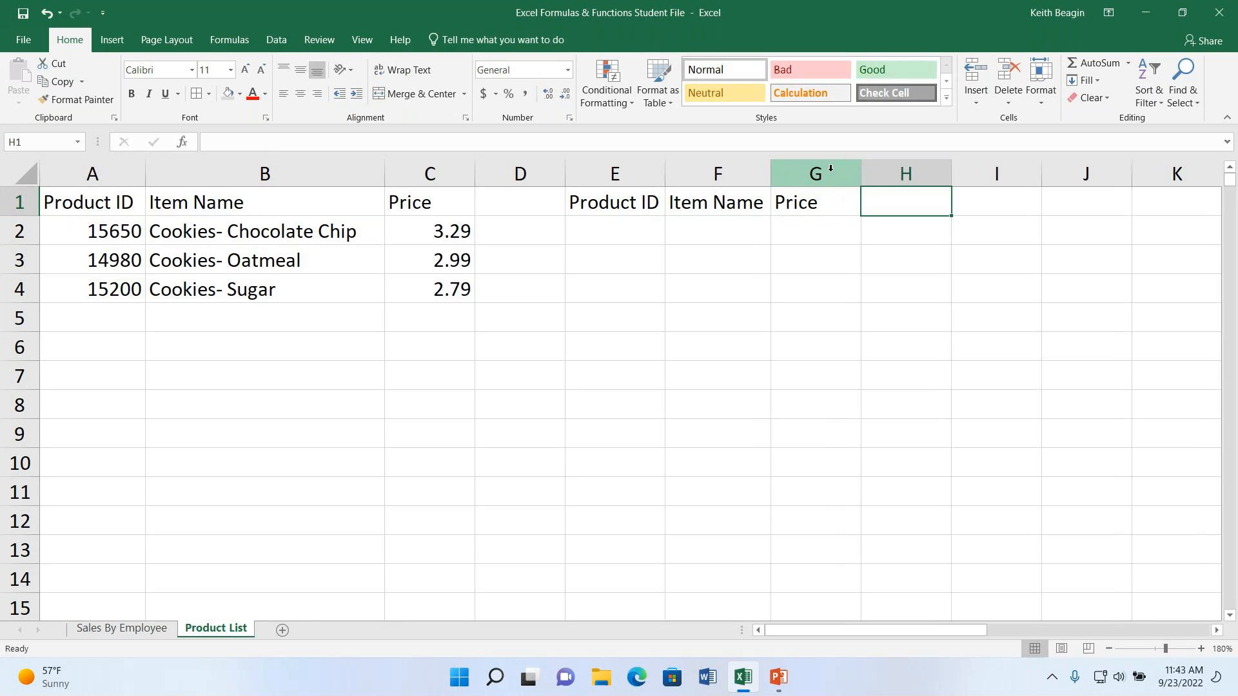
{"action": "type", "text": "Quantity"}
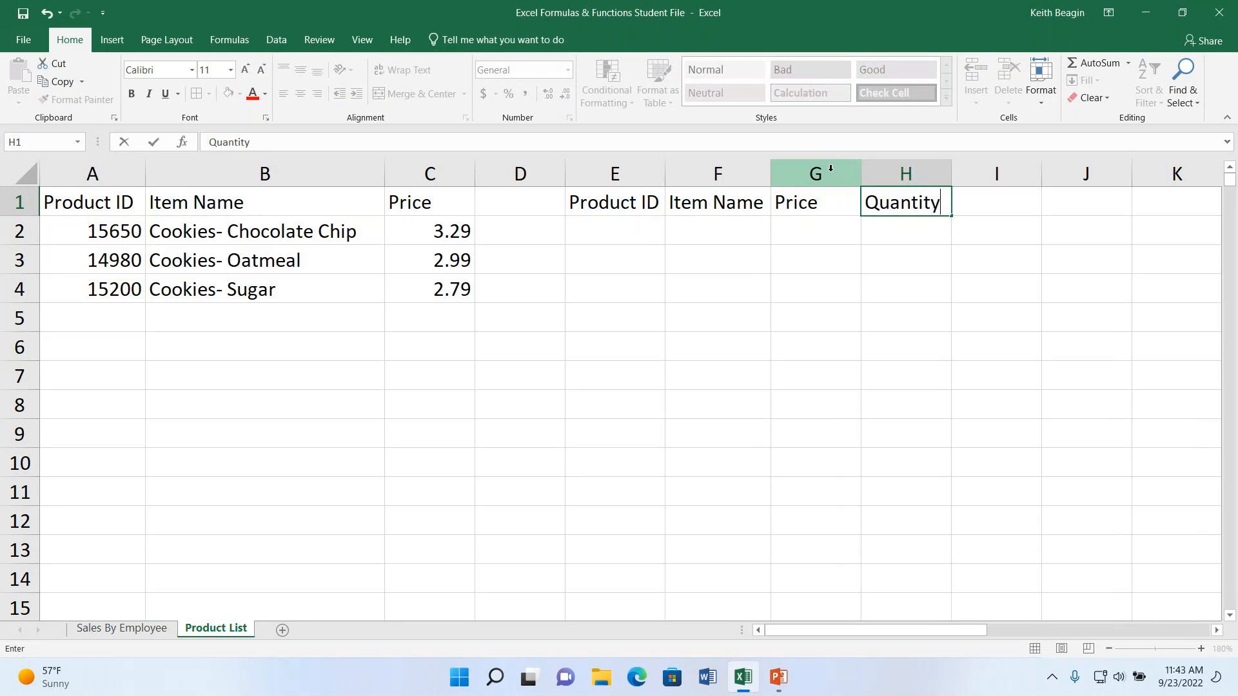
{"action": "key", "text": "Tab"}
{"action": "type", "text": "Subtotal"}
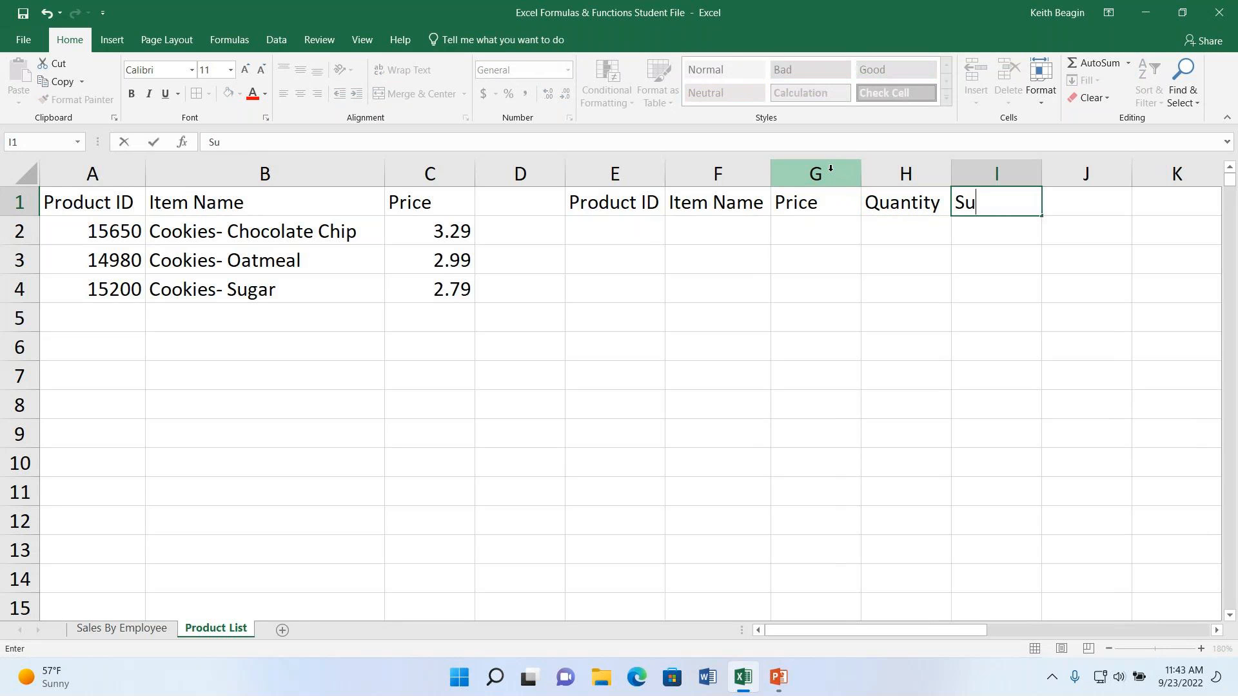
{"action": "key", "text": "Tab"}
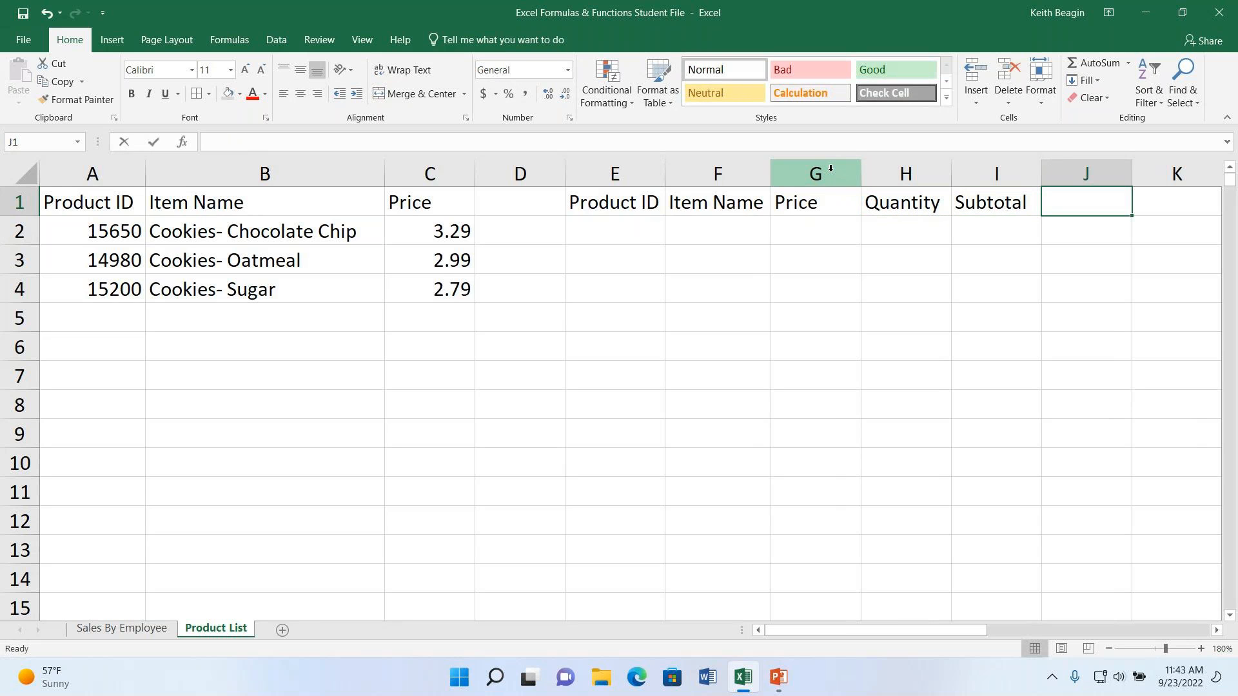
{"action": "type", "text": "Sales T"}
{"action": "type", "text": "ax"}
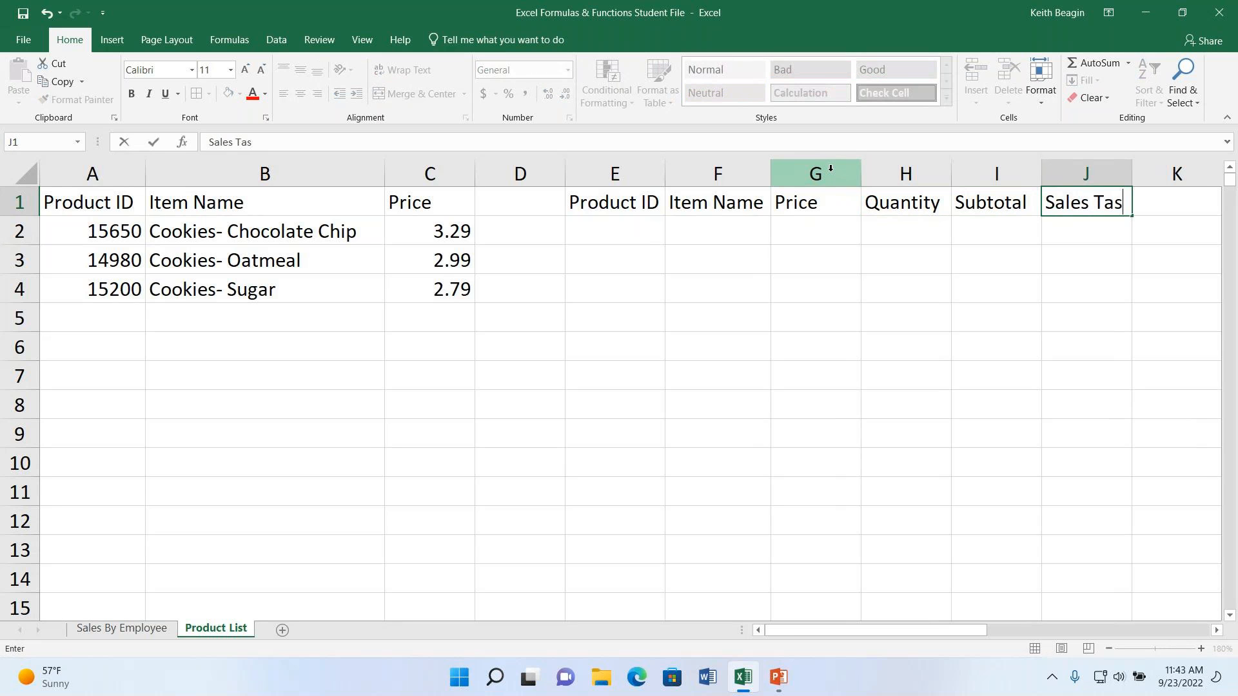
{"action": "key", "text": "Tab"}
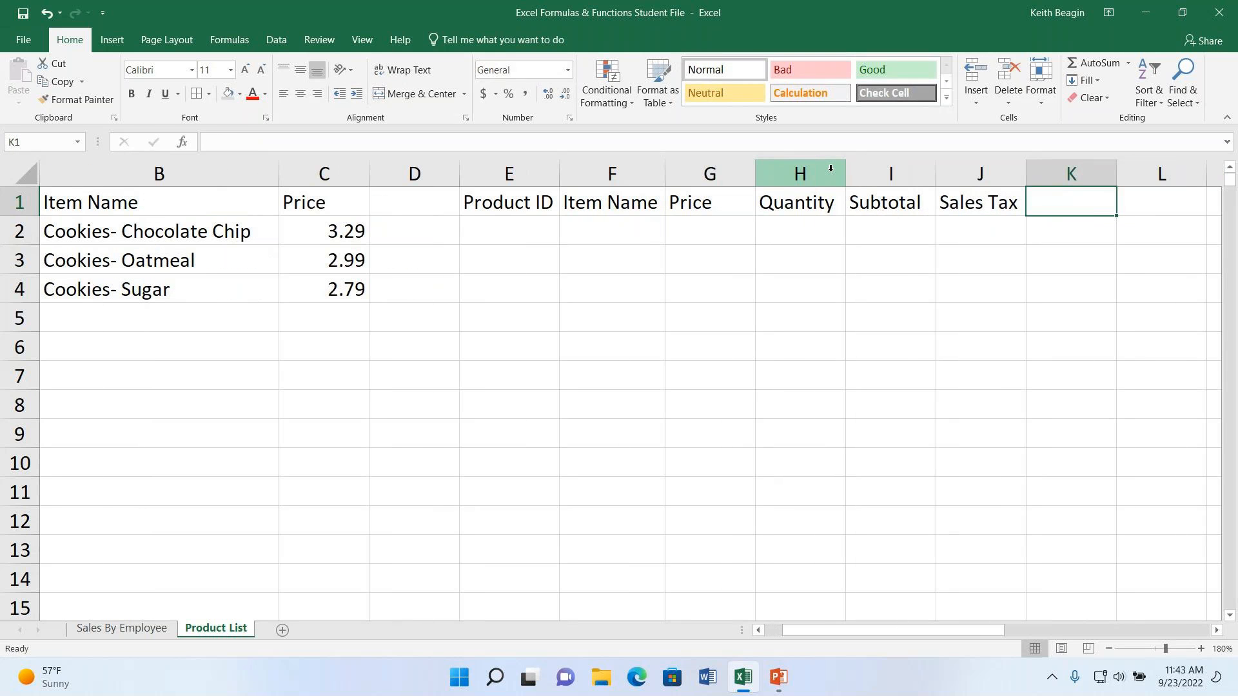
{"action": "type", "text": "Grand Total"}
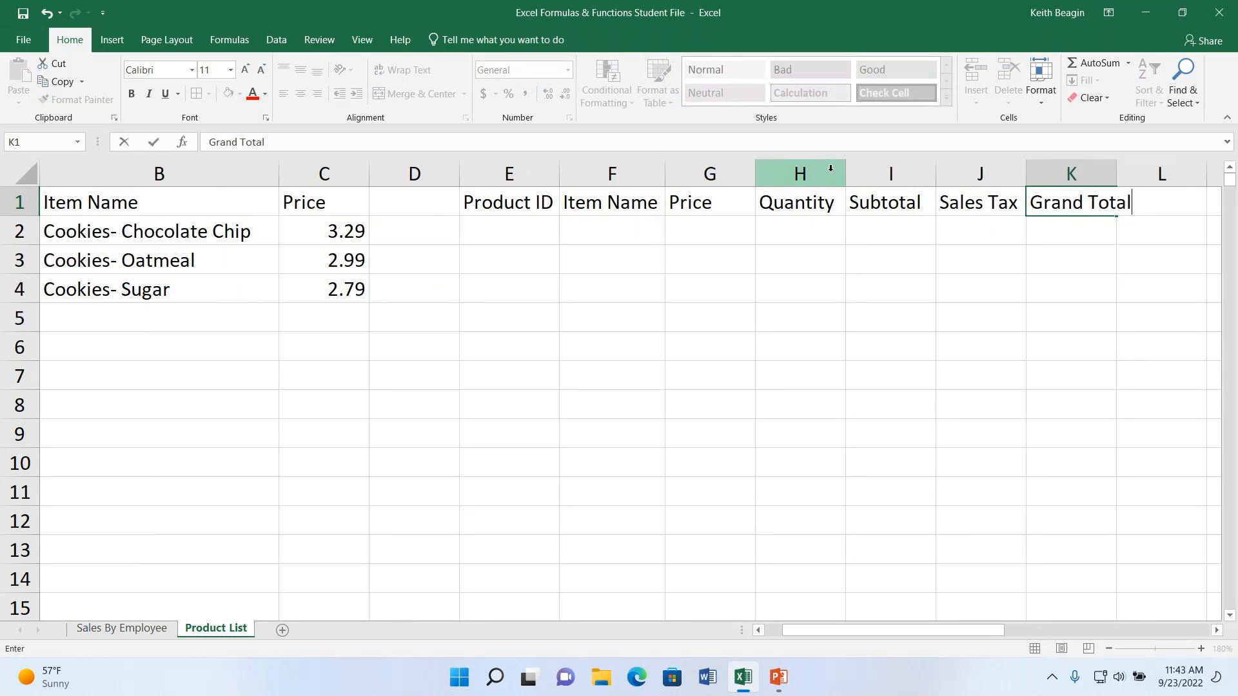
{"action": "key", "text": "Tab"}
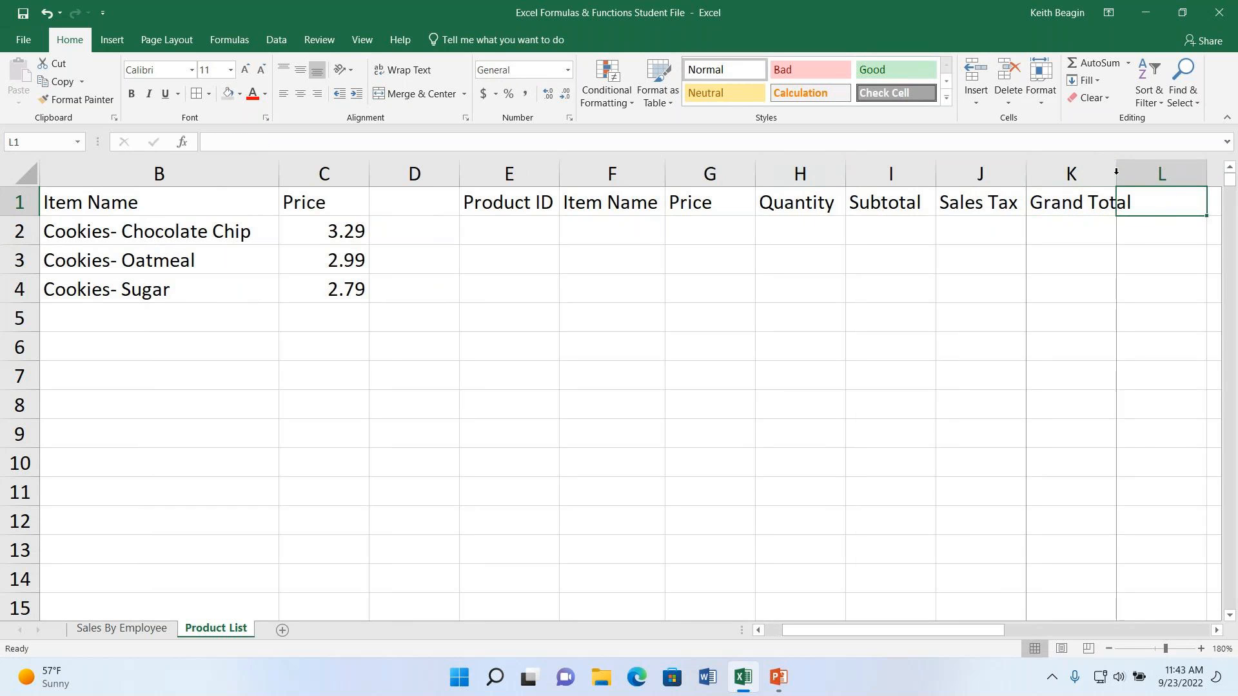
{"action": "double_click", "coordinate": [1116, 171]}
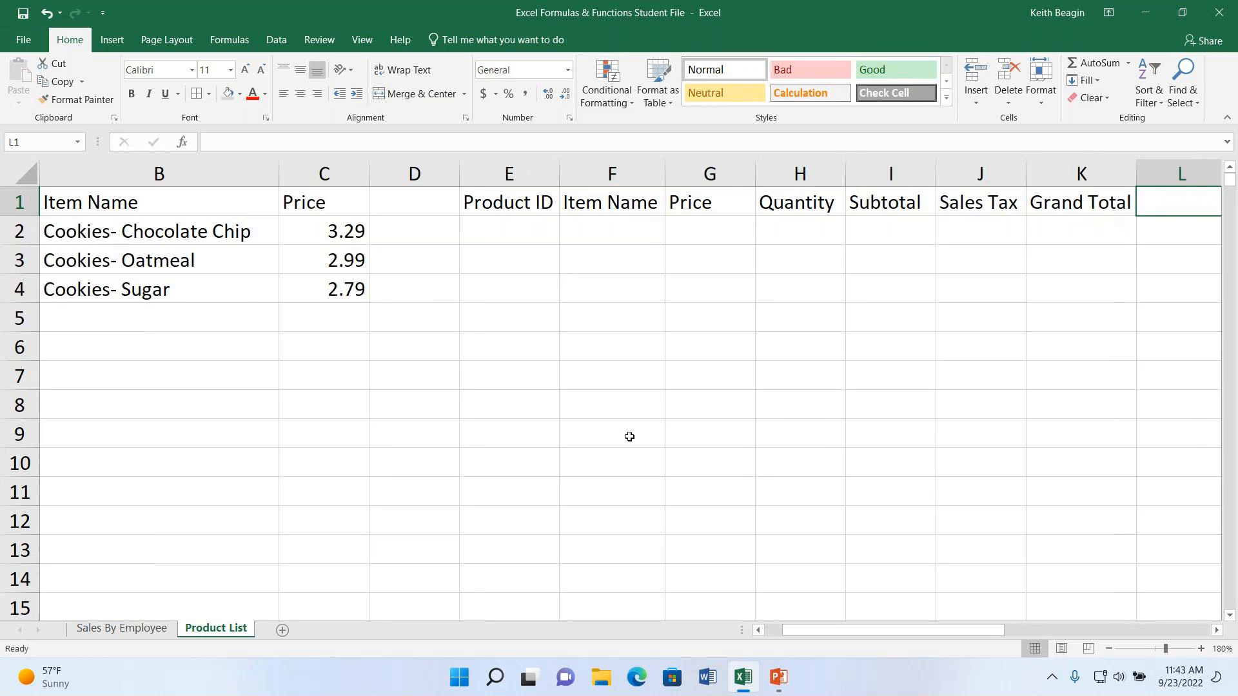
{"action": "left_click", "coordinate": [545, 241]}
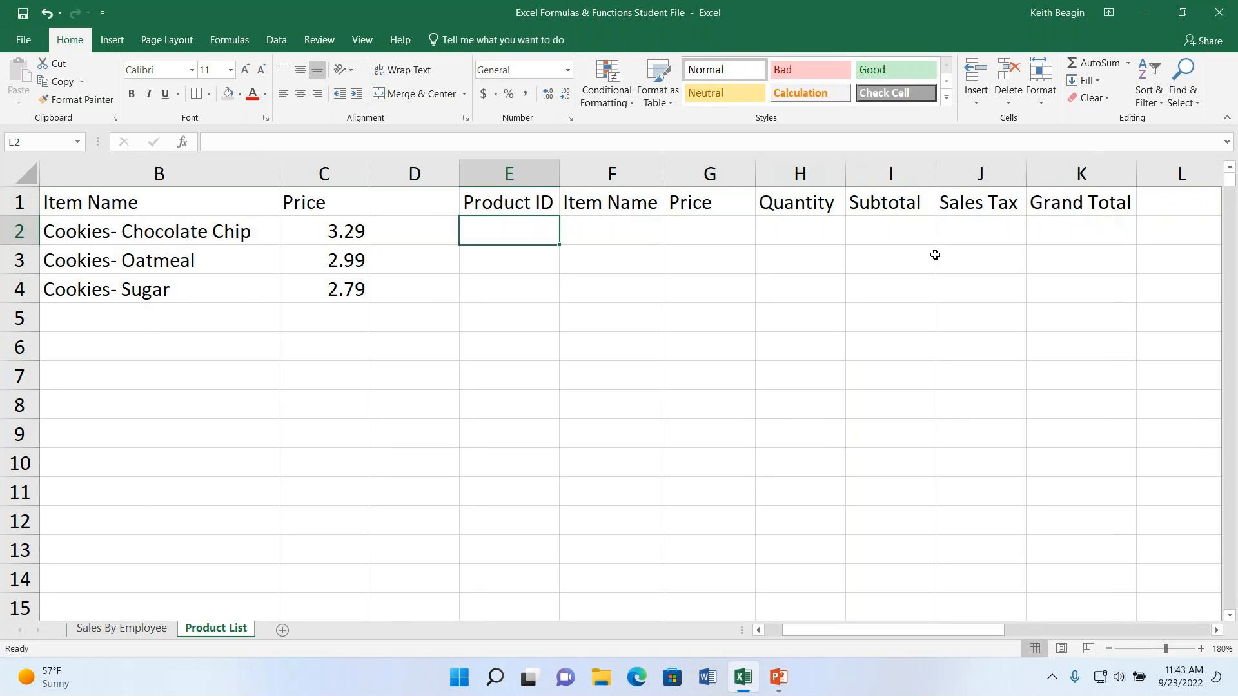
{"action": "left_click", "coordinate": [498, 268]}
{"action": "left_click", "coordinate": [516, 229]}
{"action": "left_click", "coordinate": [519, 177]}
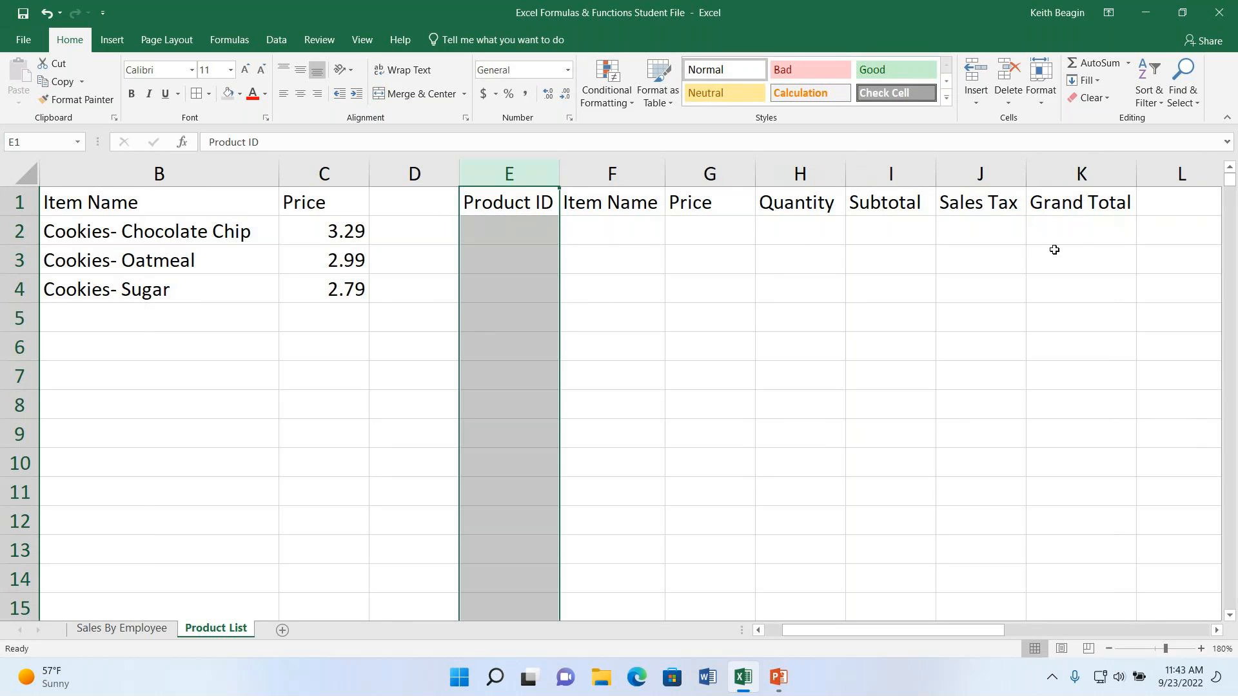
{"action": "left_click", "coordinate": [524, 236]}
{"action": "left_click", "coordinate": [614, 250]}
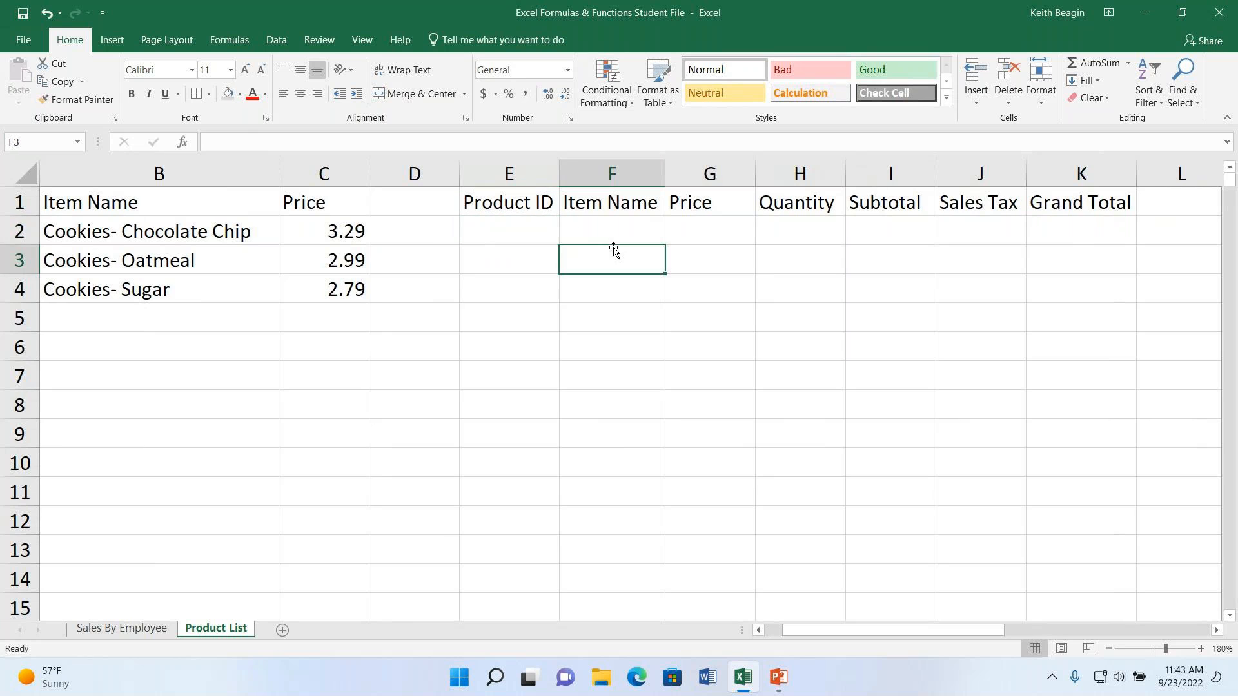
- Insert a VLOOKUP function in F2 with E2 as the lookup value and A1:C4 as the table array
{"action": "left_click", "coordinate": [596, 229]}
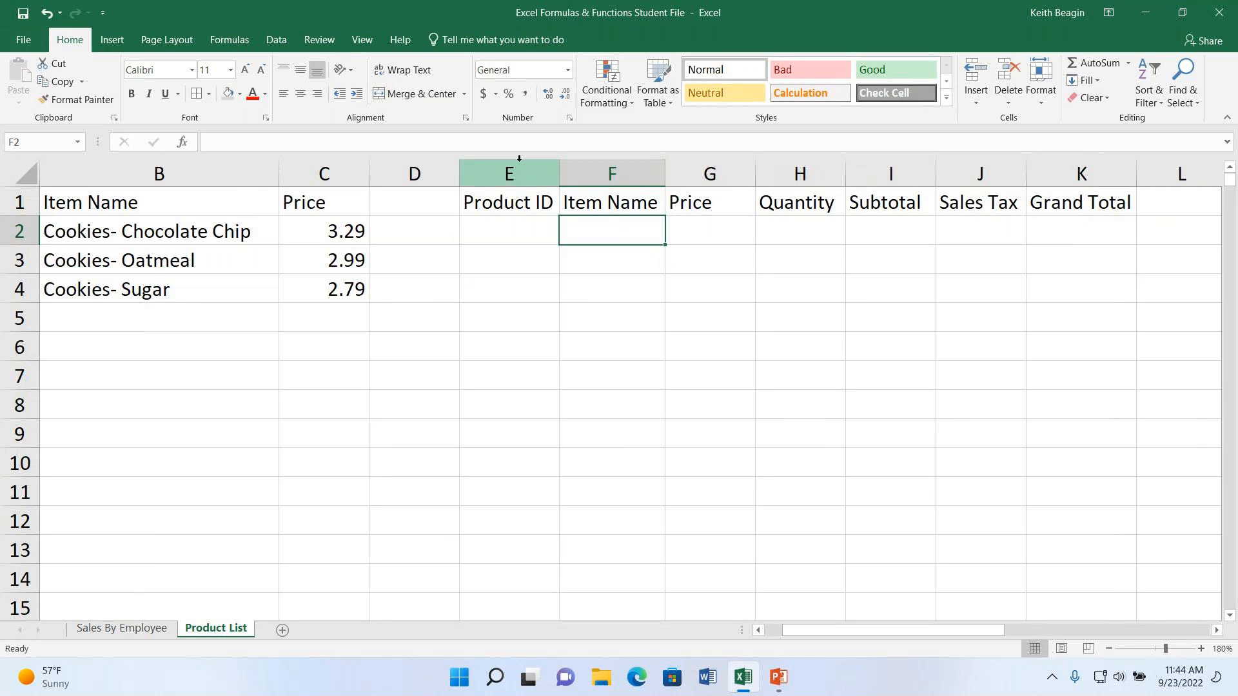
{"action": "left_click", "coordinate": [184, 144]}
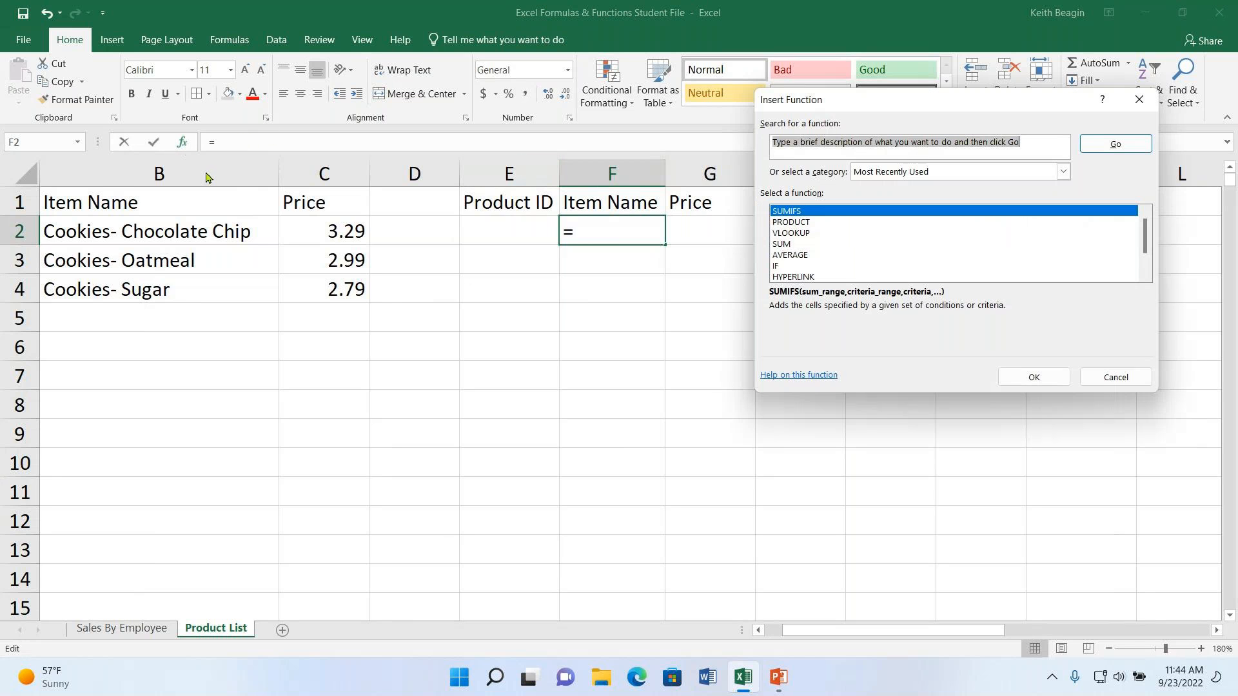
{"action": "left_click_drag", "start_coordinate": [893, 101], "coordinate": [789, 101]}
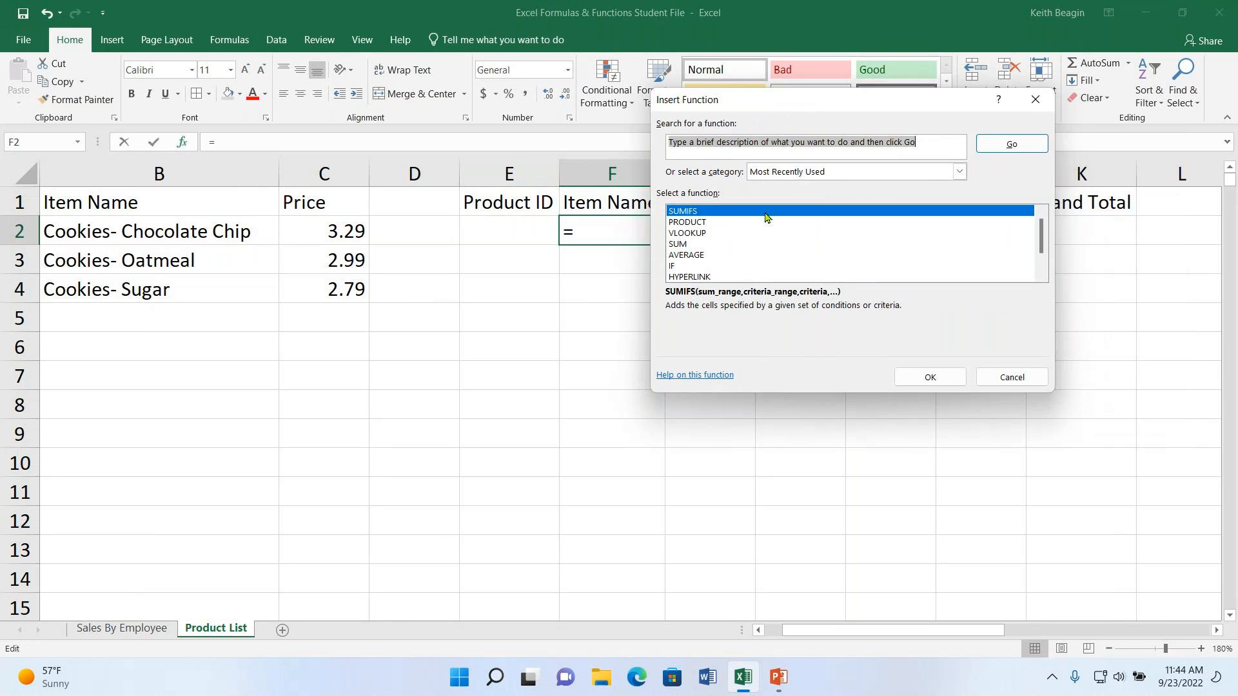
{"action": "left_click", "coordinate": [690, 233]}
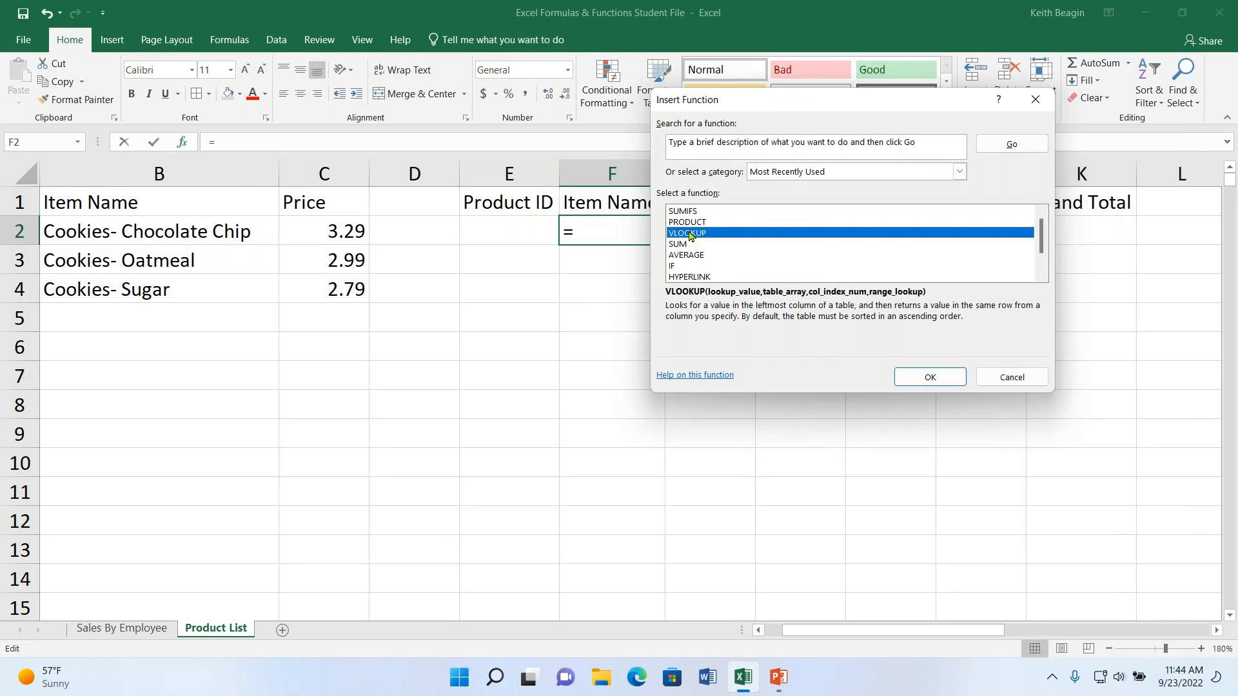
{"action": "left_click", "coordinate": [930, 378]}
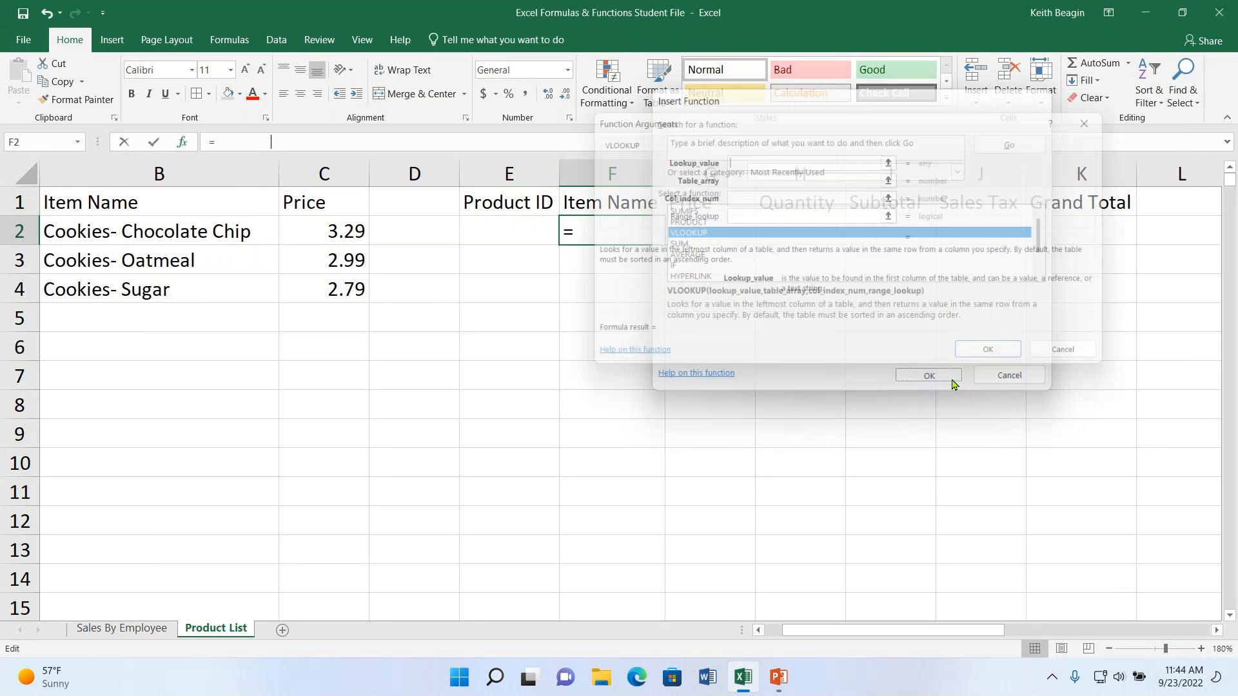
{"action": "left_click_drag", "start_coordinate": [939, 630], "coordinate": [919, 636]}
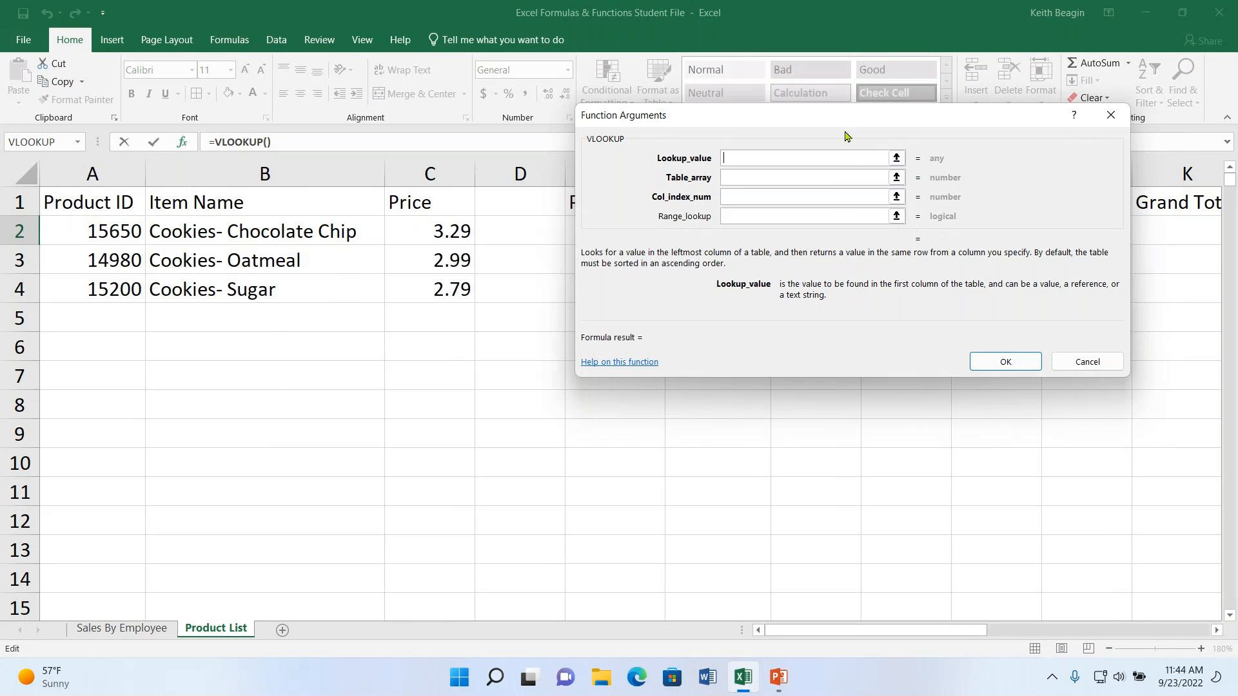
{"action": "left_click_drag", "start_coordinate": [858, 123], "coordinate": [1004, 144]}
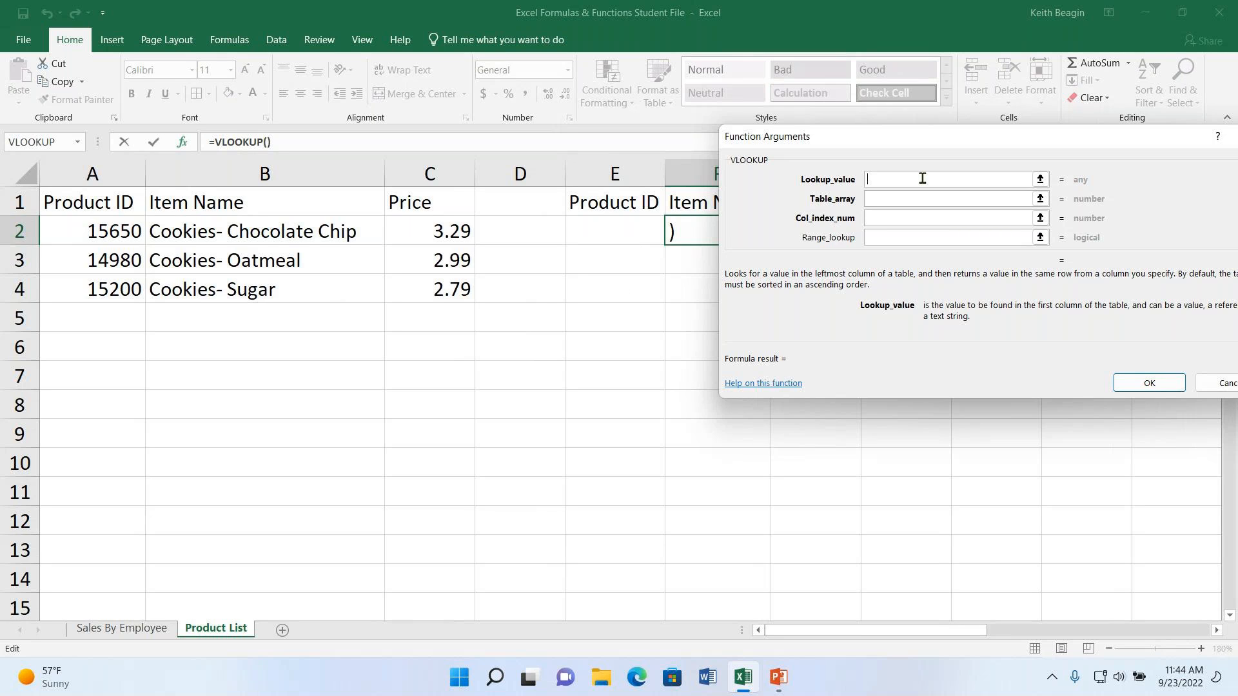
{"action": "type", "text": "e2"}
{"action": "left_click", "coordinate": [911, 196]}
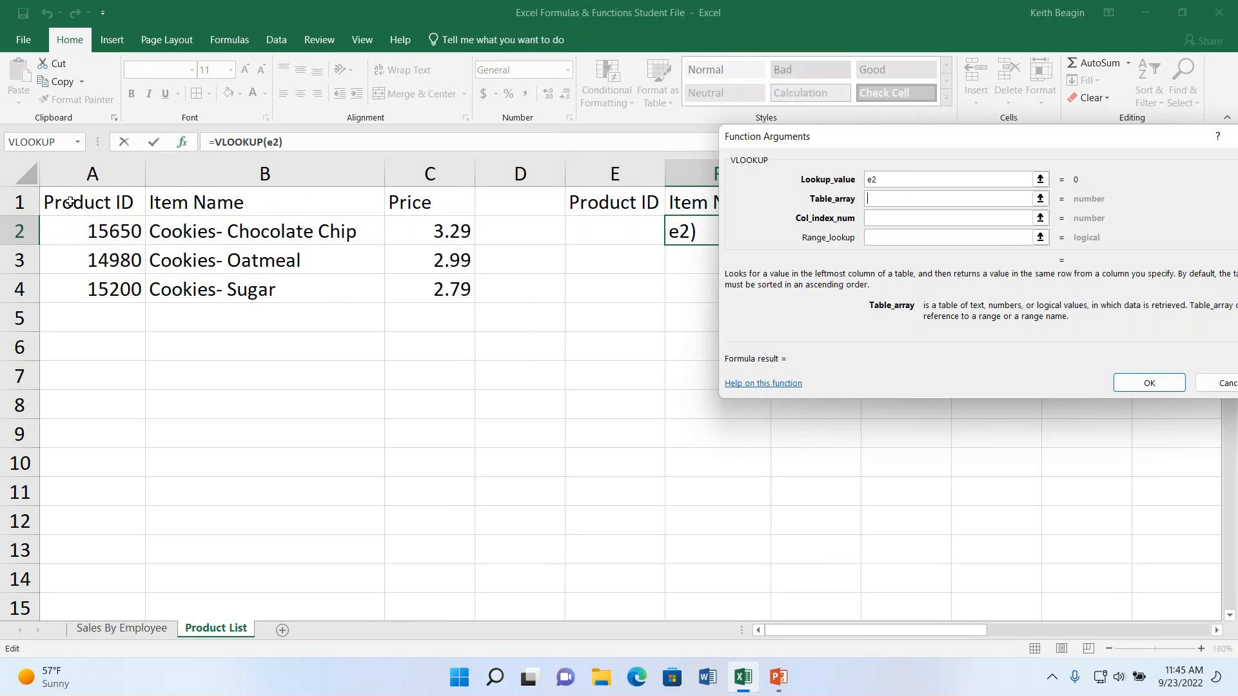
{"action": "left_click_drag", "start_coordinate": [106, 205], "coordinate": [413, 288]}
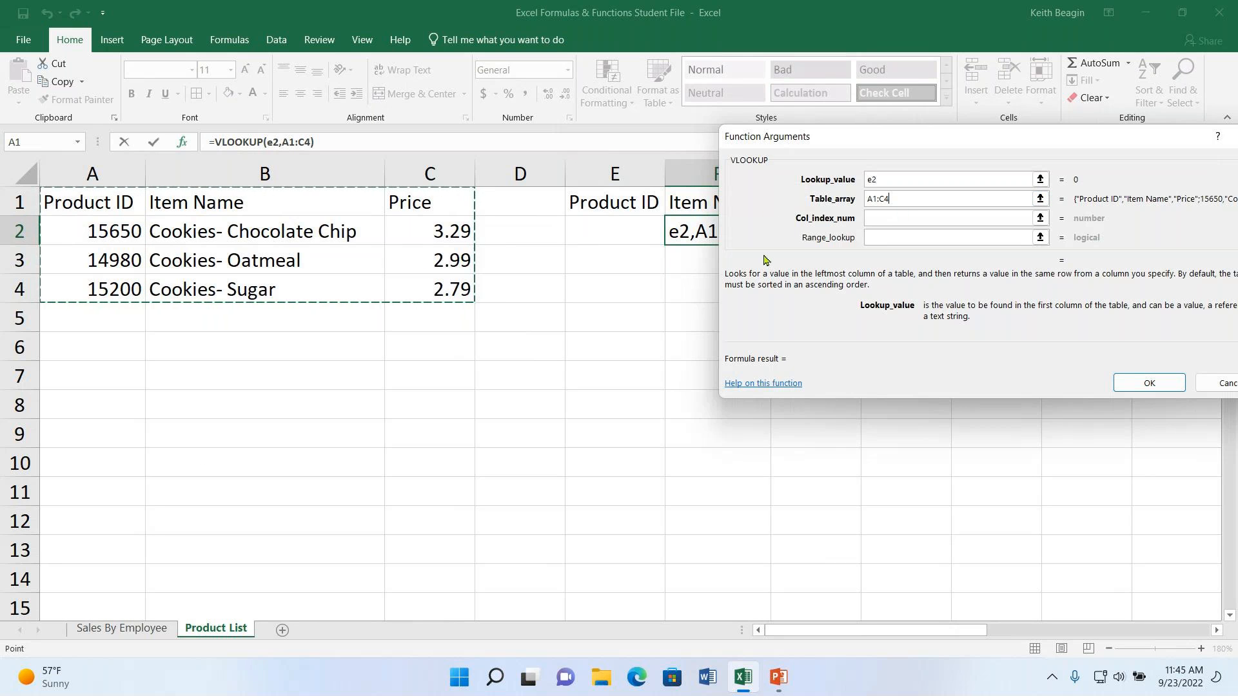
- Set F2's VLOOKUP column index number to 2 and range lookup to false, and confirm the function
{"action": "left_click_drag", "start_coordinate": [895, 140], "coordinate": [856, 141]}
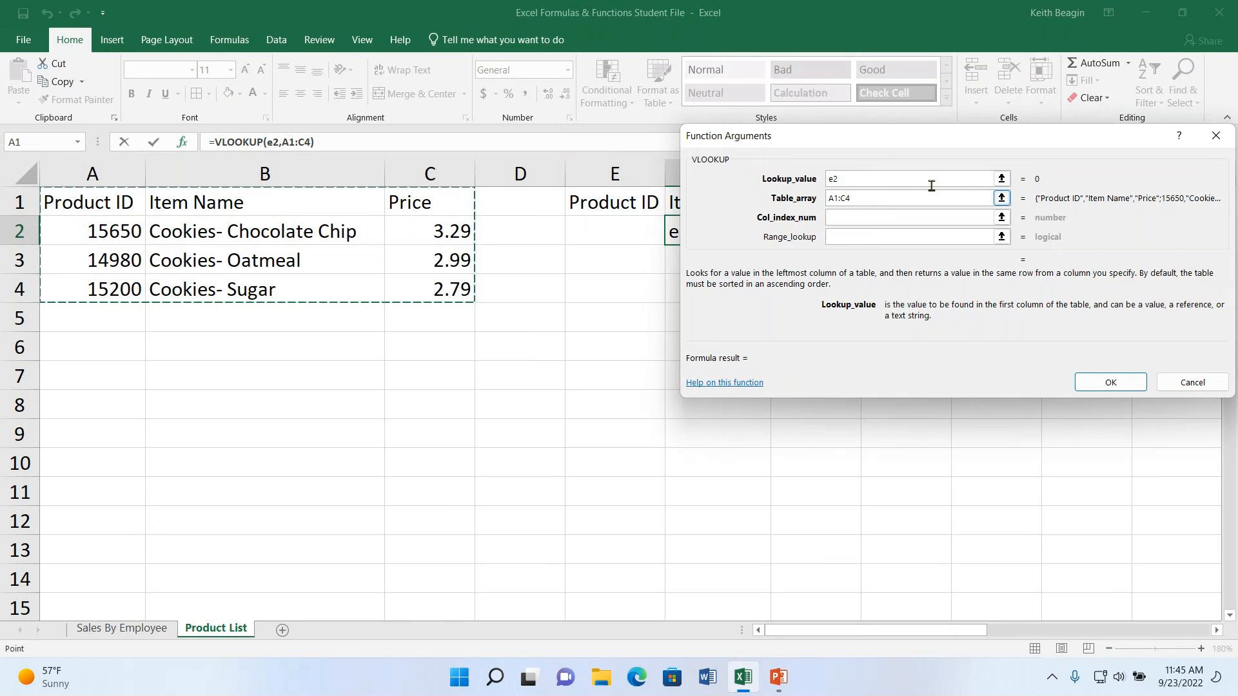
{"action": "left_click", "coordinate": [877, 217]}
{"action": "left_click", "coordinate": [881, 217]}
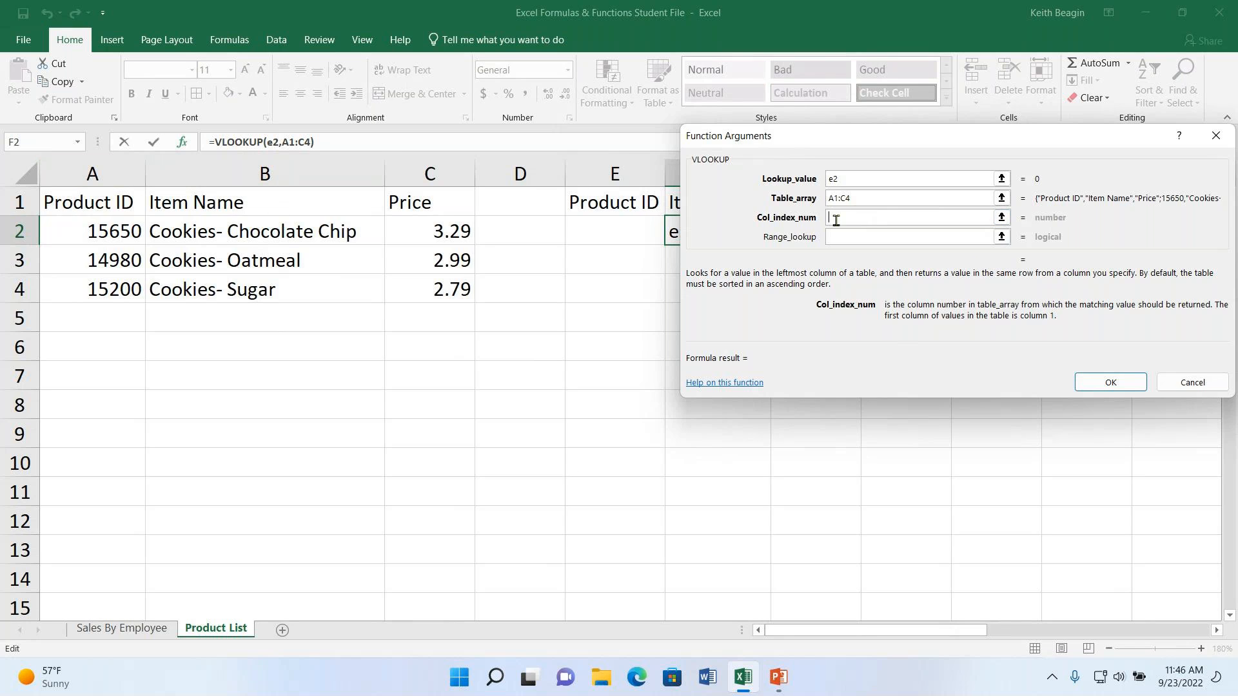
{"action": "type", "text": "2"}
{"action": "left_click_drag", "start_coordinate": [913, 139], "coordinate": [832, 136]}
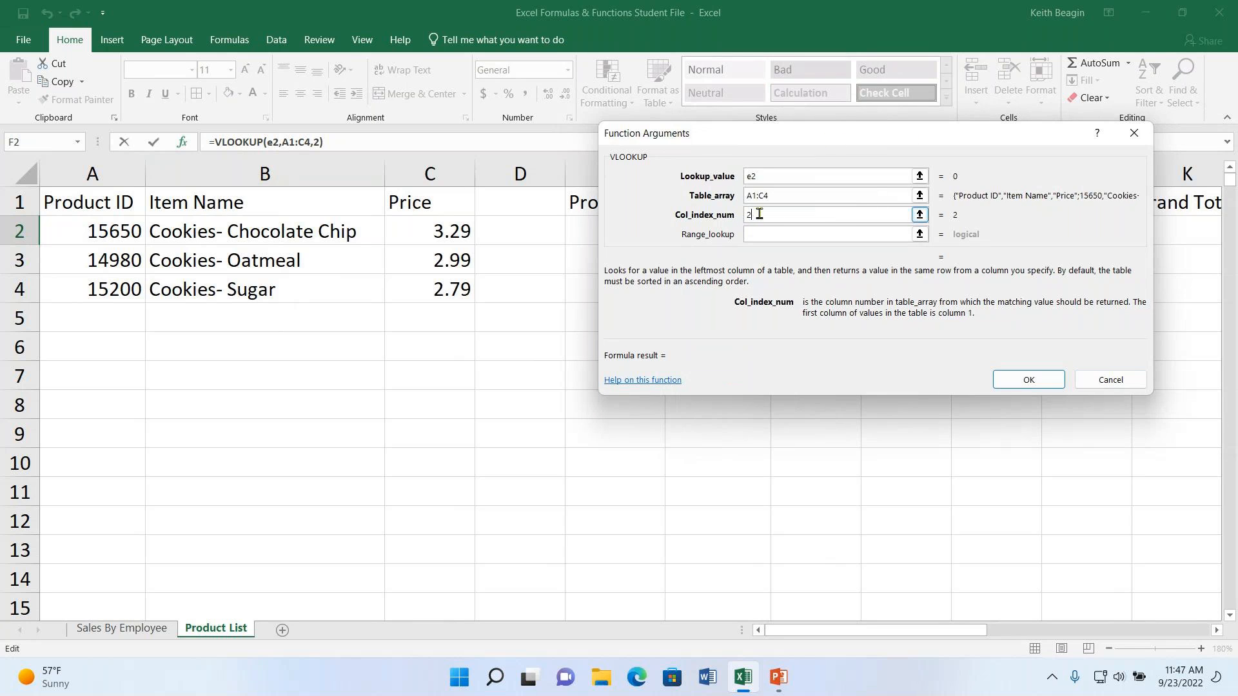
{"action": "left_click", "coordinate": [810, 234]}
{"action": "left_click_drag", "start_coordinate": [954, 135], "coordinate": [1034, 147]}
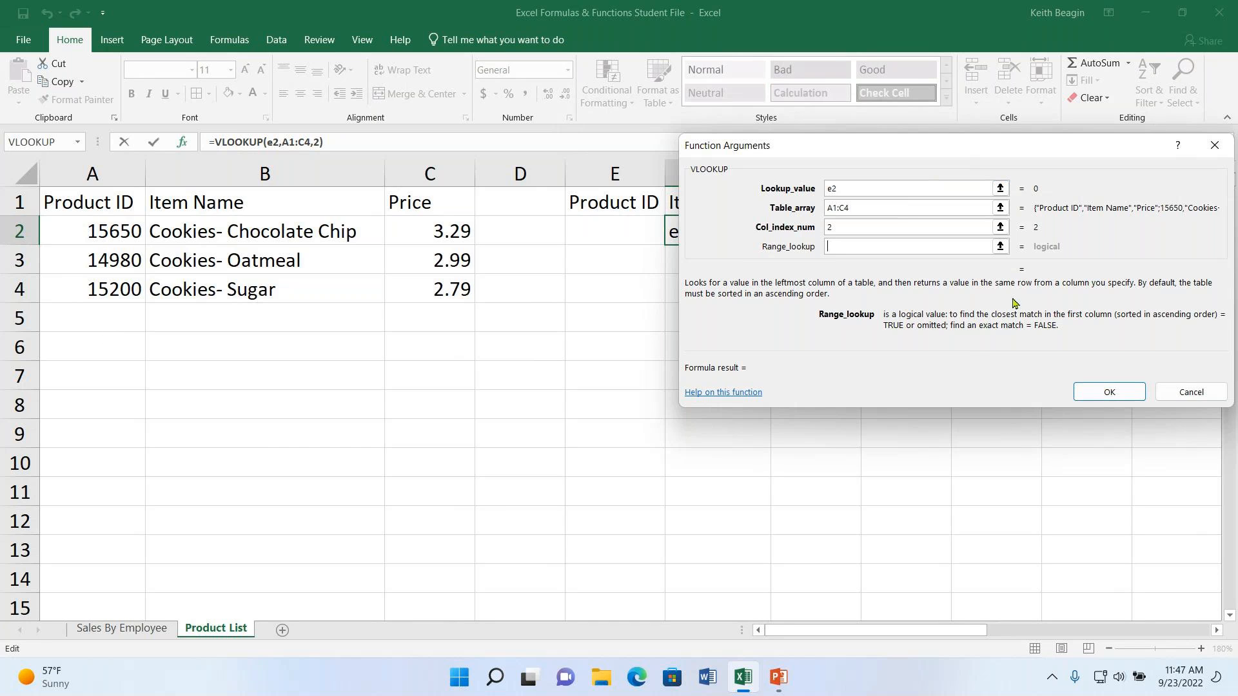
{"action": "type", "text": "false"}
{"action": "left_click", "coordinate": [1122, 391]}
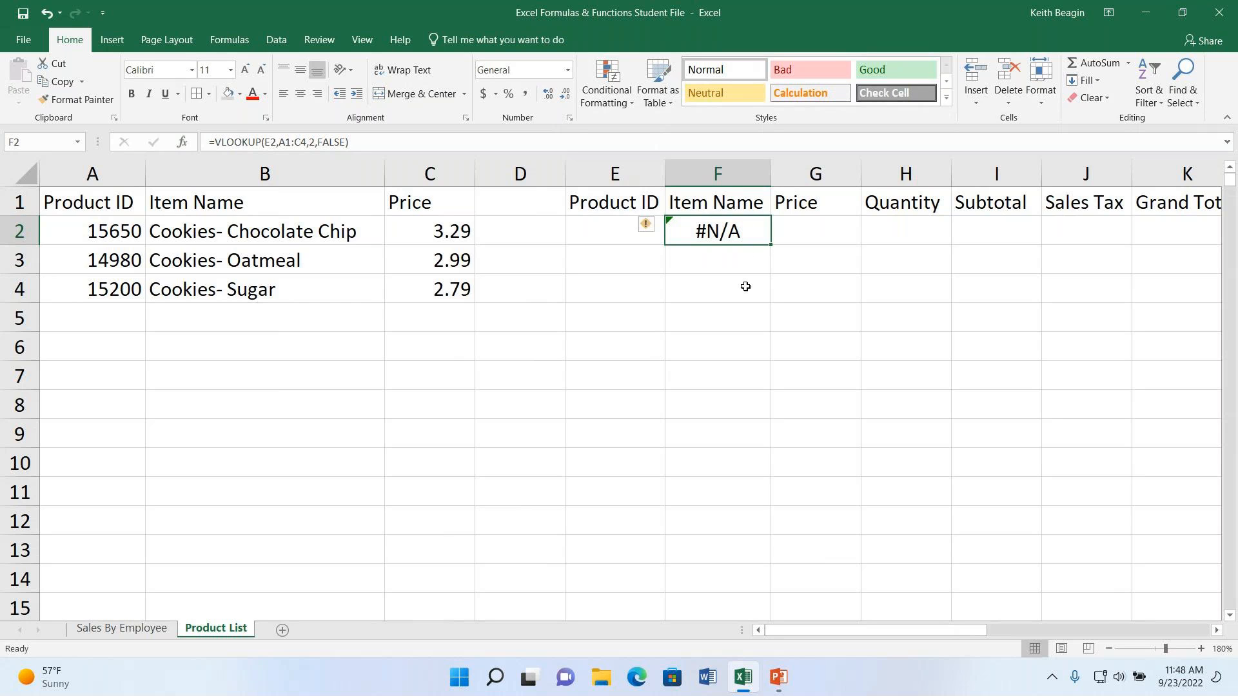
- Make the table array in F2's VLOOKUP formula absolute as $A$1:$C$4
{"action": "double_click", "coordinate": [740, 231]}
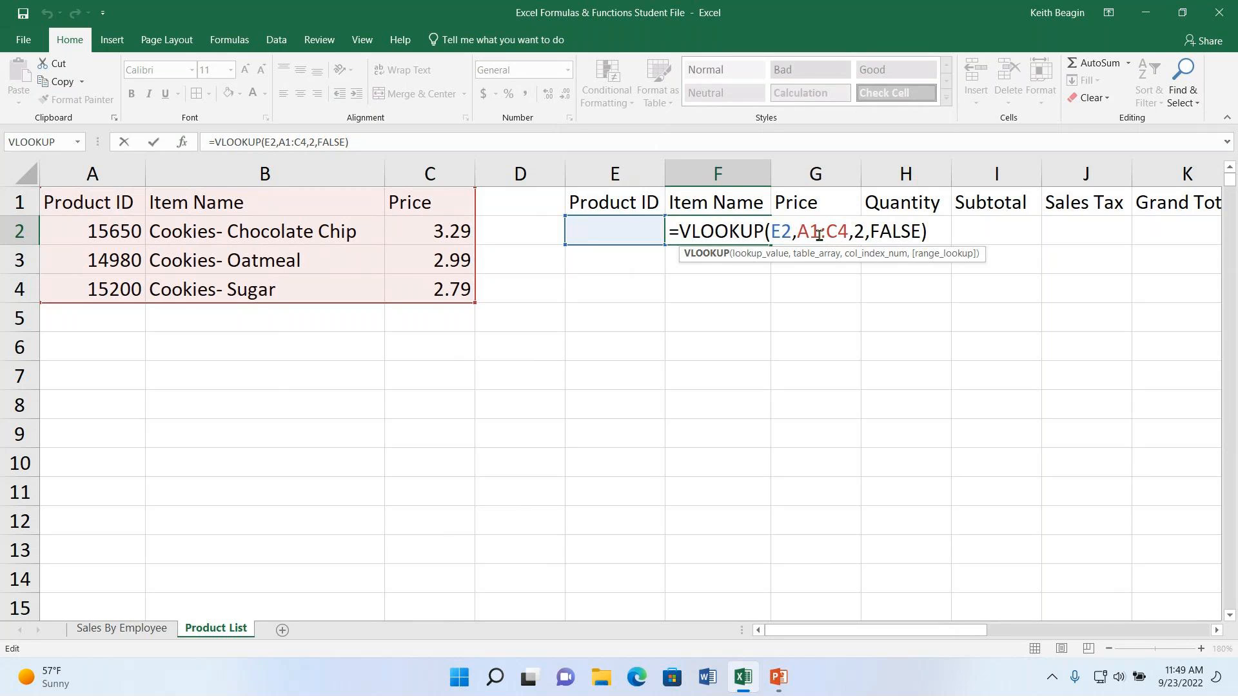
{"action": "key", "text": "Return"}
{"action": "left_click", "coordinate": [743, 231]}
{"action": "left_click", "coordinate": [281, 142]}
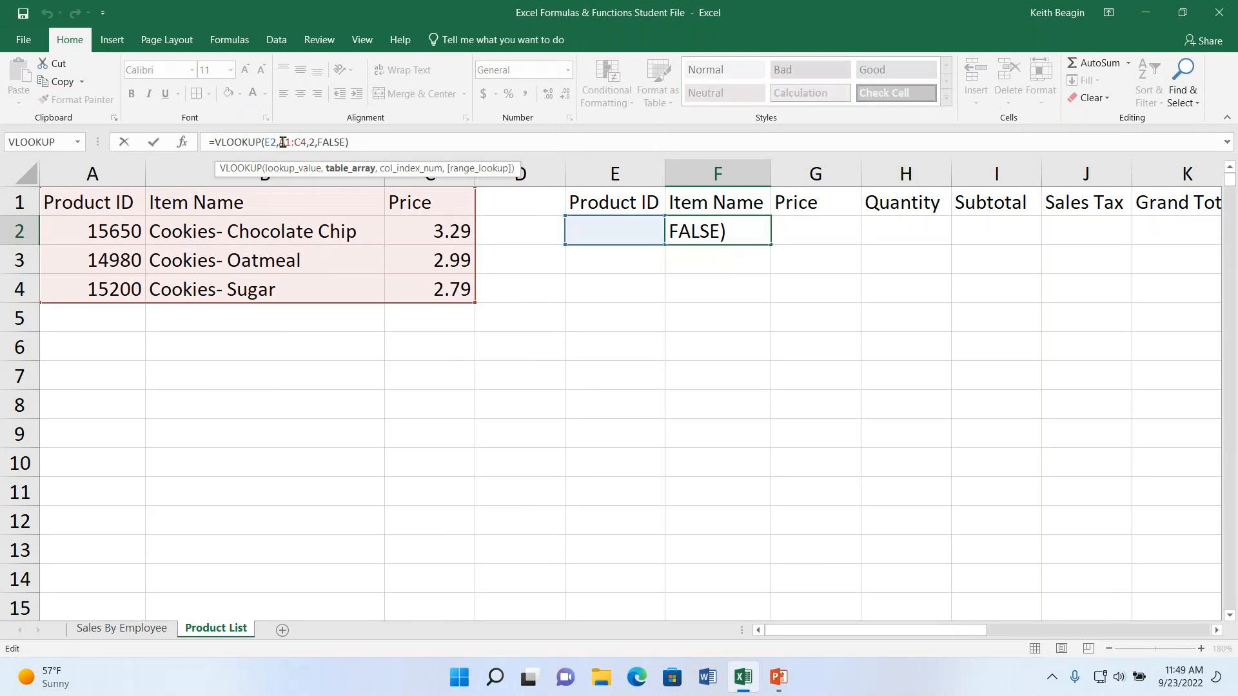
{"action": "key", "text": "Left"}
{"action": "type", "text": "$"}
{"action": "key", "text": "Right"}
{"action": "type", "text": "$"}
{"action": "key", "text": "Right"}
{"action": "key", "text": "Right"}
{"action": "type", "text": "$"}
{"action": "key", "text": "Right"}
{"action": "type", "text": "$"}
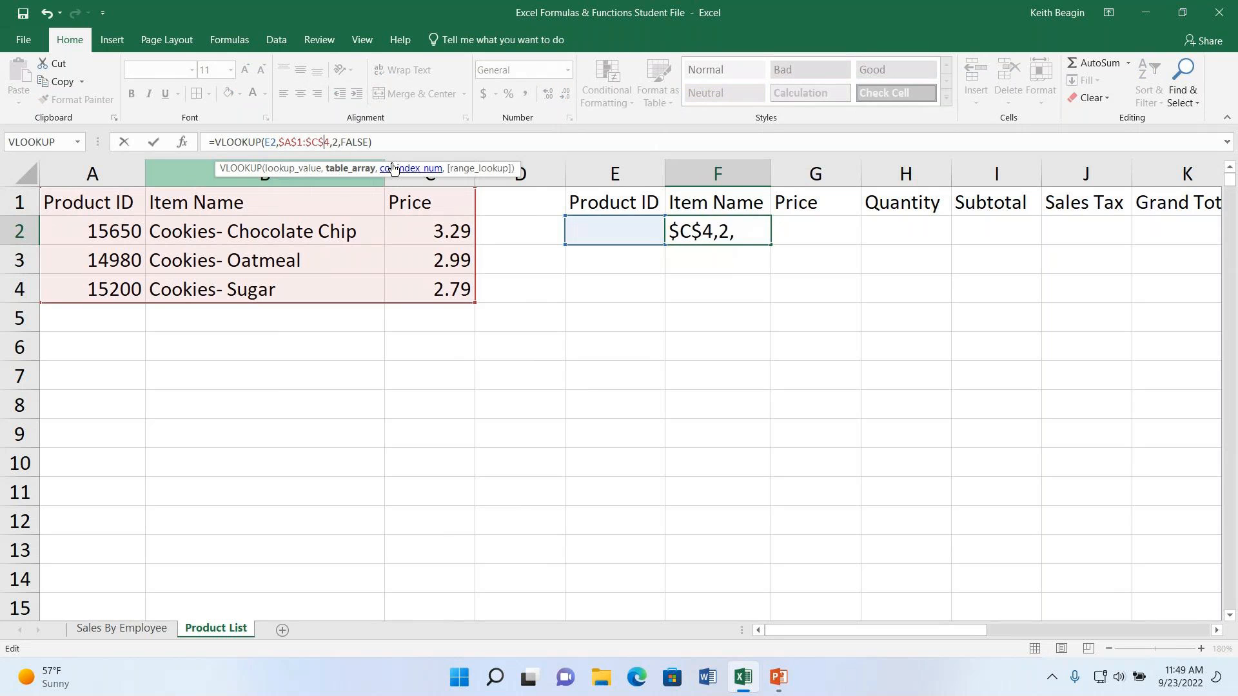
{"action": "key", "text": "Return"}
{"action": "key", "text": "Up"}
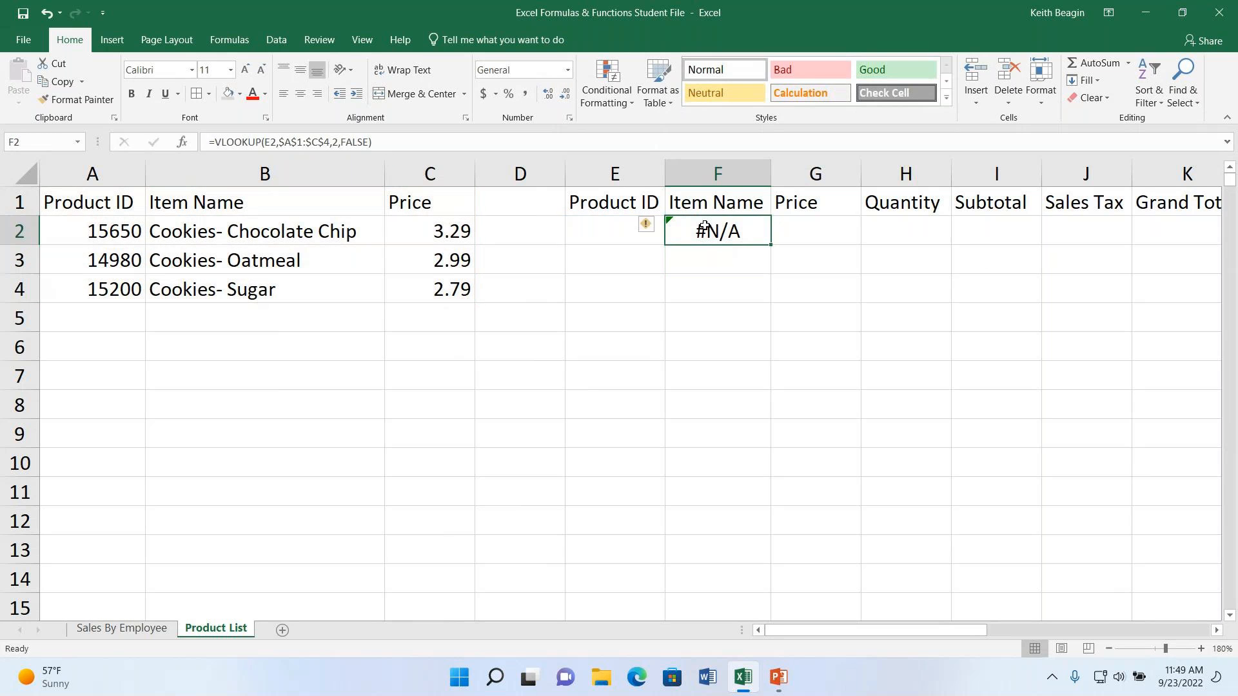
- Fill the VLOOKUP formula from F2 down through F4 in the Item Name column
{"action": "key", "text": "F2"}
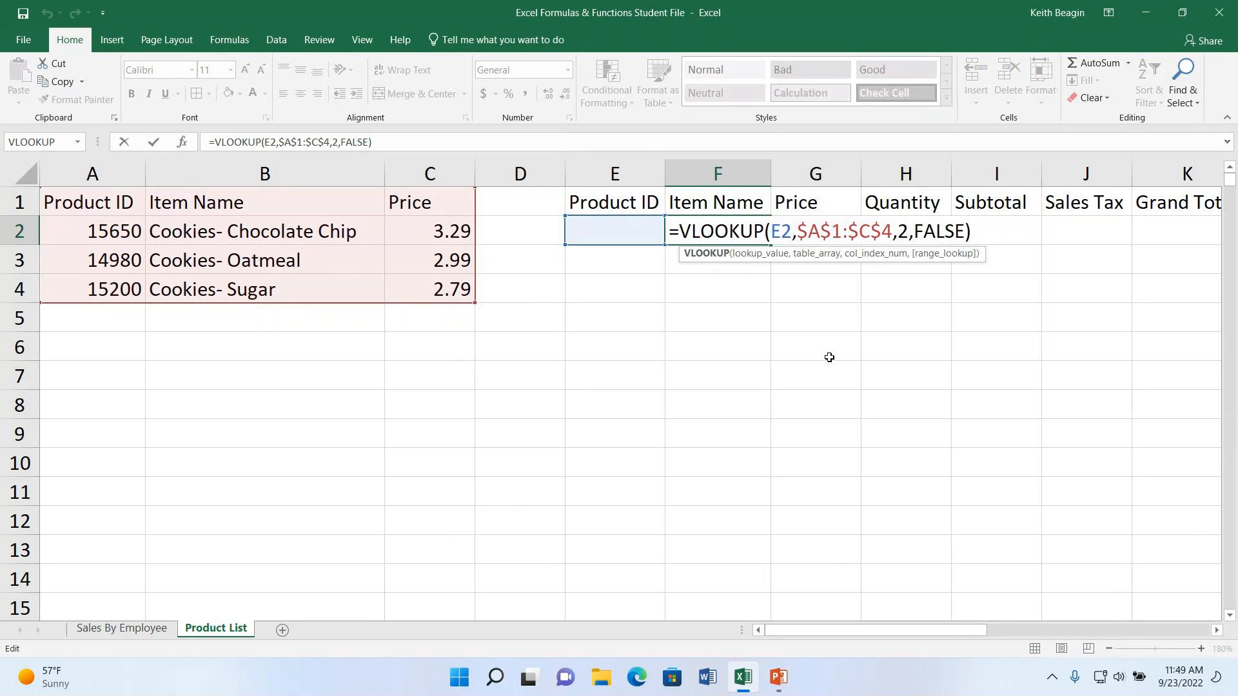
{"action": "key", "text": "Return"}
{"action": "left_click", "coordinate": [762, 233]}
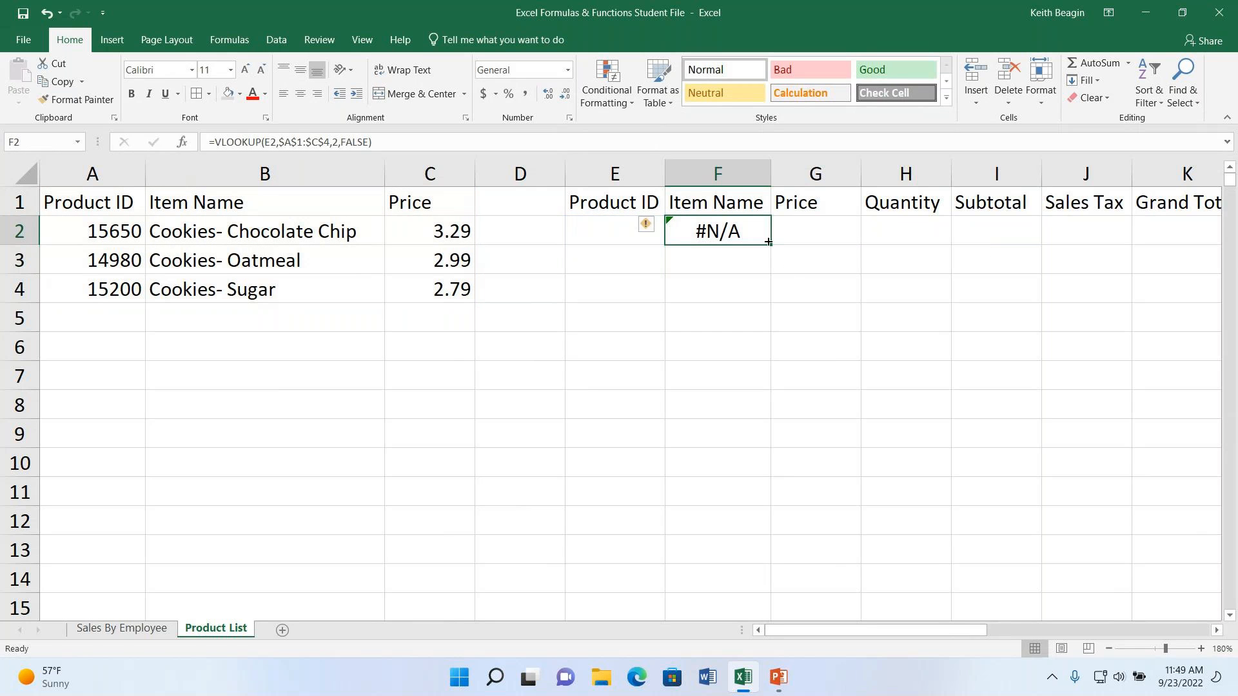
{"action": "left_click_drag", "start_coordinate": [771, 247], "coordinate": [770, 302]}
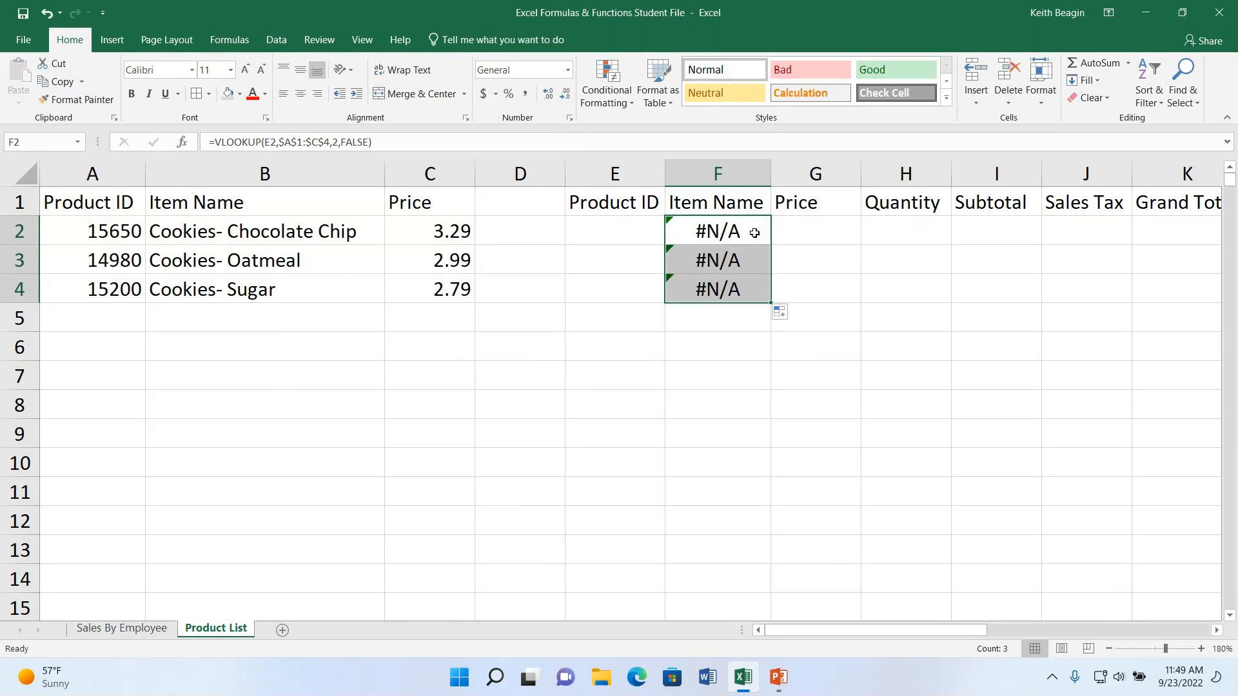
{"action": "left_click", "coordinate": [848, 173]}
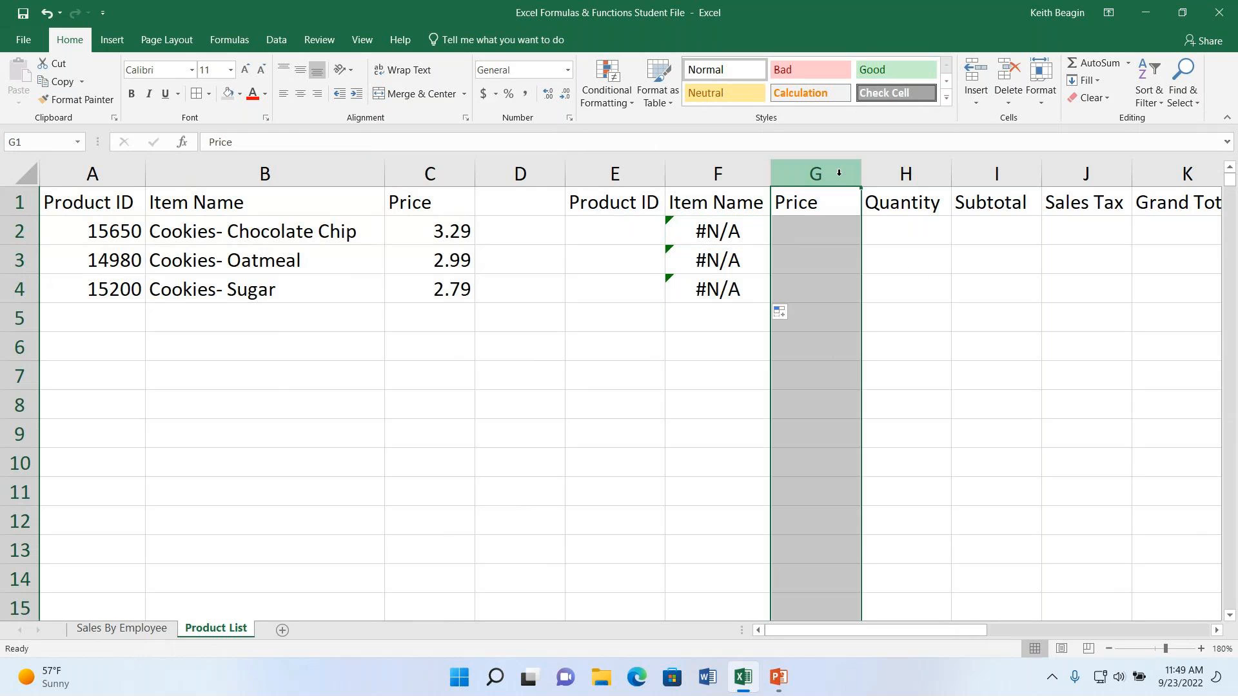
{"action": "left_click", "coordinate": [448, 235]}
{"action": "left_click", "coordinate": [450, 260]}
{"action": "left_click", "coordinate": [450, 287]}
{"action": "left_click", "coordinate": [461, 227]}
{"action": "left_click", "coordinate": [451, 261]}
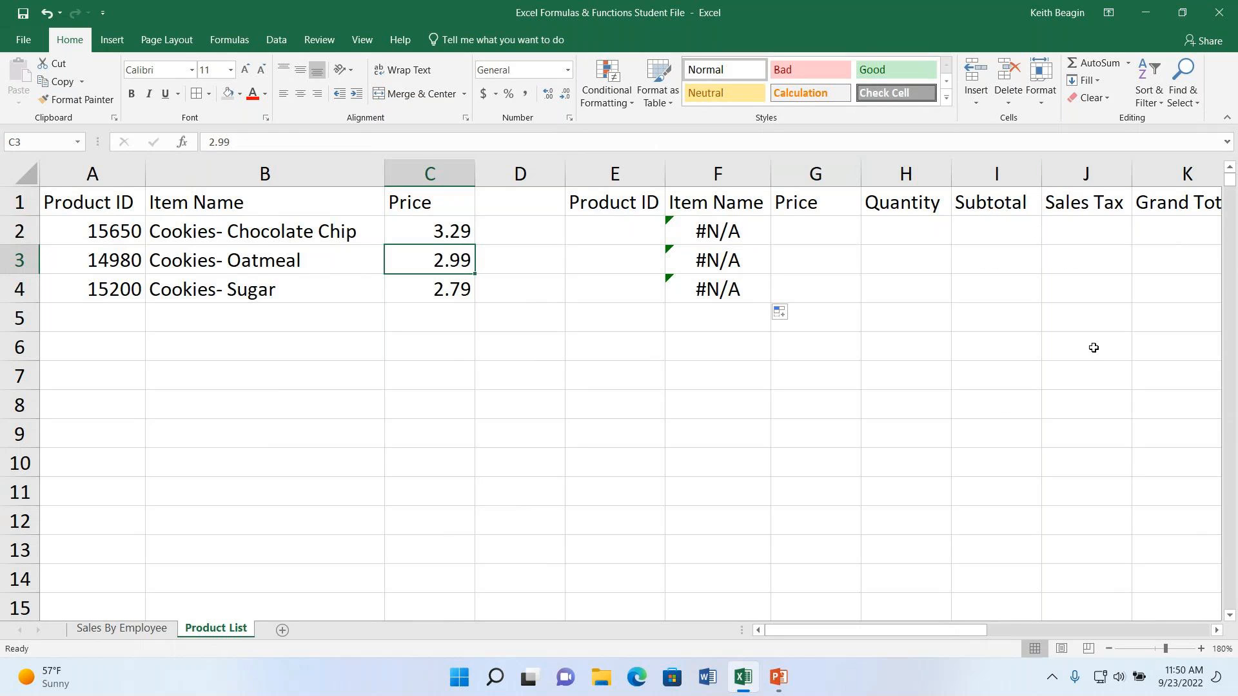
- Copy the VLOOKUP formula from F2 across into the Price cell G2
{"action": "left_click", "coordinate": [733, 231]}
{"action": "left_click_drag", "start_coordinate": [771, 246], "coordinate": [846, 244]}
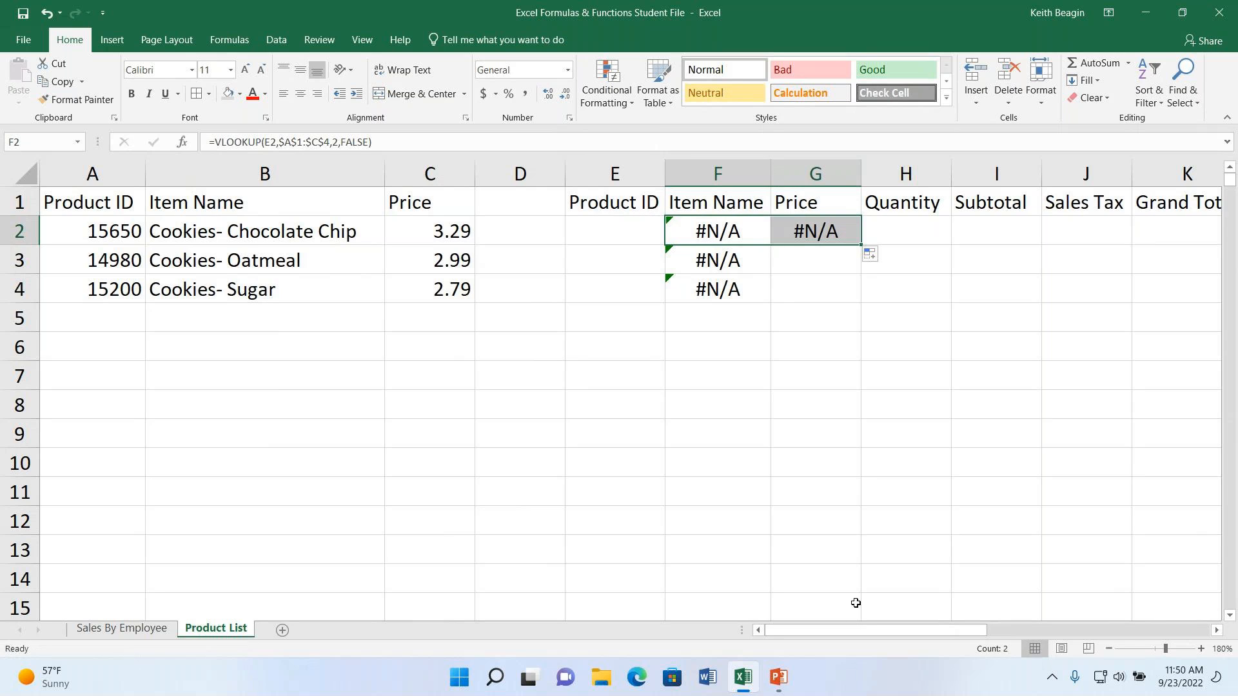
{"action": "left_click", "coordinate": [809, 239]}
{"action": "left_click", "coordinate": [711, 231]}
{"action": "left_click_drag", "start_coordinate": [711, 231], "coordinate": [787, 232]}
{"action": "left_click", "coordinate": [817, 235]}
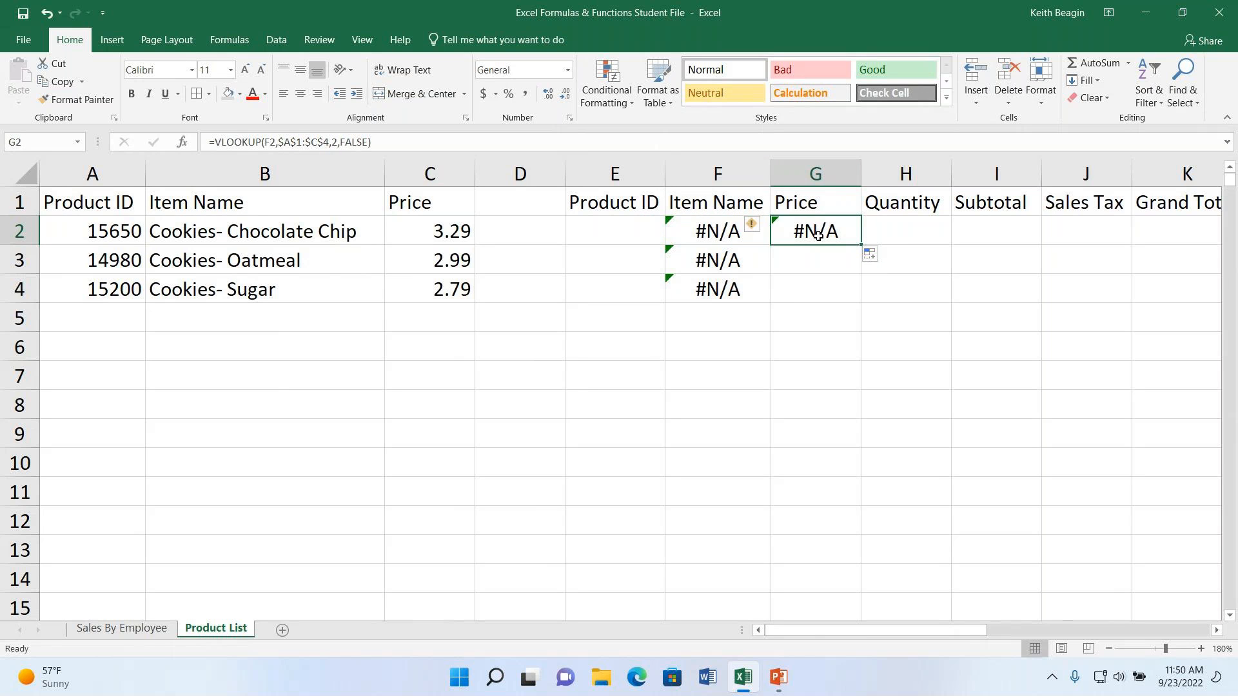
{"action": "double_click", "coordinate": [818, 236]}
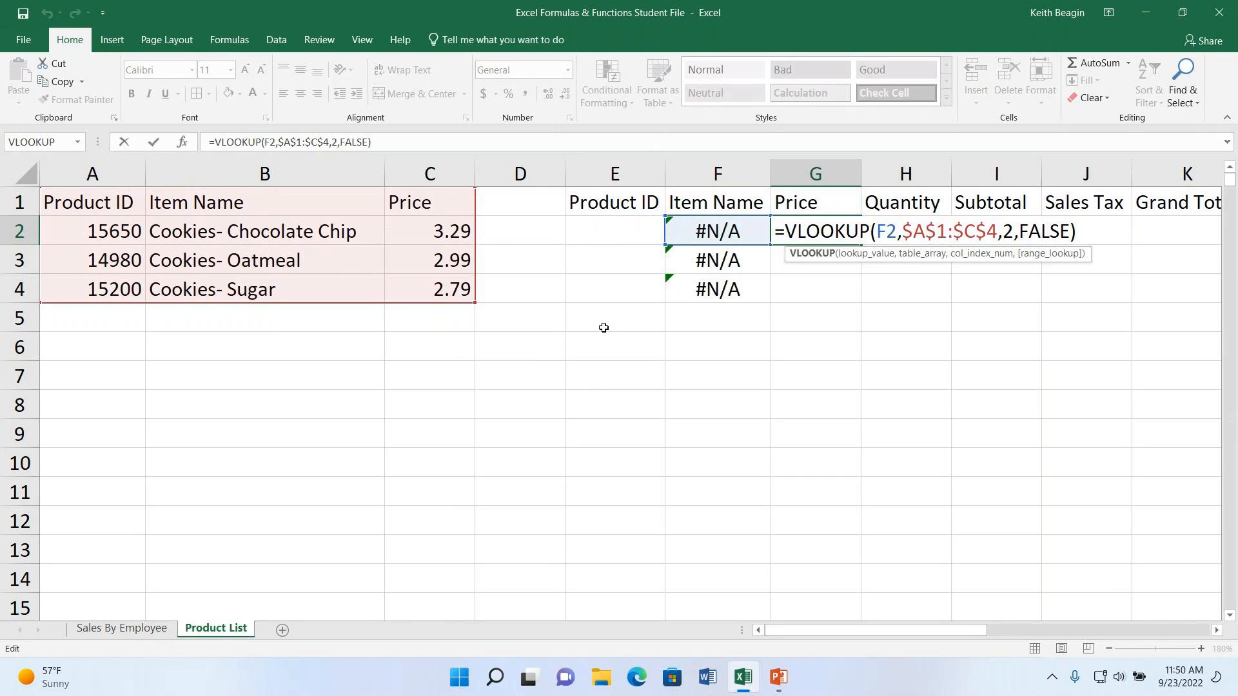
{"action": "left_click", "coordinate": [888, 239]}
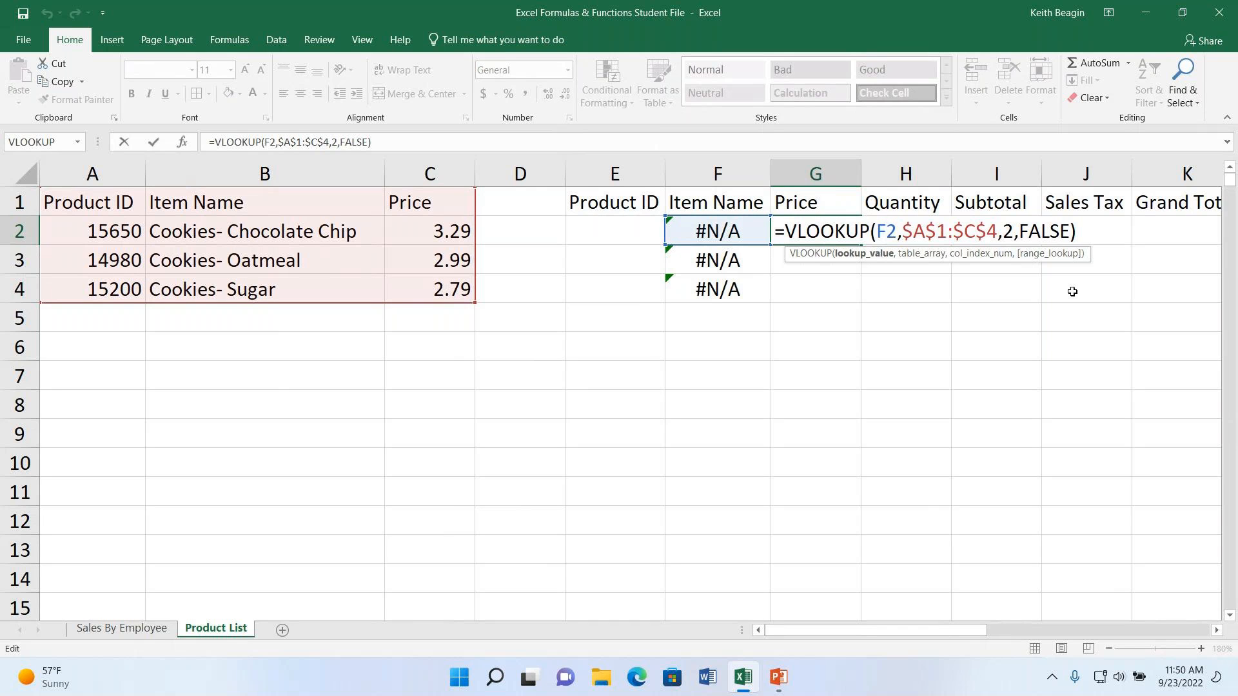
{"action": "key", "text": "BackSpace"}
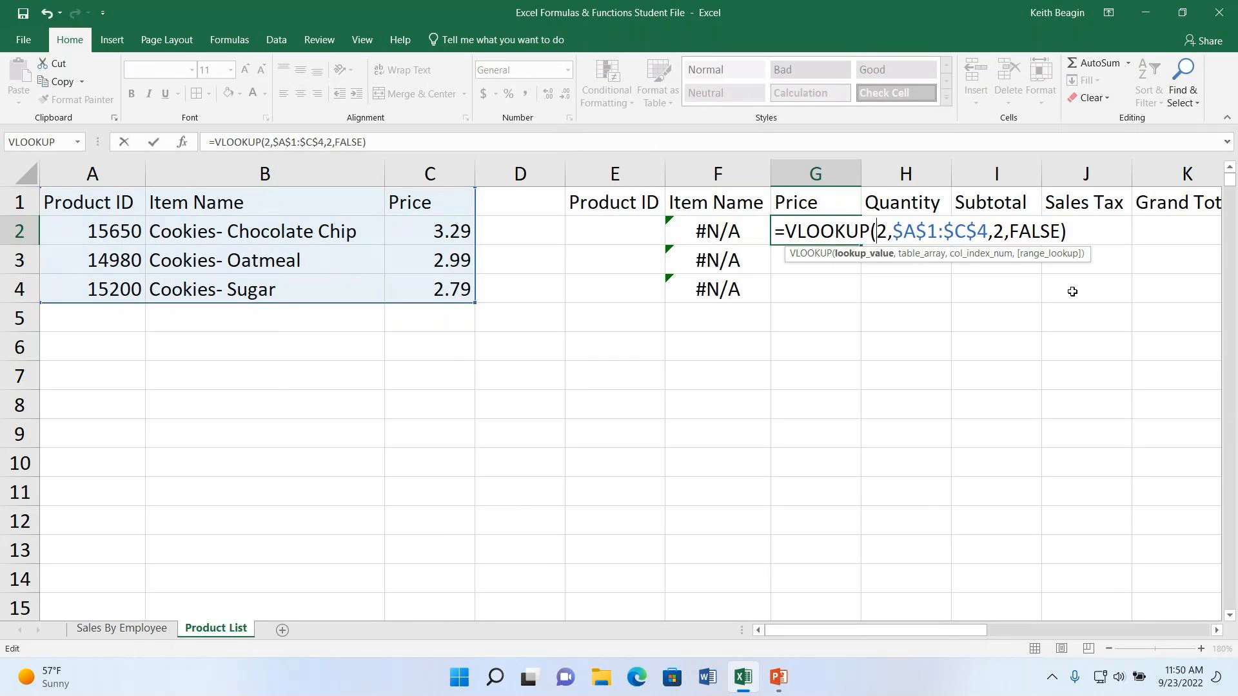
{"action": "type", "text": "f"}
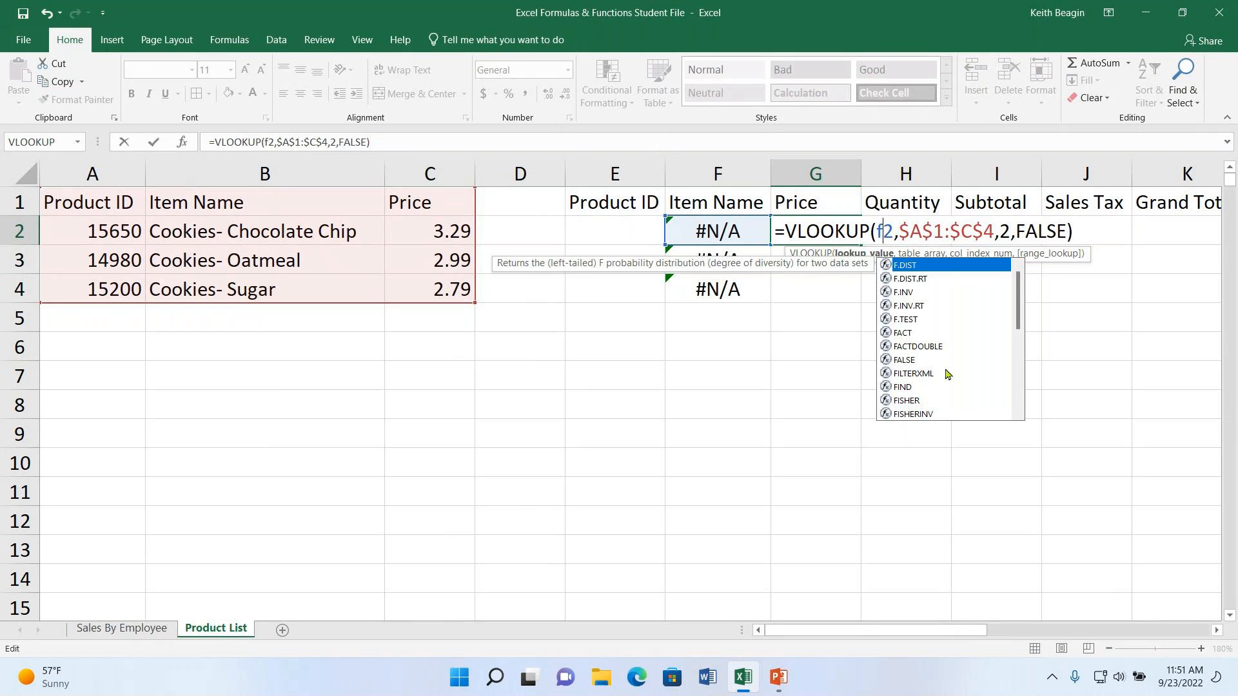
{"action": "key", "text": "Return"}
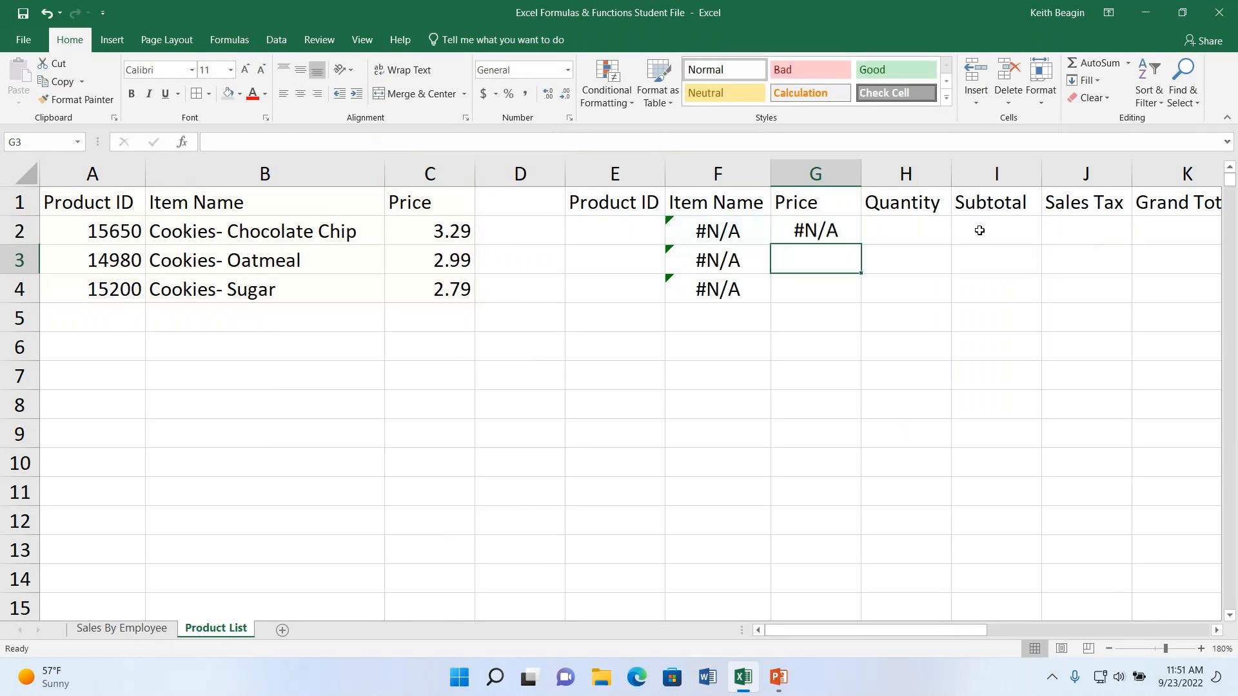
- Change the lookup value in G2's VLOOKUP formula to E2 and its column index number to 3
{"action": "left_click", "coordinate": [824, 236]}
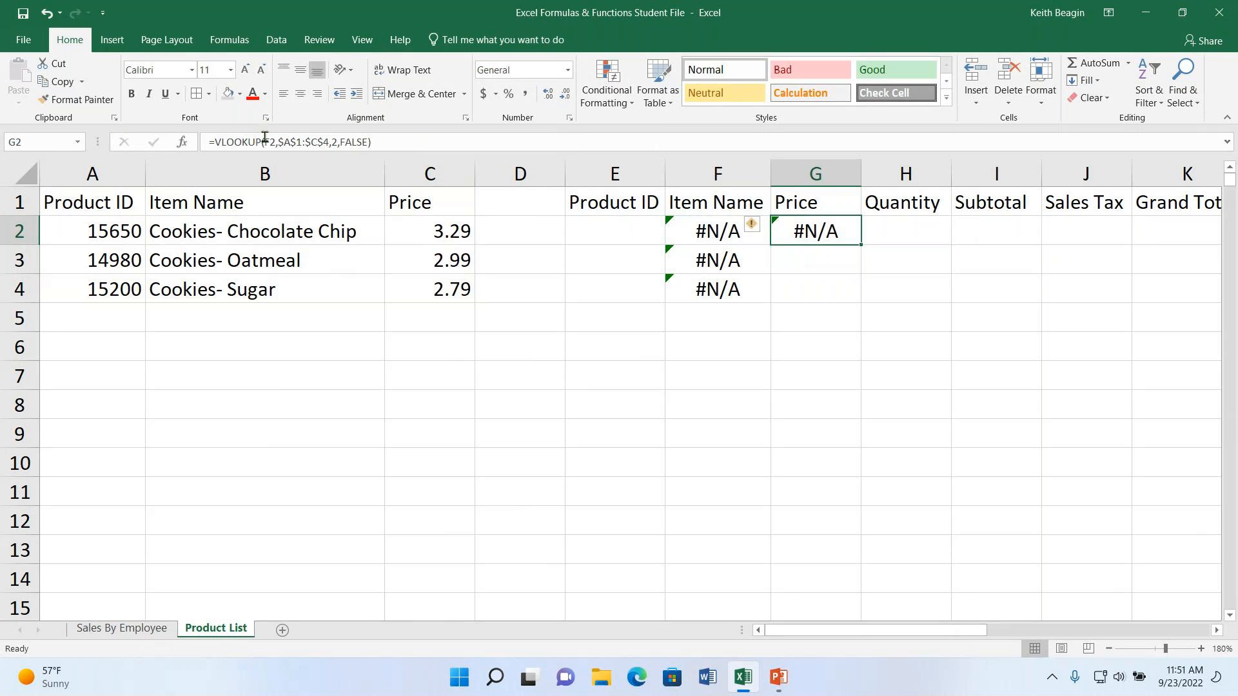
{"action": "left_click", "coordinate": [266, 140]}
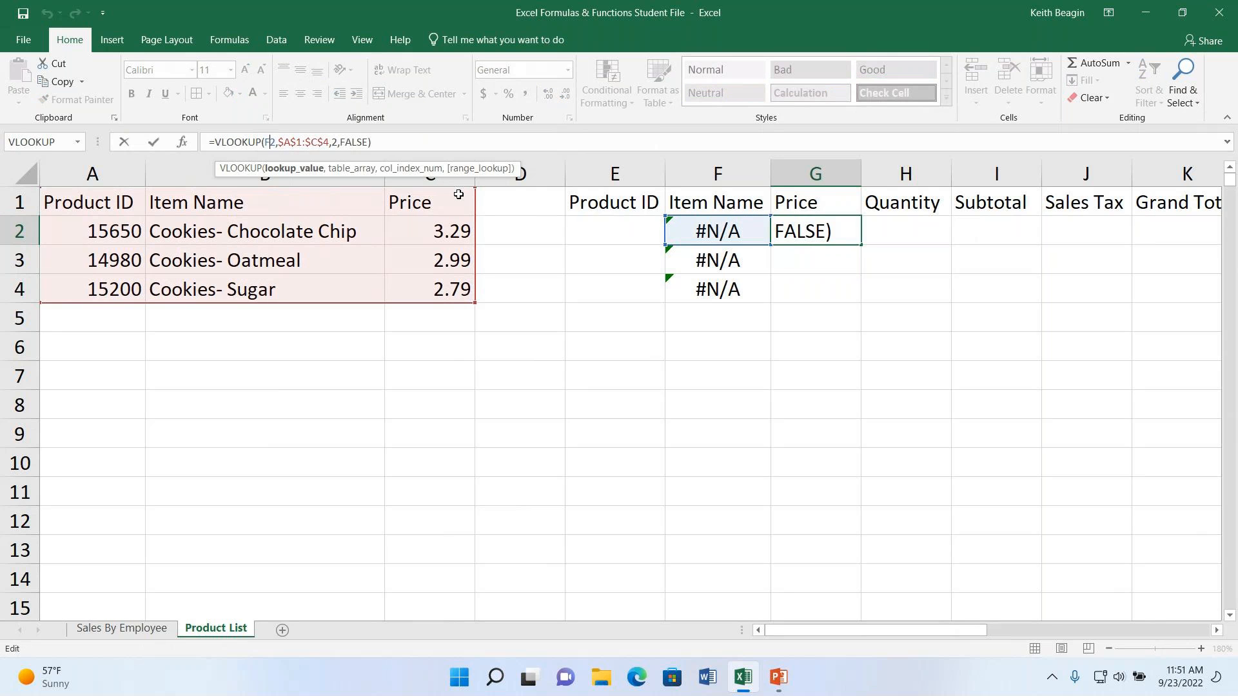
{"action": "key", "text": "BackSpace"}
{"action": "type", "text": "e"}
{"action": "key", "text": "Right"}
{"action": "key", "text": "Right"}
{"action": "key", "text": "Right"}
{"action": "key", "text": "Right"}
{"action": "key", "text": "Right"}
{"action": "key", "text": "Right"}
{"action": "key", "text": "Right"}
{"action": "key", "text": "Right"}
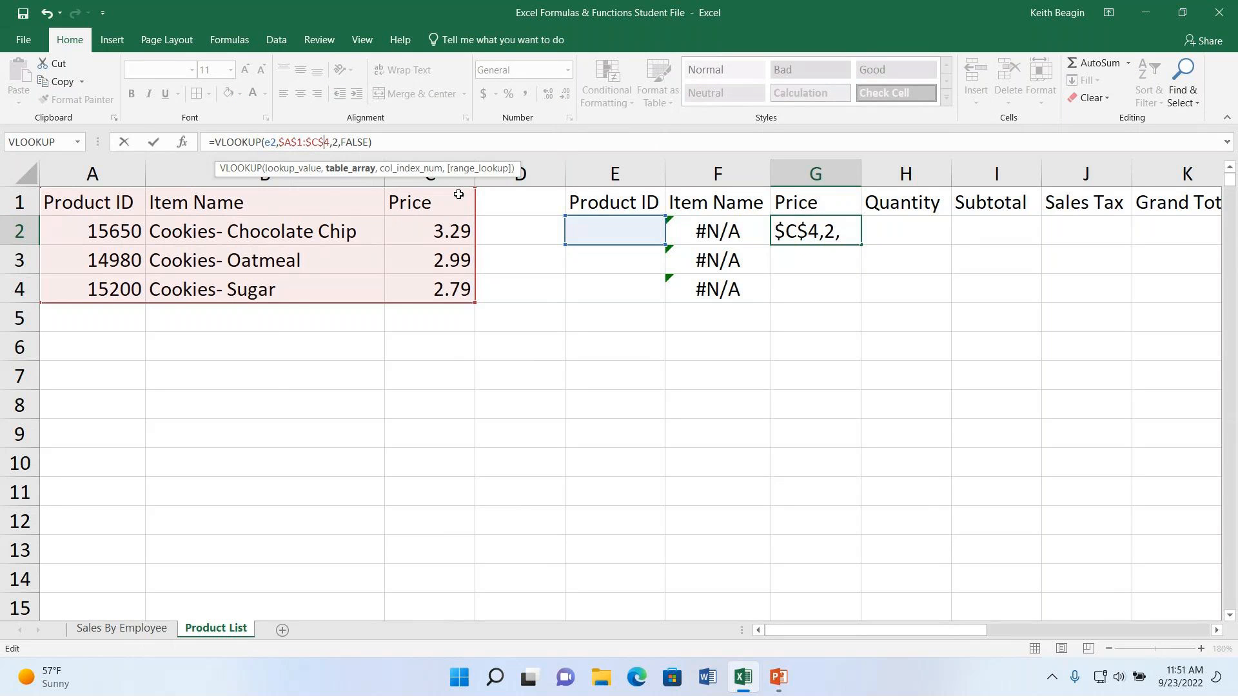
{"action": "key", "text": "Right"}
{"action": "key", "text": "Right"}
{"action": "key", "text": "Right"}
{"action": "key", "text": "Left"}
{"action": "key", "text": "BackSpace"}
{"action": "type", "text": "3"}
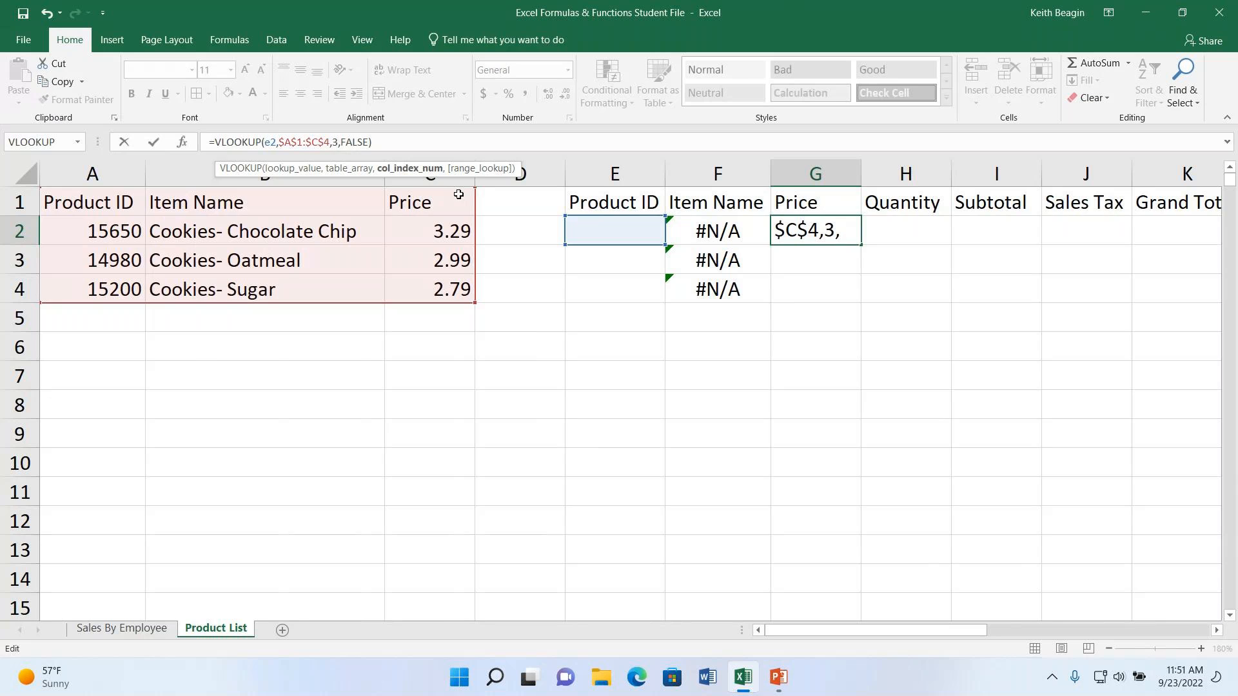
{"action": "key", "text": "Return"}
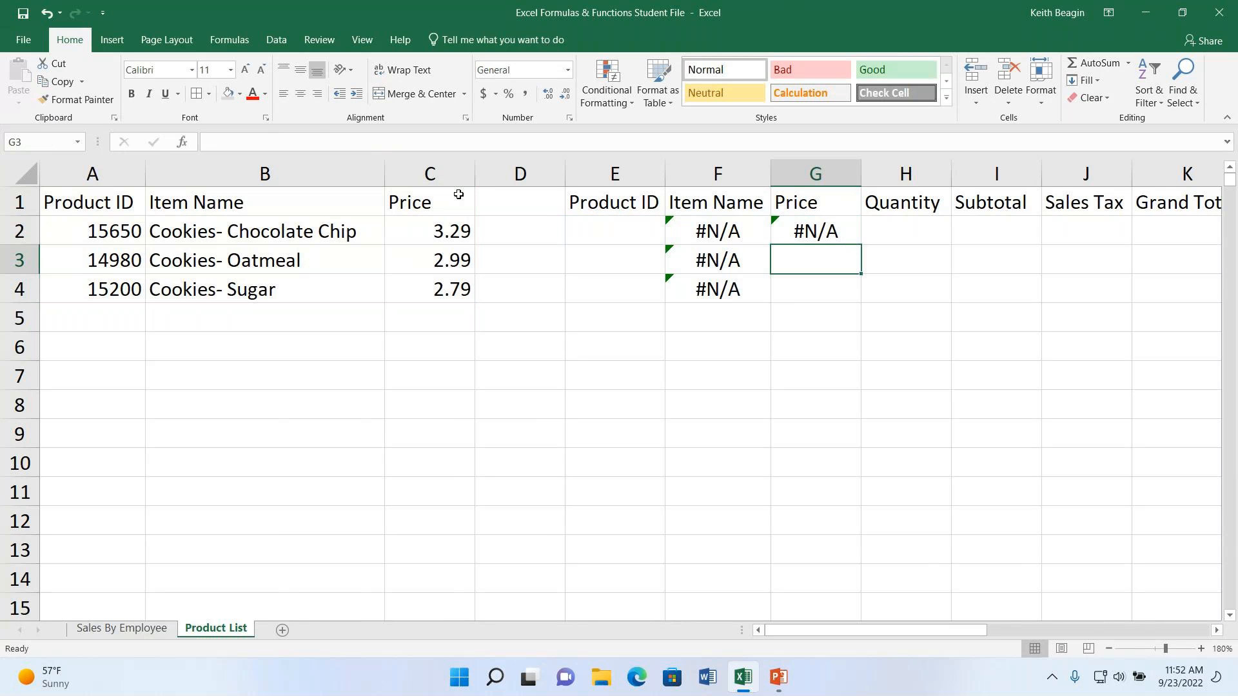
- Fill the VLOOKUP formula from G2 down through G4 in the Price column
{"action": "left_click", "coordinate": [800, 229]}
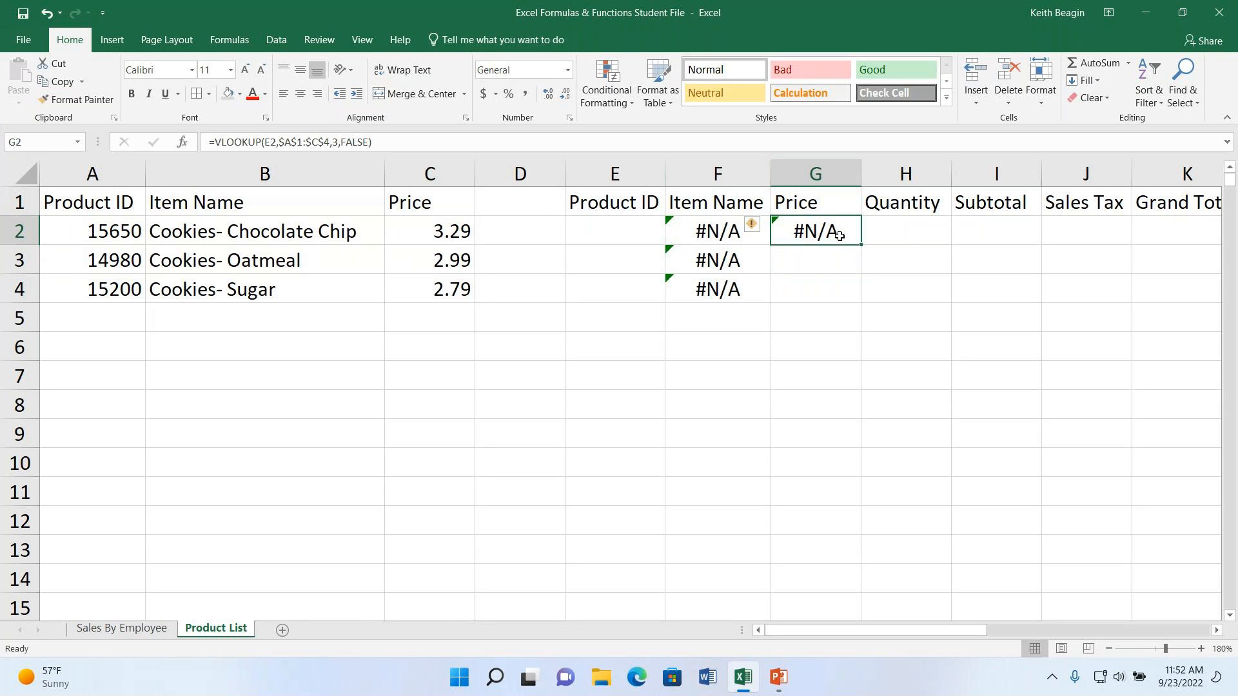
{"action": "double_click", "coordinate": [839, 235]}
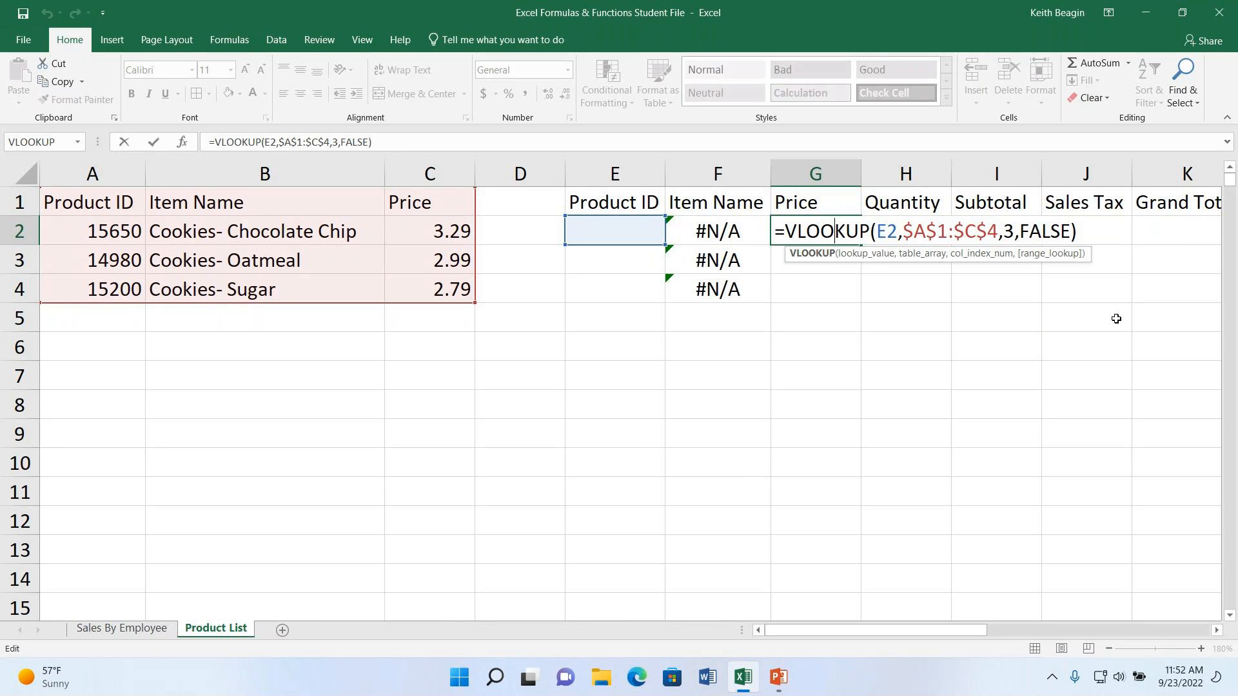
{"action": "key", "text": "Return"}
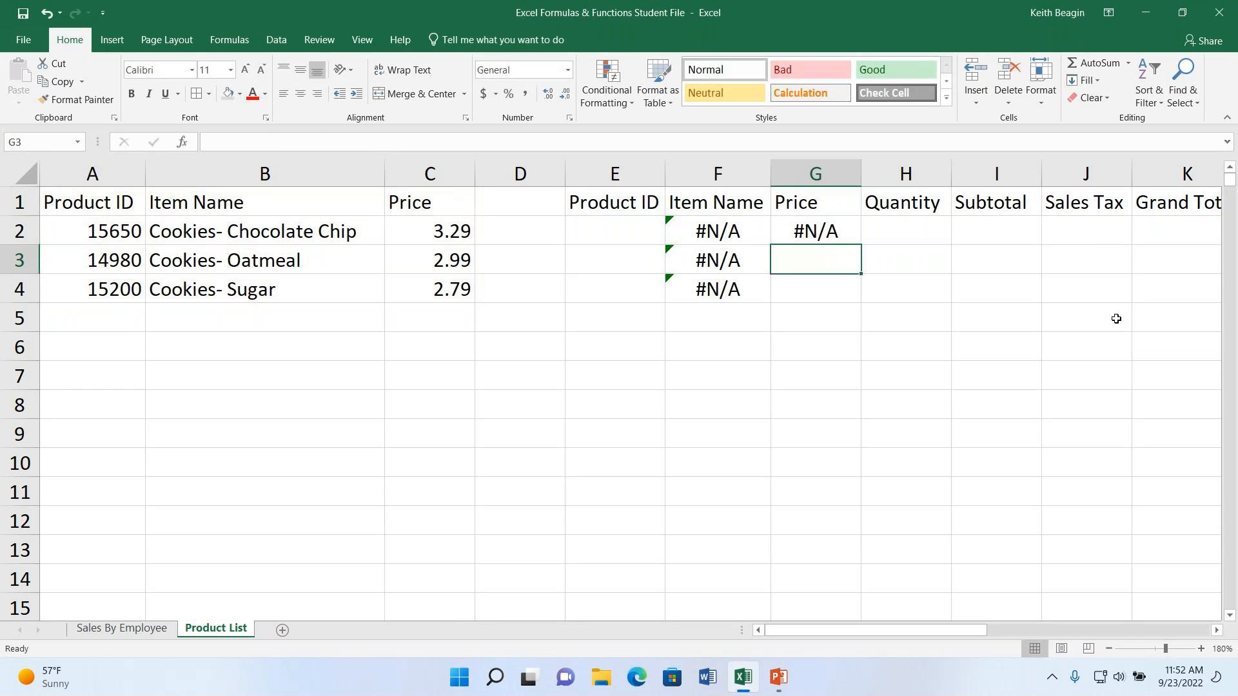
{"action": "left_click", "coordinate": [829, 238]}
{"action": "left_click_drag", "start_coordinate": [861, 250], "coordinate": [862, 297]}
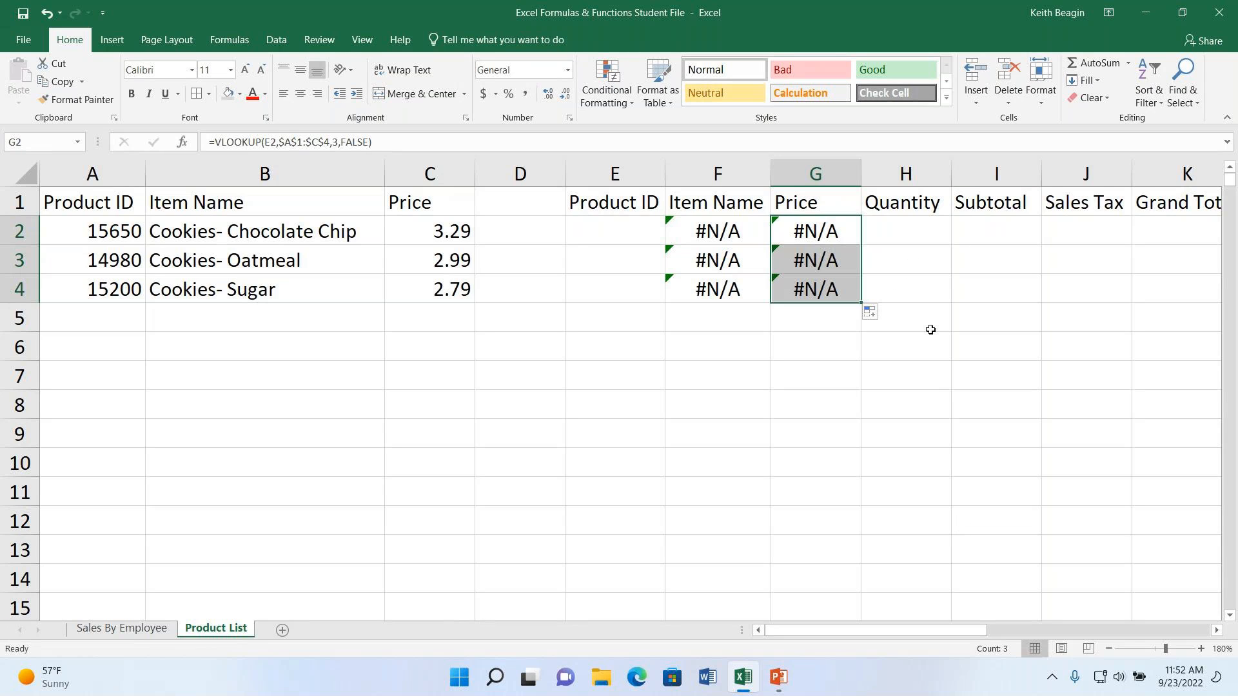
{"action": "left_click", "coordinate": [921, 176]}
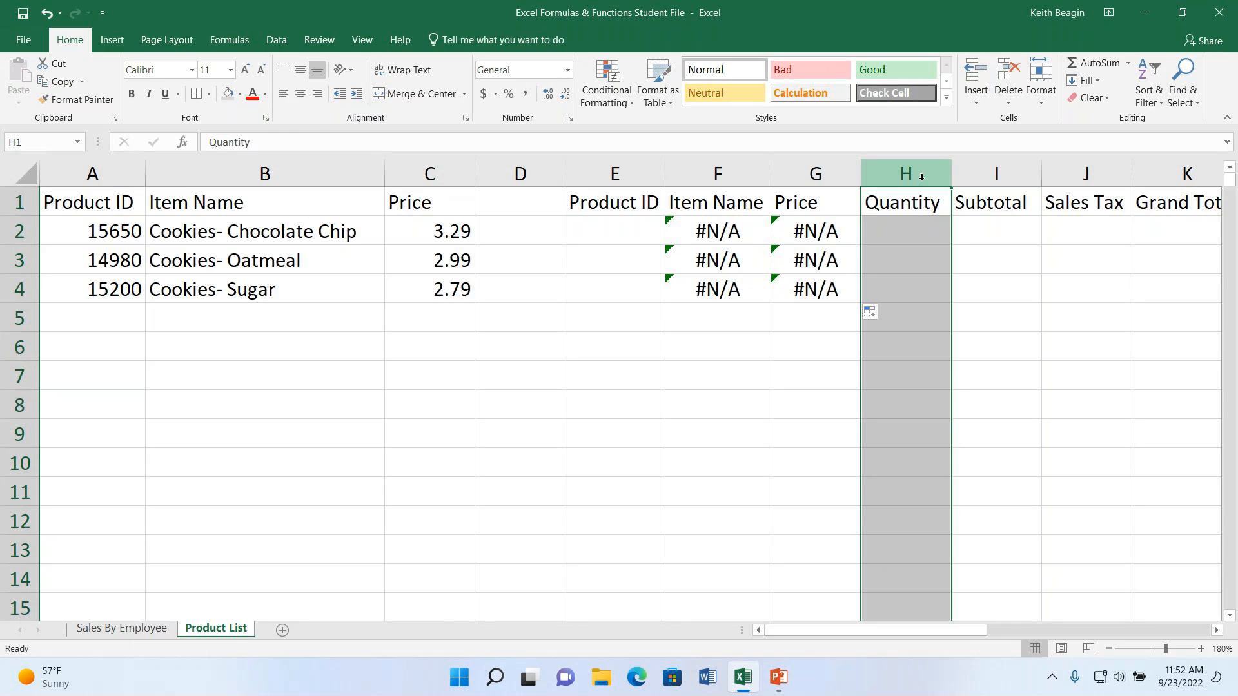
{"action": "left_click", "coordinate": [922, 227]}
{"action": "left_click", "coordinate": [916, 260]}
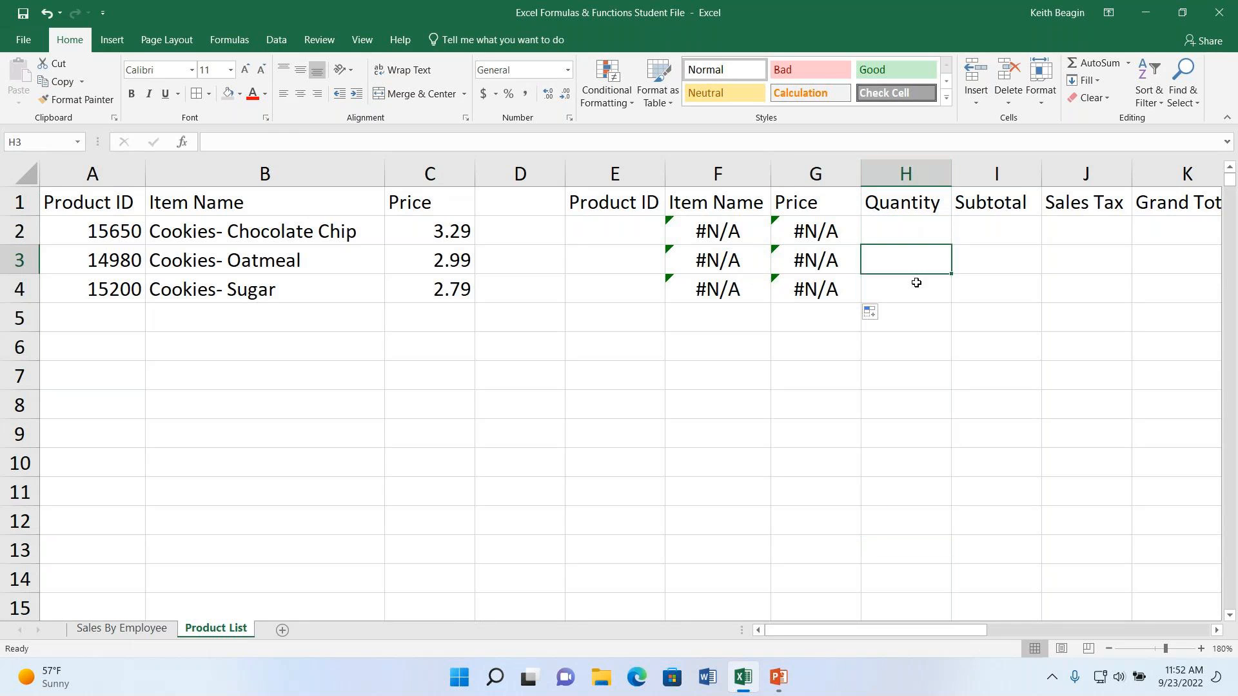
{"action": "left_click", "coordinate": [917, 288]}
{"action": "left_click", "coordinate": [918, 229]}
{"action": "left_click", "coordinate": [918, 267]}
{"action": "left_click", "coordinate": [915, 296]}
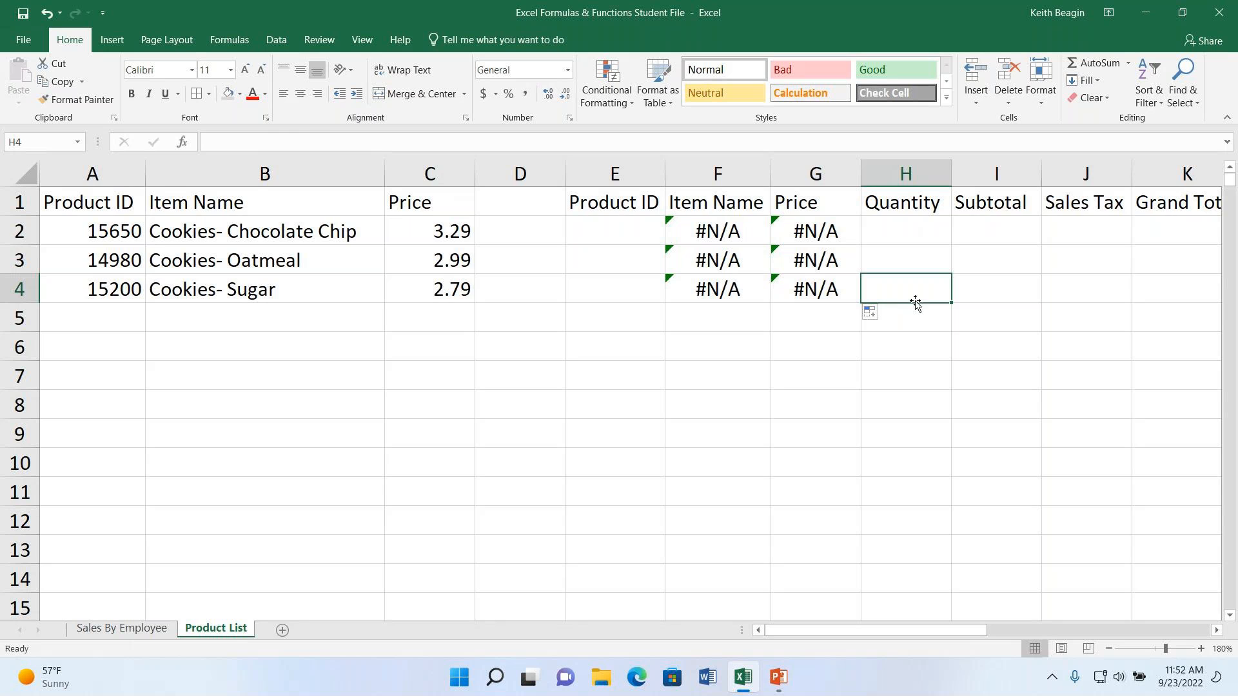
- Enter the formula =G2*H2 in the Subtotal cell I2 and fill it down through I4
{"action": "left_click", "coordinate": [993, 243]}
{"action": "left_click_drag", "start_coordinate": [983, 630], "coordinate": [1001, 630]}
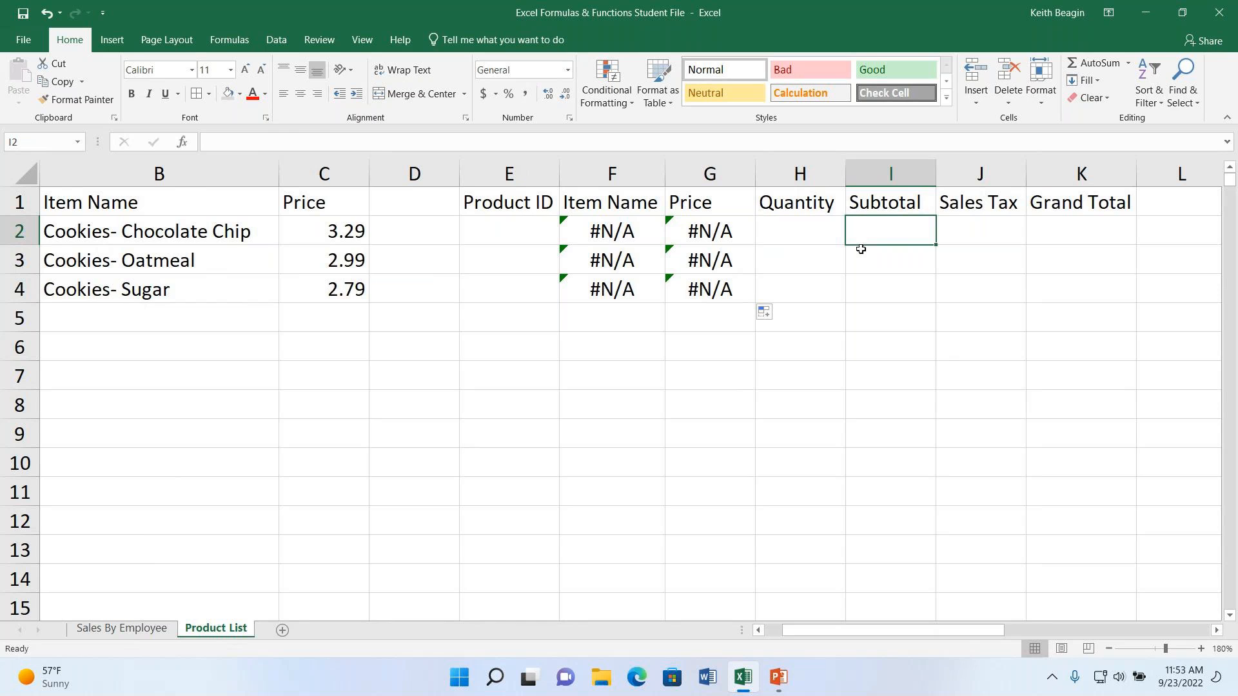
{"action": "type", "text": "="}
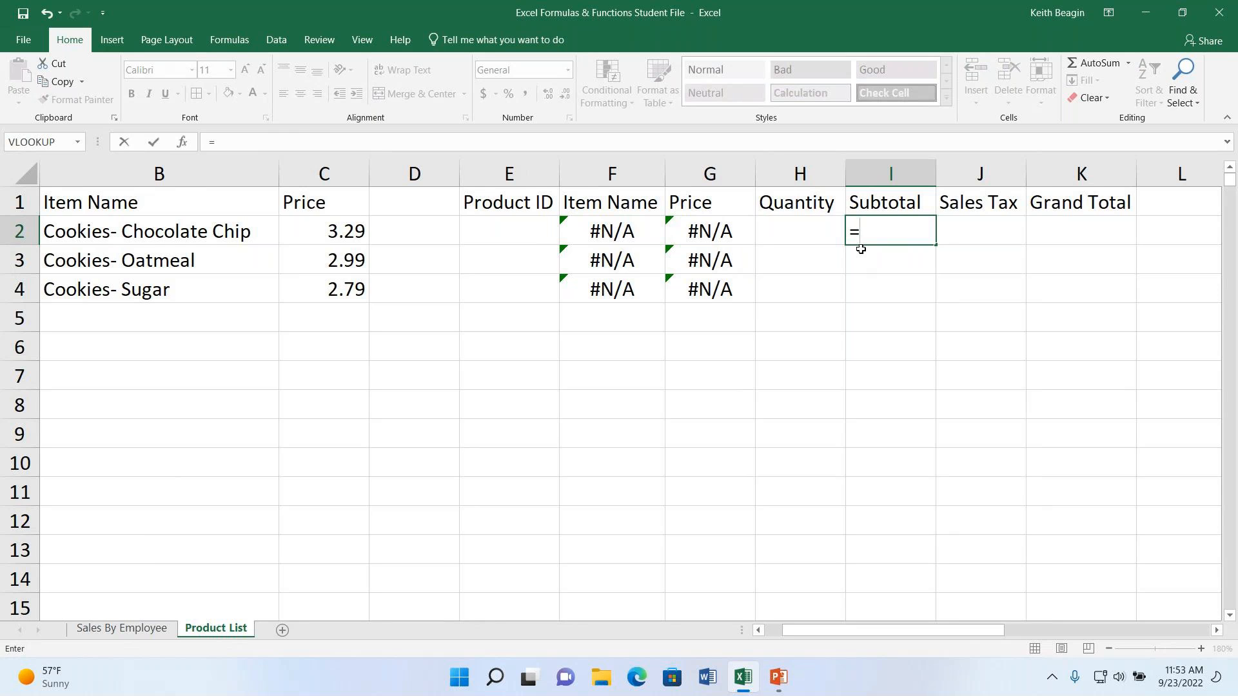
{"action": "type", "text": "g2"}
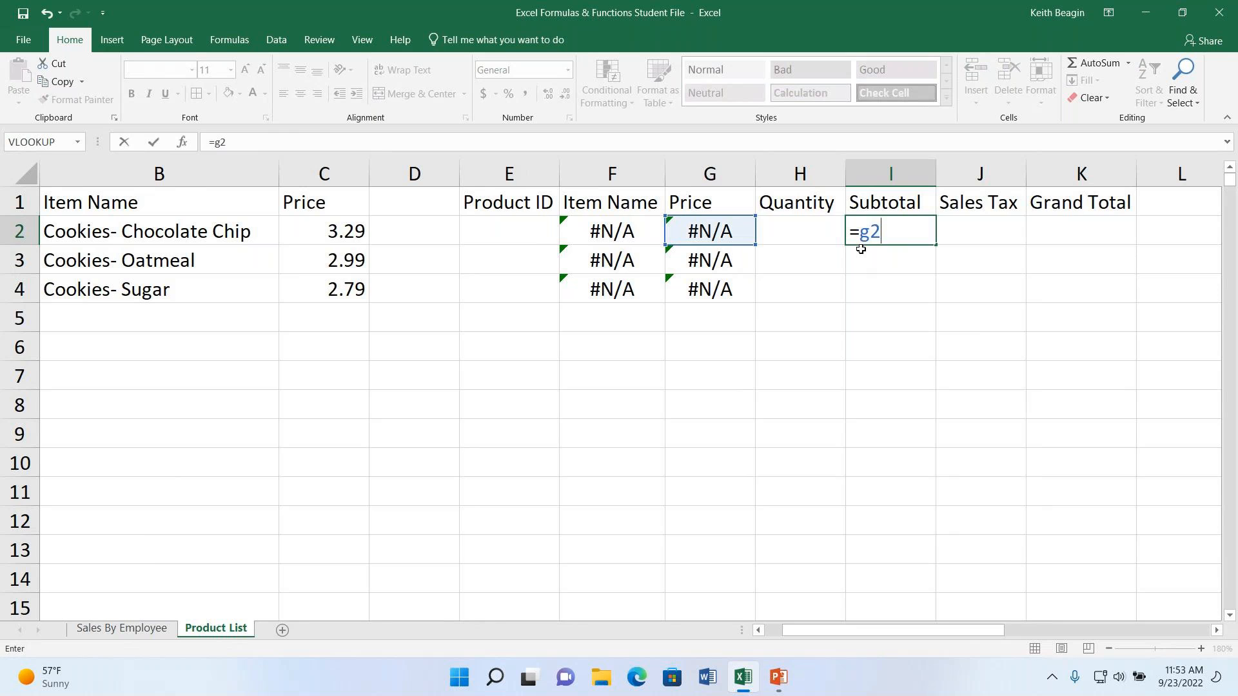
{"action": "type", "text": "*h2"}
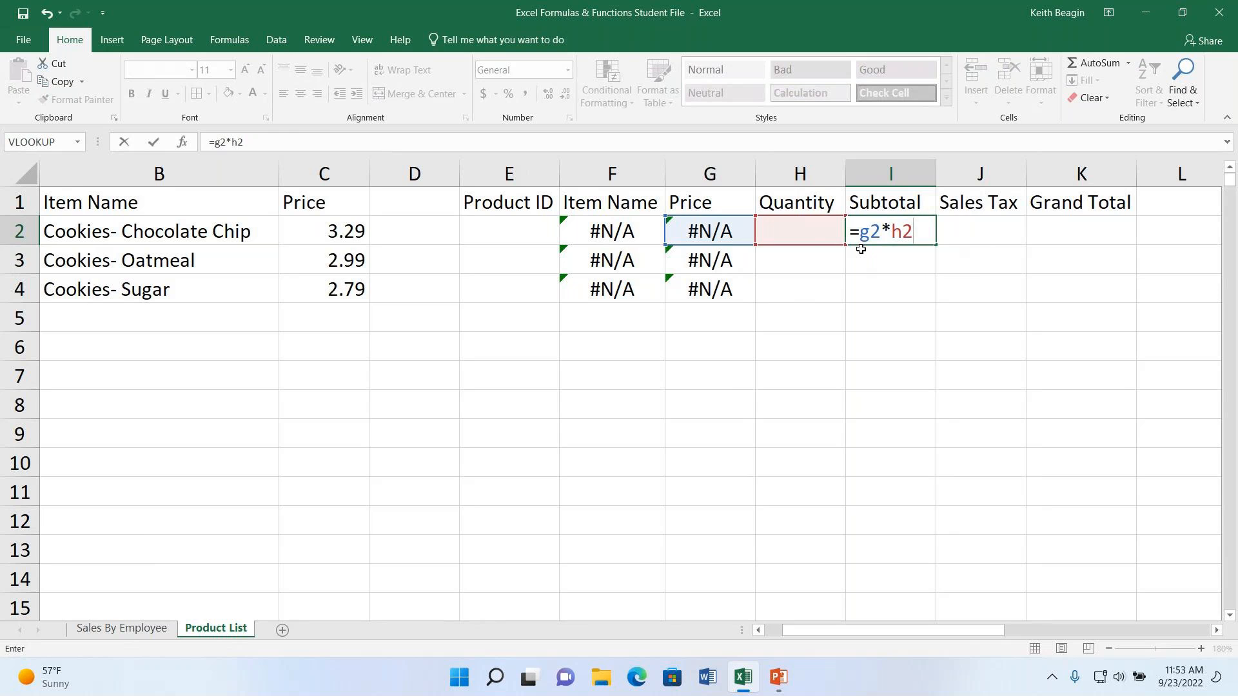
{"action": "key", "text": "Return"}
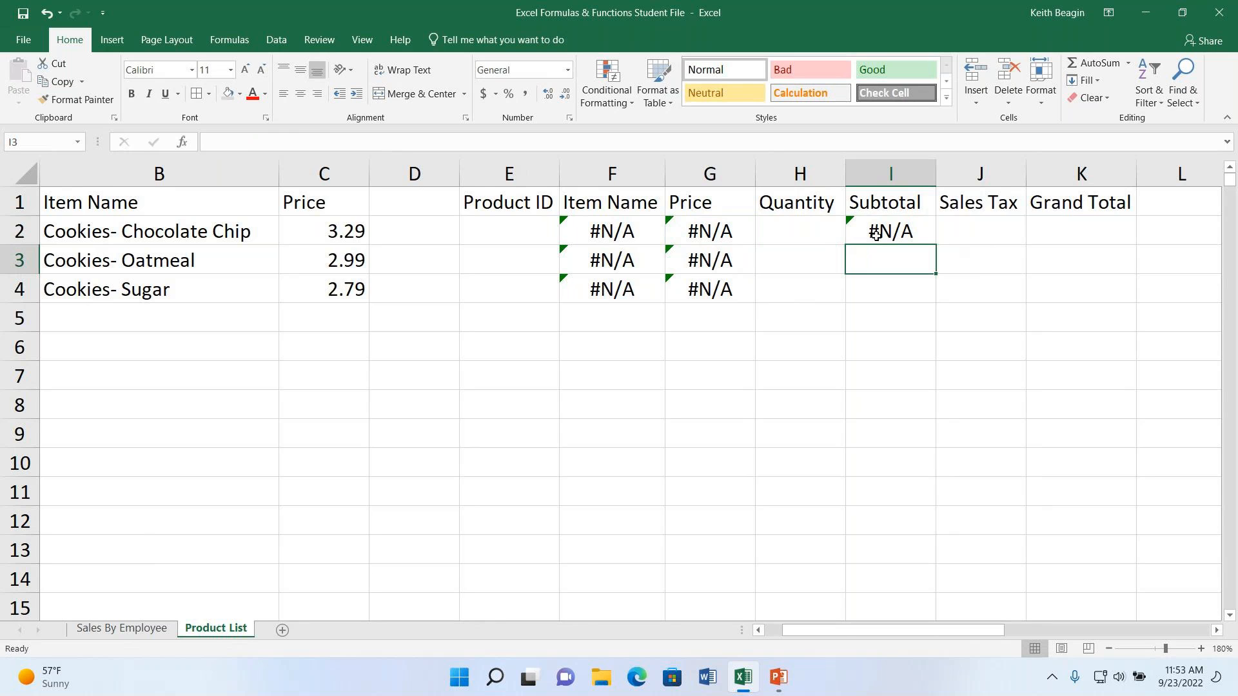
{"action": "left_click", "coordinate": [883, 231]}
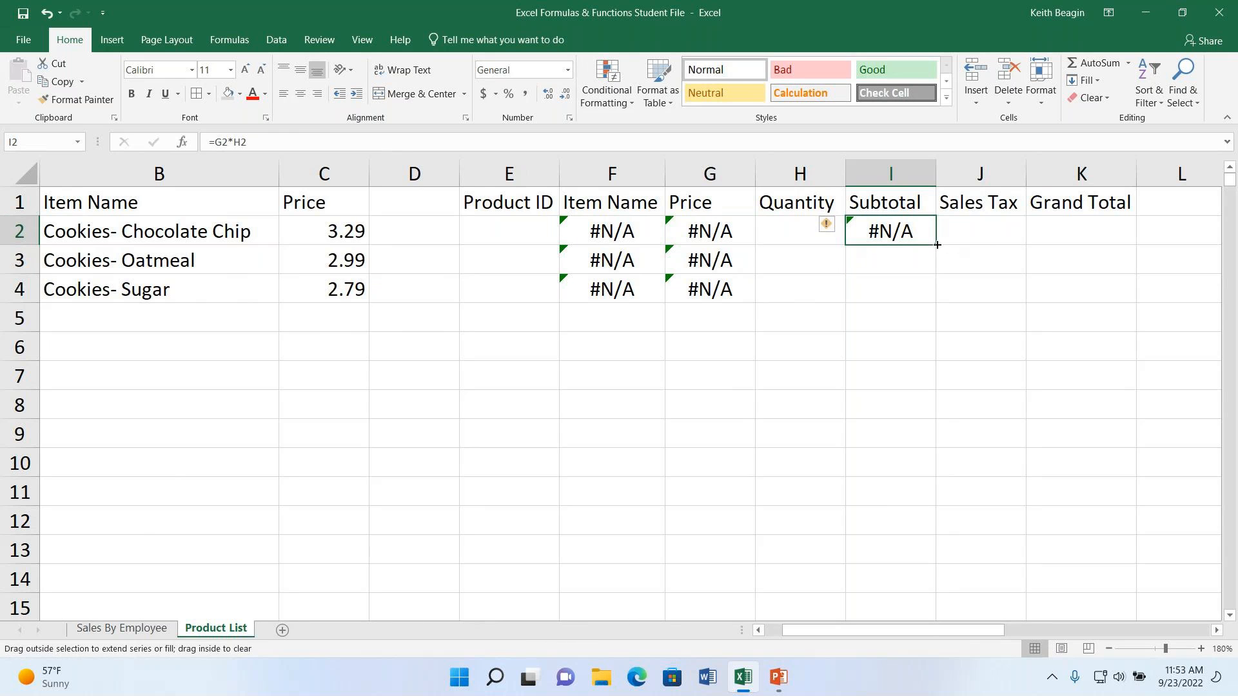
{"action": "left_click_drag", "start_coordinate": [936, 245], "coordinate": [922, 289]}
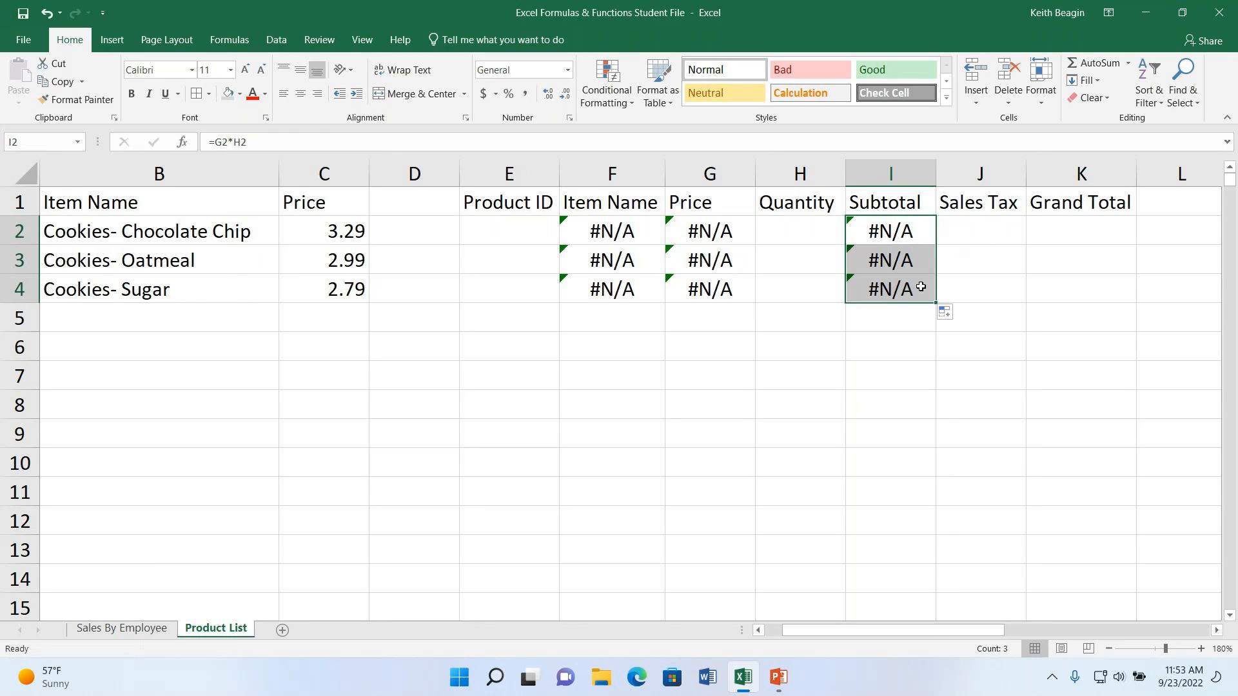
- Enter the formula =7%*I2 in the Sales Tax cell J2 and fill it down through J4
{"action": "left_click", "coordinate": [984, 232]}
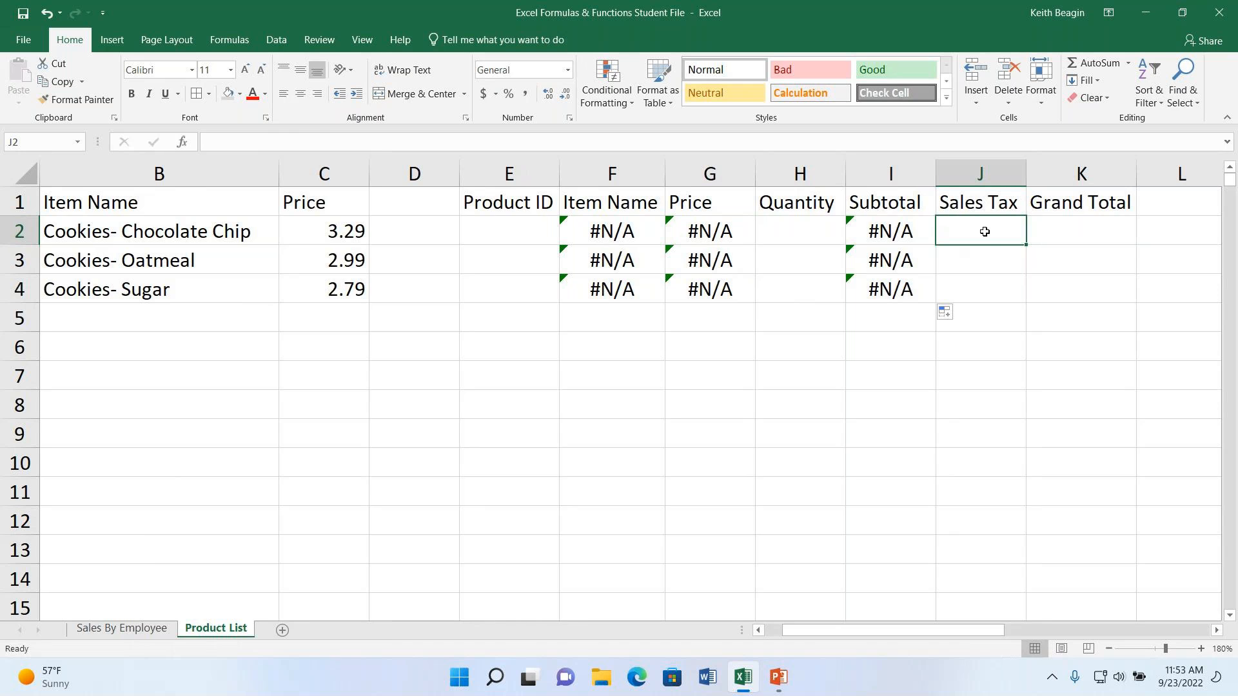
{"action": "type", "text": "="}
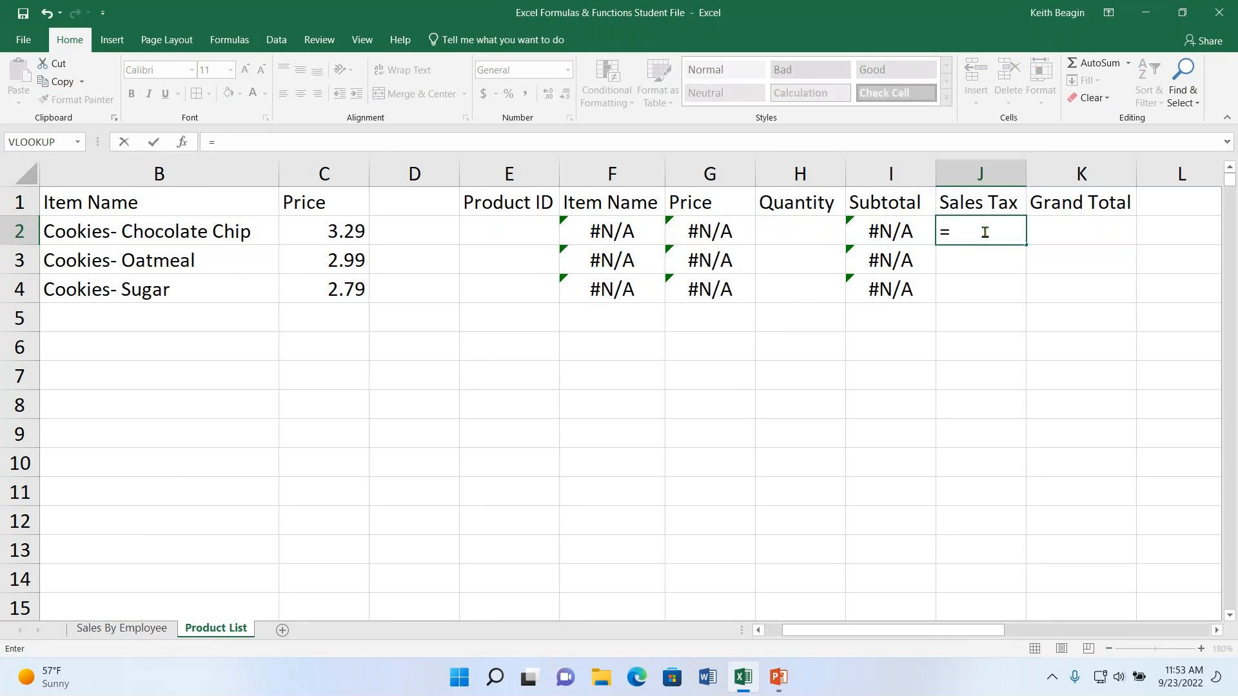
{"action": "type", "text": "7%*i2"}
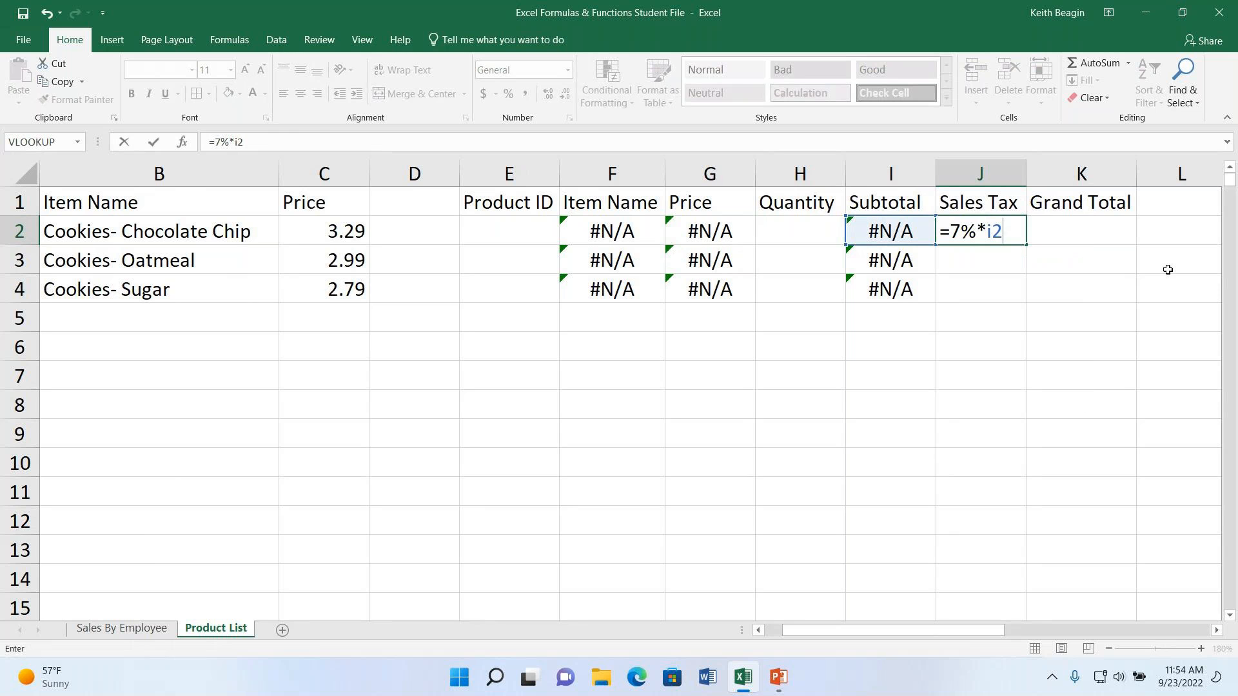
{"action": "key", "text": "Return"}
{"action": "left_click", "coordinate": [1016, 239]}
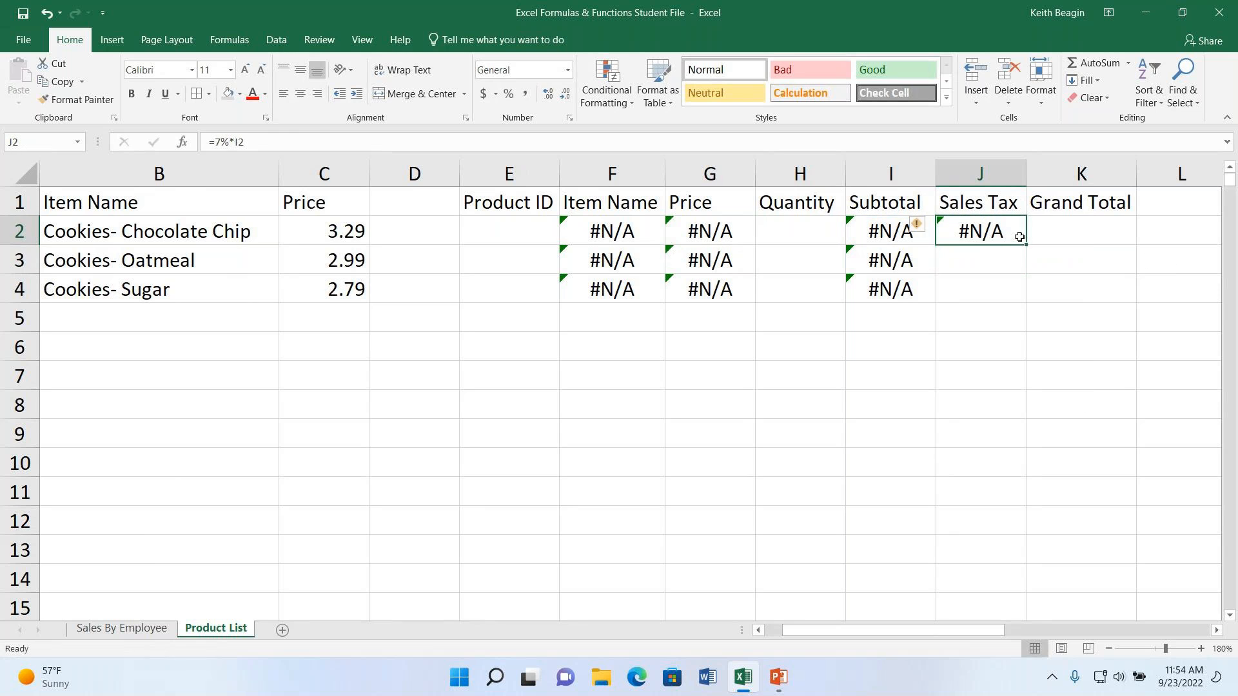
{"action": "left_click_drag", "start_coordinate": [1026, 245], "coordinate": [1019, 293]}
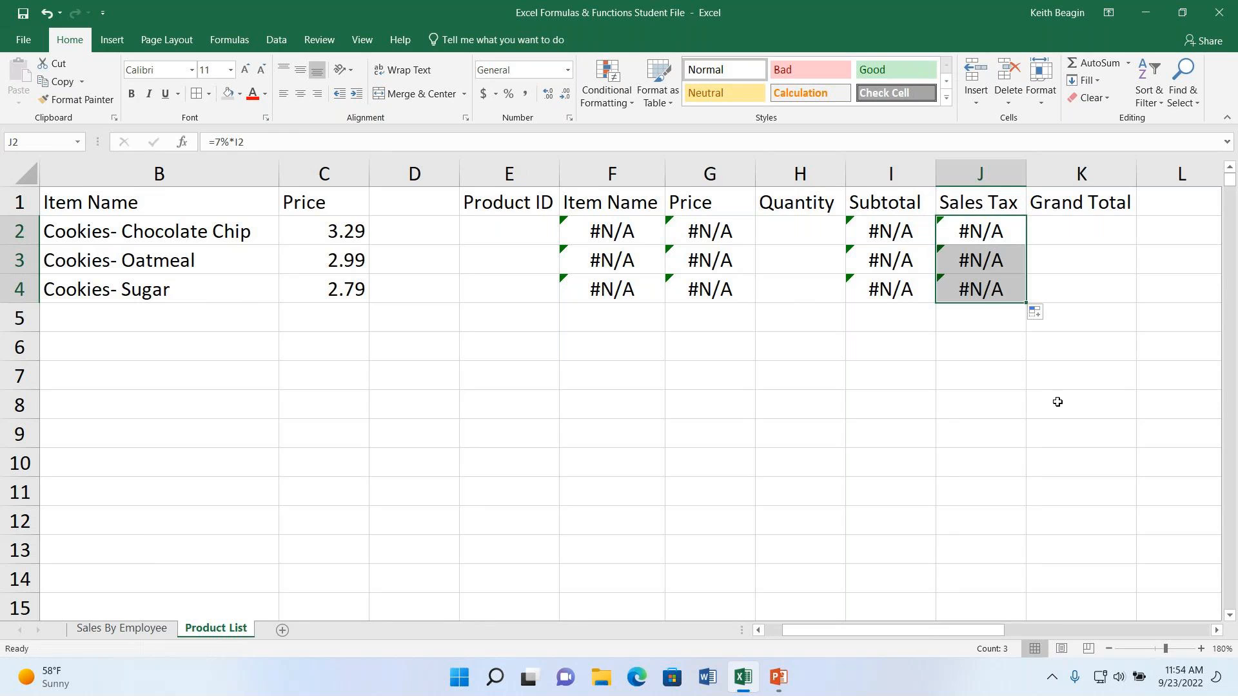
- Enter the formula =I2+J2 in the Grand Total cell K2 and fill it down through K4
{"action": "left_click", "coordinate": [1101, 230]}
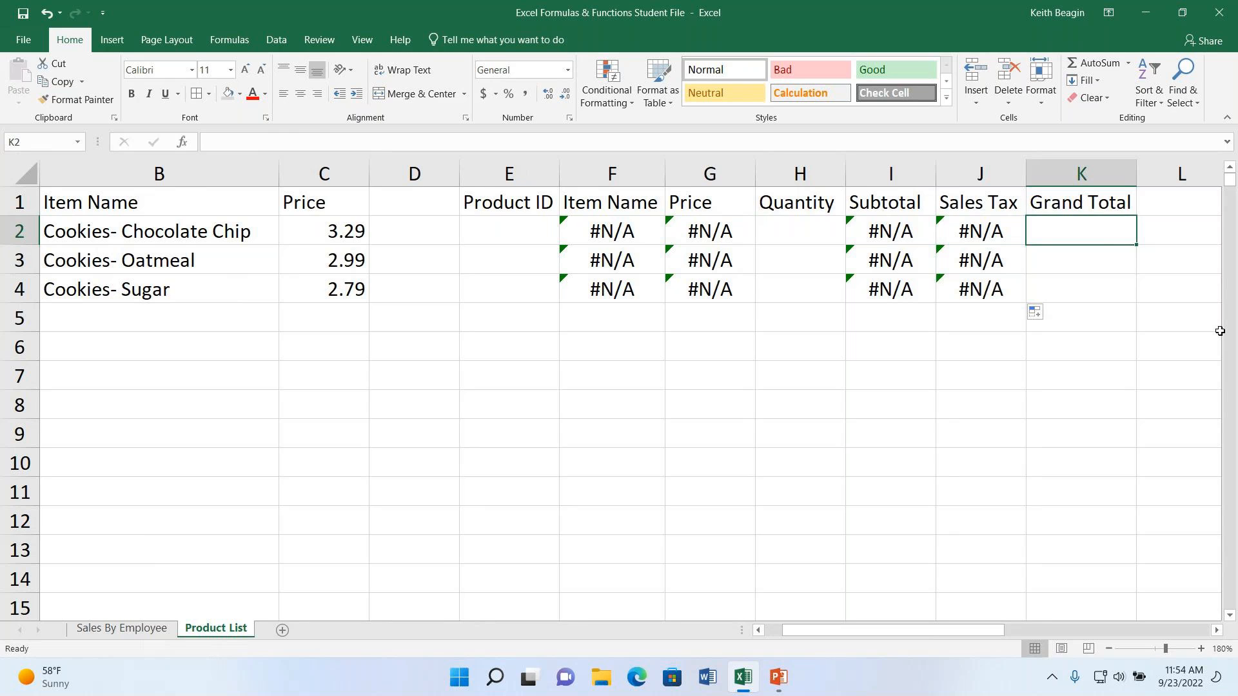
{"action": "type", "text": "="}
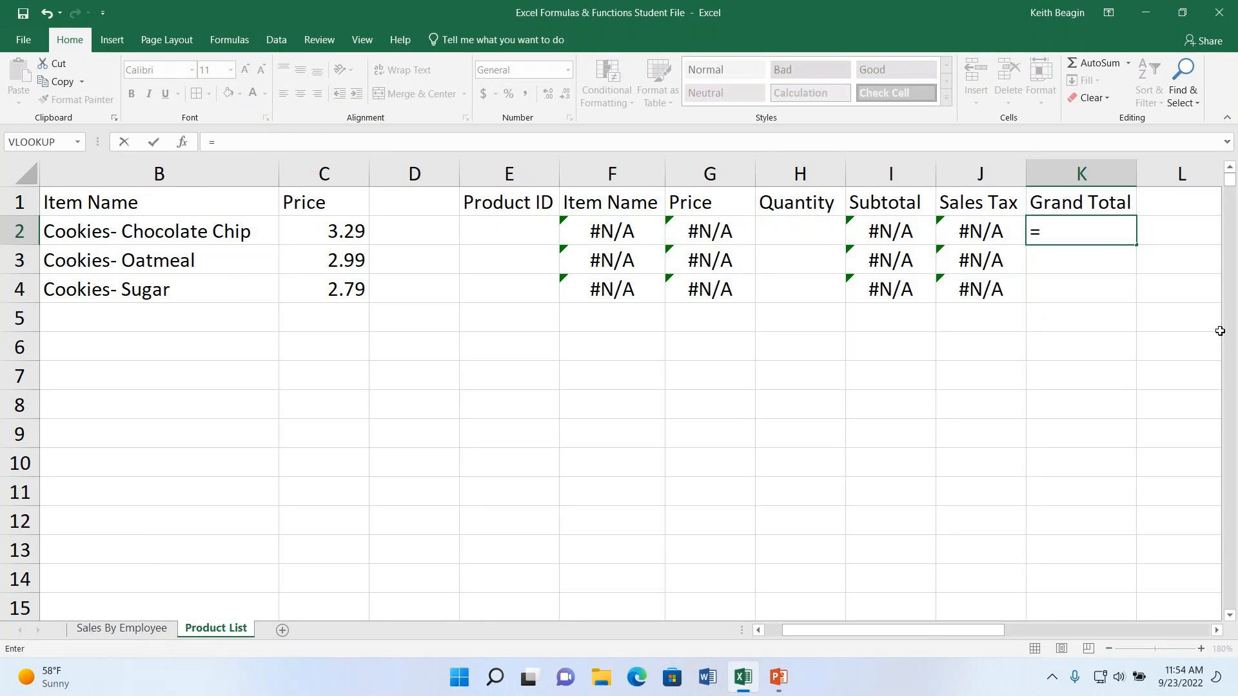
{"action": "type", "text": "i2+"}
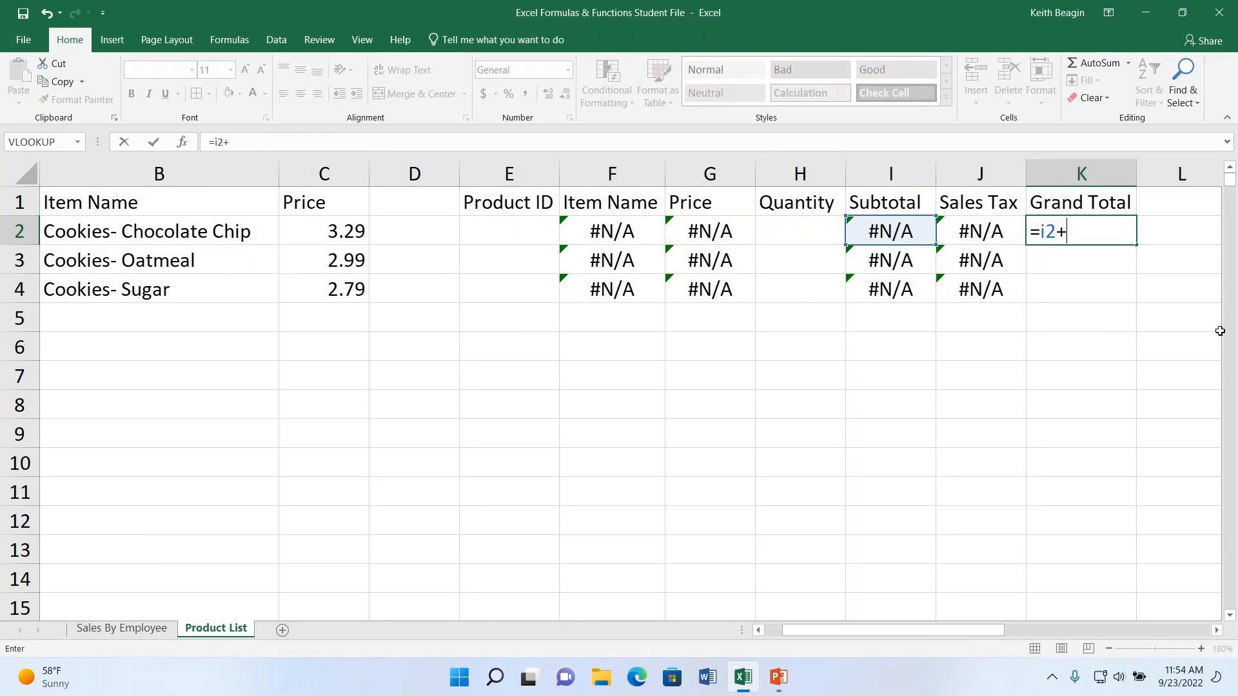
{"action": "type", "text": "j2"}
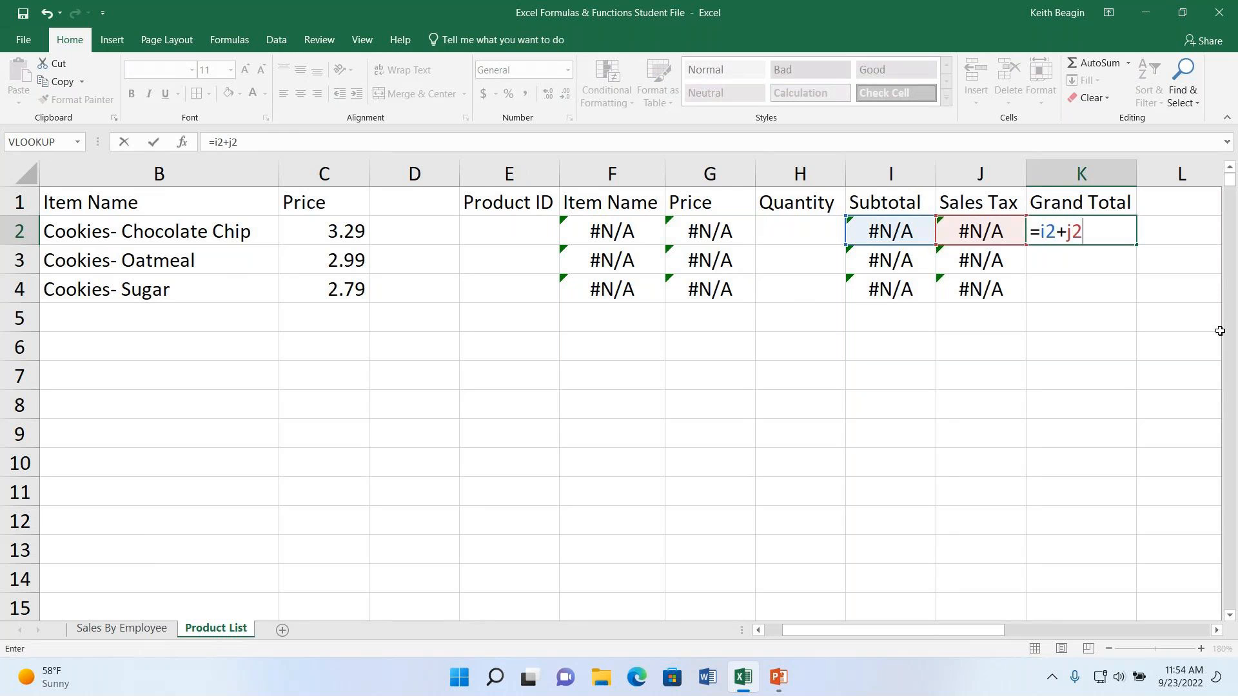
{"action": "key", "text": "Return"}
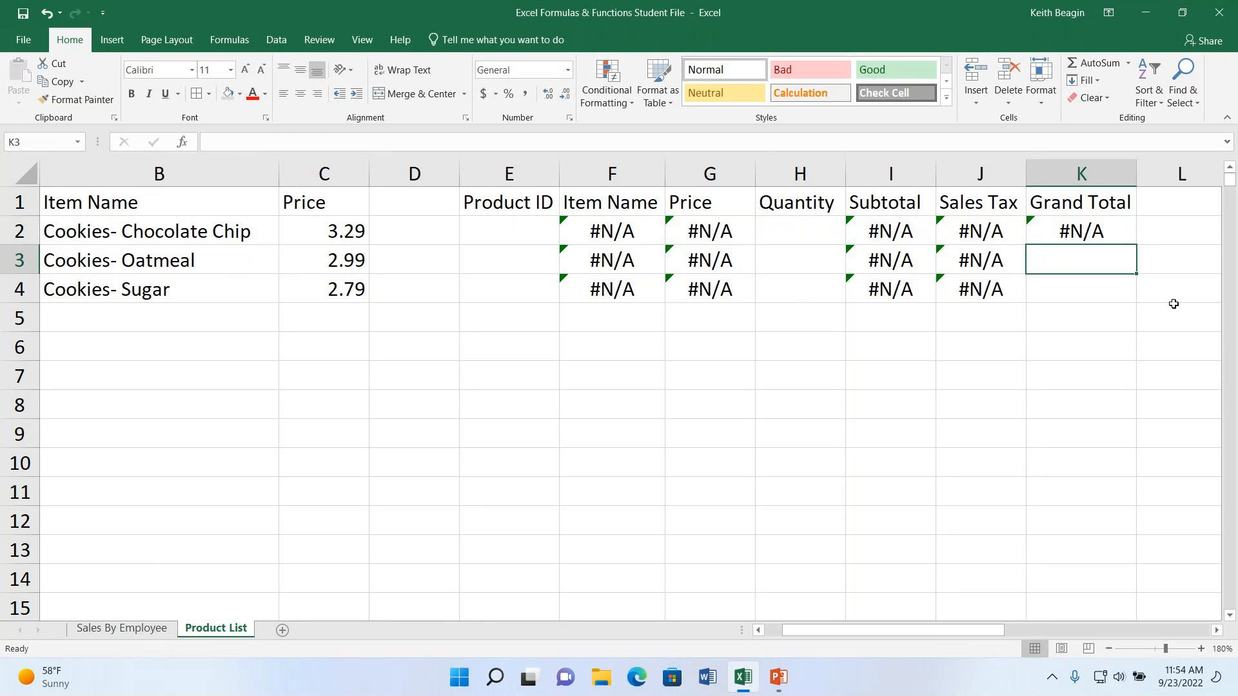
{"action": "key", "text": "Up"}
{"action": "left_click_drag", "start_coordinate": [1137, 246], "coordinate": [1127, 304]}
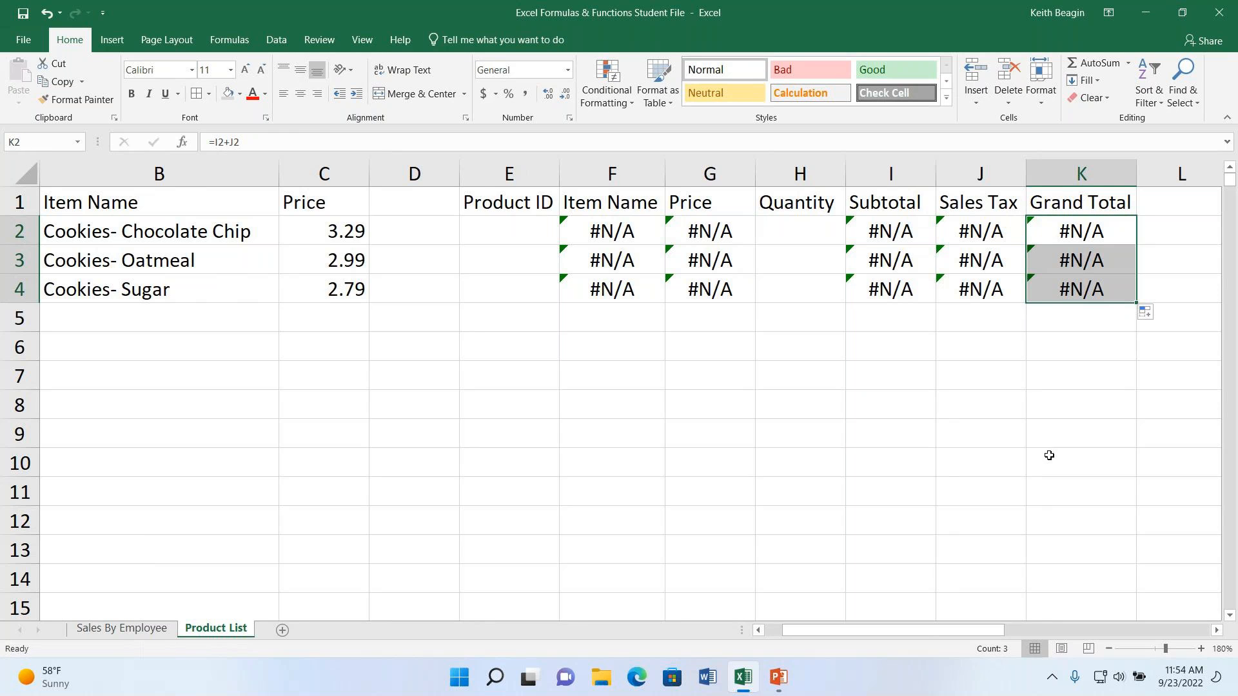
- Enter product ID 15650 in E2 of the order table and autofit the width of Item Name column F
{"action": "scroll", "coordinate": [910, 638], "scroll_direction": "left", "scroll_amount": 2}
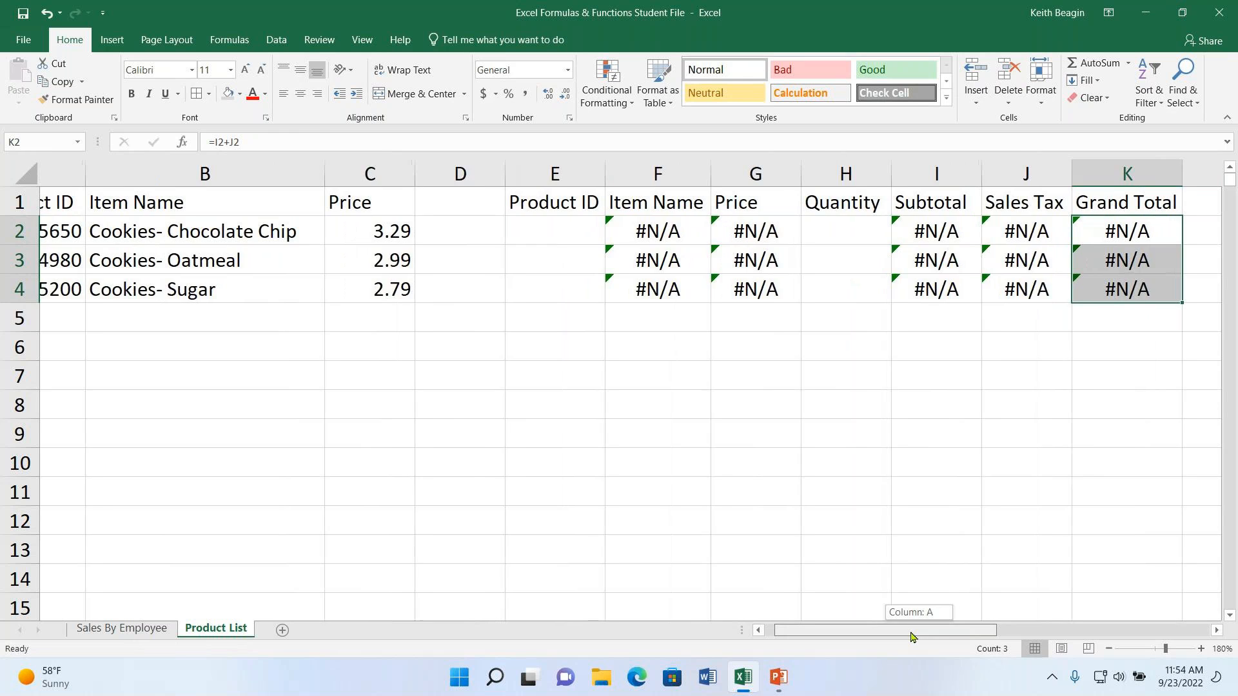
{"action": "left_click_drag", "start_coordinate": [909, 639], "coordinate": [908, 637]}
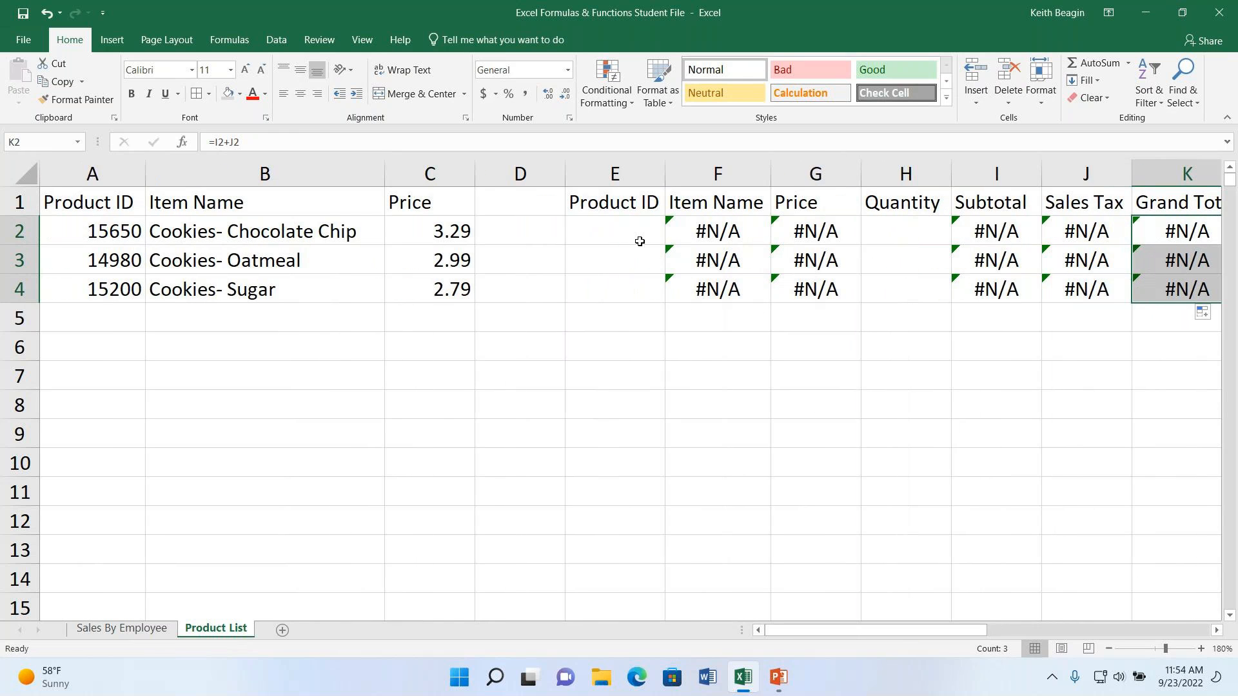
{"action": "left_click", "coordinate": [624, 235]}
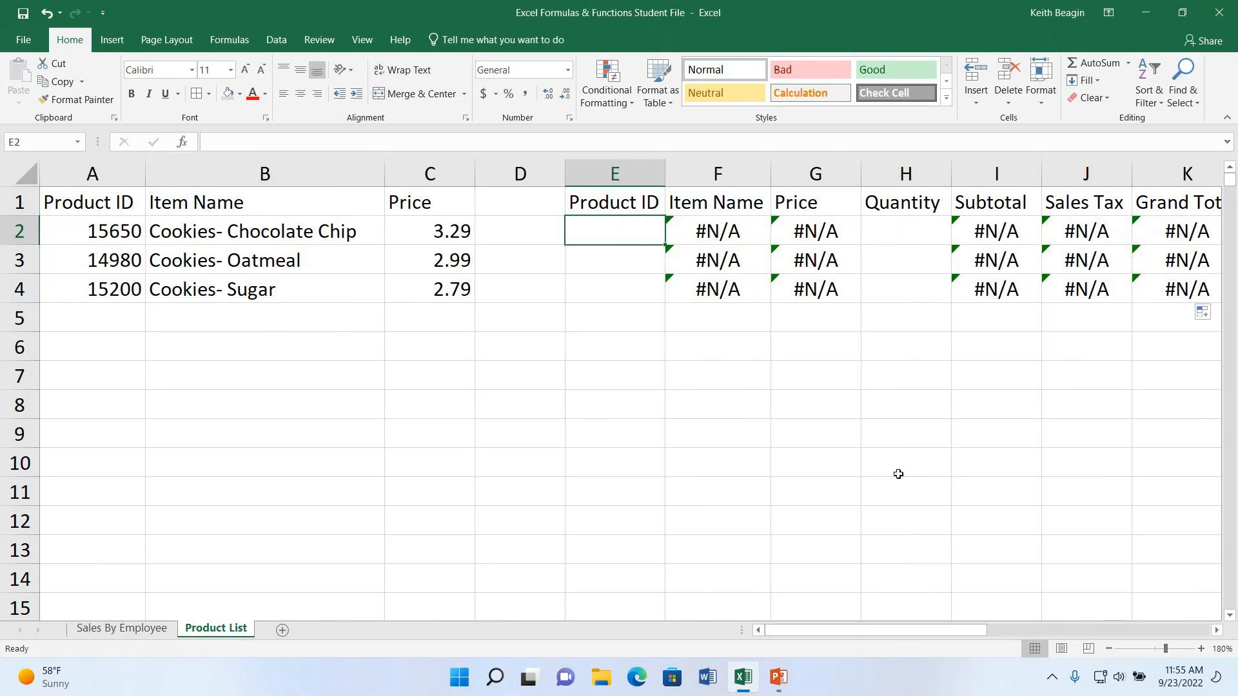
{"action": "type", "text": "15650"}
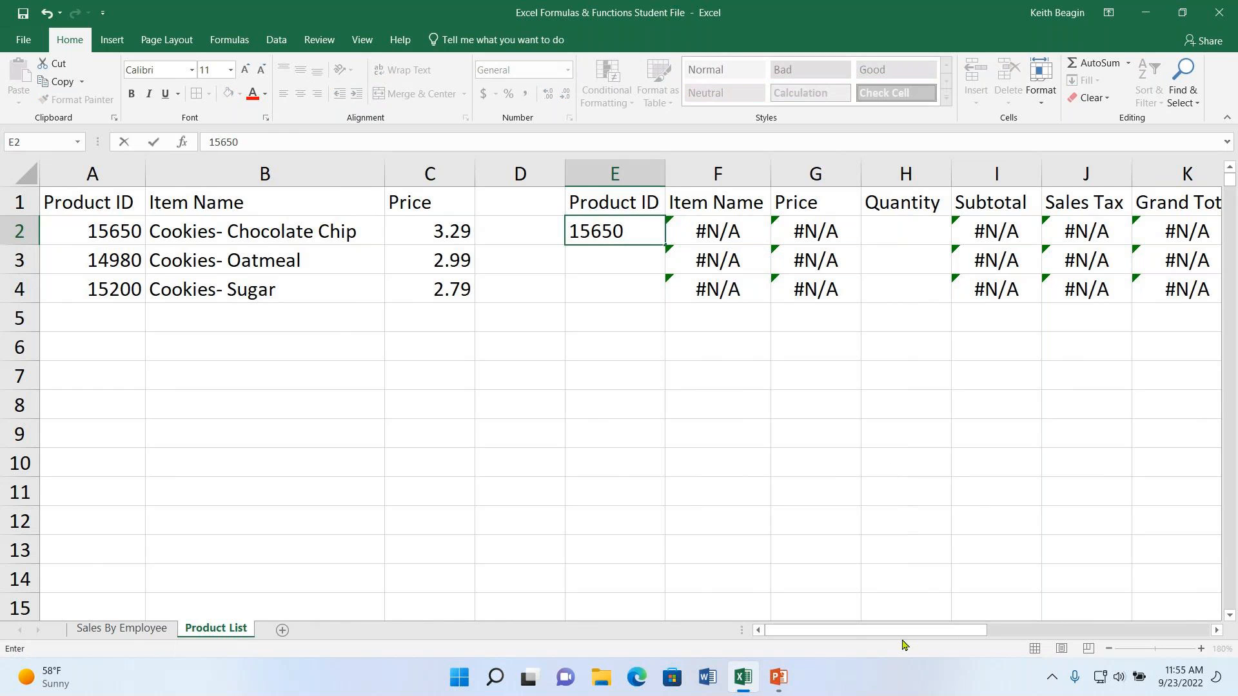
{"action": "key", "text": "Return"}
{"action": "double_click", "coordinate": [770, 174]}
- Enter a quantity of 100 for the chocolate chip cookies in H2
{"action": "left_click_drag", "start_coordinate": [912, 631], "coordinate": [945, 634]}
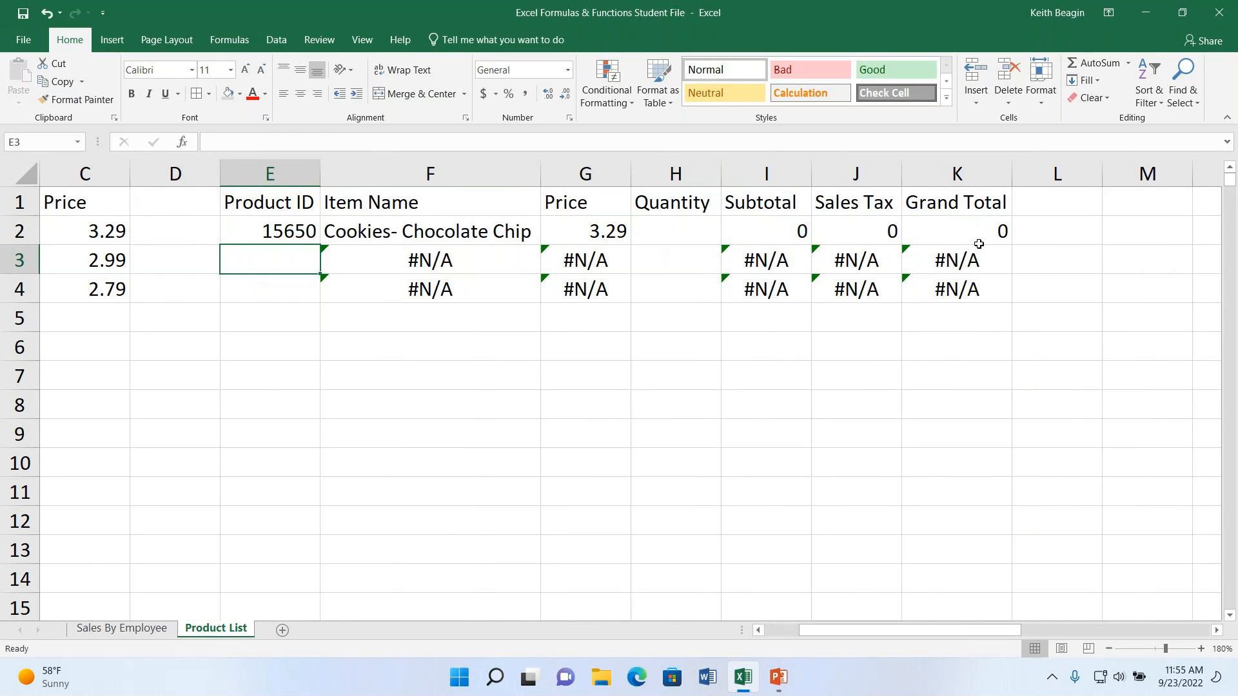
{"action": "left_click", "coordinate": [677, 235]}
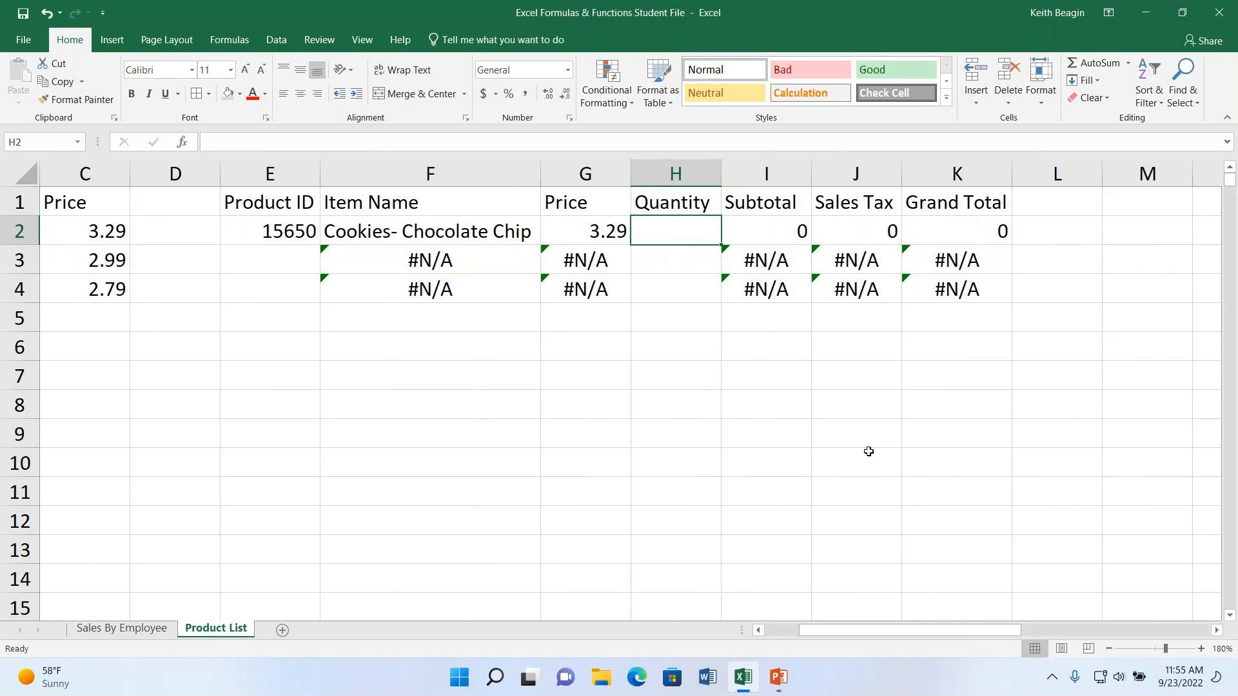
{"action": "type", "text": "1"}
{"action": "key", "text": "BackSpace"}
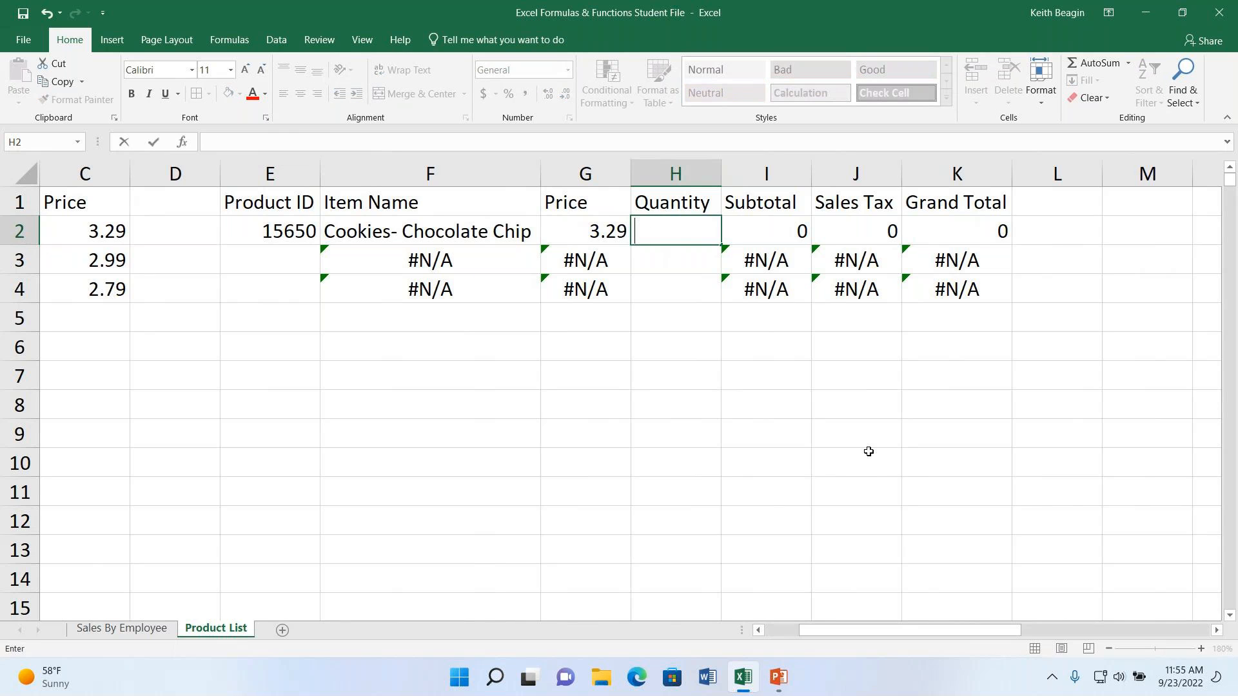
{"action": "type", "text": "100"}
{"action": "key", "text": "ctrl+Return"}
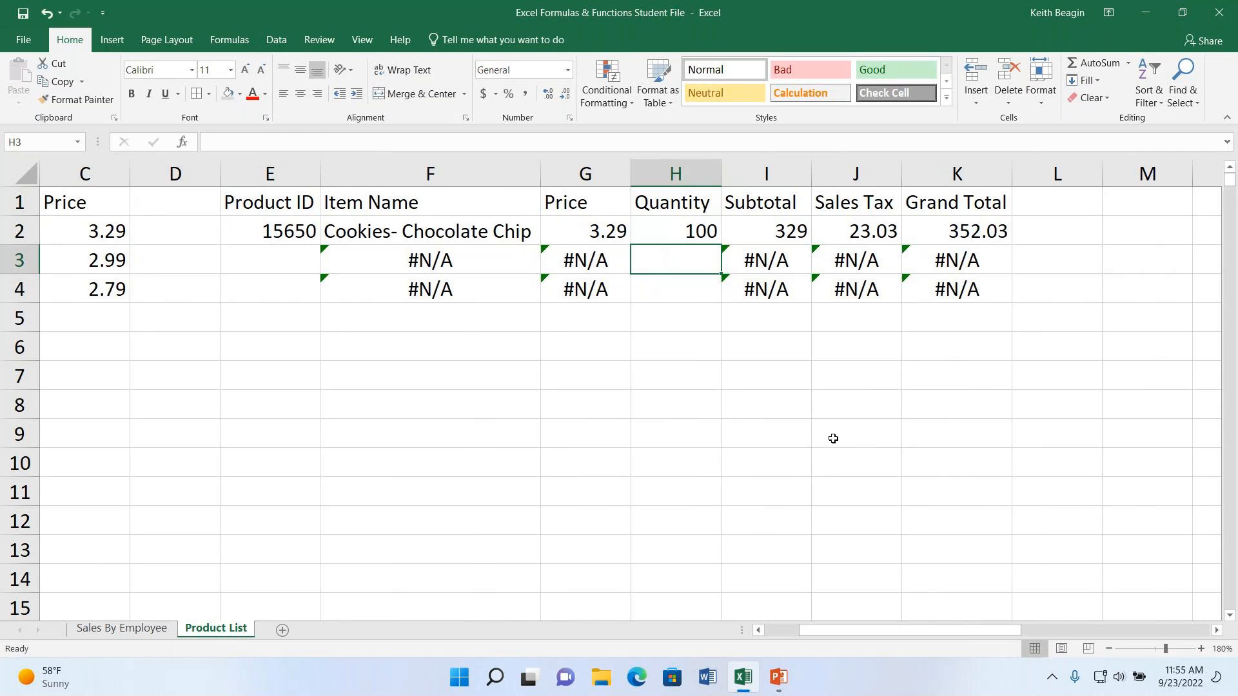
- Enter product IDs 14980 in E3 and 15200 in E4 of the order table
{"action": "left_click_drag", "start_coordinate": [802, 630], "coordinate": [768, 631]}
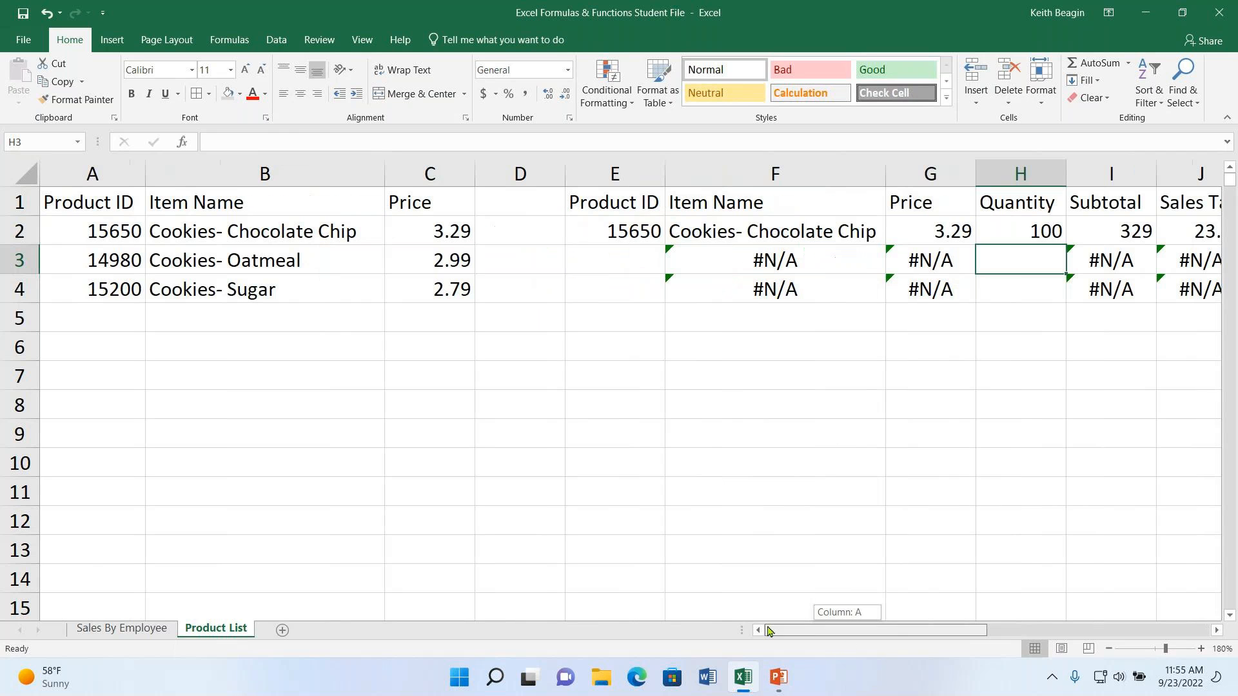
{"action": "left_click", "coordinate": [619, 258]}
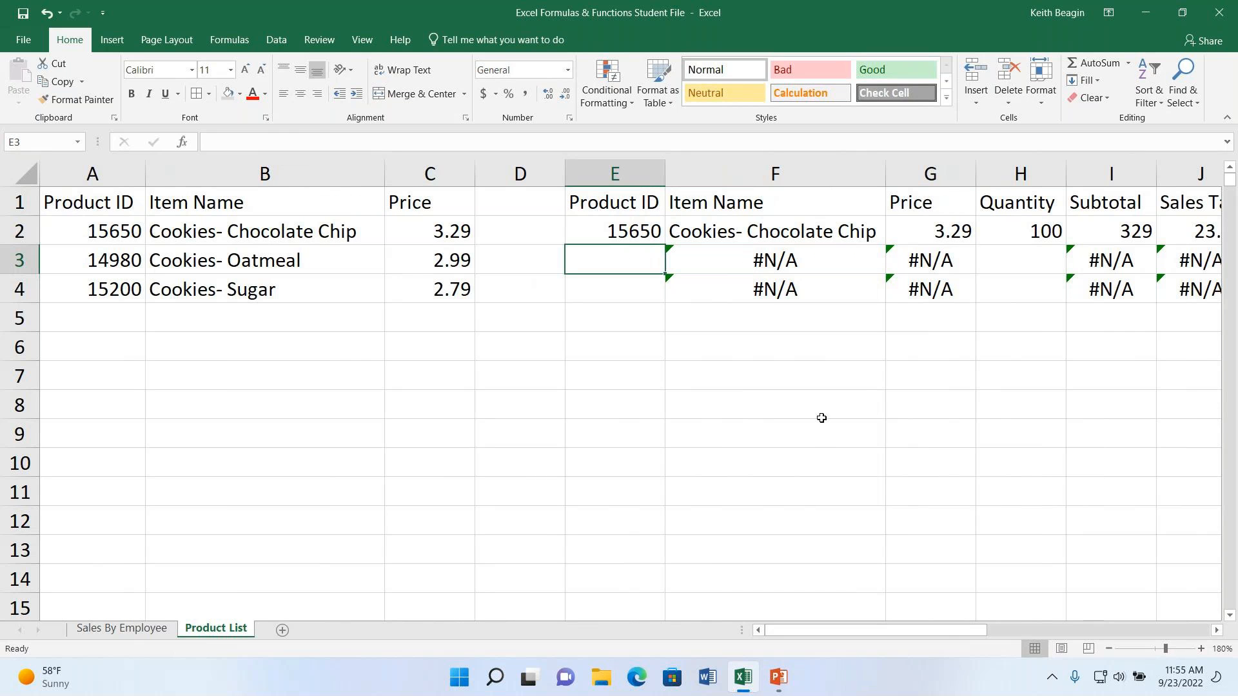
{"action": "type", "text": "14980"}
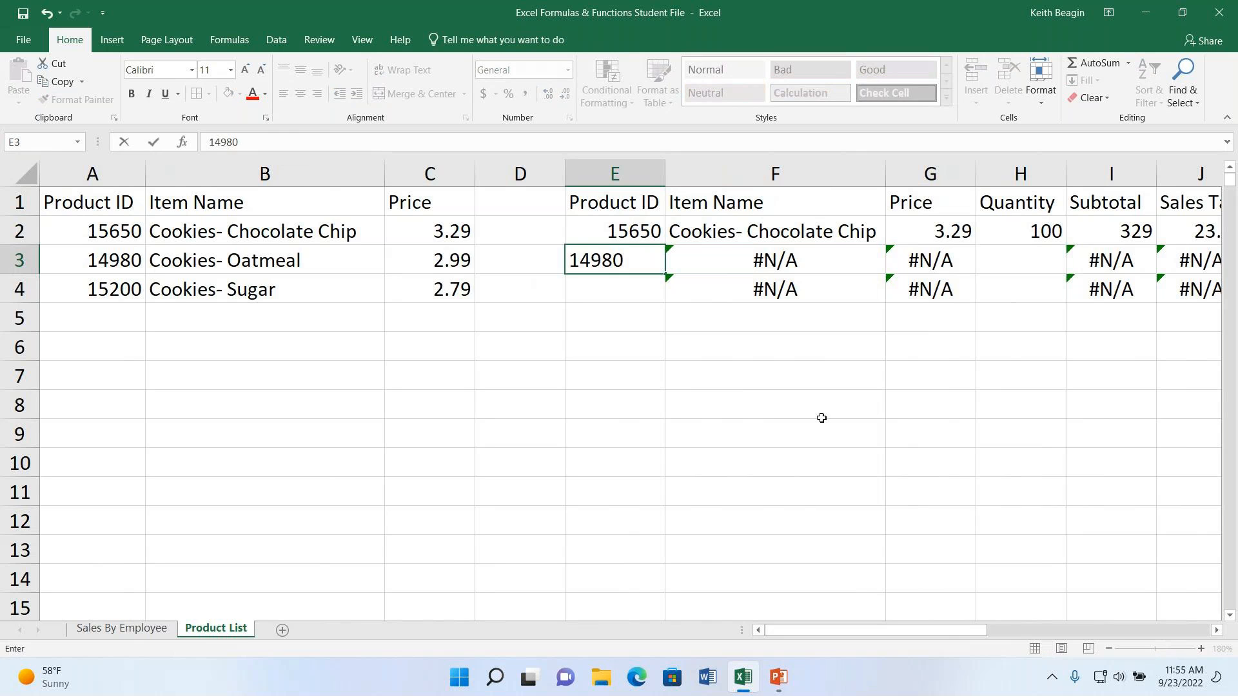
{"action": "key", "text": "Return"}
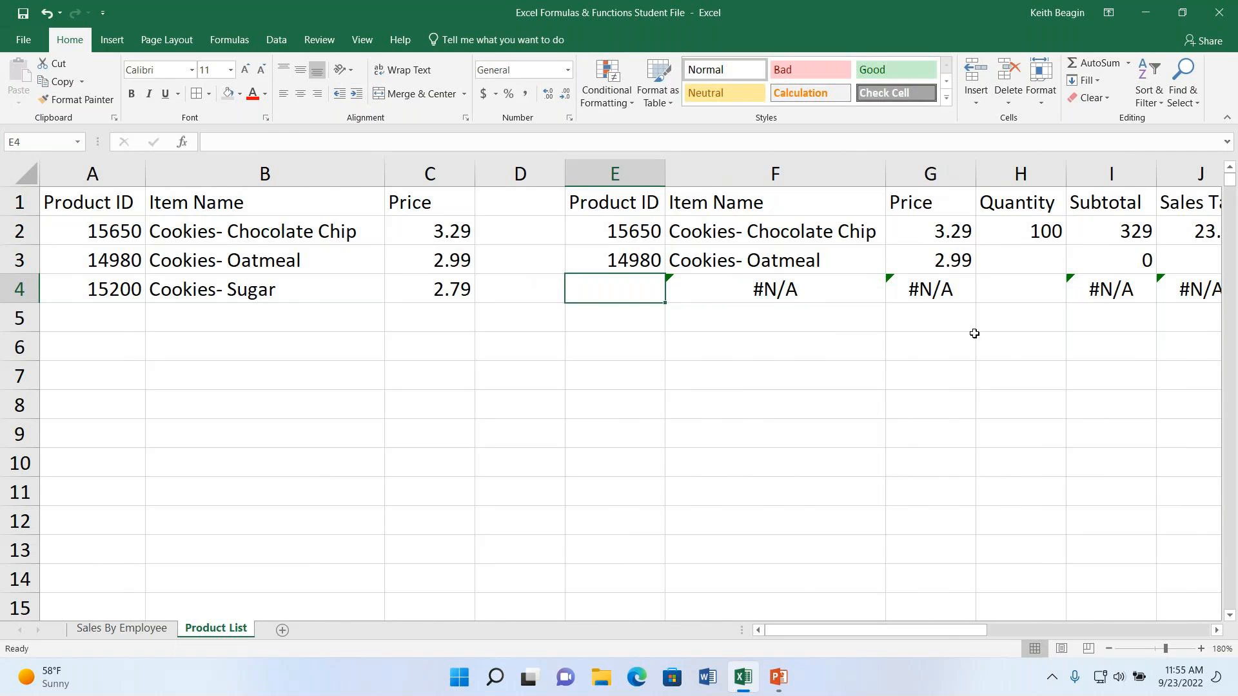
{"action": "type", "text": "15200"}
{"action": "key", "text": "Return"}
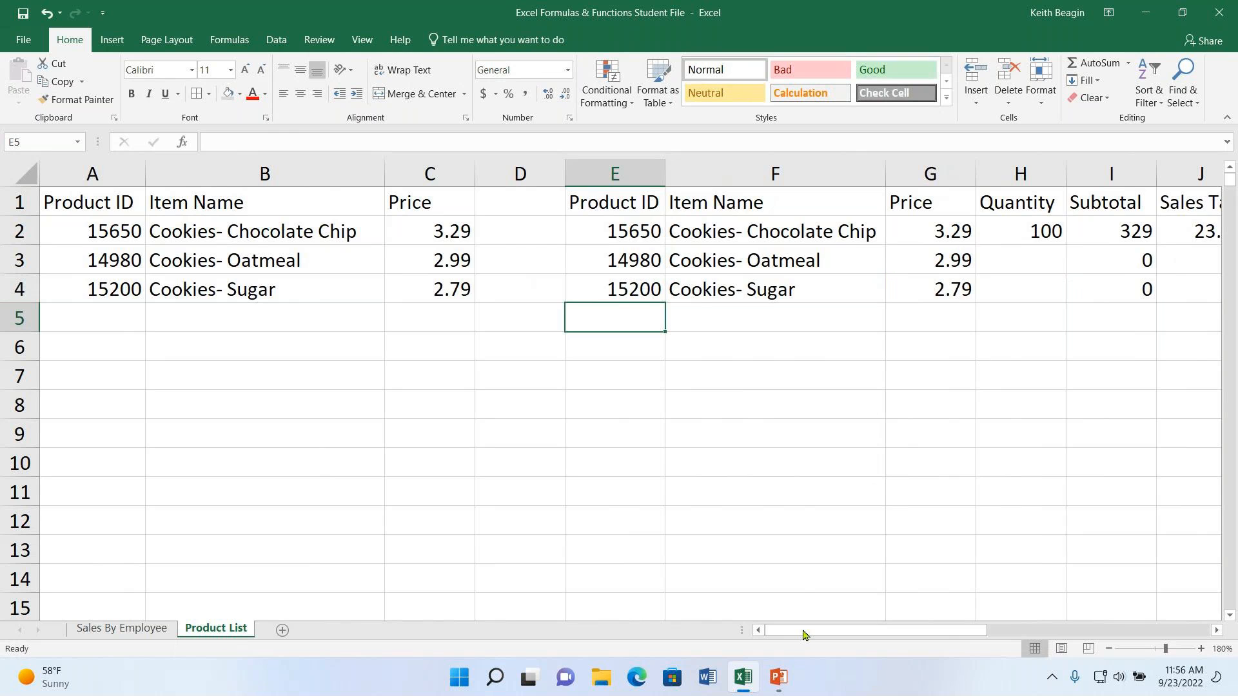
- Enter quantities of 75 for the oatmeal cookies in H3 and 60 for the sugar cookies in H4
{"action": "left_click_drag", "start_coordinate": [894, 631], "coordinate": [926, 631]}
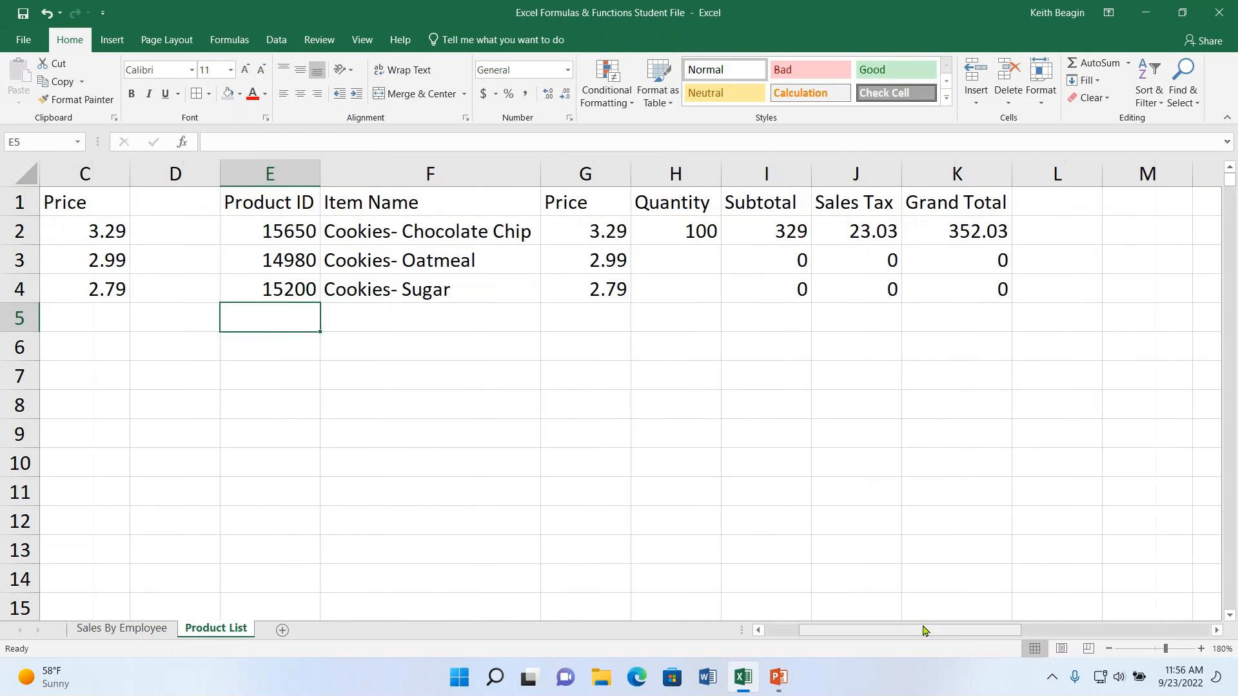
{"action": "left_click", "coordinate": [709, 265]}
{"action": "type", "text": "75"}
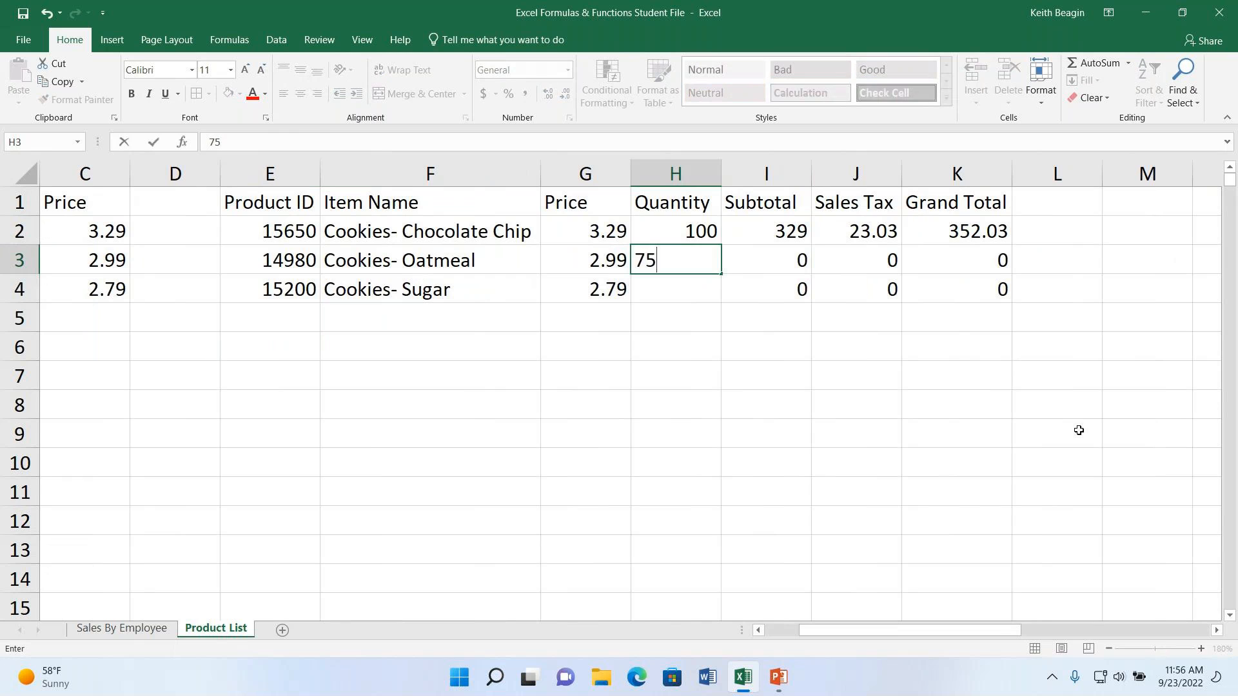
{"action": "key", "text": "Return"}
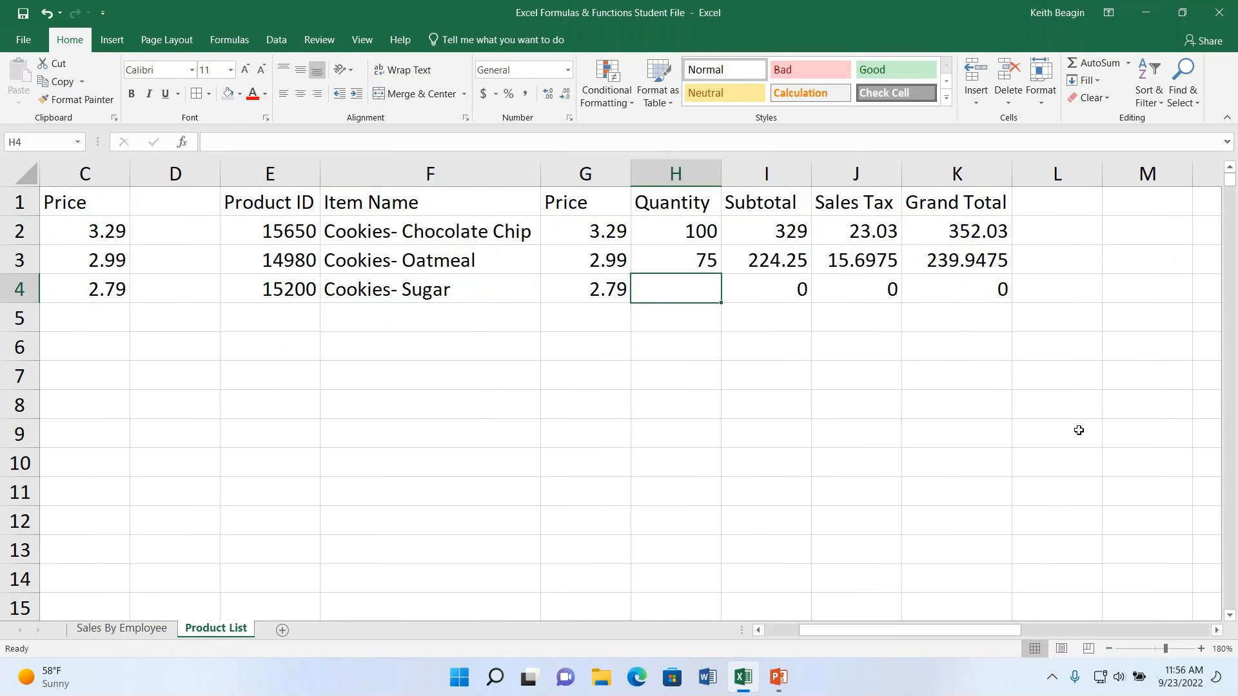
{"action": "type", "text": "60"}
{"action": "key", "text": "Return"}
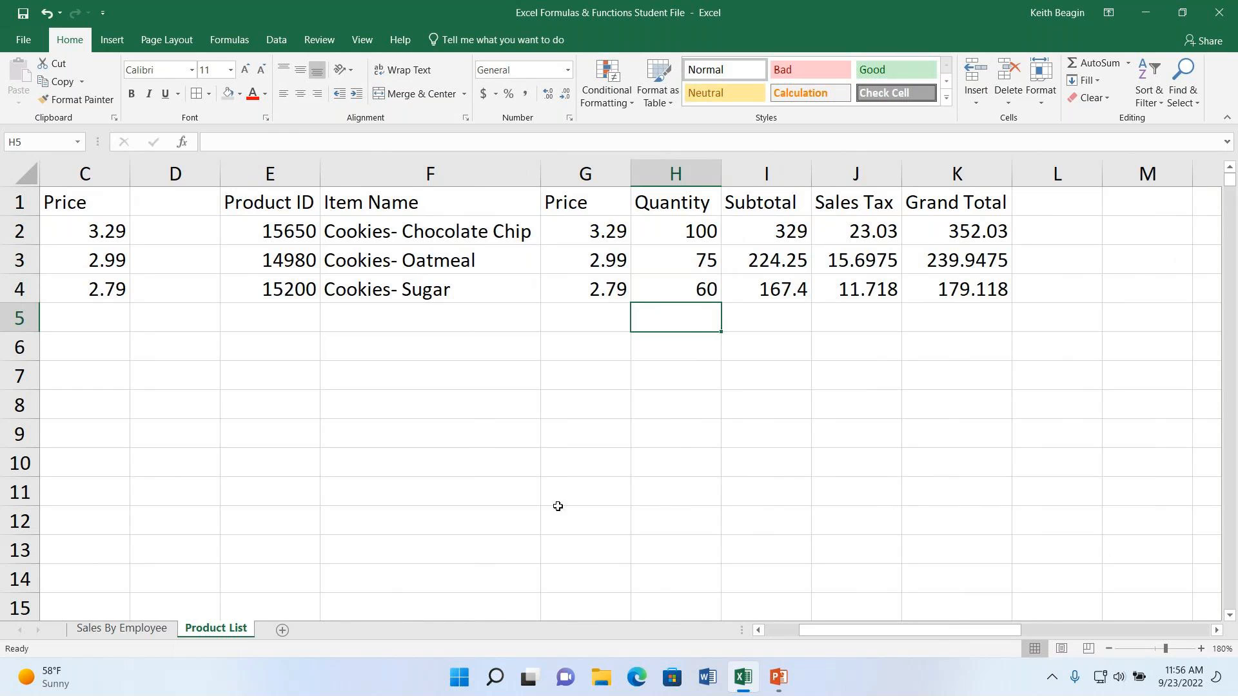
- Apply the Currency number format to the order table's prices in G2:G4 and the Subtotal, Sales Tax and Grand Total cells I2:K4
{"action": "left_click_drag", "start_coordinate": [617, 236], "coordinate": [619, 293]}
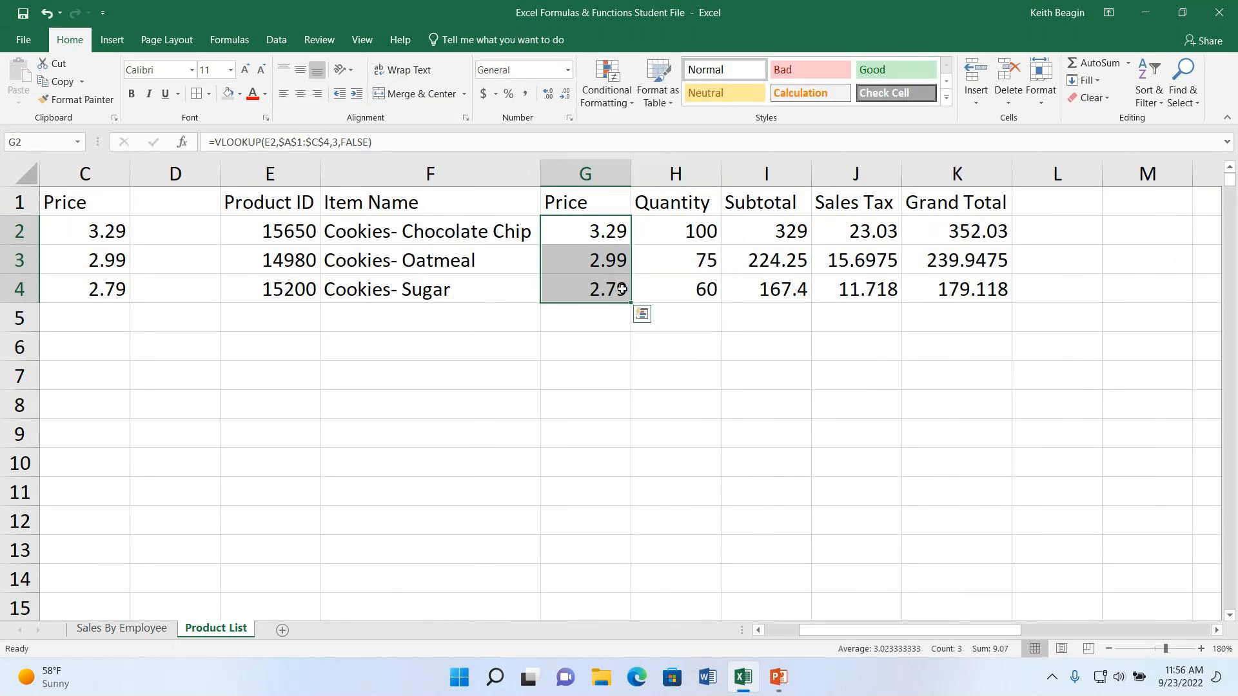
{"action": "left_click", "coordinate": [569, 70]}
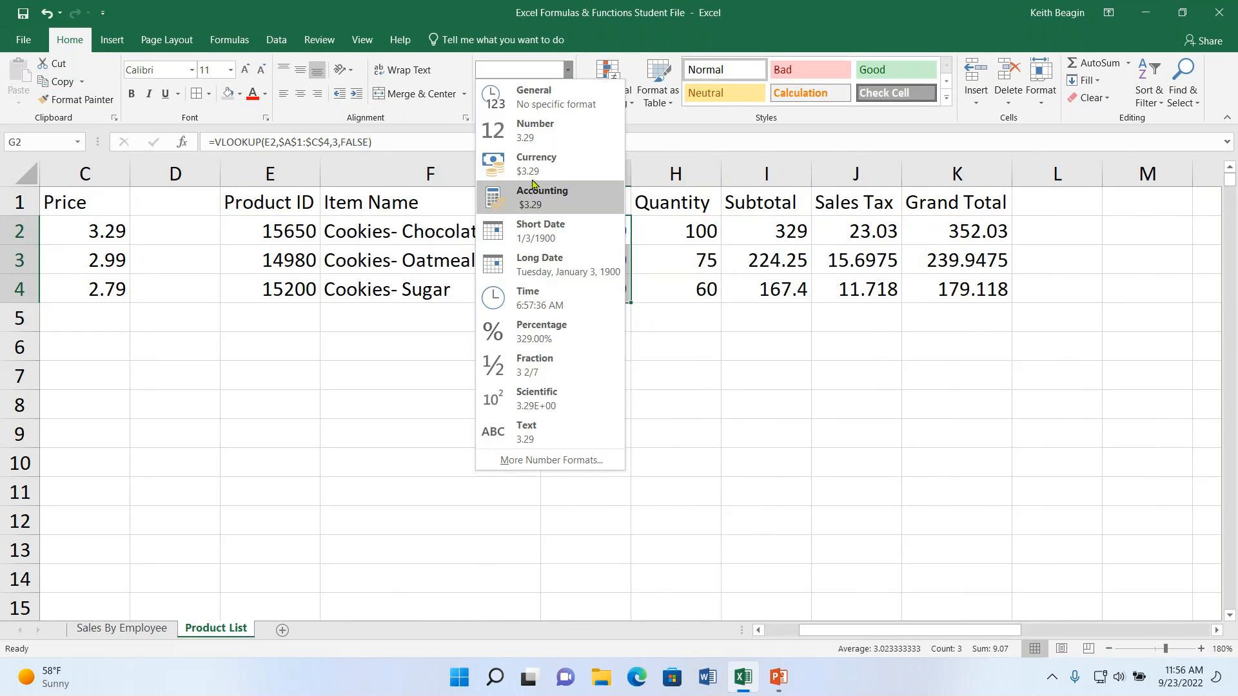
{"action": "left_click", "coordinate": [525, 161]}
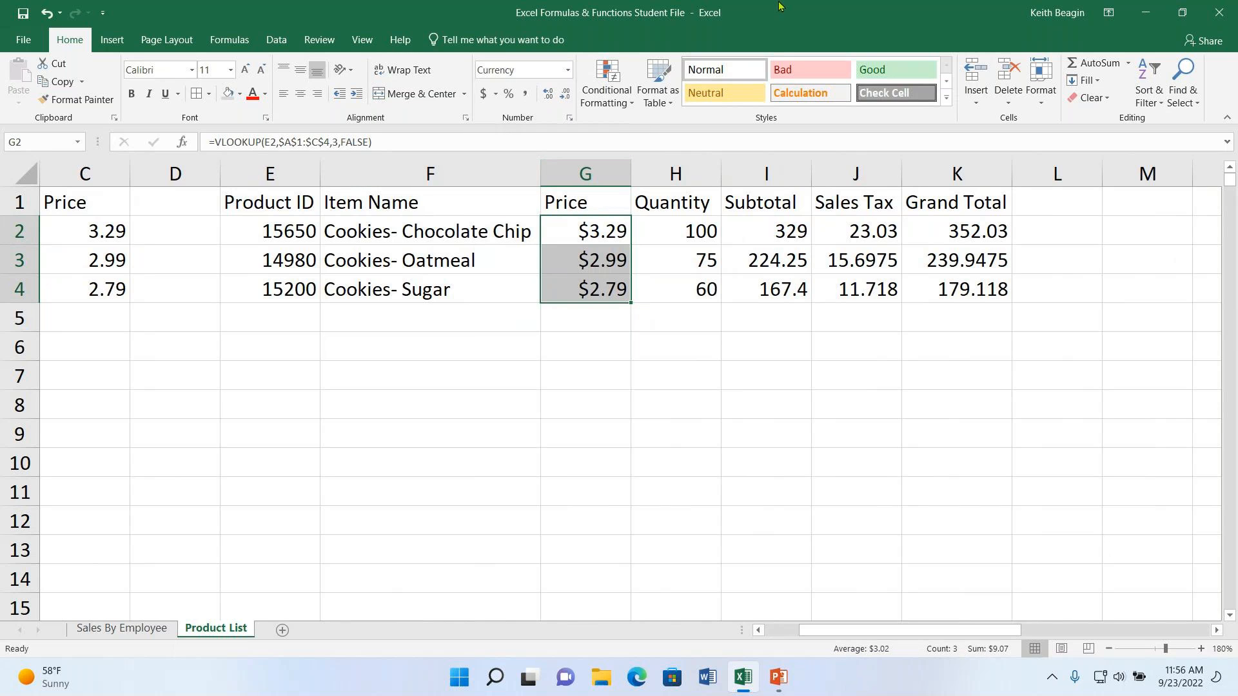
{"action": "left_click_drag", "start_coordinate": [788, 232], "coordinate": [919, 283]}
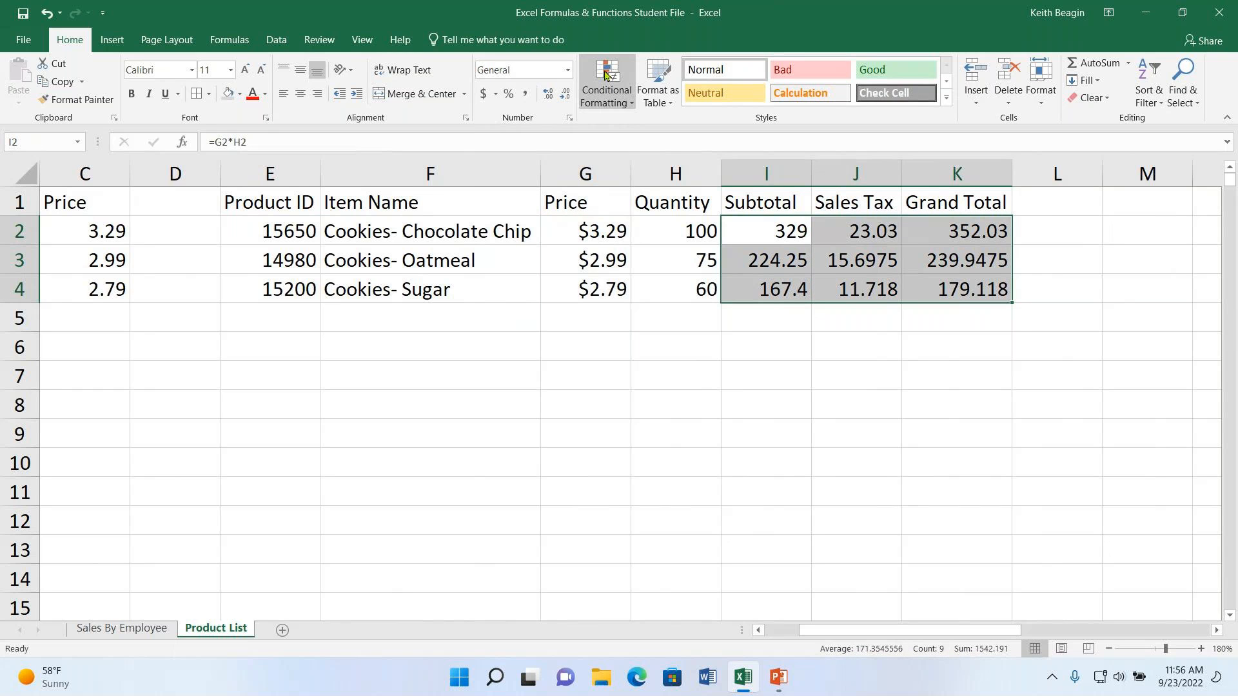
{"action": "left_click", "coordinate": [570, 70]}
{"action": "left_click", "coordinate": [540, 161]}
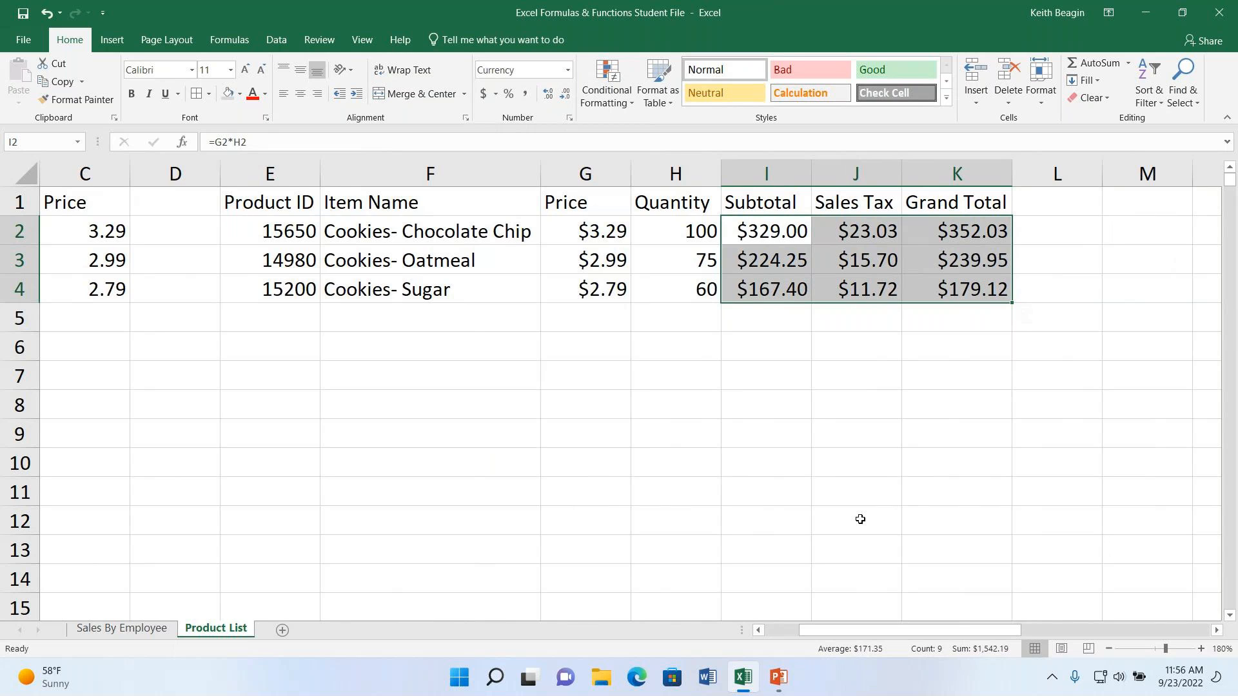
- Review the finished Product List table and the Sales By Employee sheet, including its regional summary and employee columns
{"action": "left_click_drag", "start_coordinate": [861, 630], "coordinate": [804, 640]}
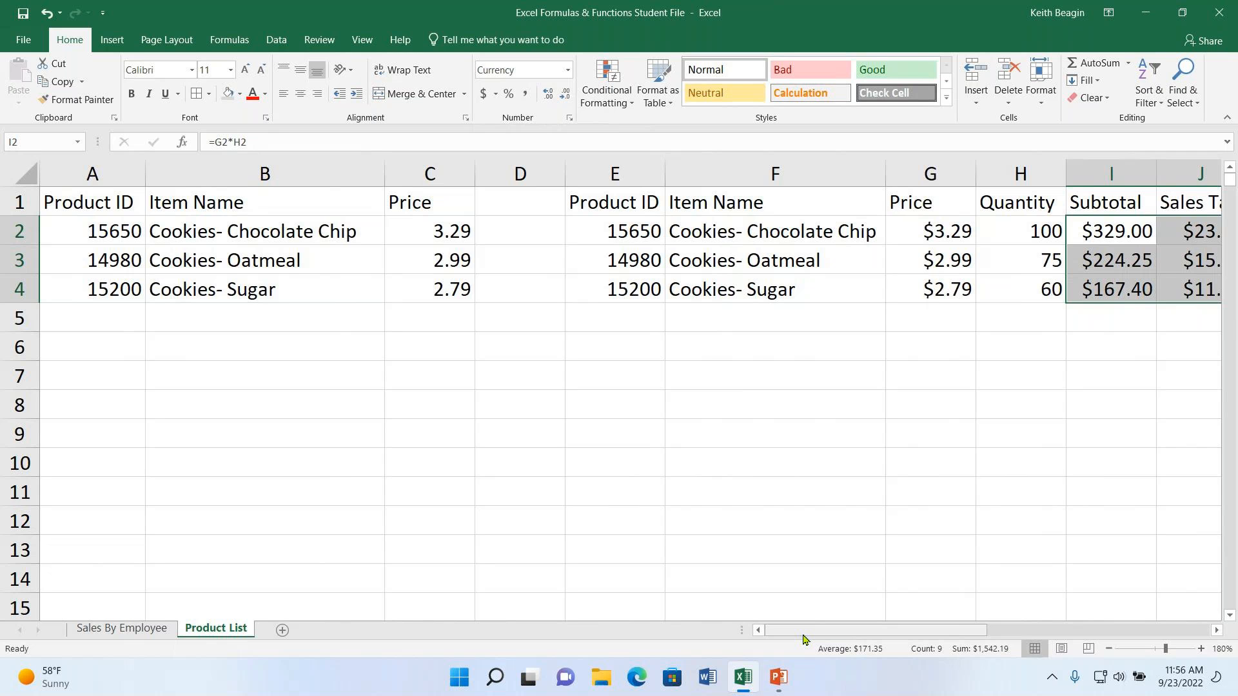
{"action": "left_click", "coordinate": [133, 629]}
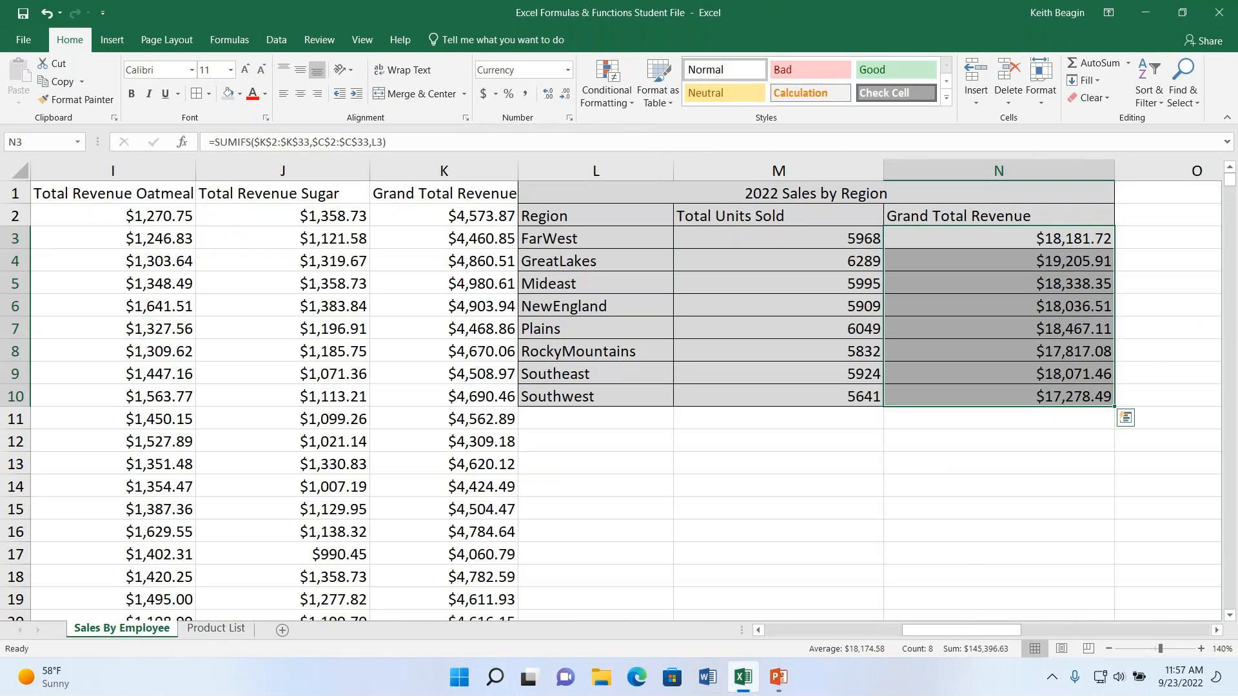
{"action": "mouse_move", "coordinate": [788, 690]}
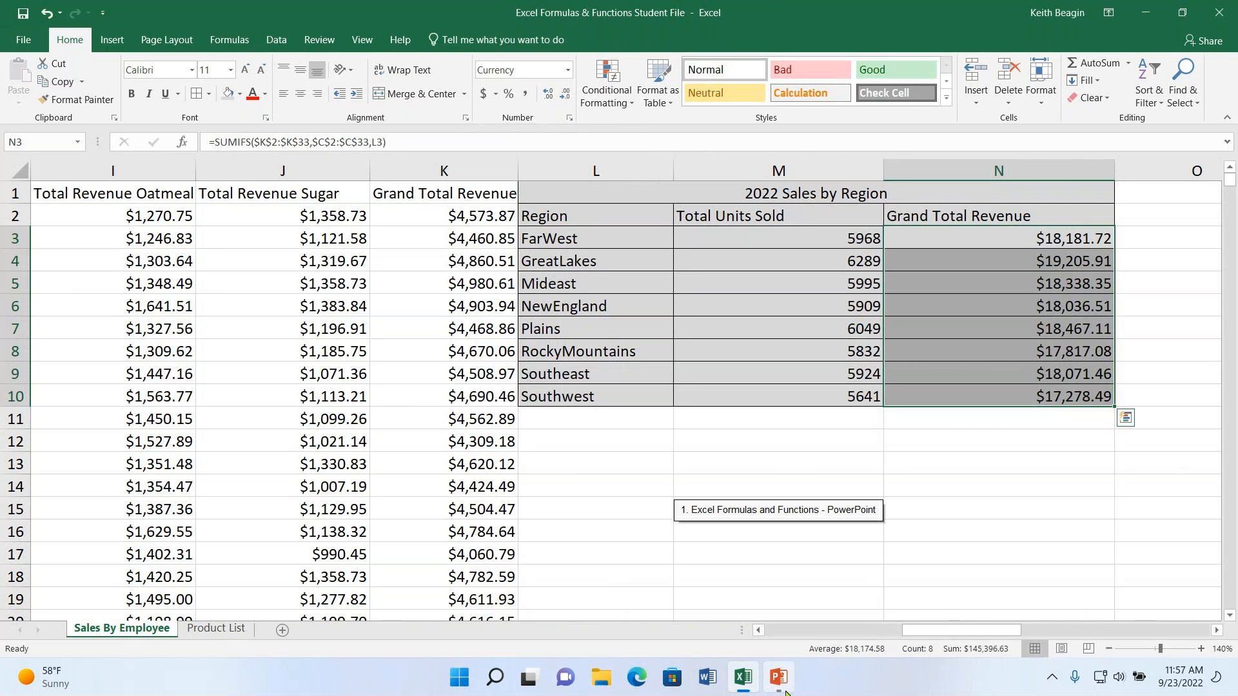
{"action": "left_click_drag", "start_coordinate": [905, 633], "coordinate": [828, 632]}
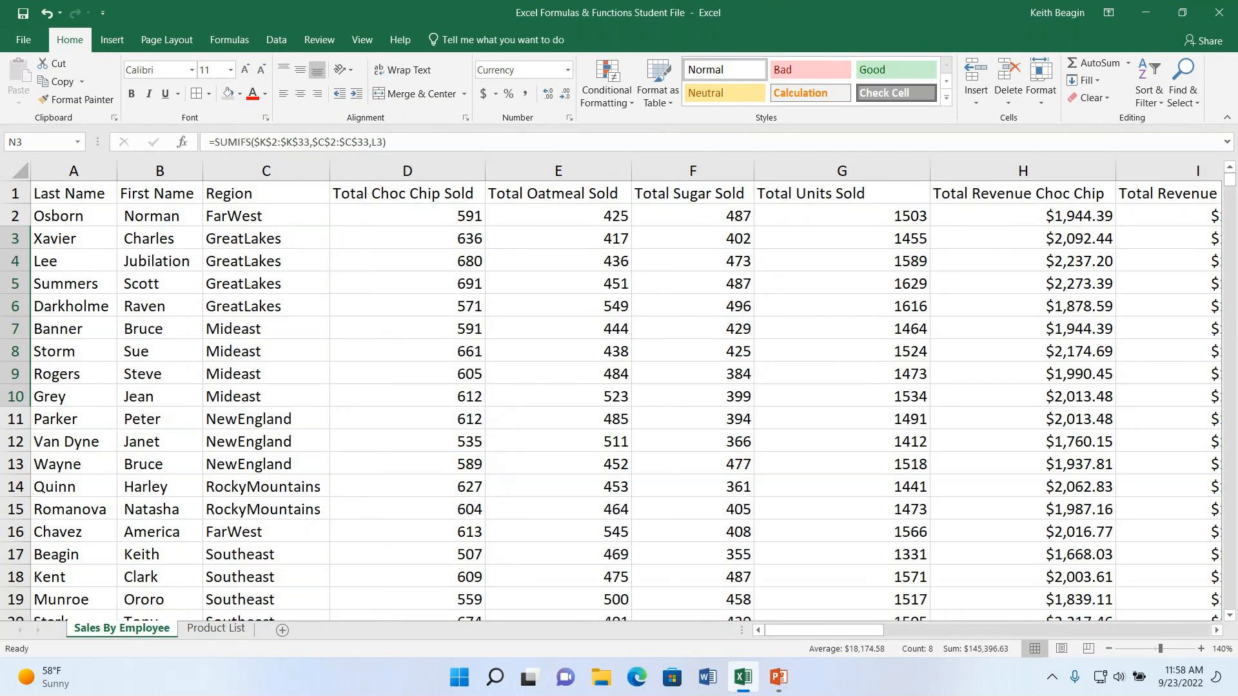
{"action": "left_click", "coordinate": [1188, 31]}
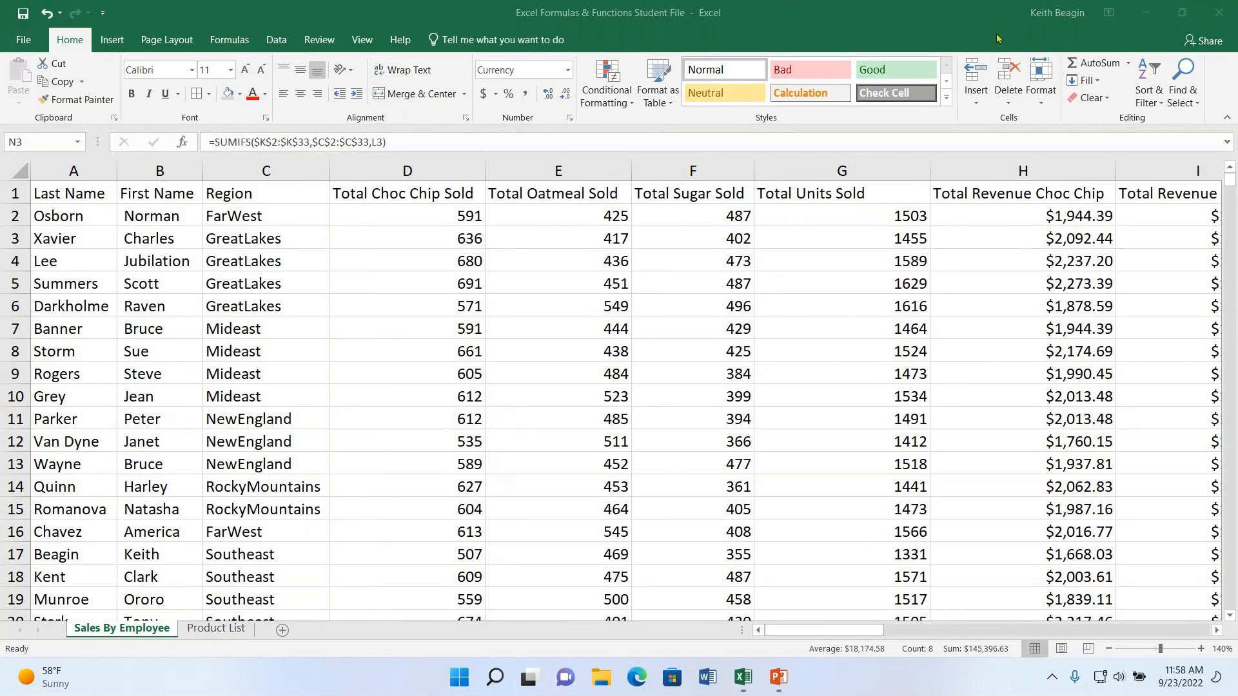